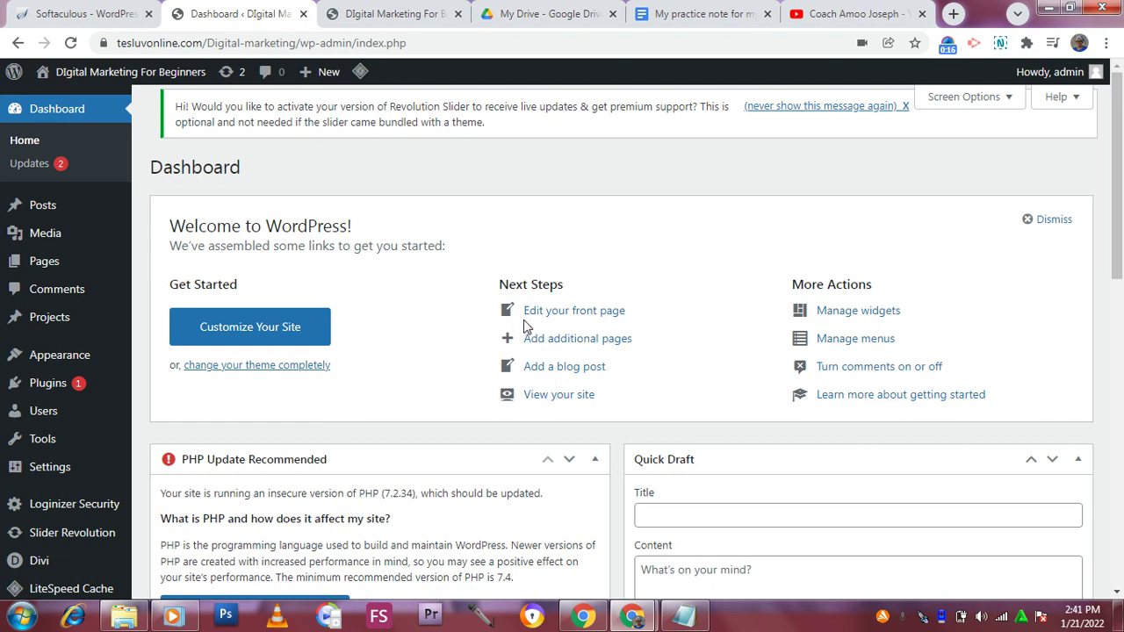
Look over the WordPress dashboard, then review the site's live home page from the intro text down to Client Testimonials
scroll(524, 325, down, 2)
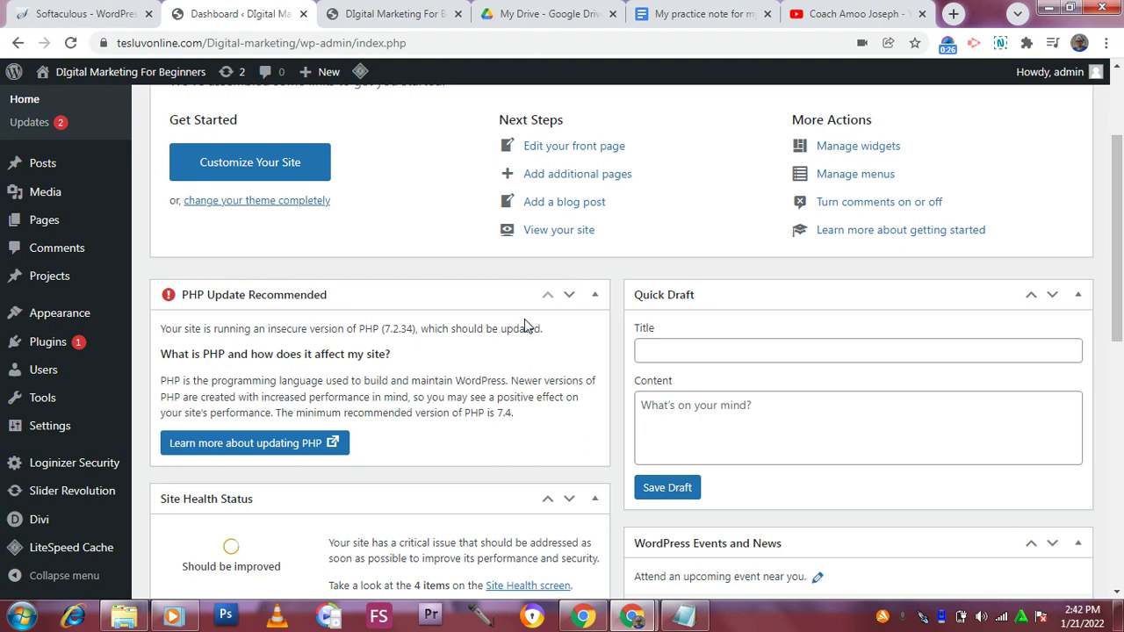
click(409, 14)
scroll(526, 244, down, 3)
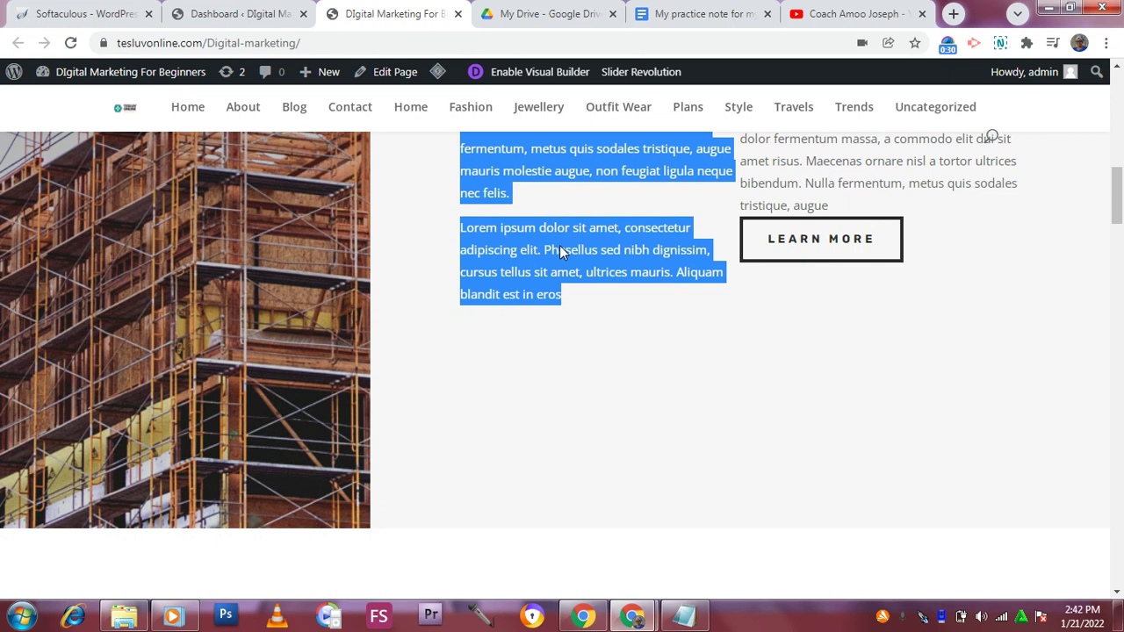
scroll(559, 246, down, 15)
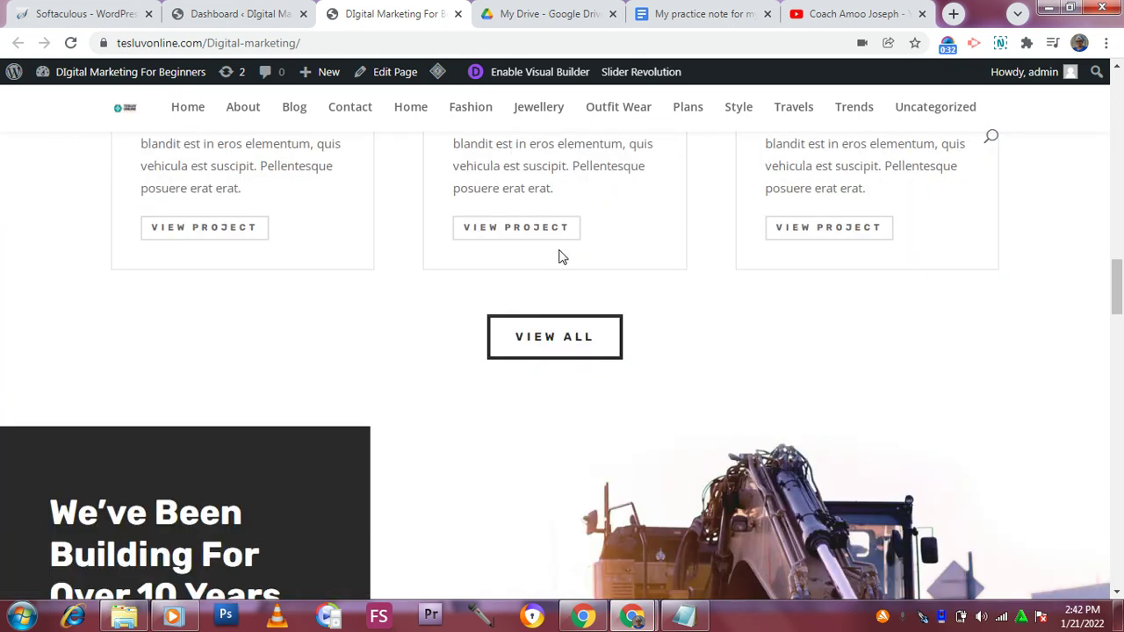
scroll(560, 258, down, 12)
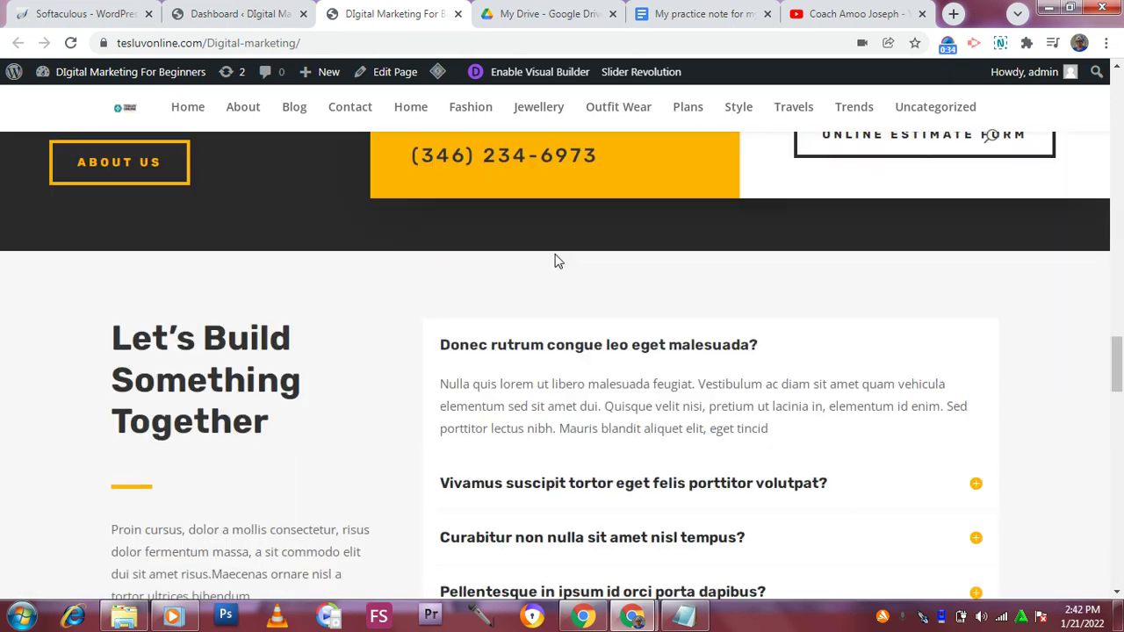
scroll(558, 261, down, 4)
scroll(558, 261, down, 2)
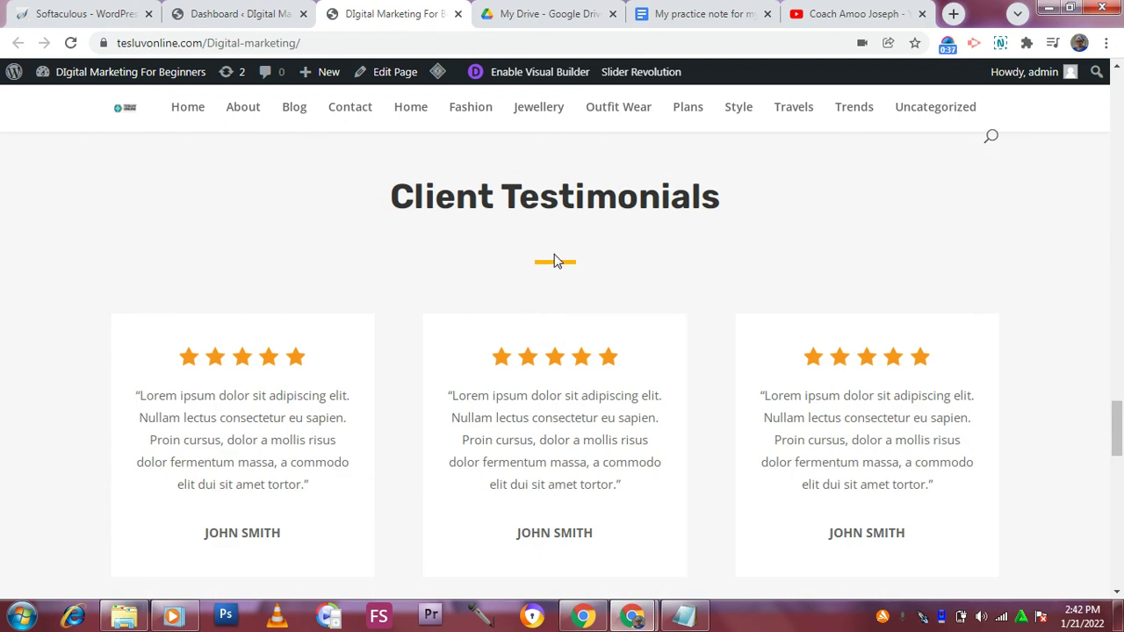
scroll(564, 257, up, 15)
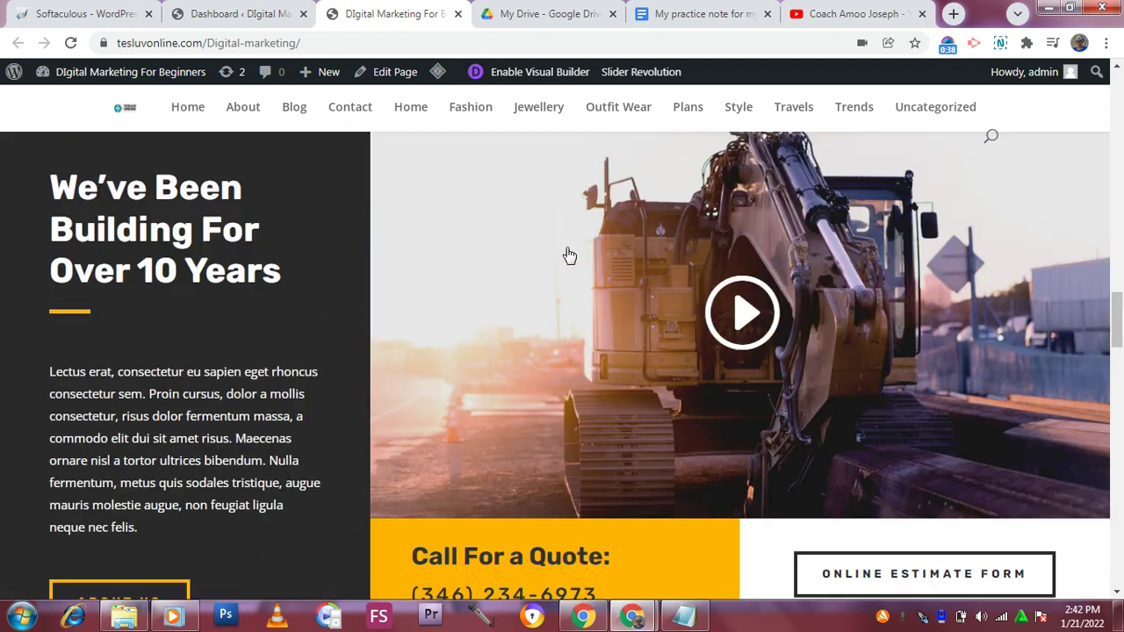
scroll(566, 254, up, 11)
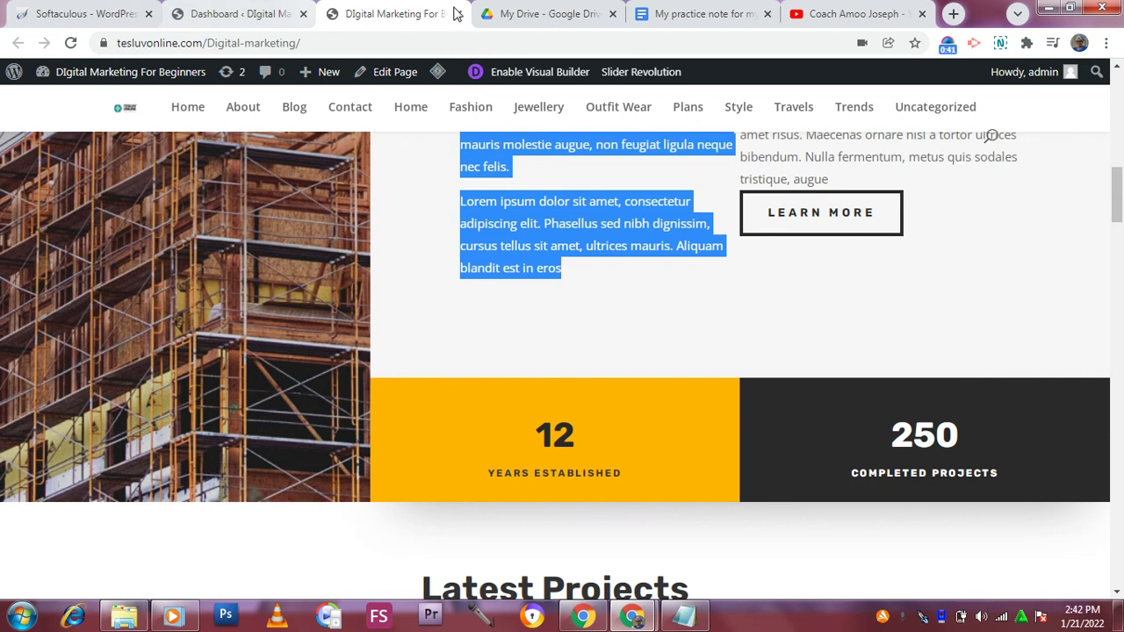
Switch to the YouTube channel page and look over its keywords, welcome video and uploads
click(815, 10)
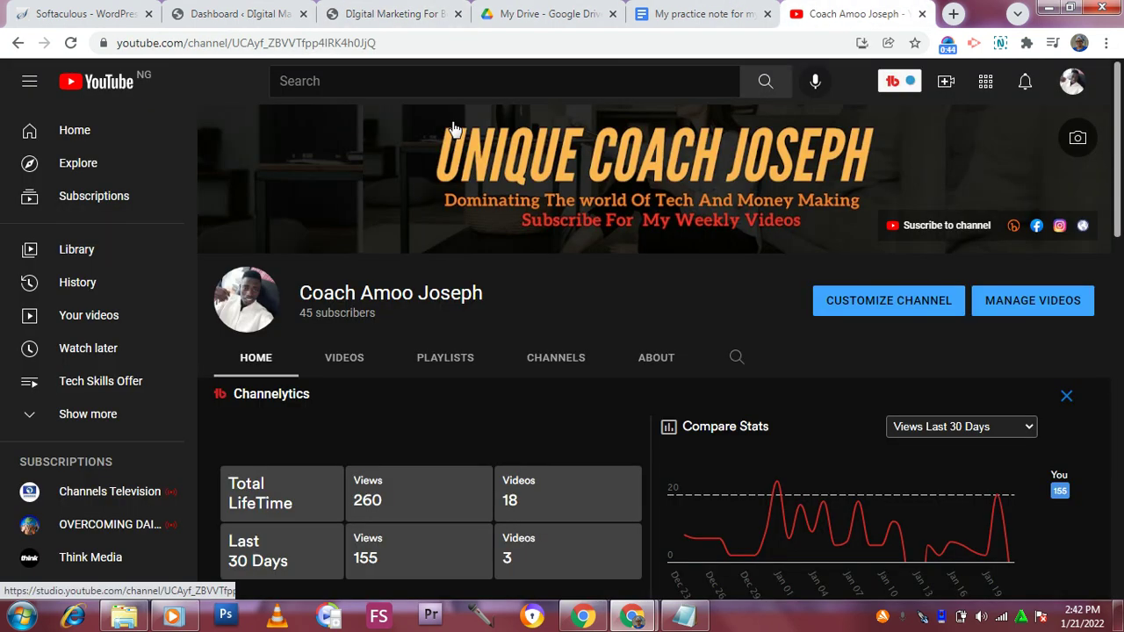
scroll(546, 293, down, 5)
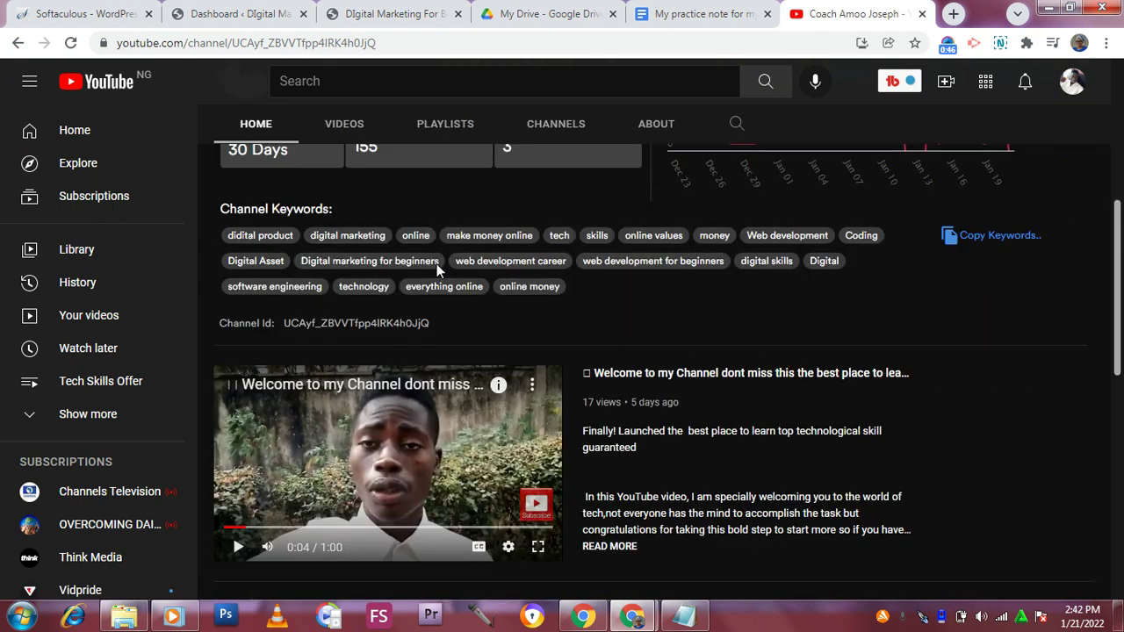
scroll(309, 183, down, 3)
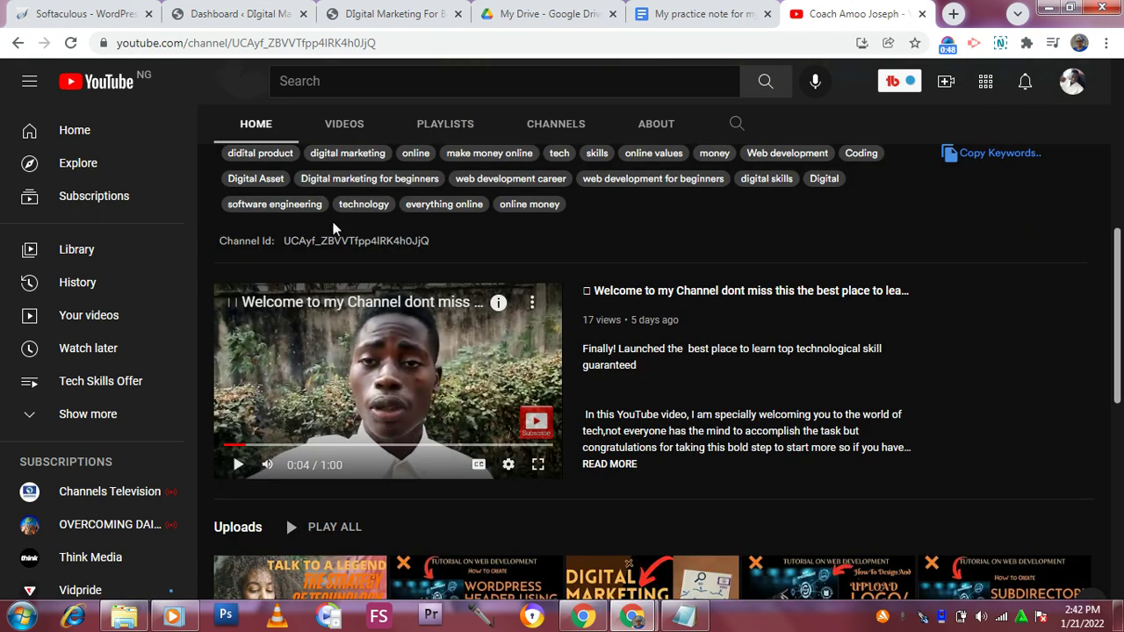
scroll(359, 263, down, 1)
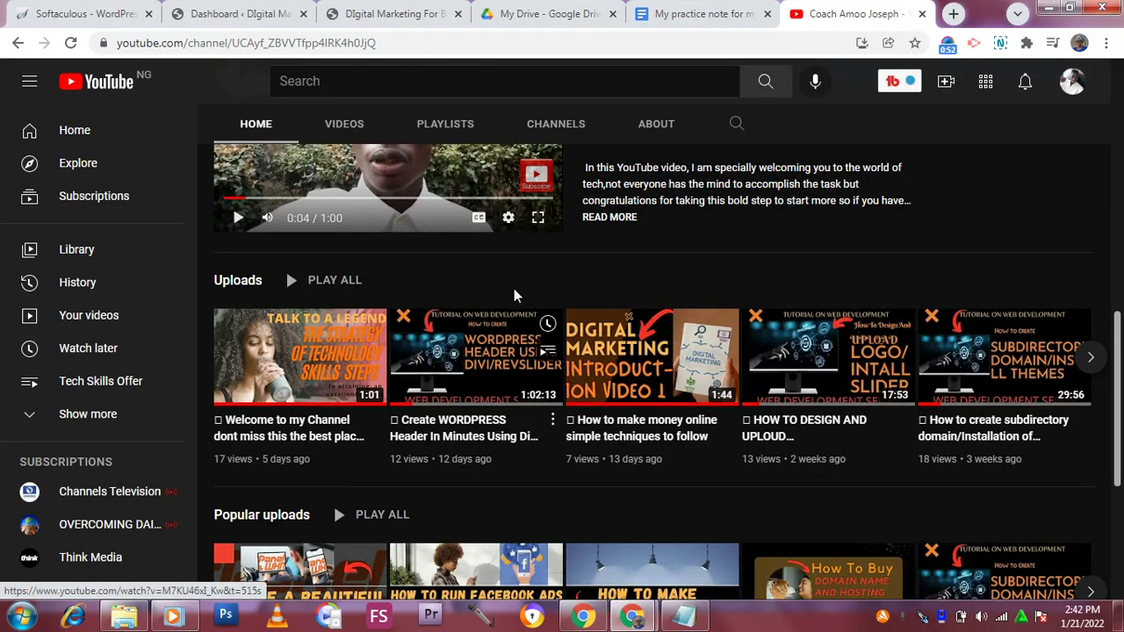
scroll(513, 290, down, 1)
scroll(536, 246, up, 6)
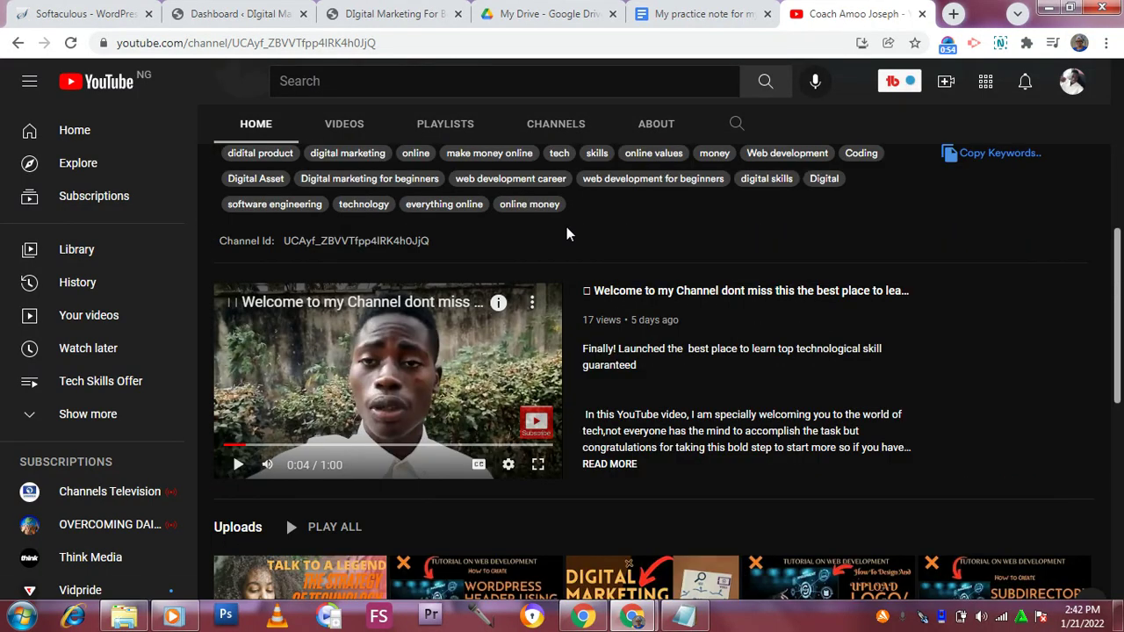
Open the channel's "Learn Web Development From Scratch" playlist and pause its first video
click(445, 124)
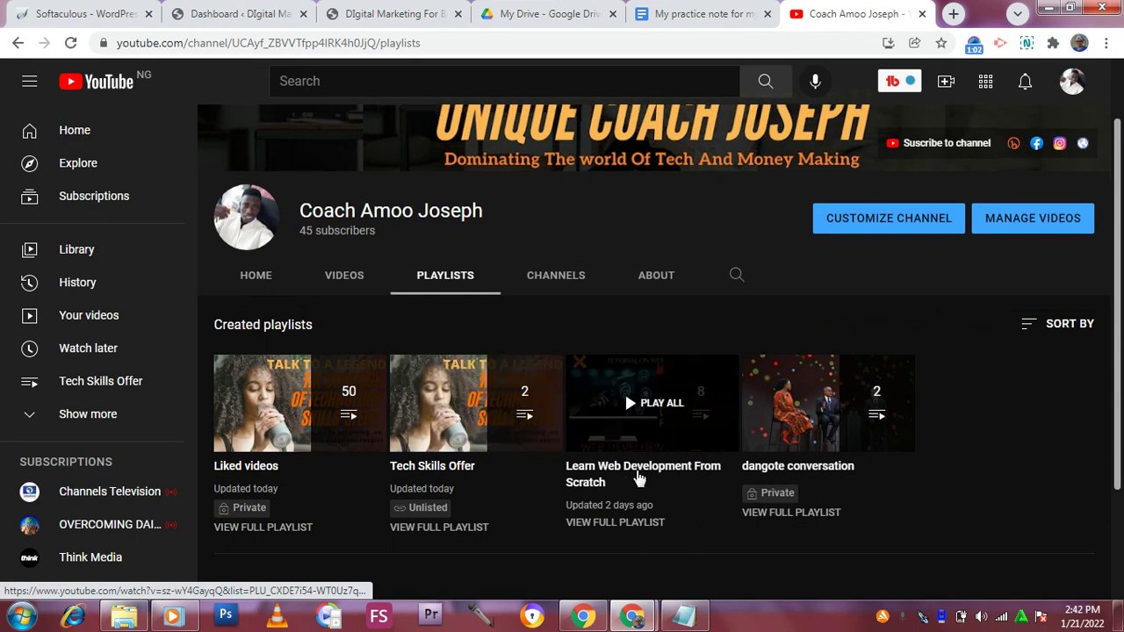
click(629, 424)
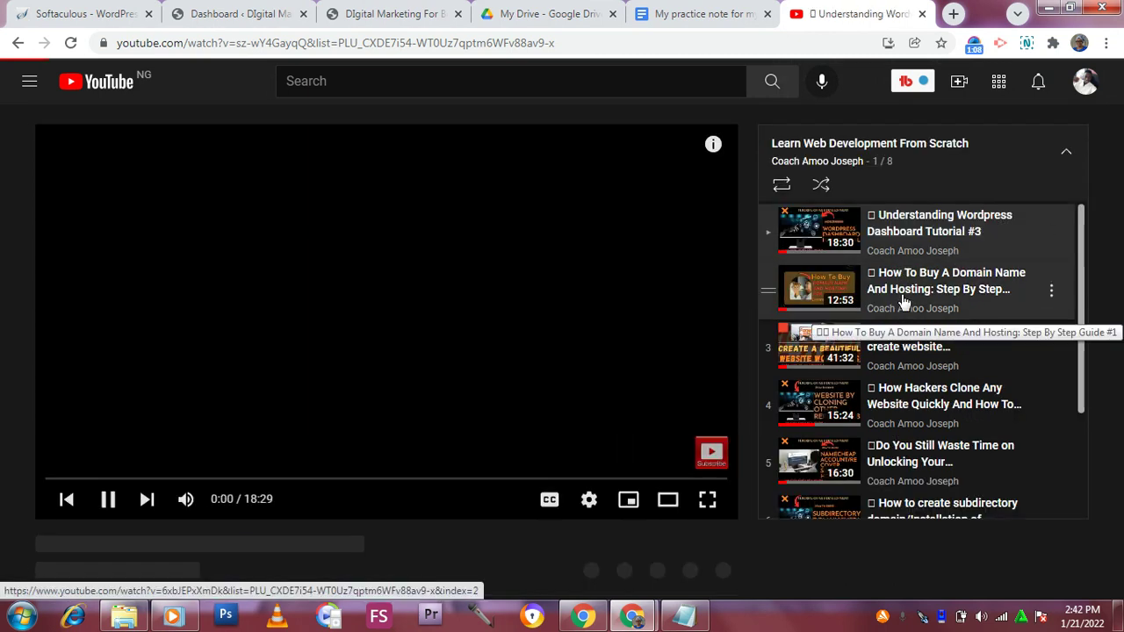
click(95, 494)
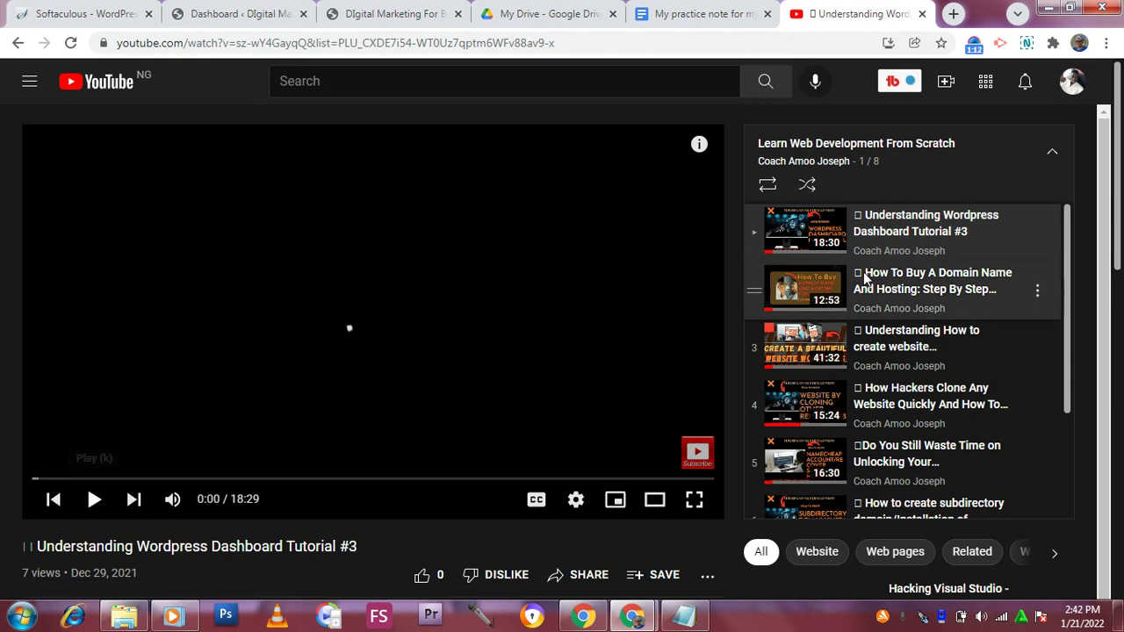
Examine the lessons in the "Learn Web Development From Scratch" playlist, from the dashboard tutorial to the WordPress header lesson
scroll(899, 308, down, 1)
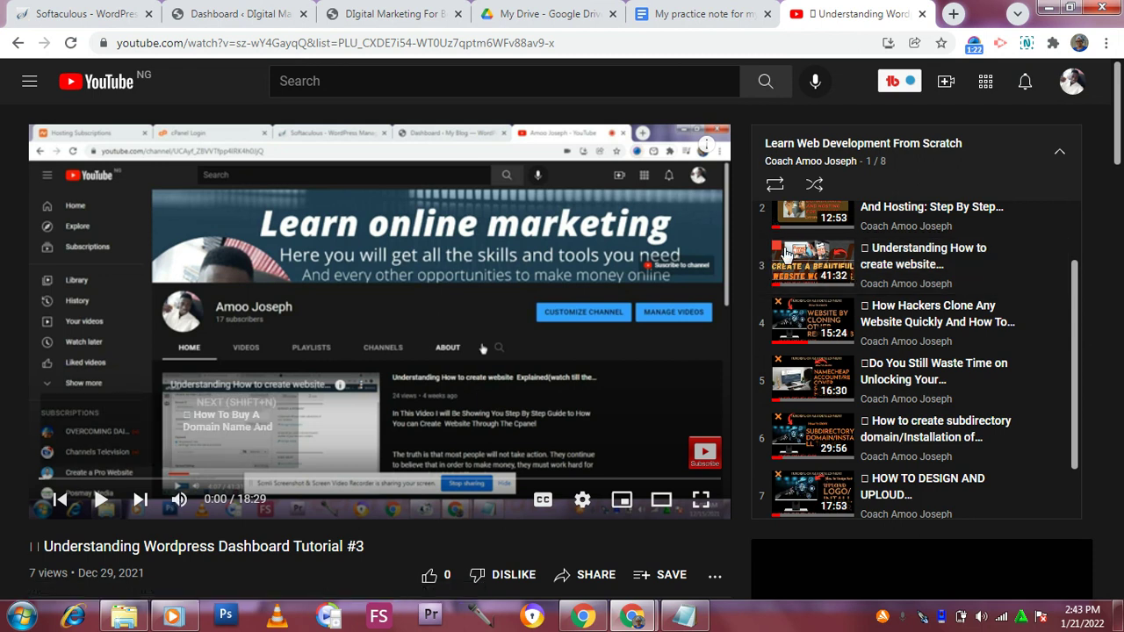
scroll(867, 275, up, 1)
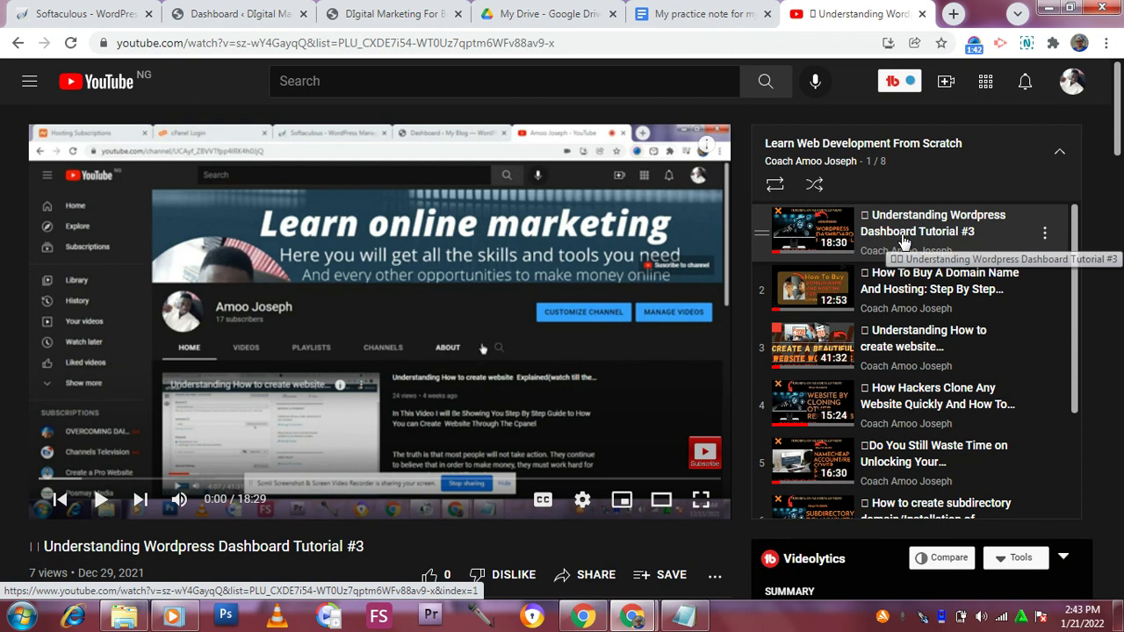
scroll(895, 281, down, 3)
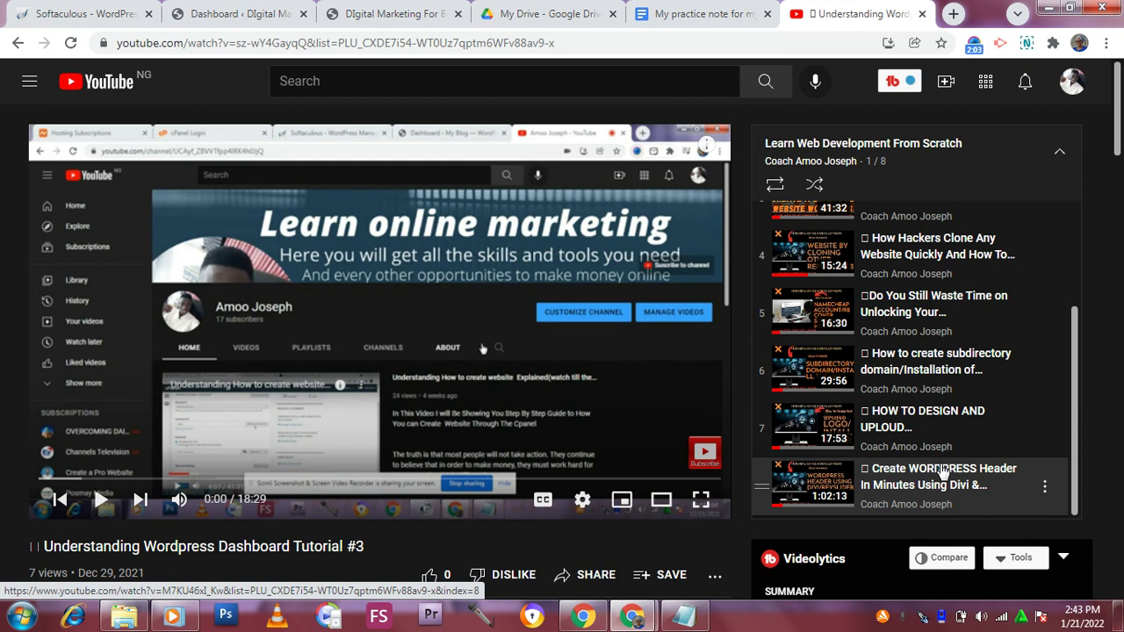
scroll(940, 474, down, 1)
scroll(941, 471, down, 1)
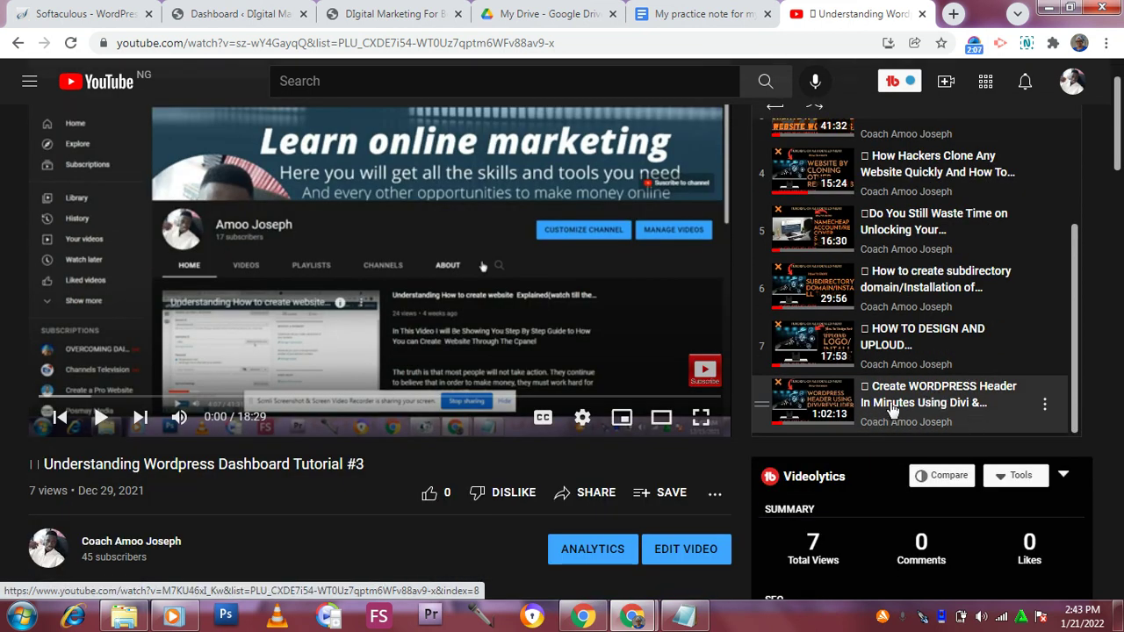
scroll(939, 377, up, 2)
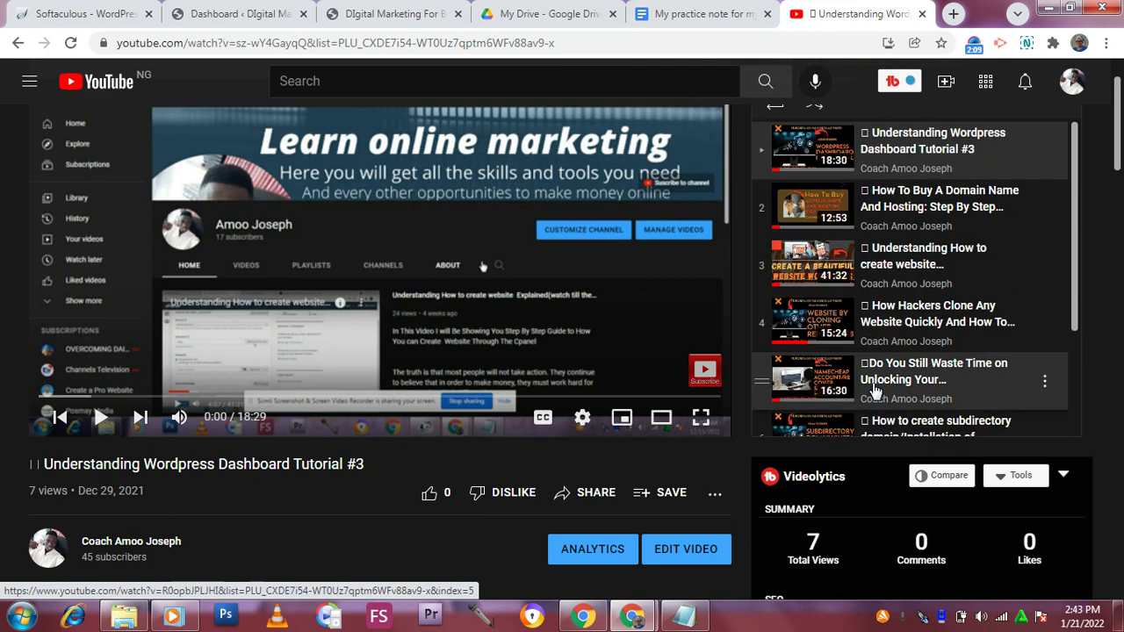
scroll(500, 368, down, 4)
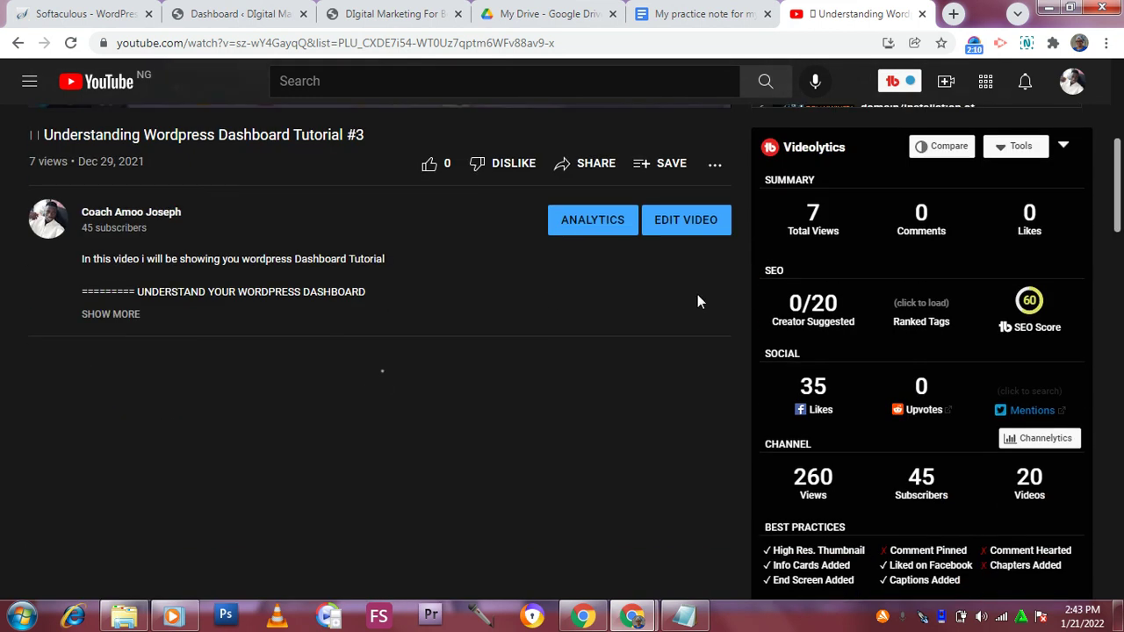
scroll(938, 277, up, 5)
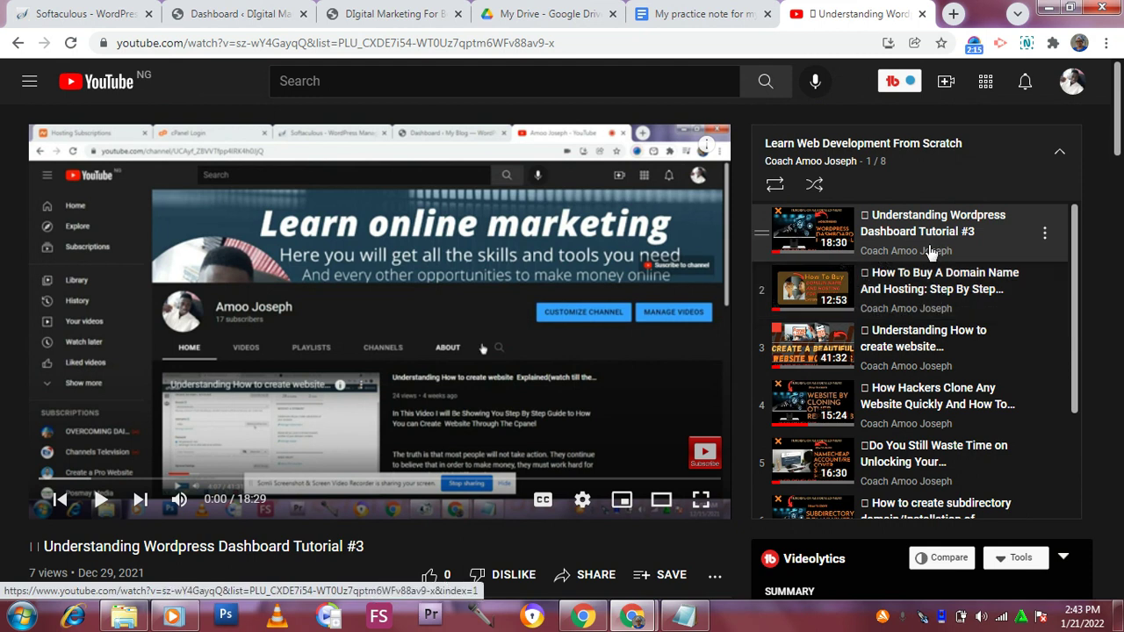
scroll(923, 265, down, 1)
scroll(924, 265, down, 2)
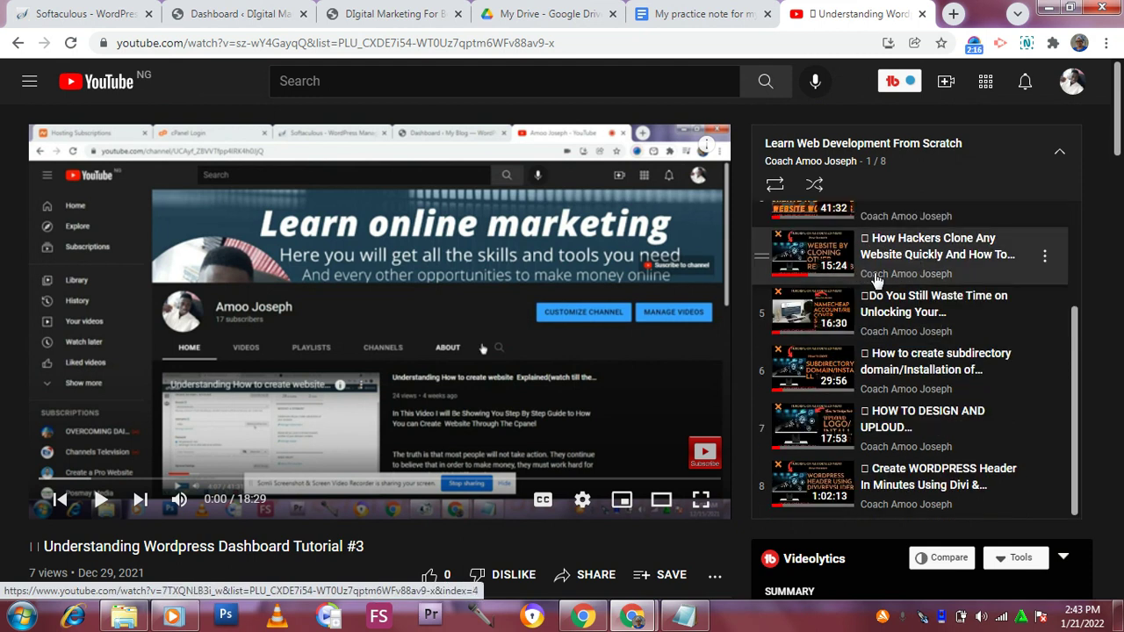
scroll(884, 324, up, 2)
scroll(883, 320, down, 2)
scroll(860, 314, up, 2)
Expand the full description of "Understanding Wordpress Dashboard Tutorial #3" and read down to its SHOP NOW section
scroll(869, 289, down, 5)
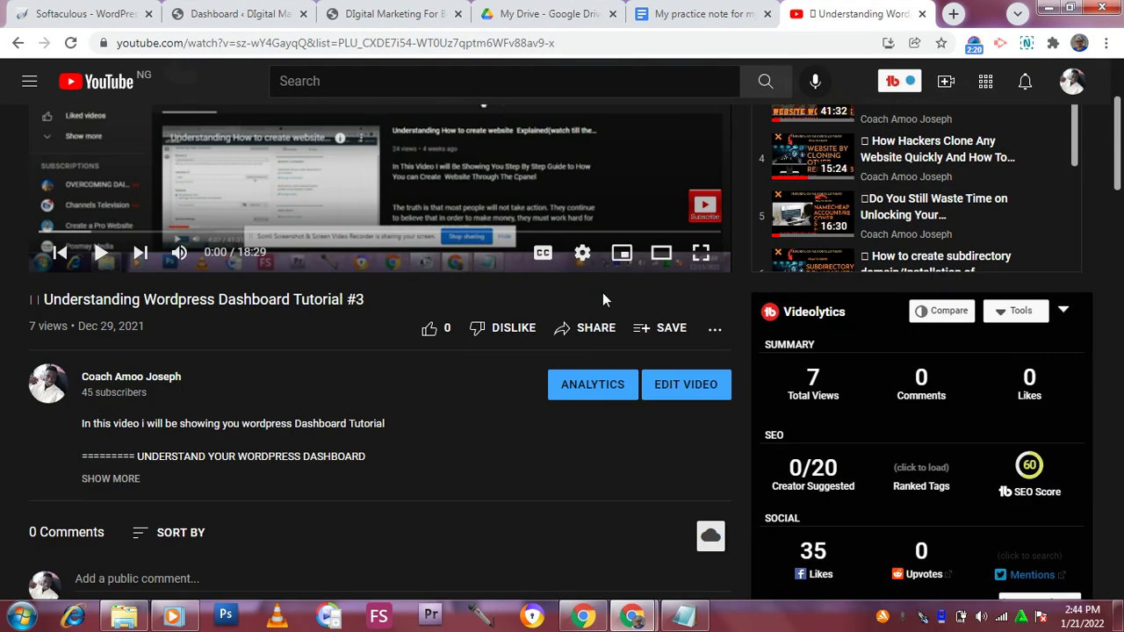
scroll(873, 222, down, 4)
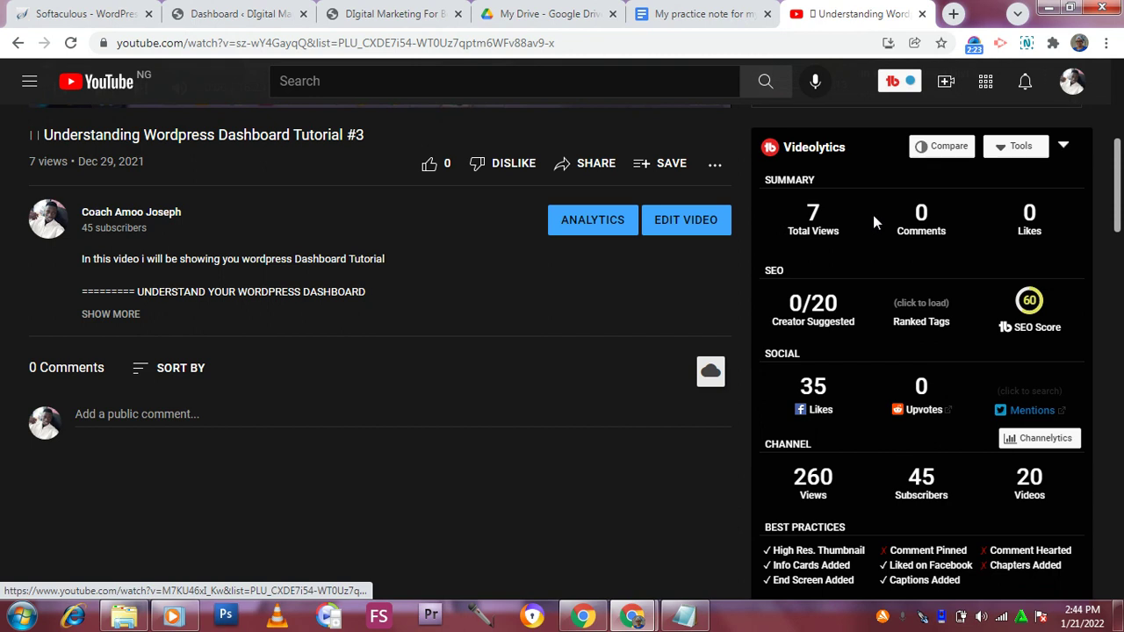
scroll(872, 215, up, 4)
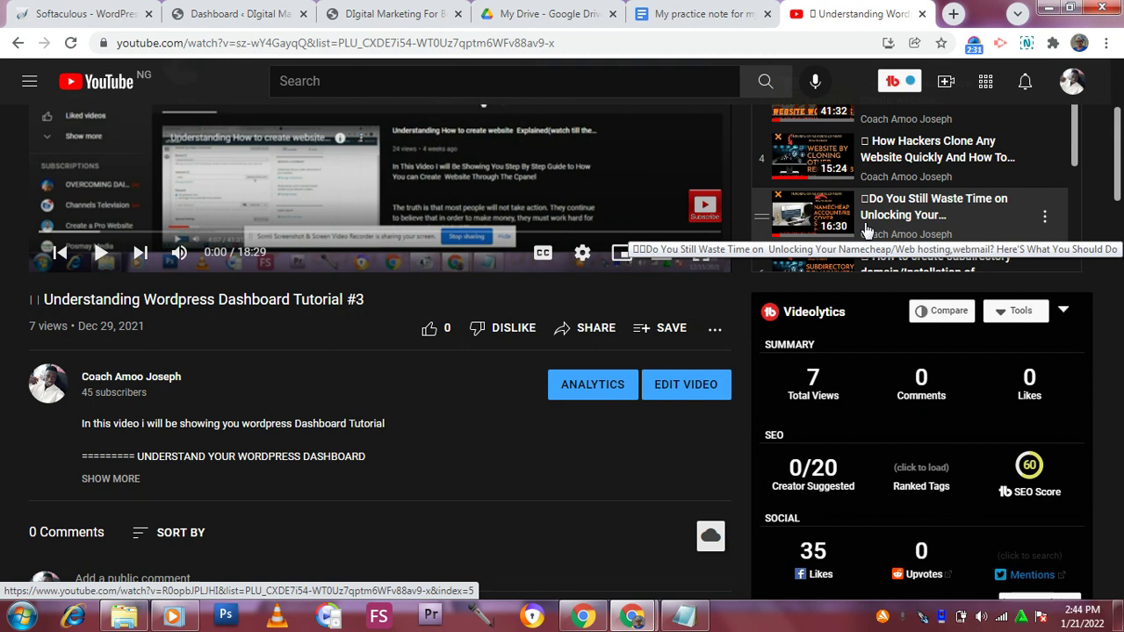
scroll(305, 410, down, 4)
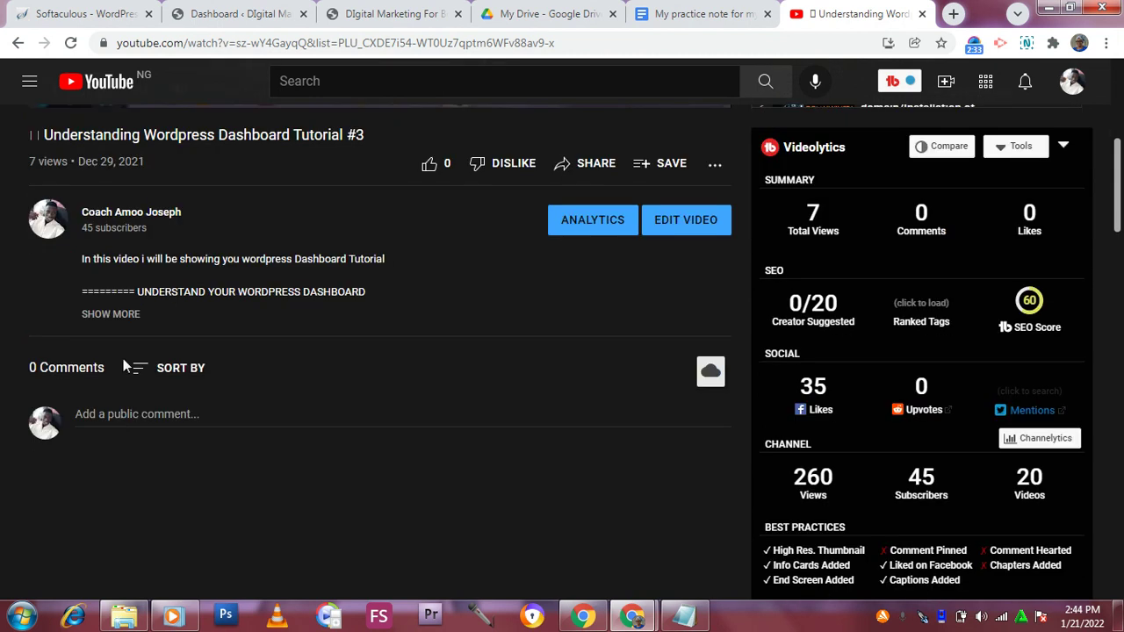
click(128, 314)
scroll(369, 219, down, 7)
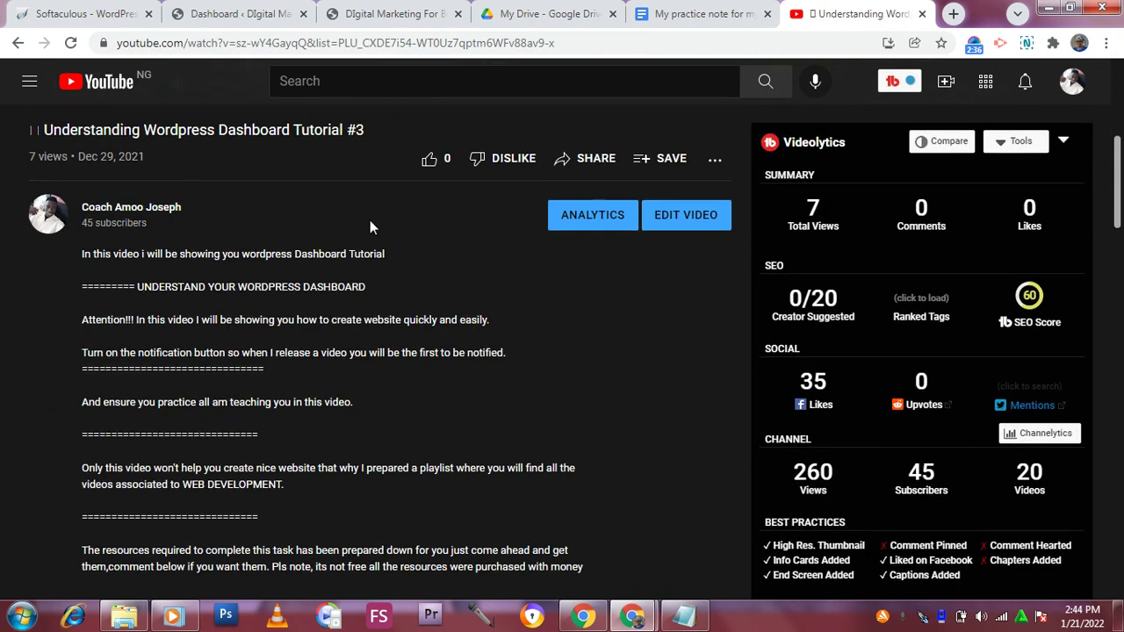
scroll(125, 347, down, 3)
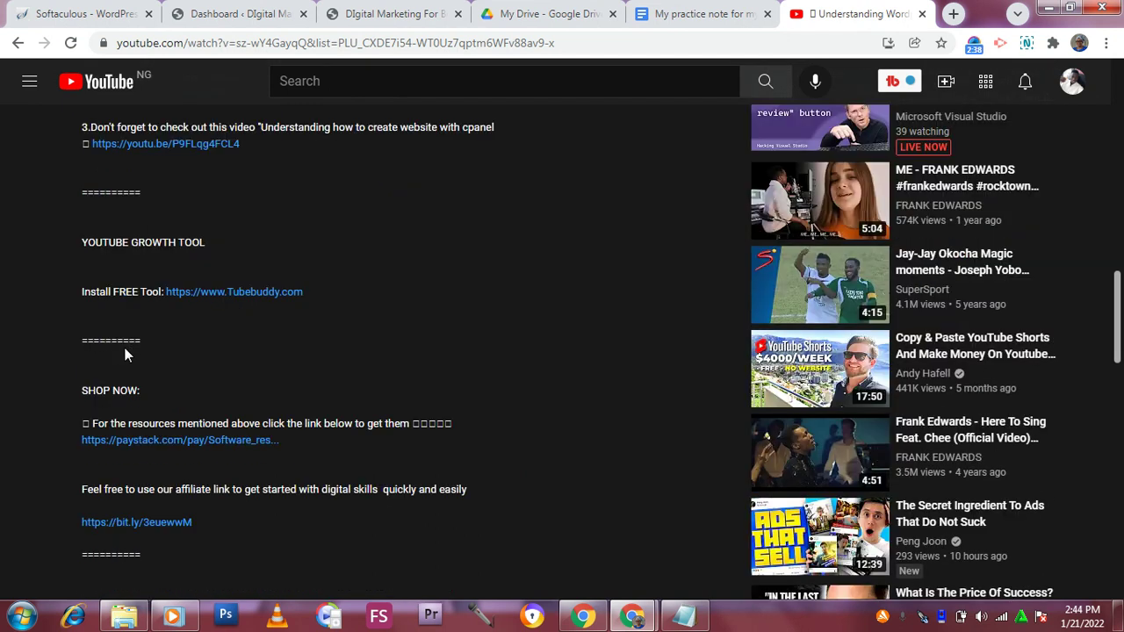
scroll(89, 339, down, 2)
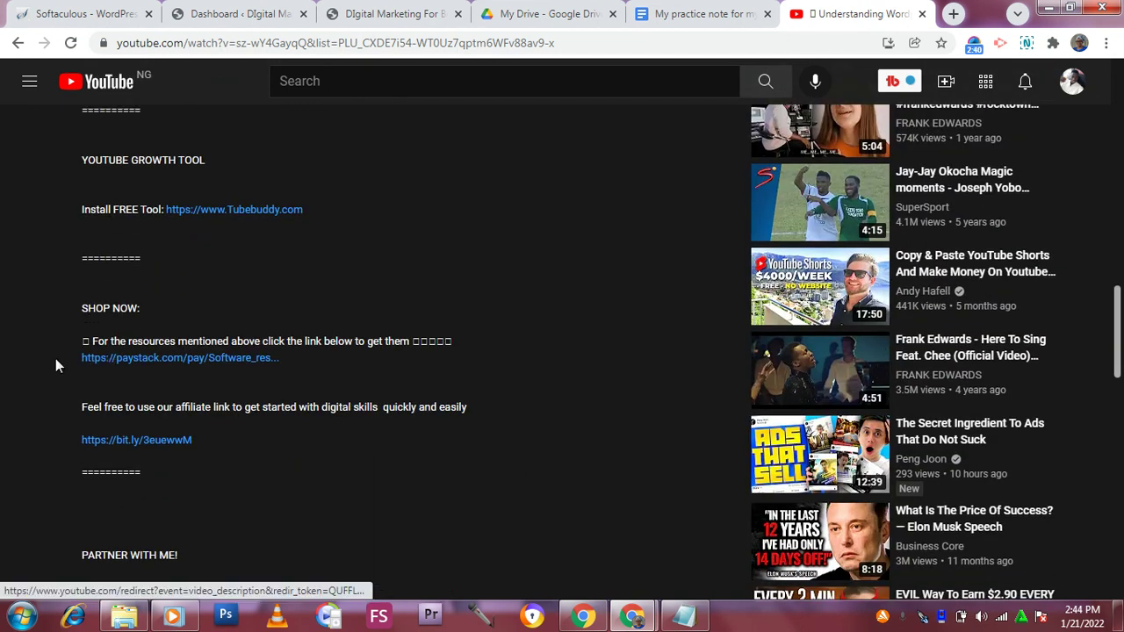
Highlight the paystack resources link and the affiliate link text under SHOP NOW in turn, clearing each selection
drag(63, 337, 372, 359)
click(503, 330)
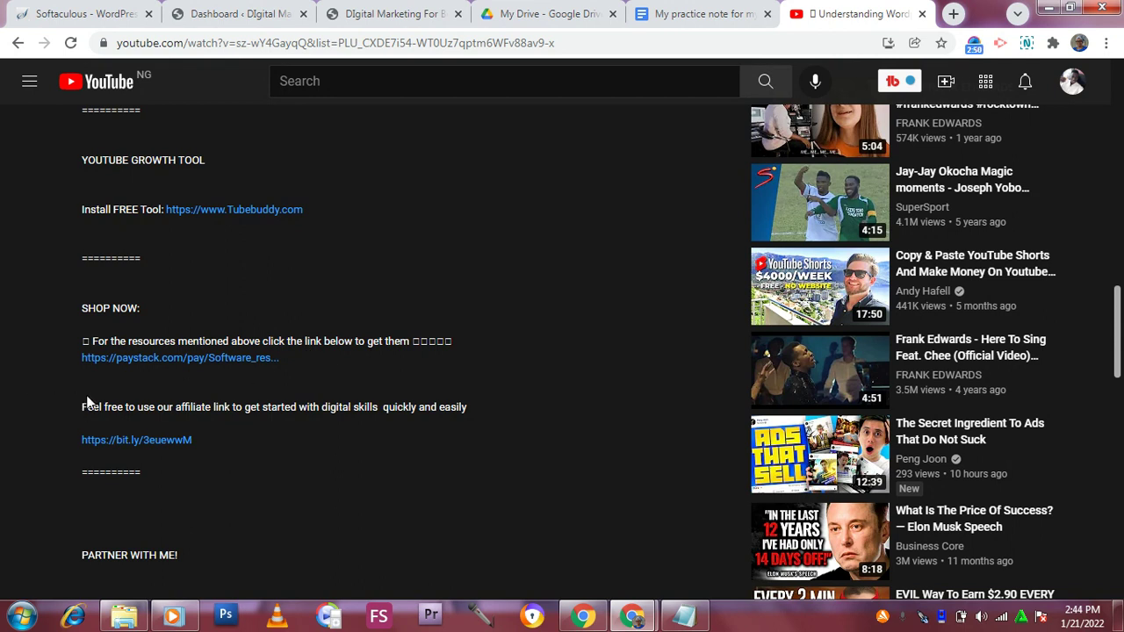
drag(87, 397, 321, 459)
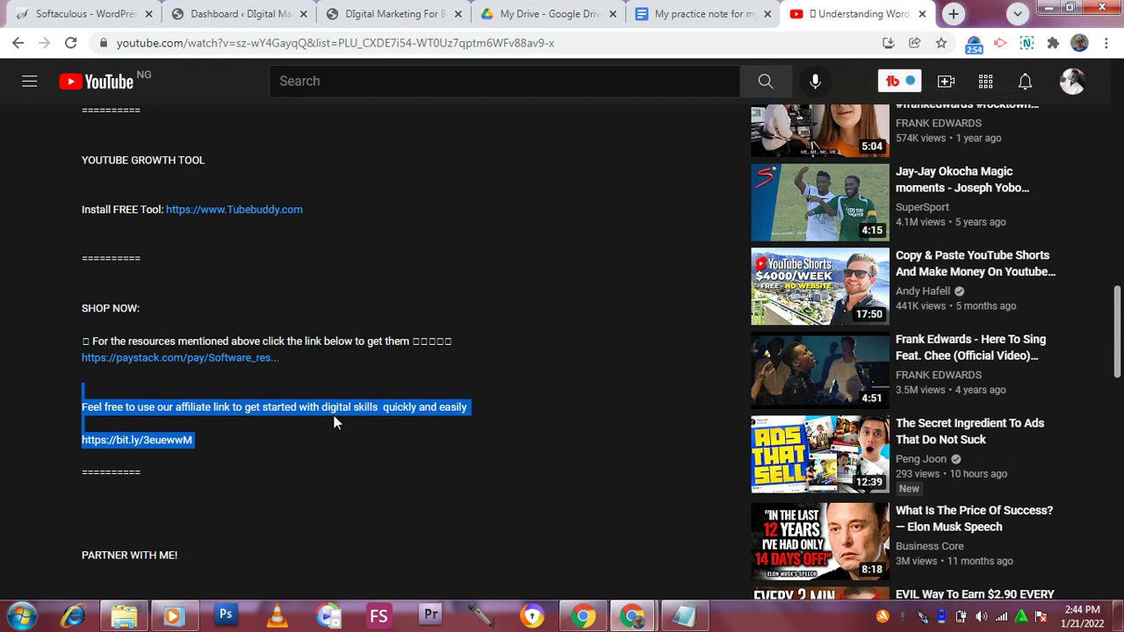
click(301, 406)
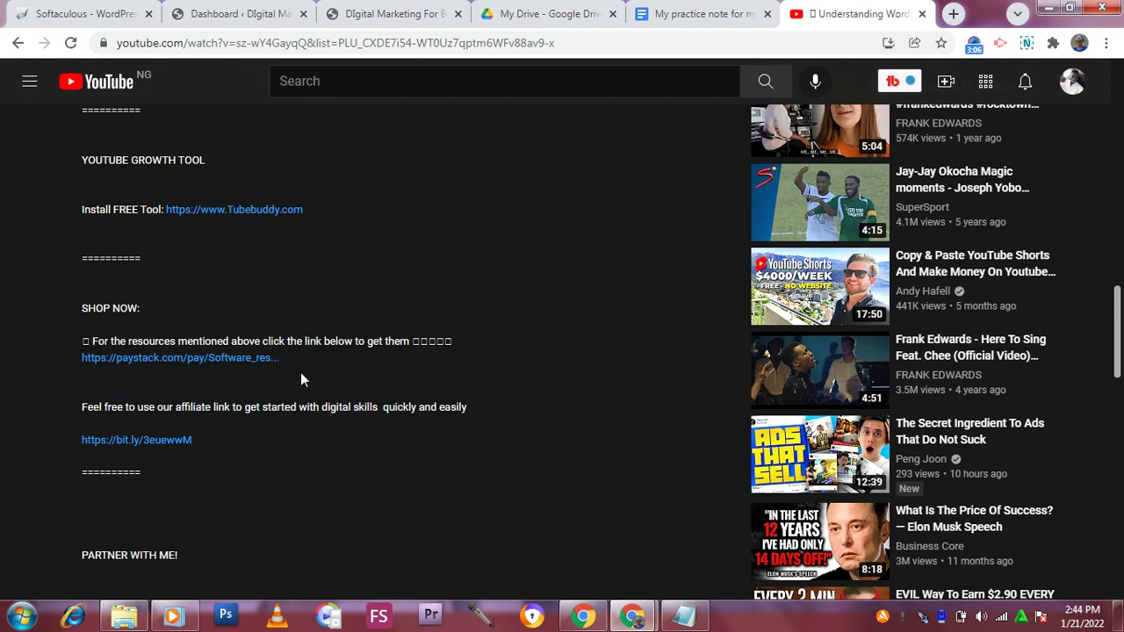
Leave the video description and return to the WordPress admin dashboard of the Digital Marketing For Beginners site
scroll(212, 303, up, 12)
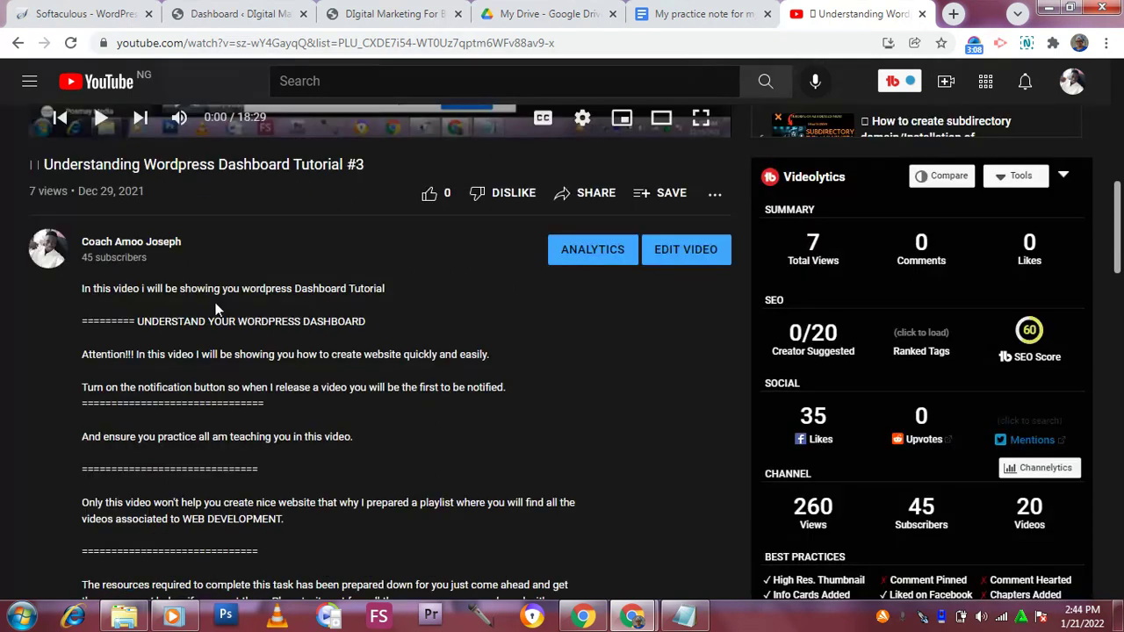
scroll(212, 303, up, 3)
click(265, 14)
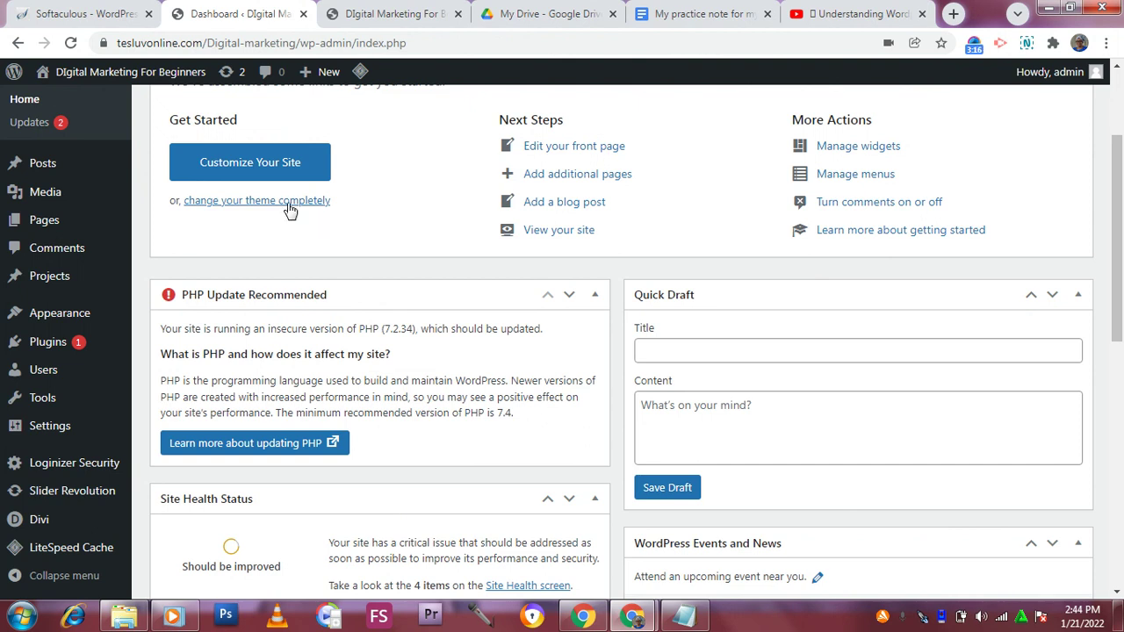
Open the site's General Settings page from the dashboard
scroll(49, 344, down, 3)
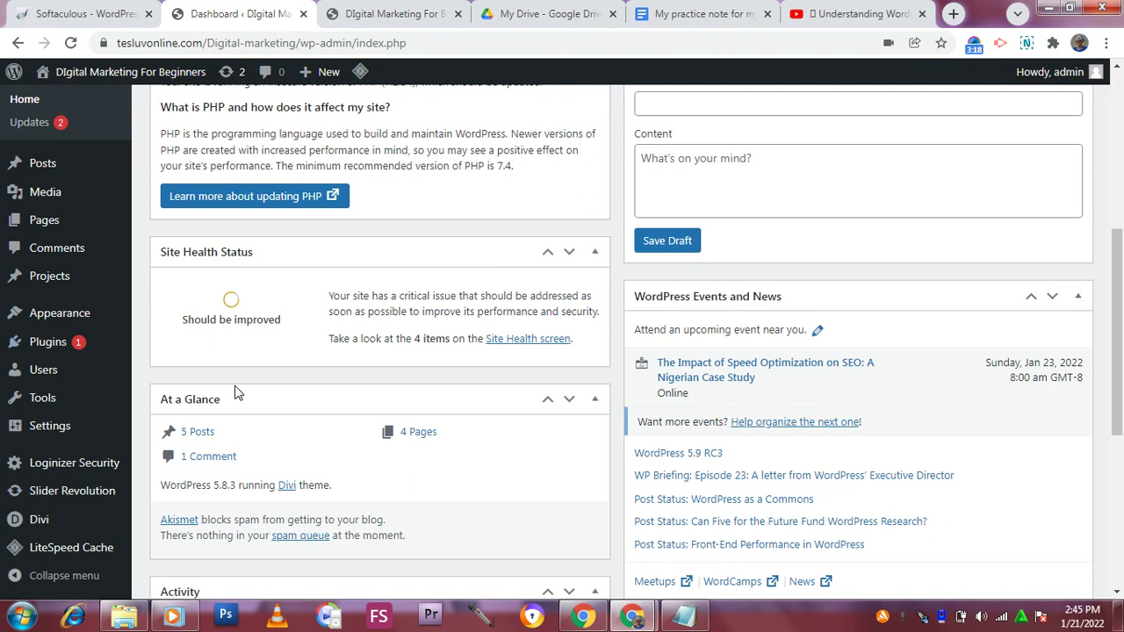
mouse_move(55, 512)
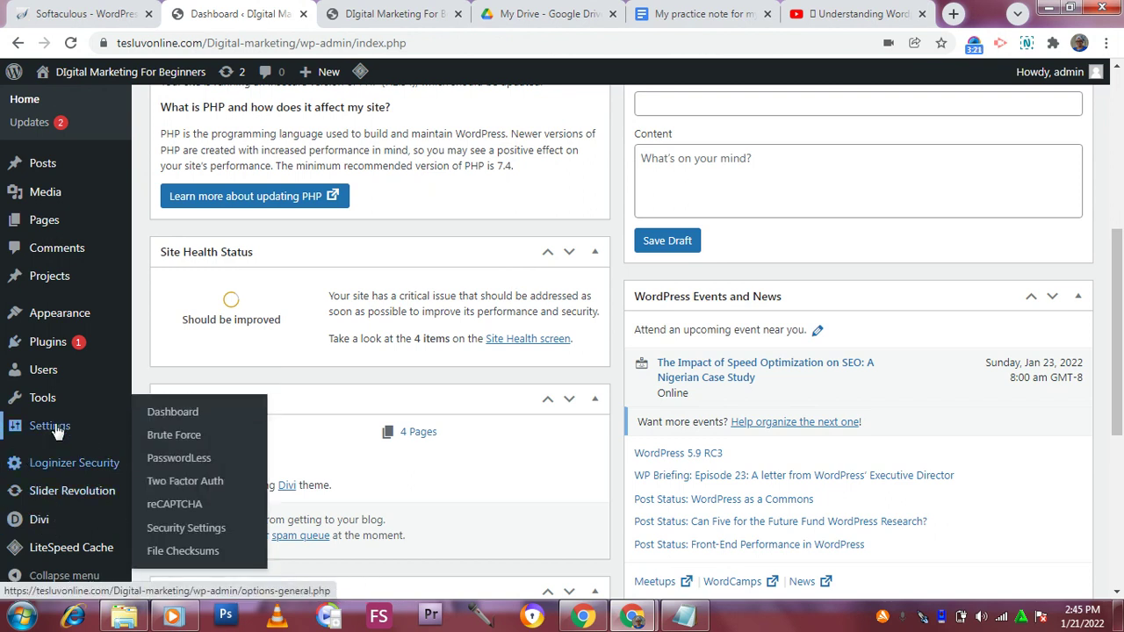
mouse_move(55, 430)
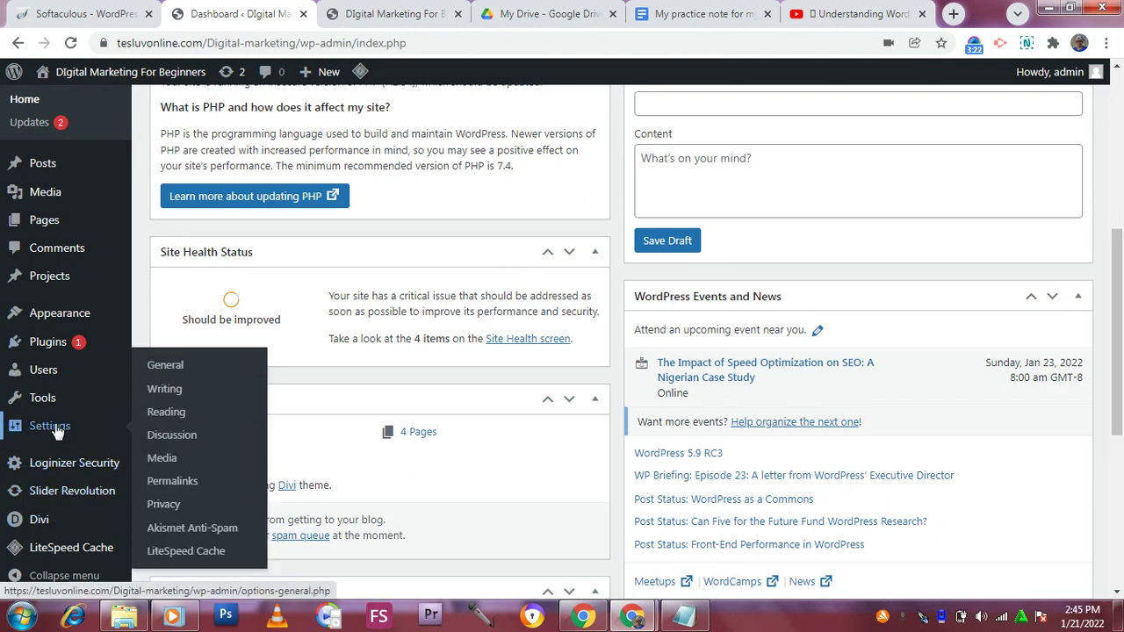
click(174, 366)
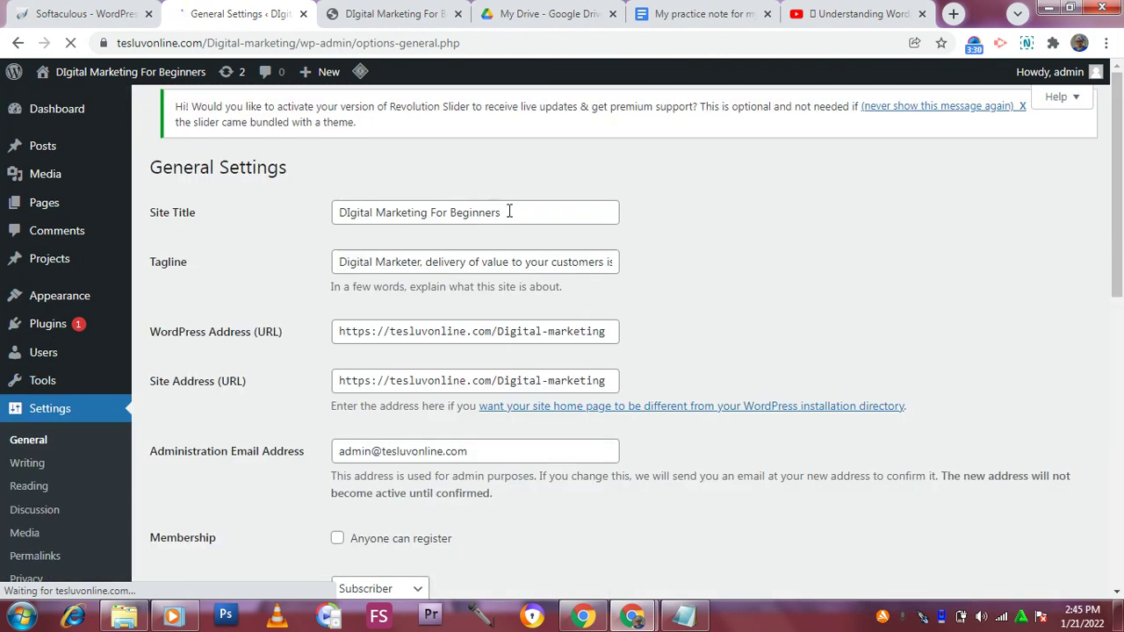
Highlight the Site Title and the Tagline text in General Settings in turn, clearing each selection
drag(519, 211, 246, 243)
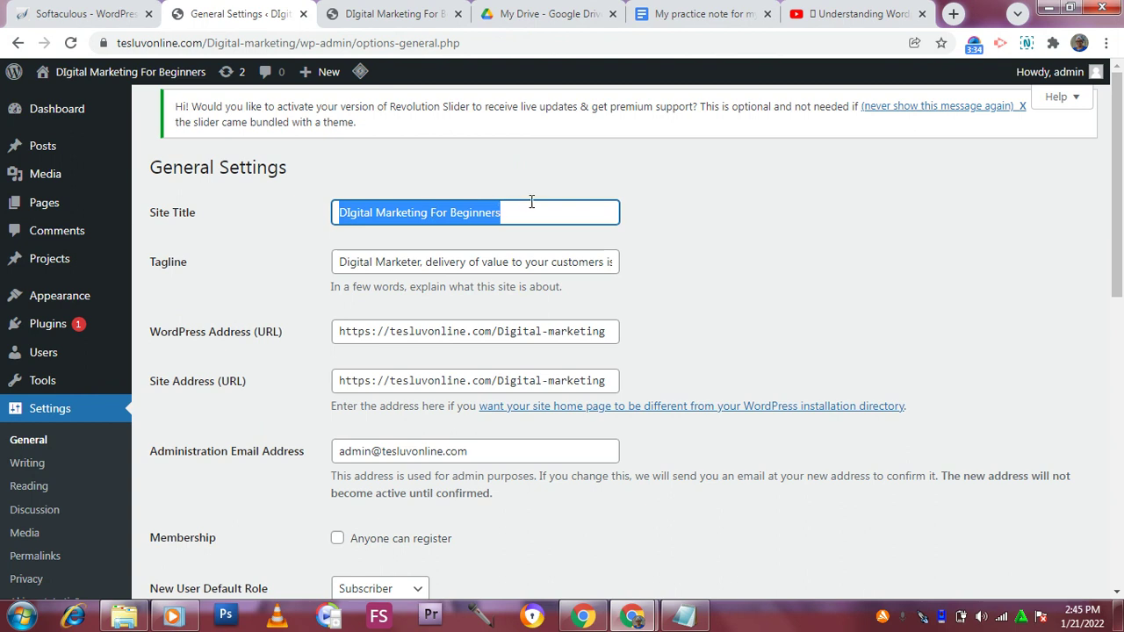
click(376, 261)
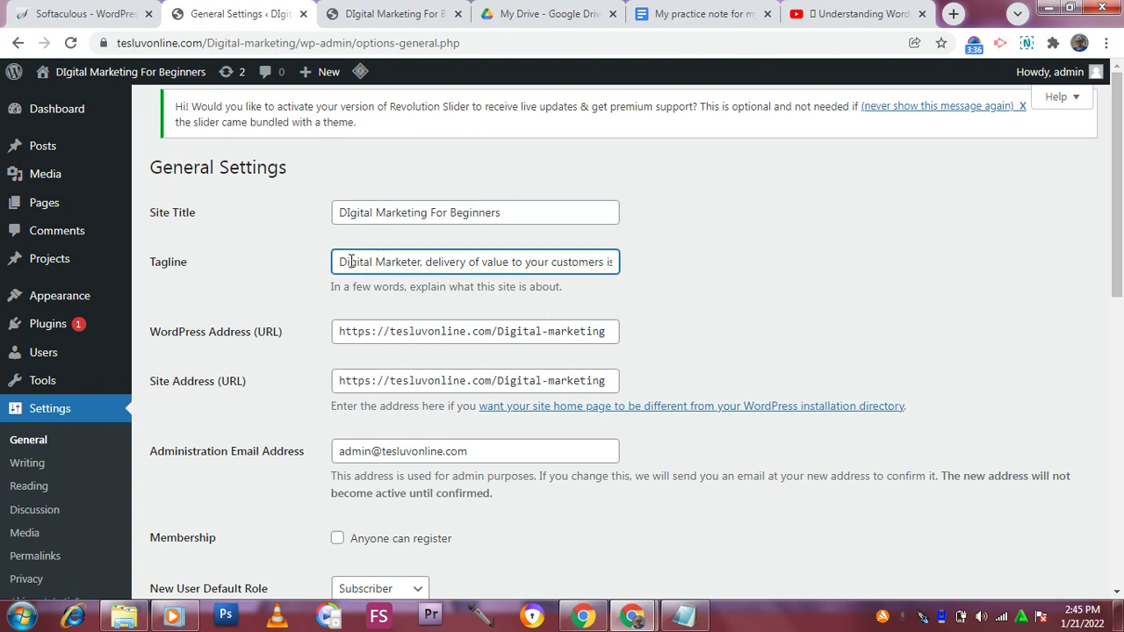
drag(342, 261, 632, 261)
click(630, 253)
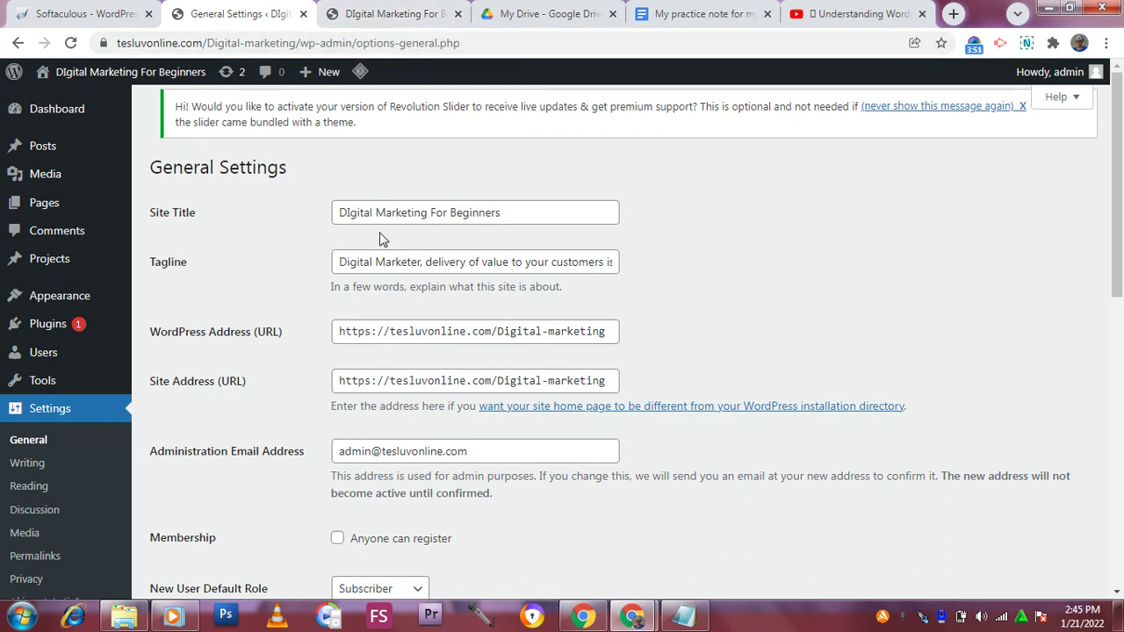
drag(379, 260, 597, 264)
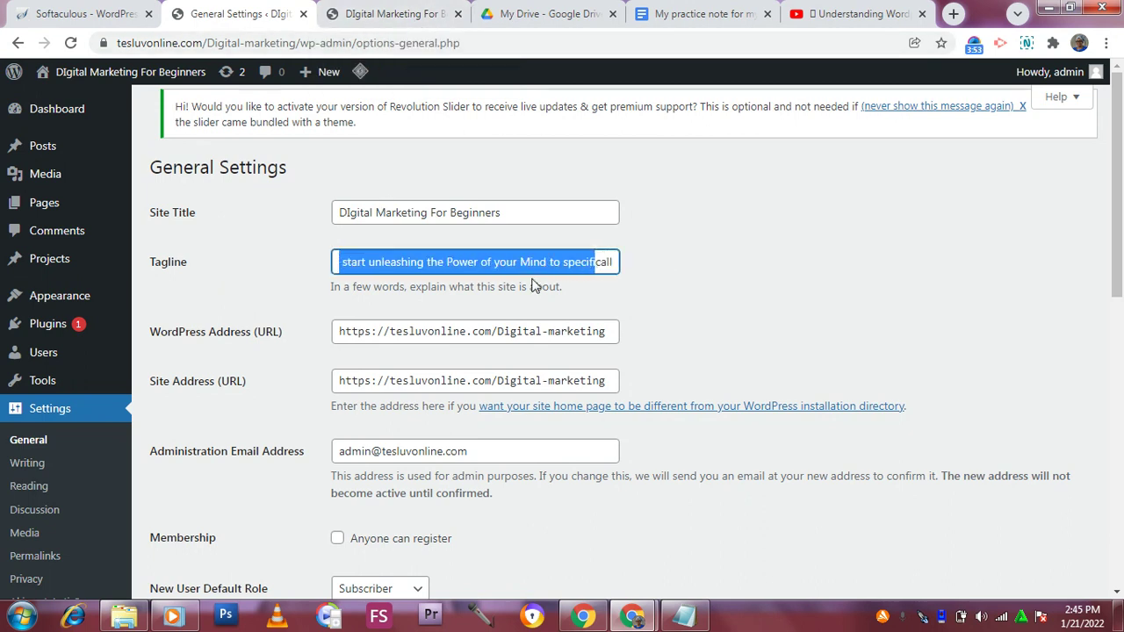
click(825, 275)
Review the remaining General Settings from the administration email down to Week Starts On, and save the settings
scroll(645, 289, down, 6)
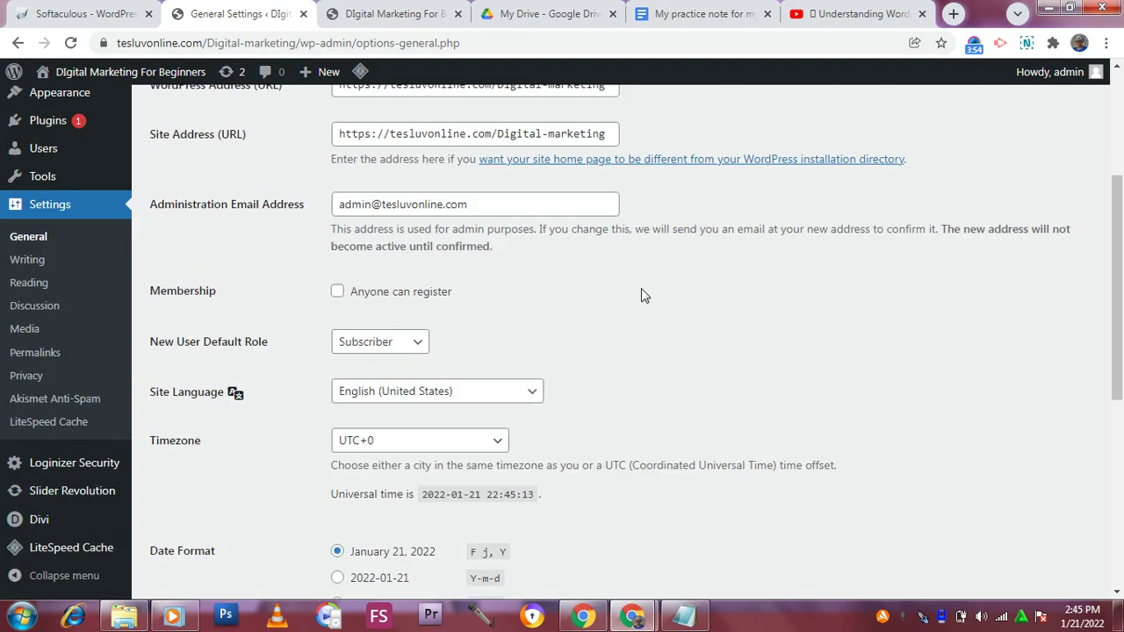
scroll(409, 207, up, 1)
scroll(409, 207, up, 1)
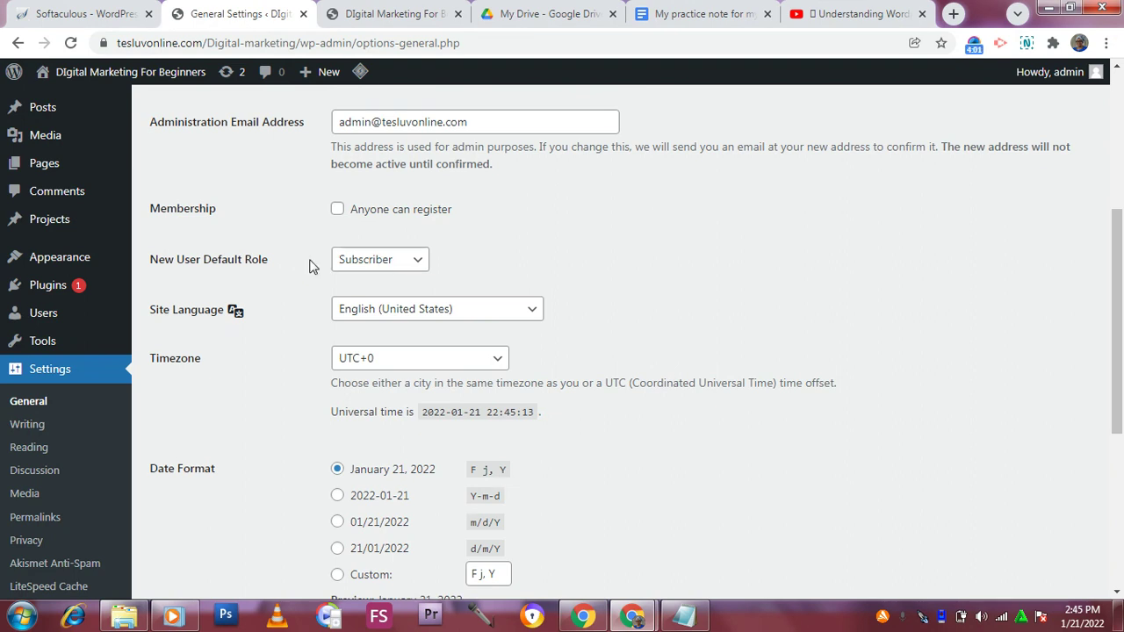
scroll(329, 323, down, 3)
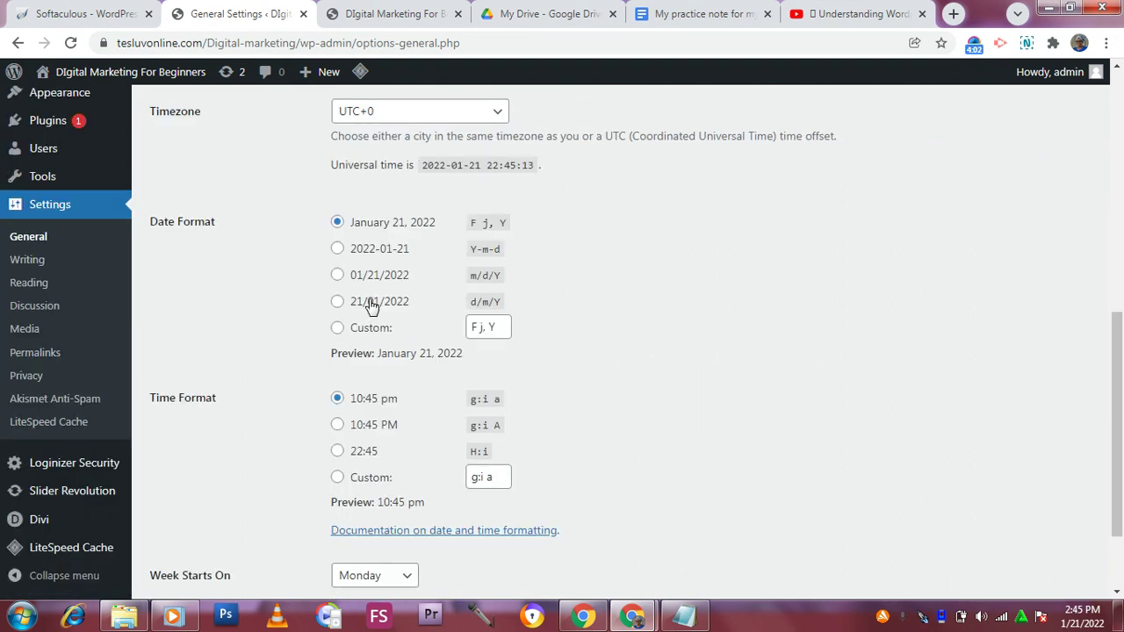
scroll(323, 249, down, 2)
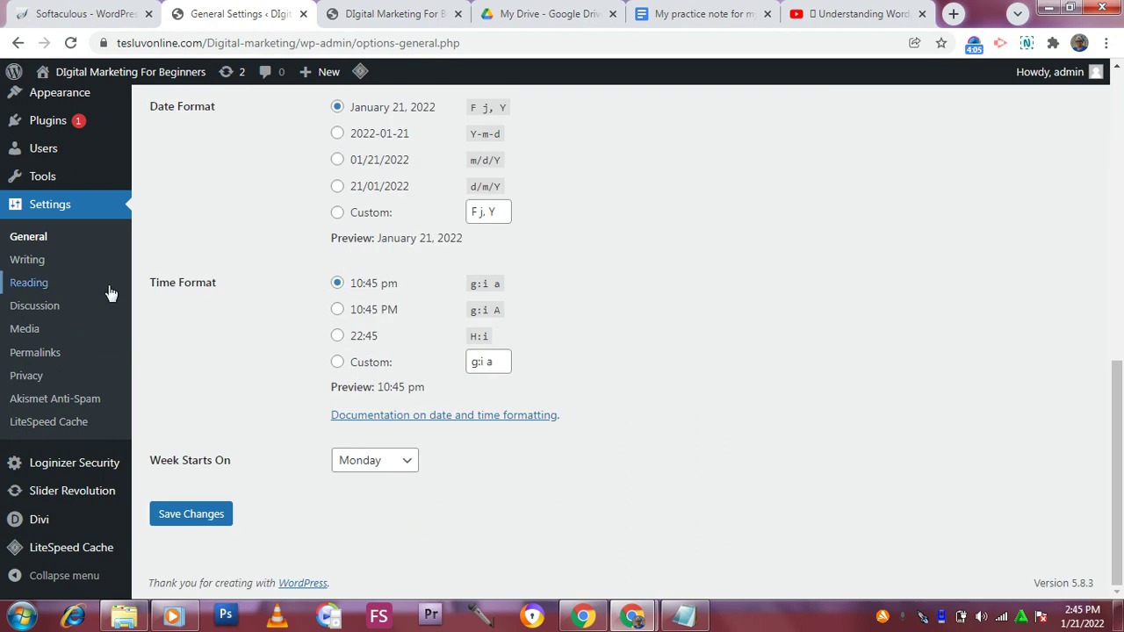
click(178, 517)
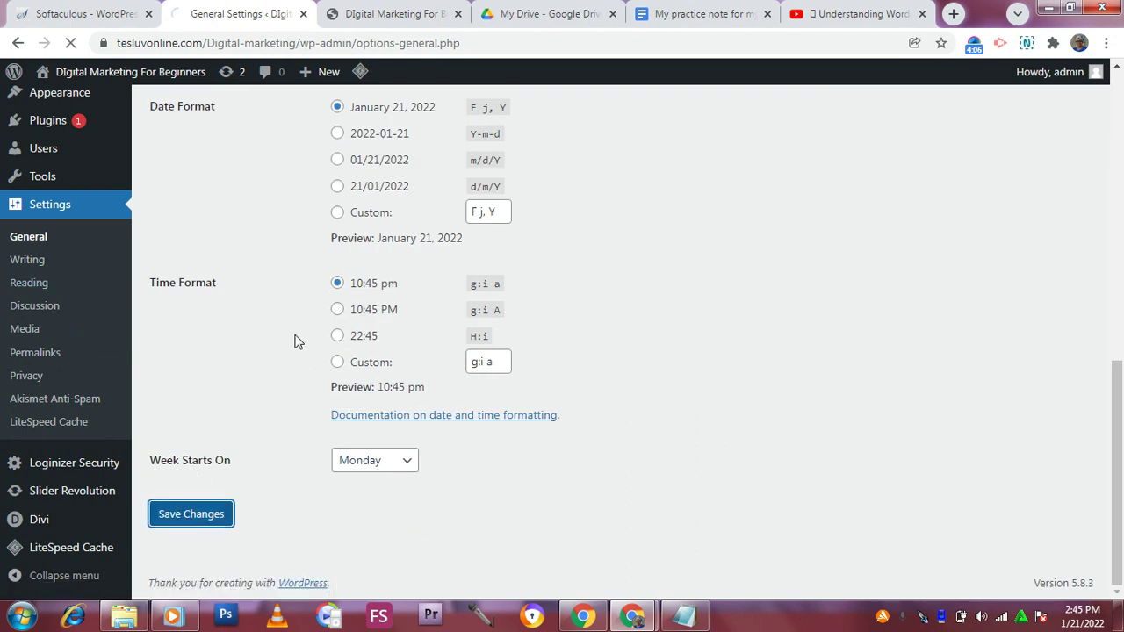
Highlight the Site Title on the saved General Settings page and clear the selection
scroll(293, 307, up, 3)
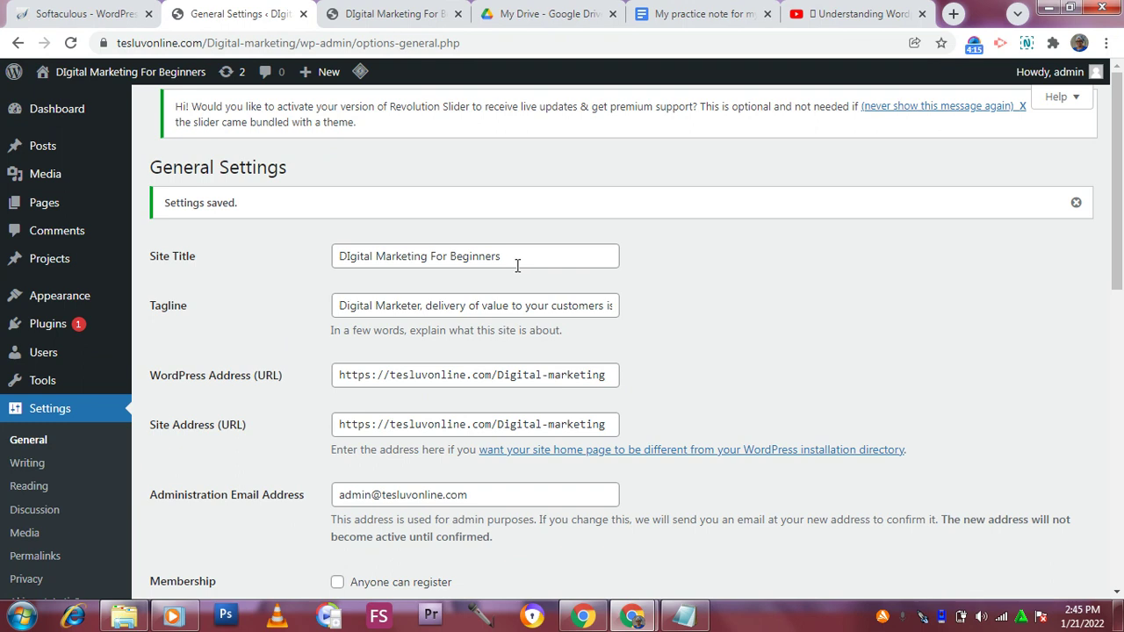
drag(517, 258, 251, 281)
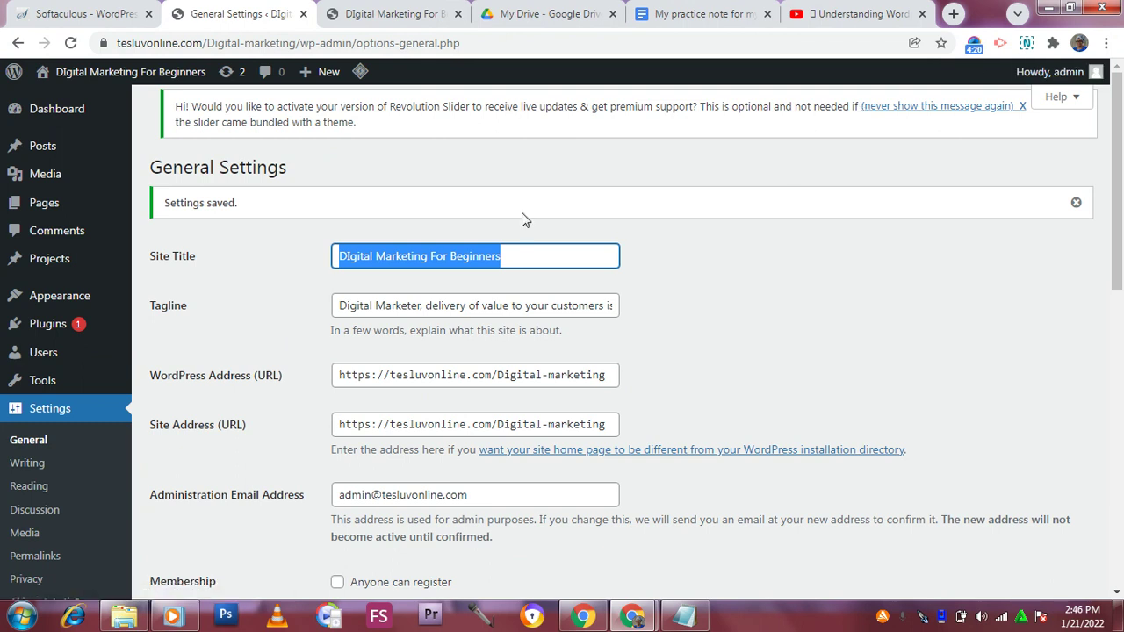
click(245, 277)
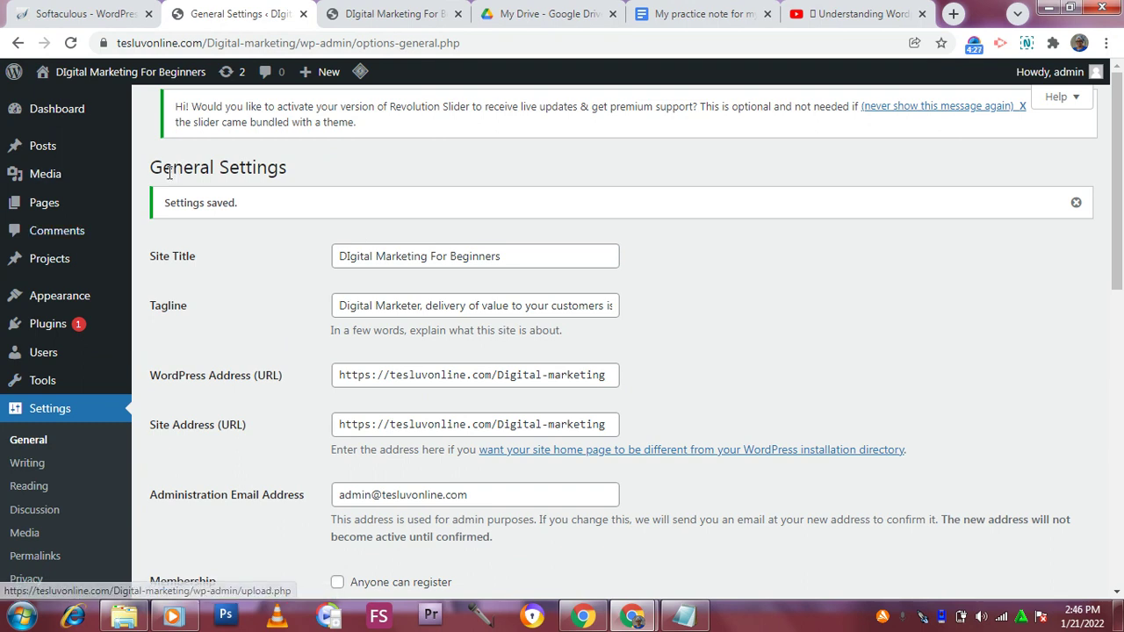
Open the list of all pages and look over its entries from About to Privacy Policy
mouse_move(56, 156)
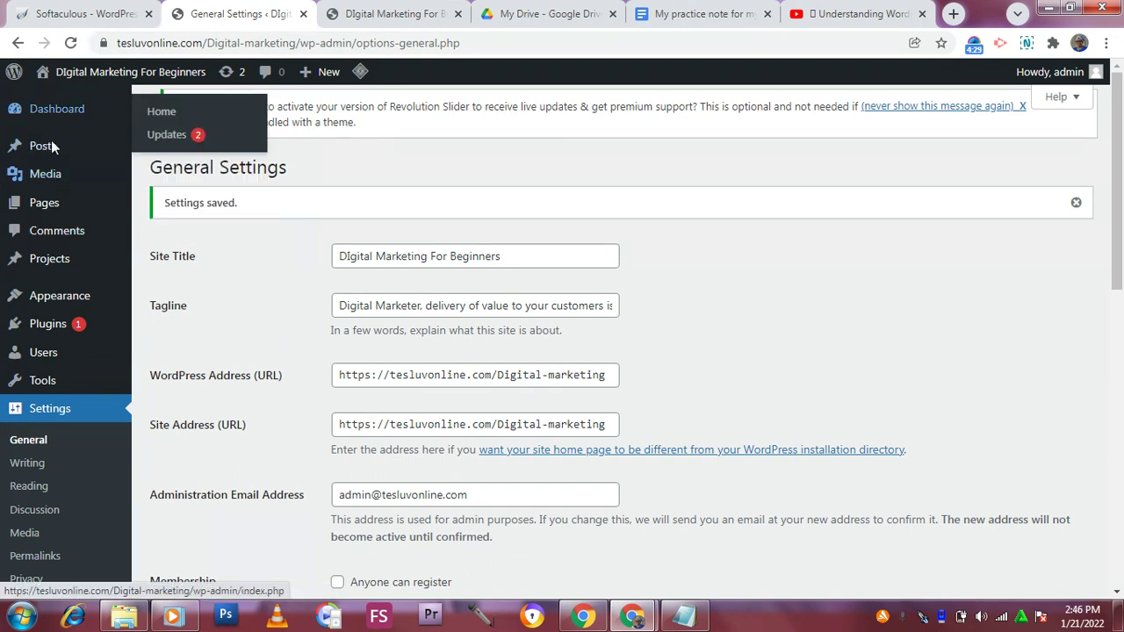
mouse_move(106, 200)
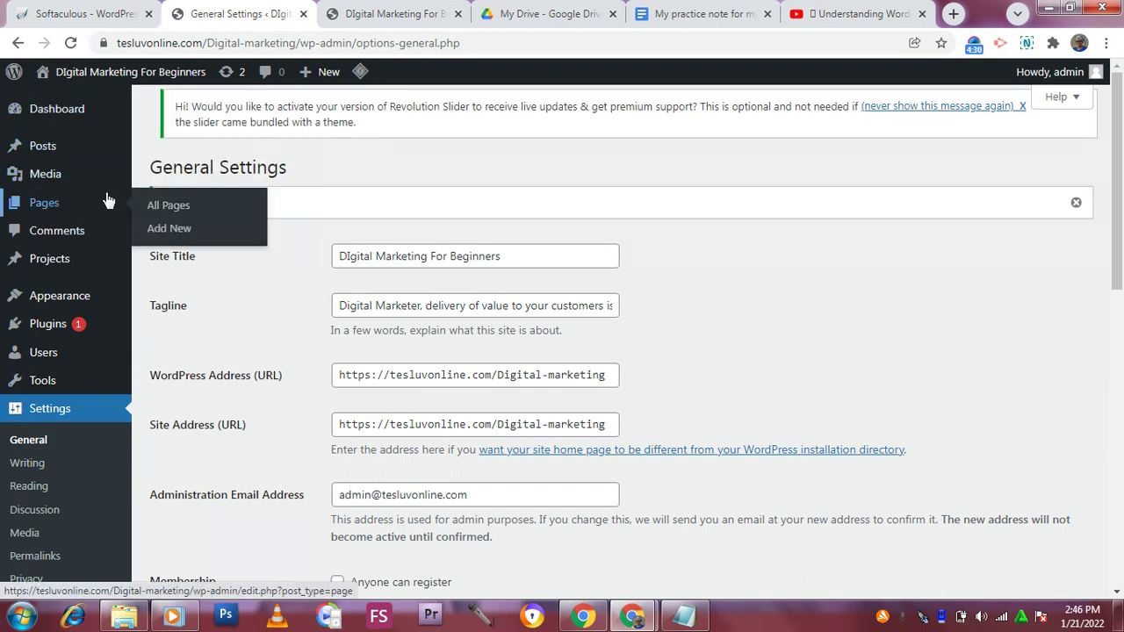
click(163, 204)
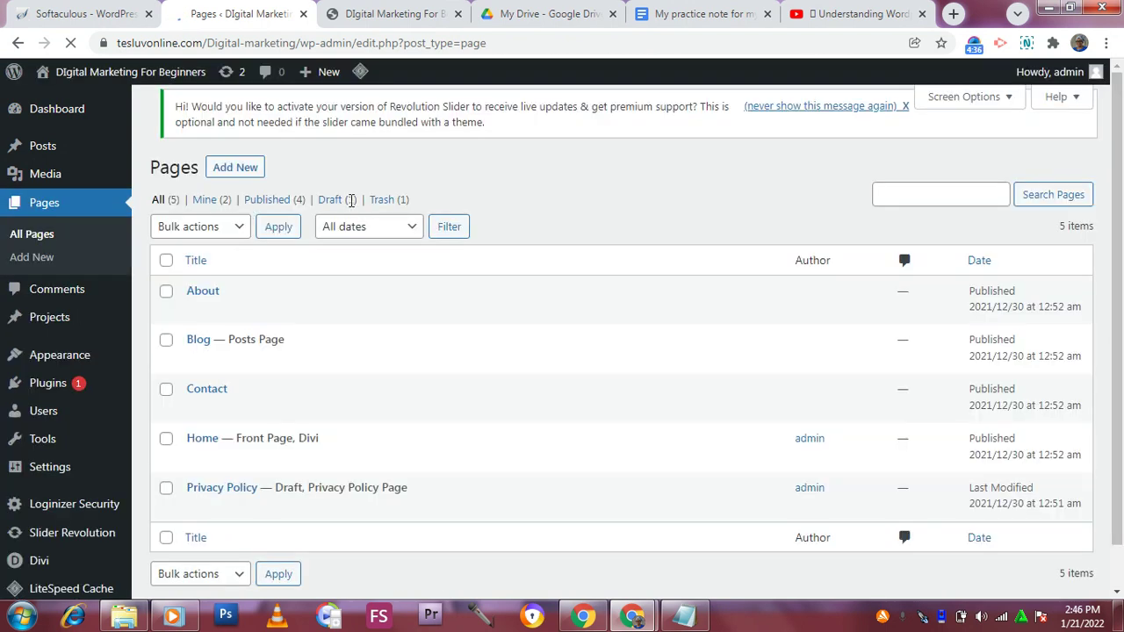
scroll(356, 266, down, 1)
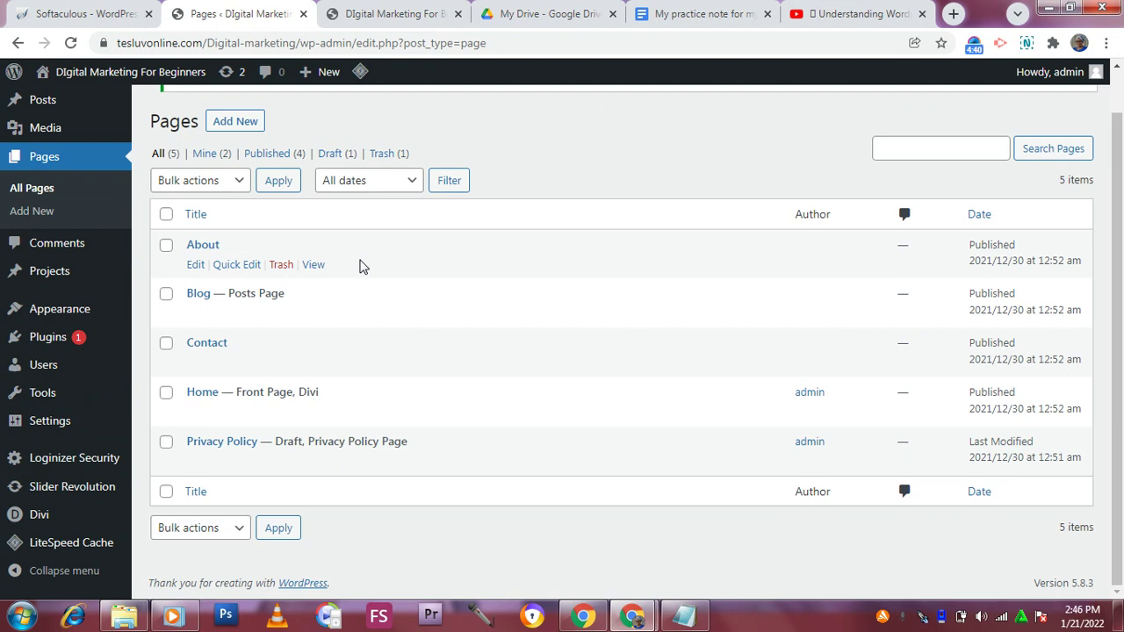
Check the header menu on the live site, clear the highlighted body text, and return to the pages list
click(373, 11)
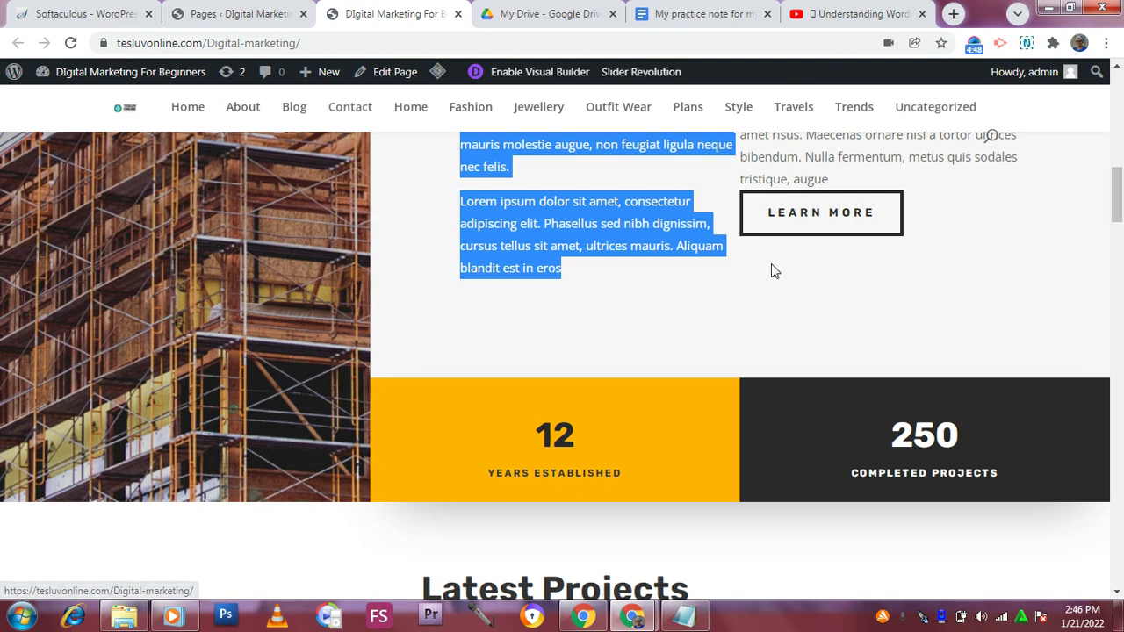
click(869, 278)
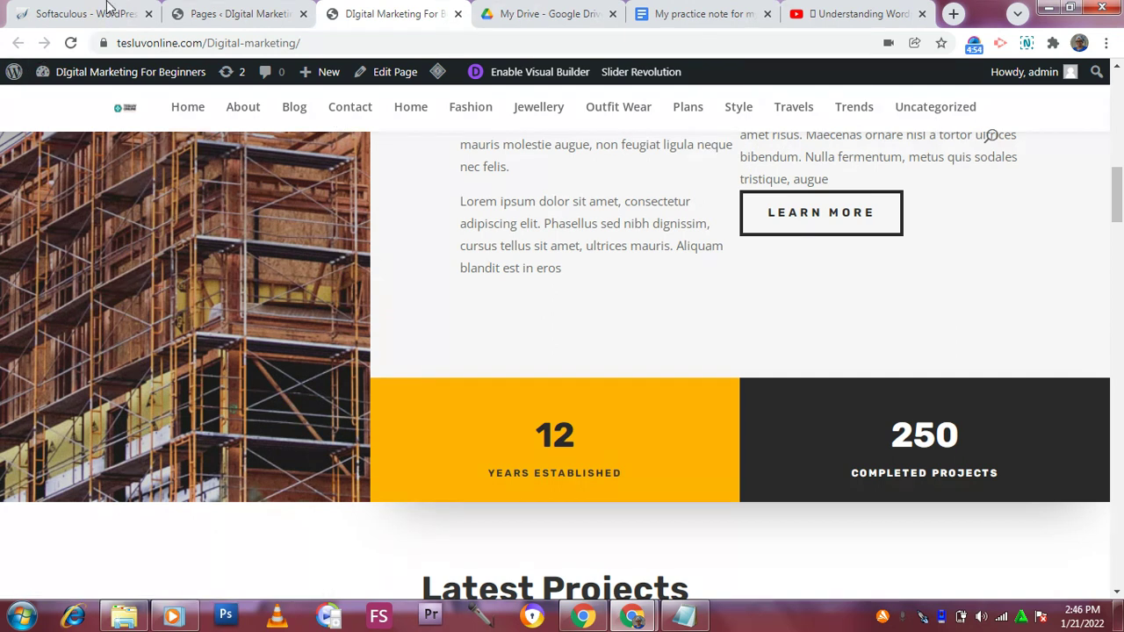
click(209, 18)
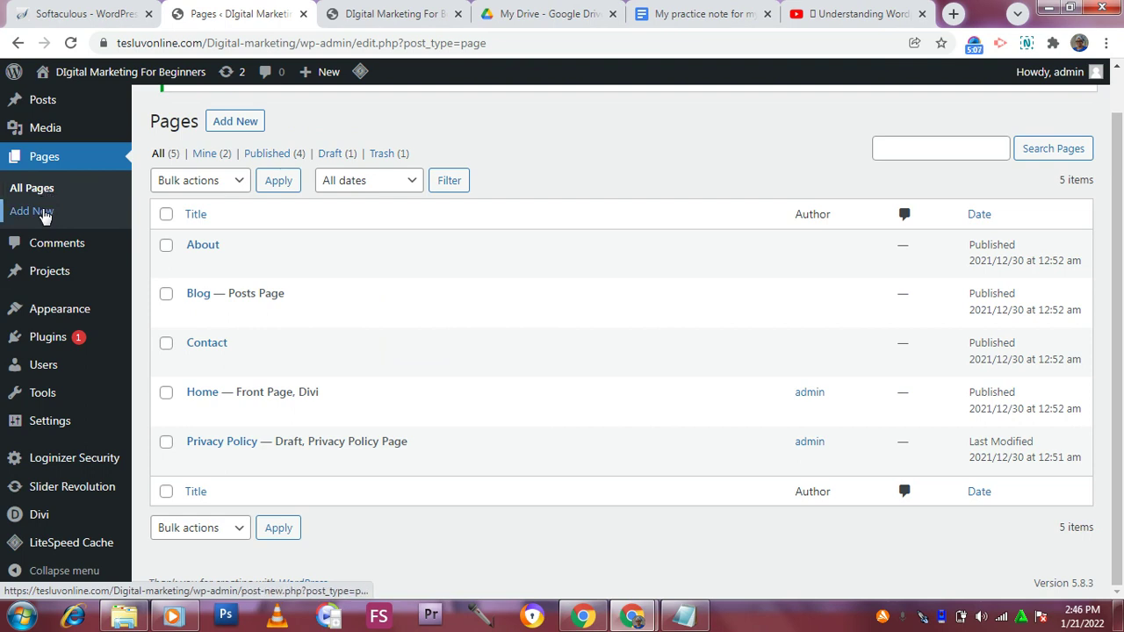
Open the form for a new page and examine its sections down to Custom Fields and Revolution Slider Options
click(43, 213)
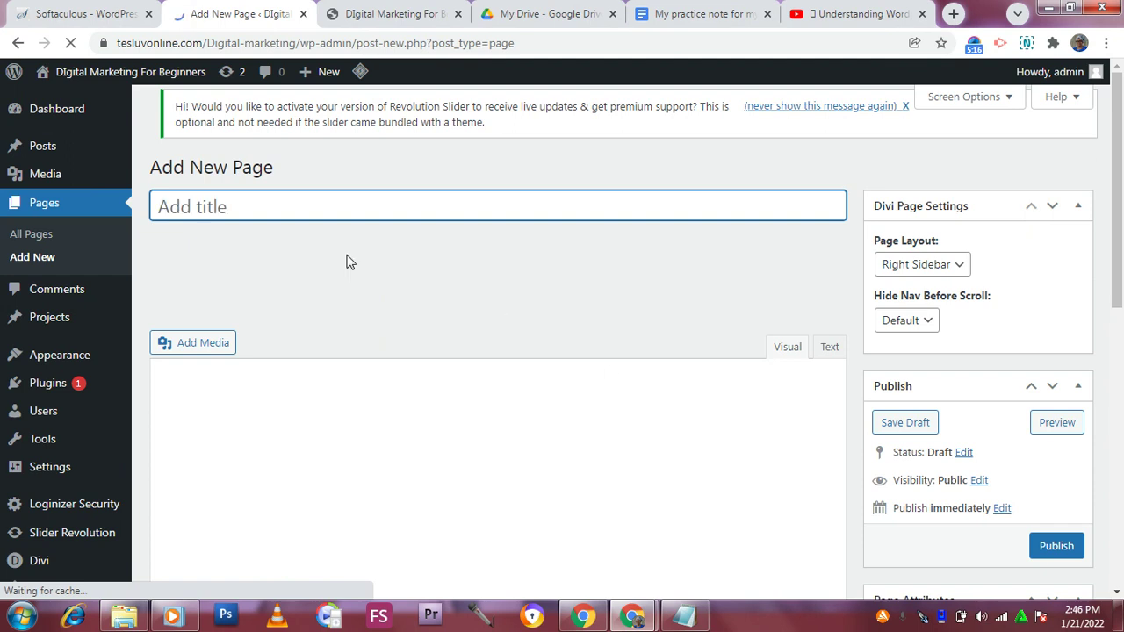
scroll(288, 187, down, 6)
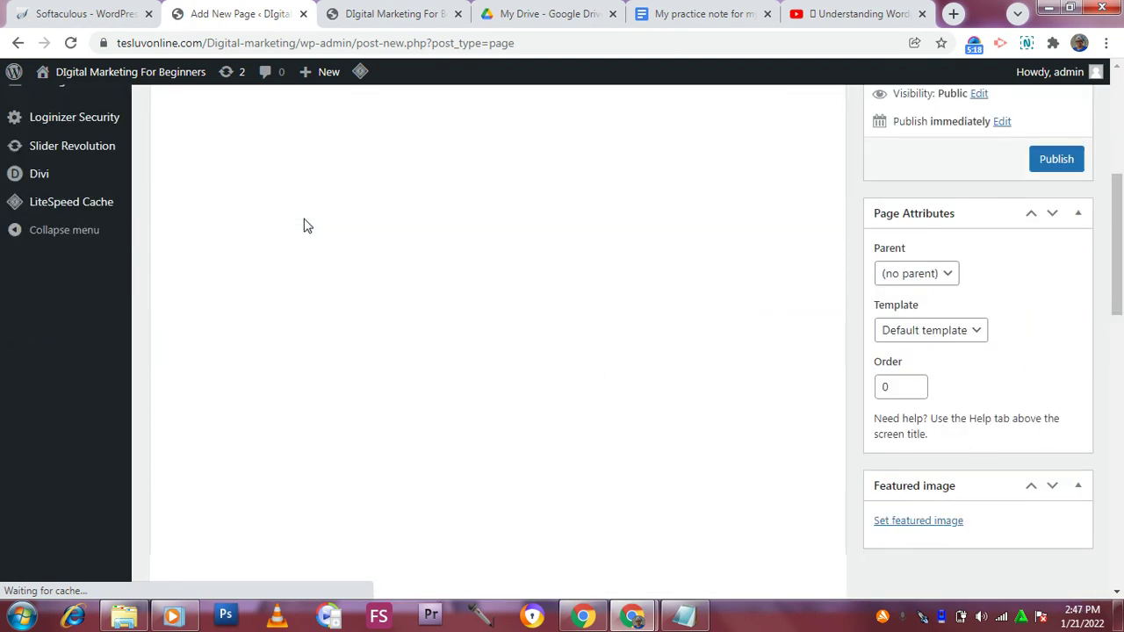
scroll(303, 221, down, 3)
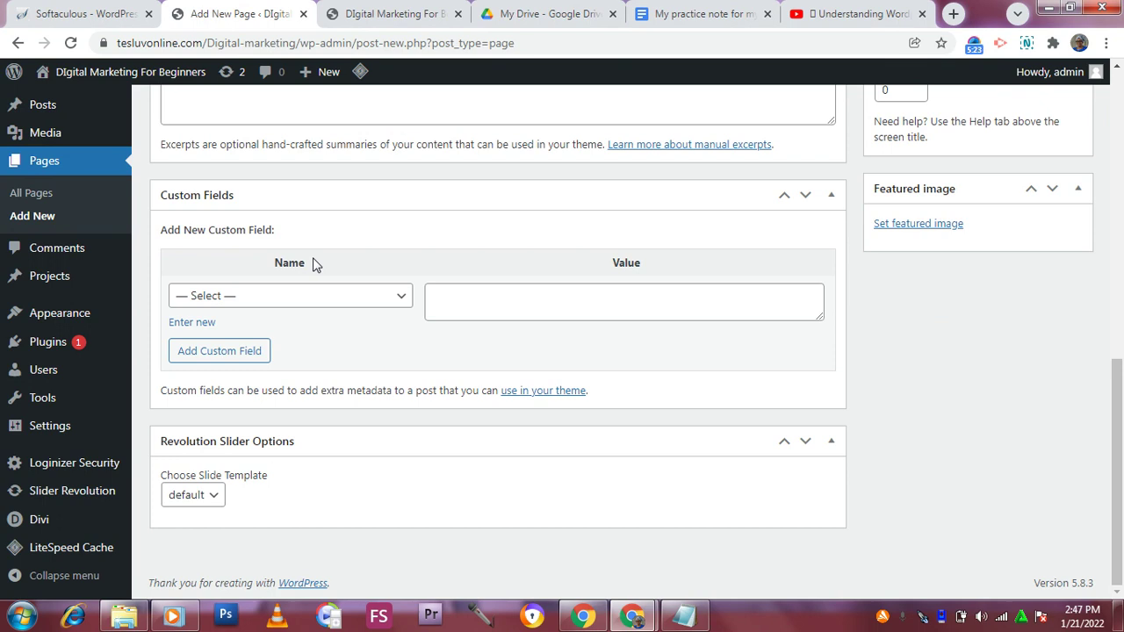
scroll(314, 261, up, 2)
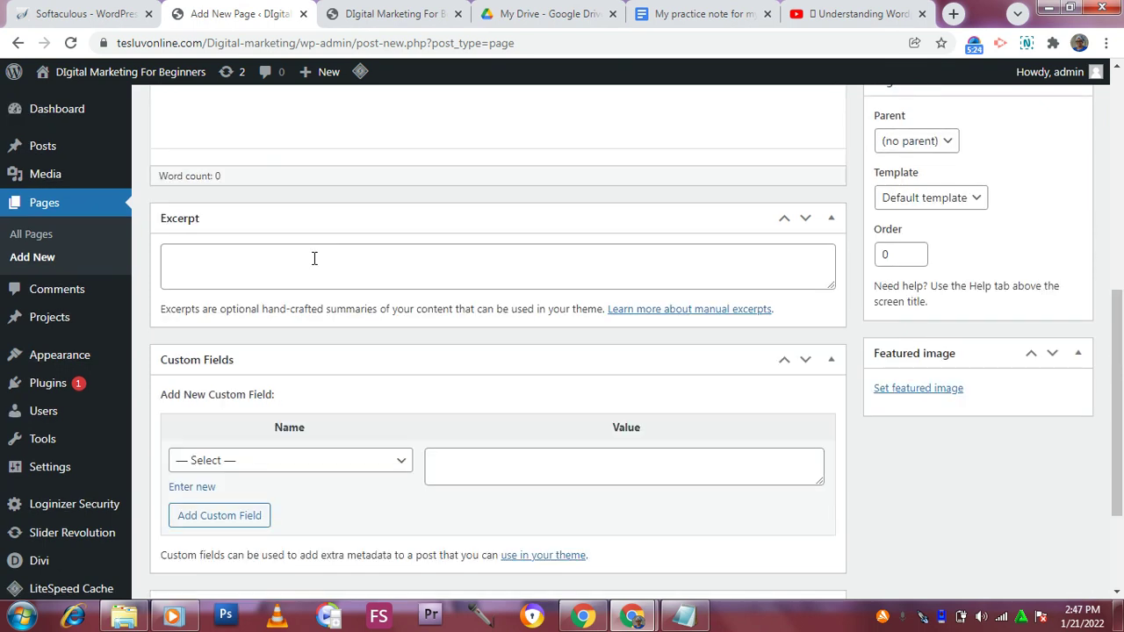
scroll(314, 258, up, 6)
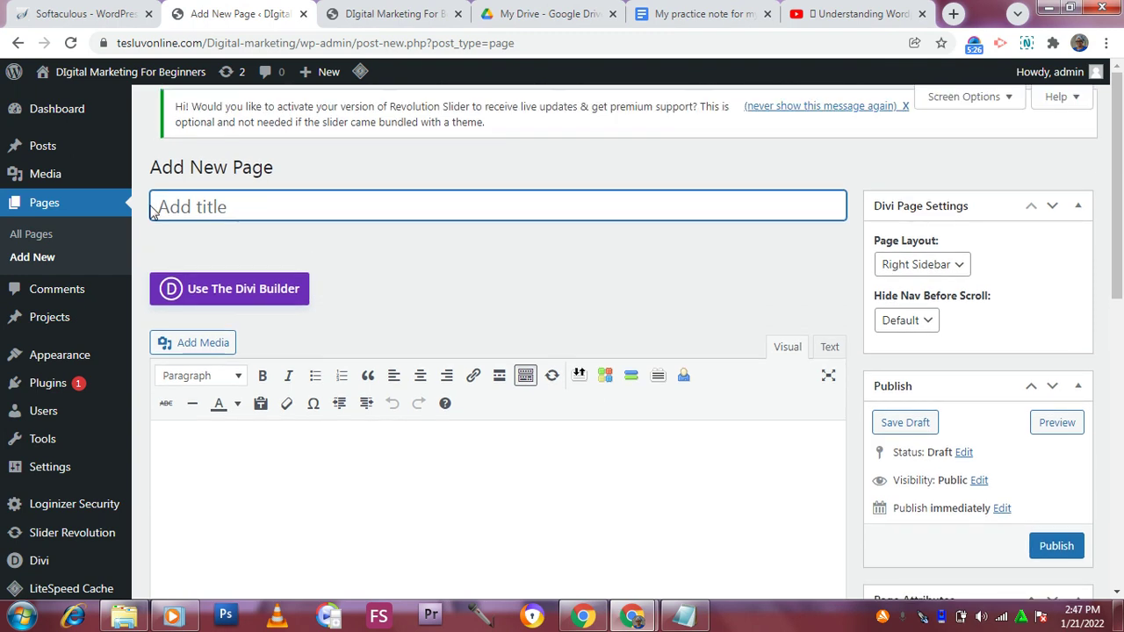
Open the post categories and compare the category list, from Fashion to Uncategorized, with the live site's header menu
mouse_move(48, 147)
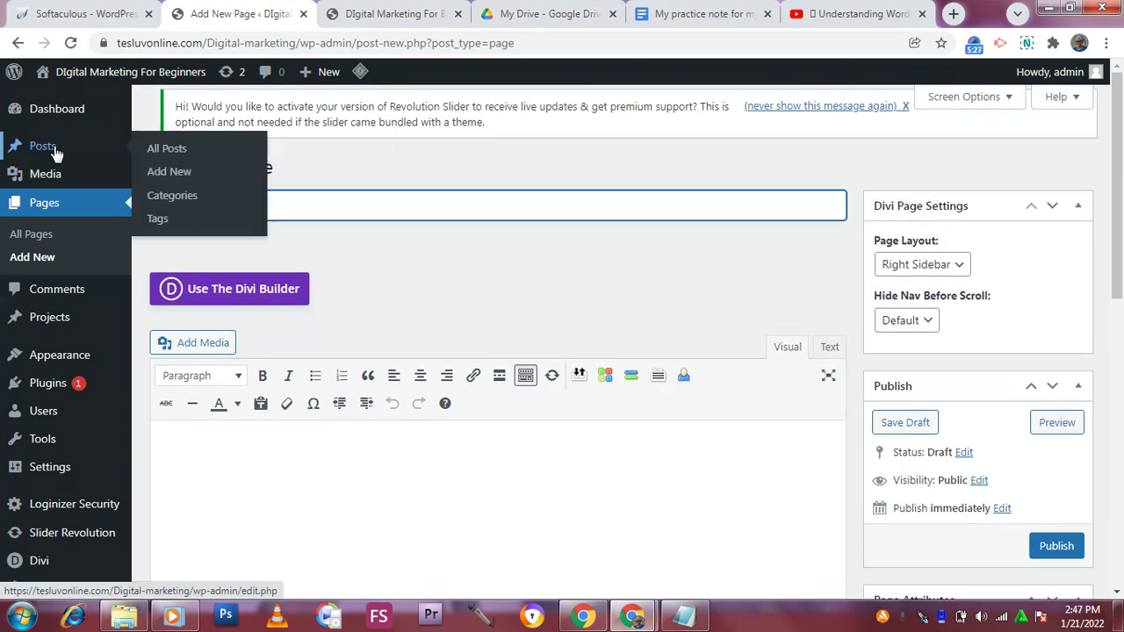
click(169, 197)
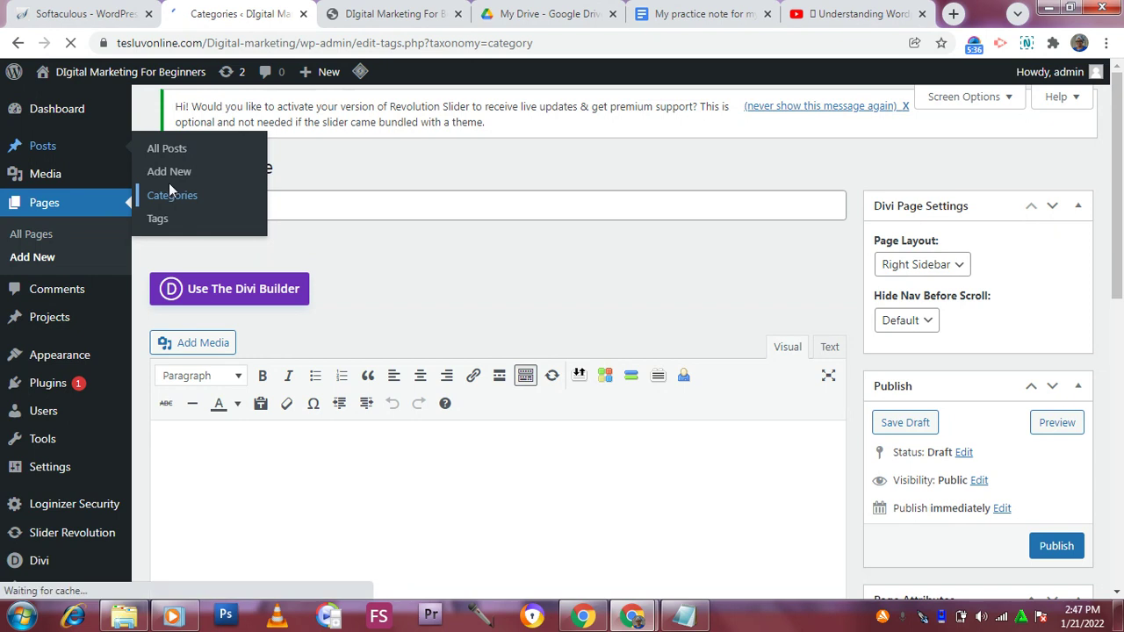
click(396, 13)
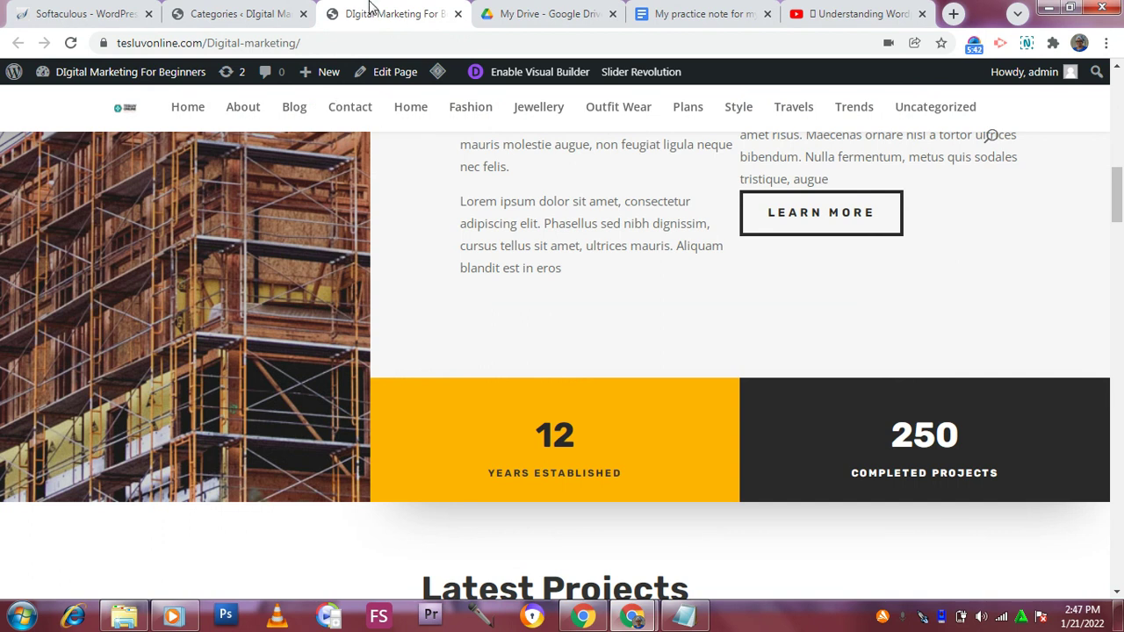
click(263, 13)
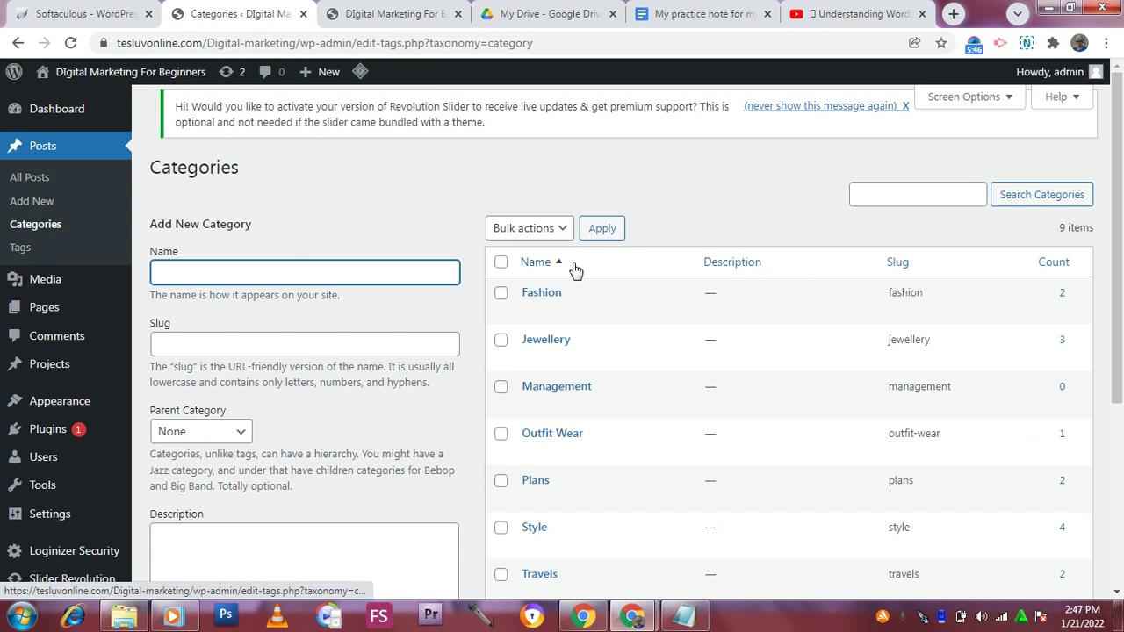
mouse_move(545, 303)
scroll(544, 303, down, 1)
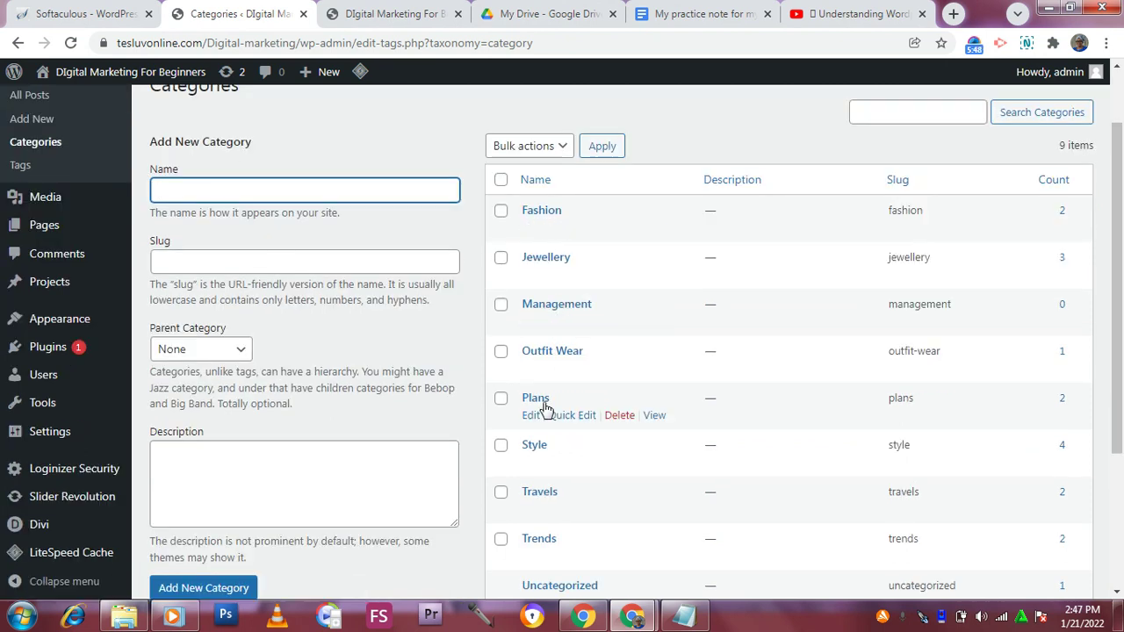
scroll(535, 542, down, 3)
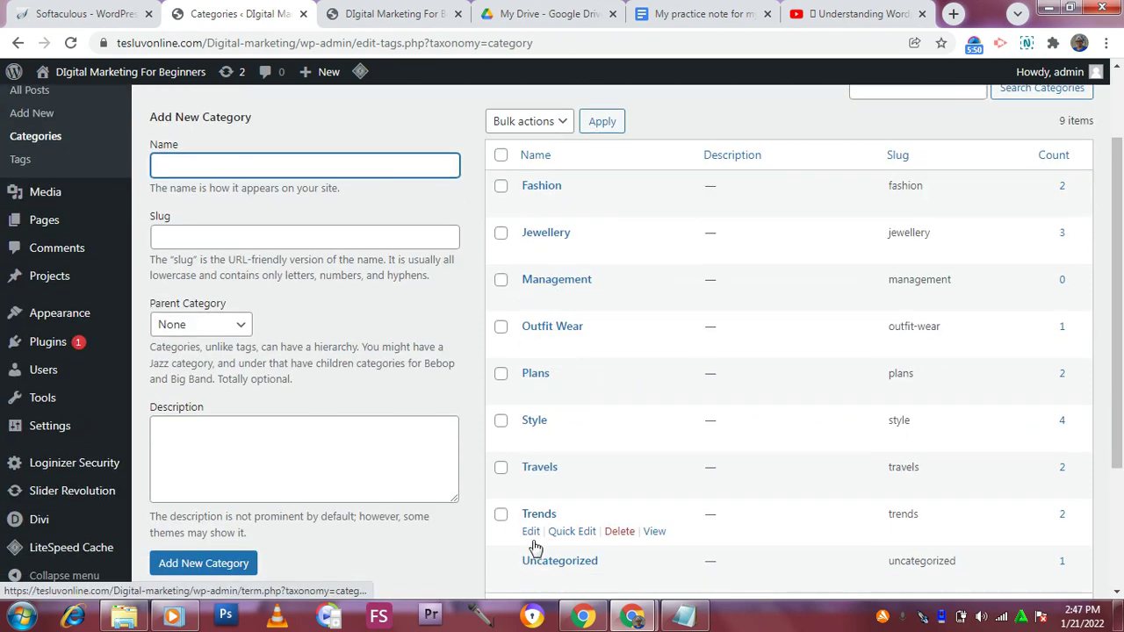
scroll(594, 271, up, 3)
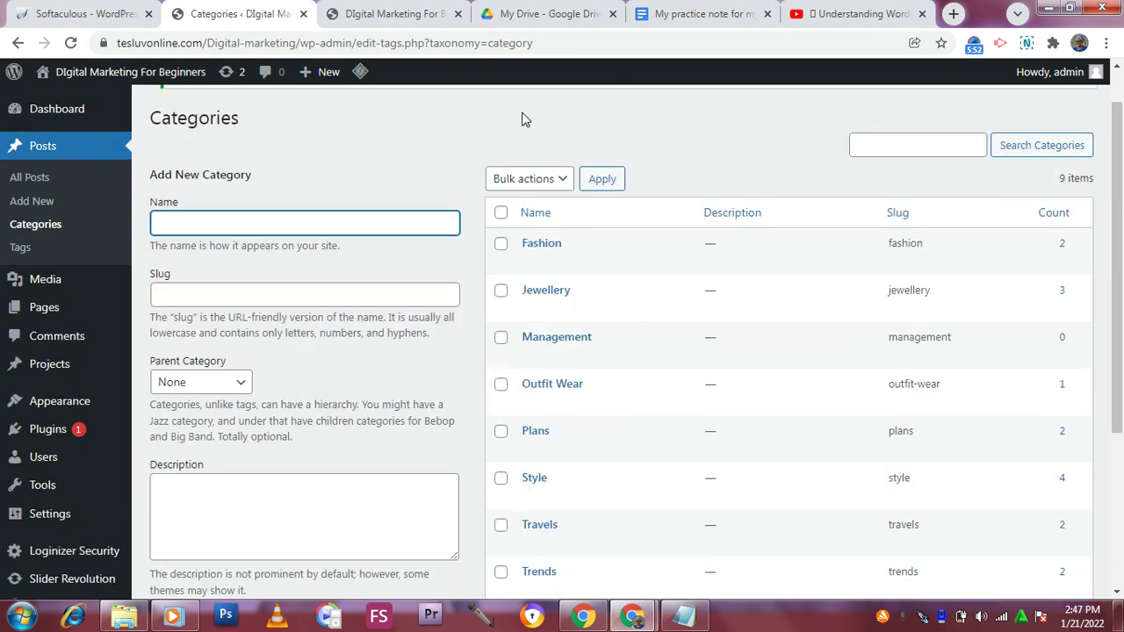
Delete all the listed post categories, from Fashion through Trends, in one bulk action
click(501, 213)
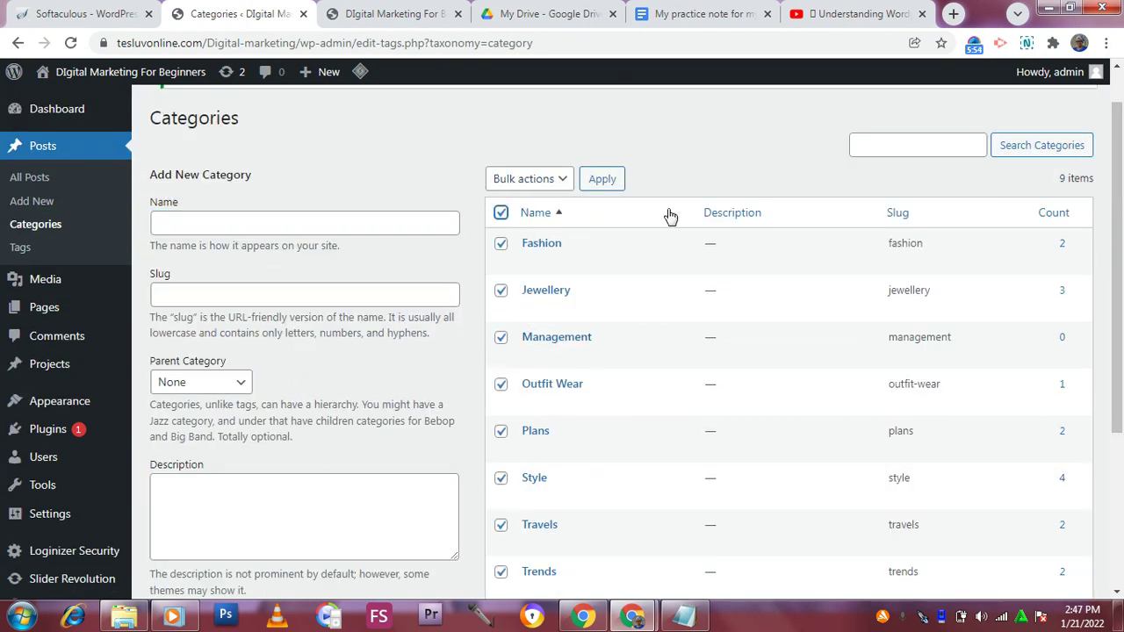
click(545, 181)
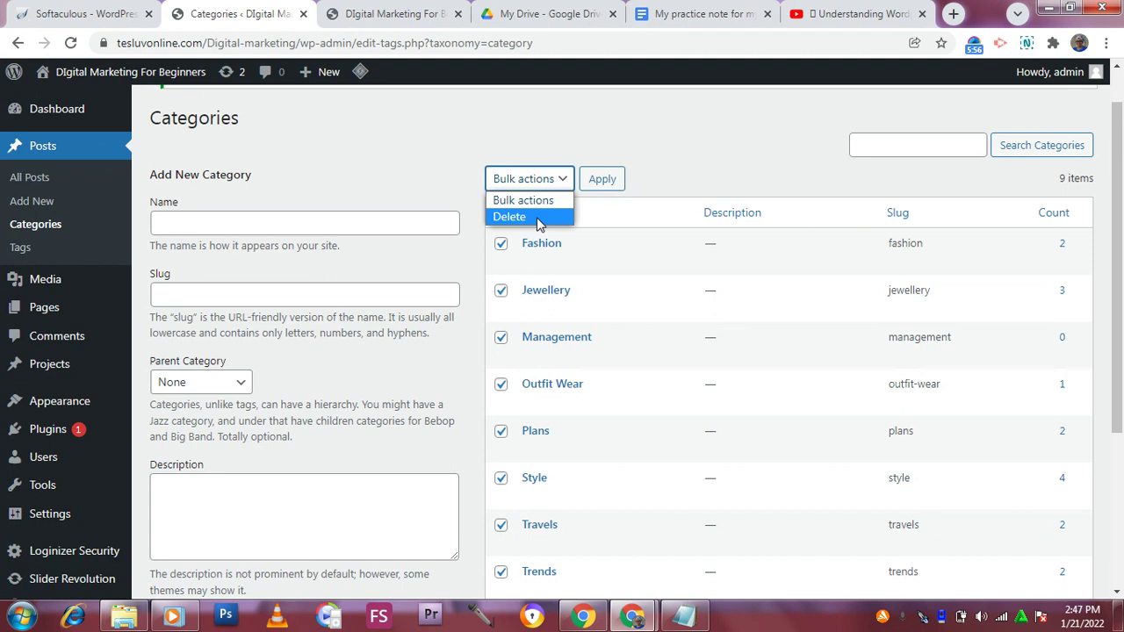
click(536, 217)
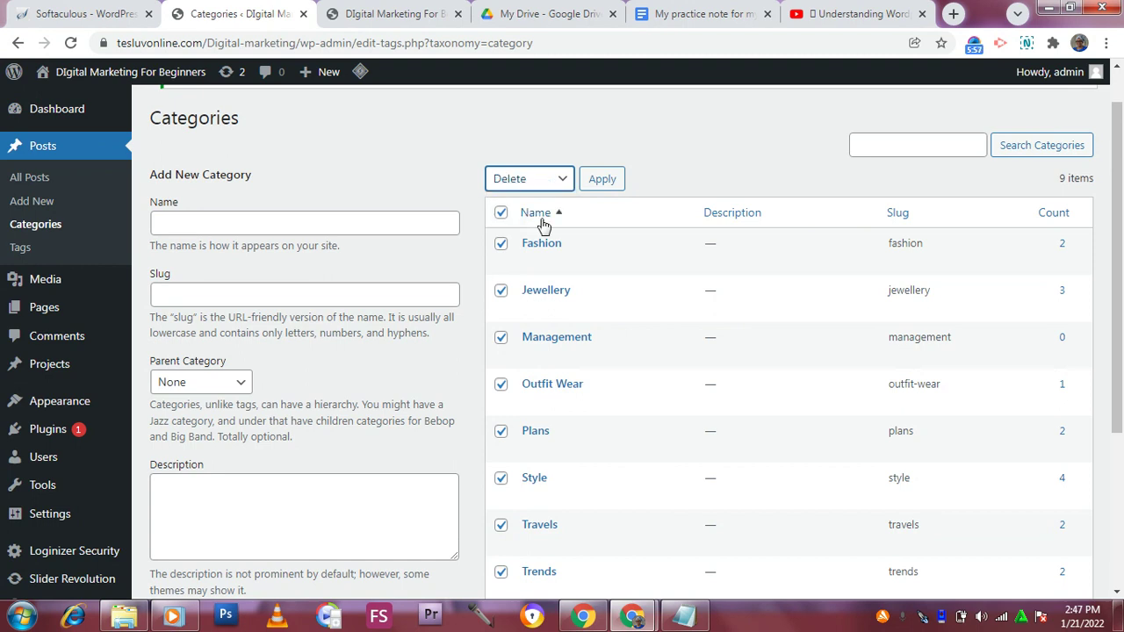
click(602, 180)
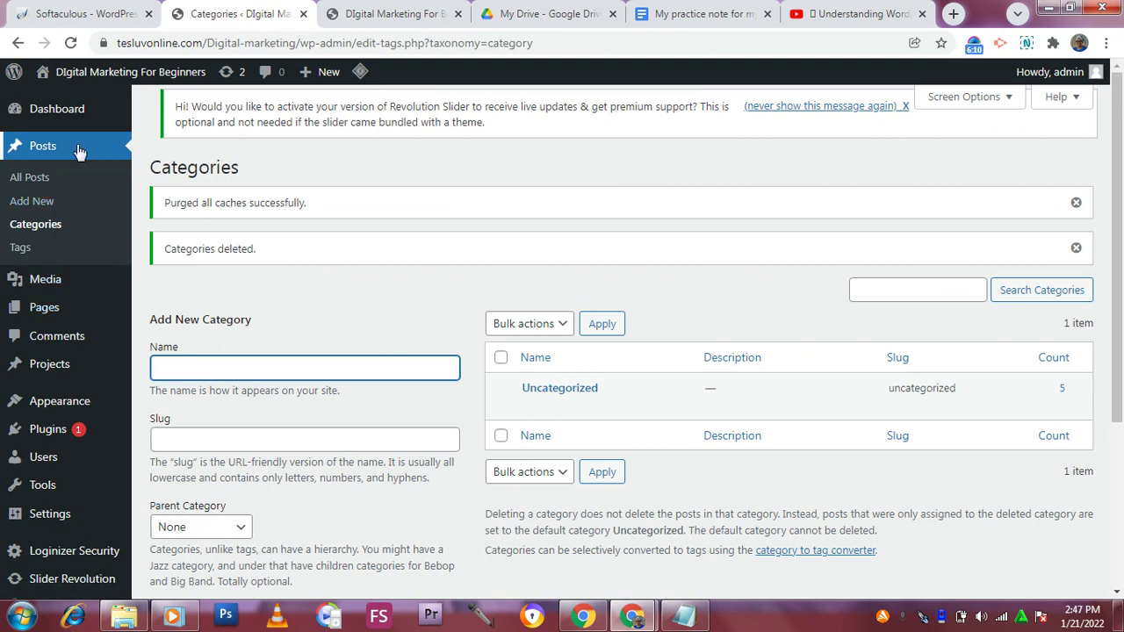
Move every post except Hello world! to the trash in bulk, from Wear clothes with latest trendzz to Latest Trendz Collection
click(35, 179)
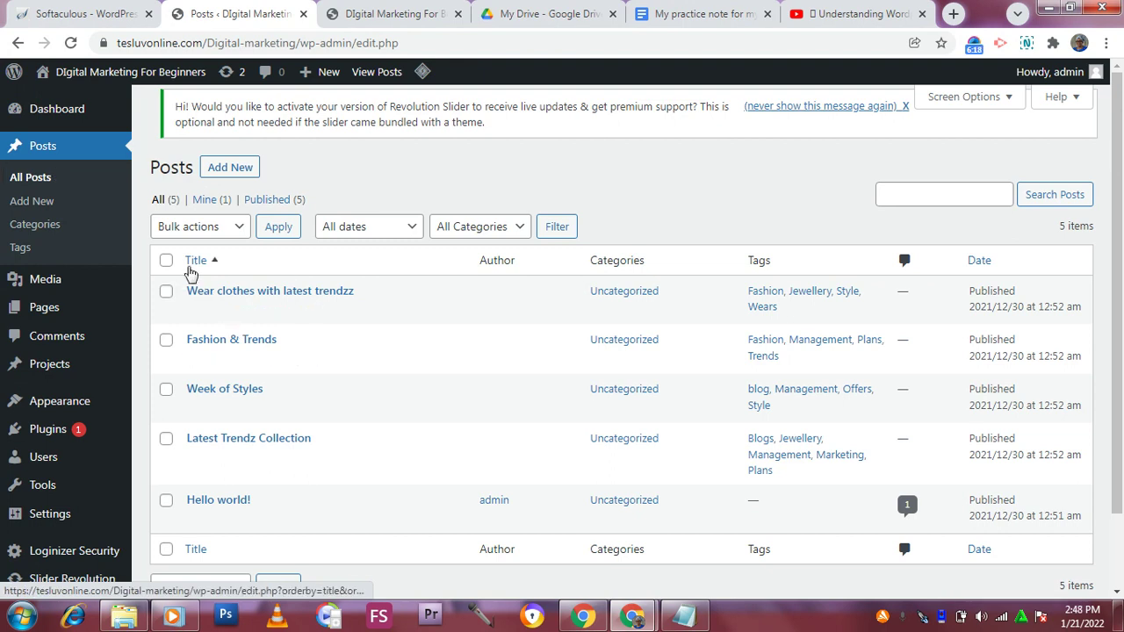
scroll(198, 320, down, 2)
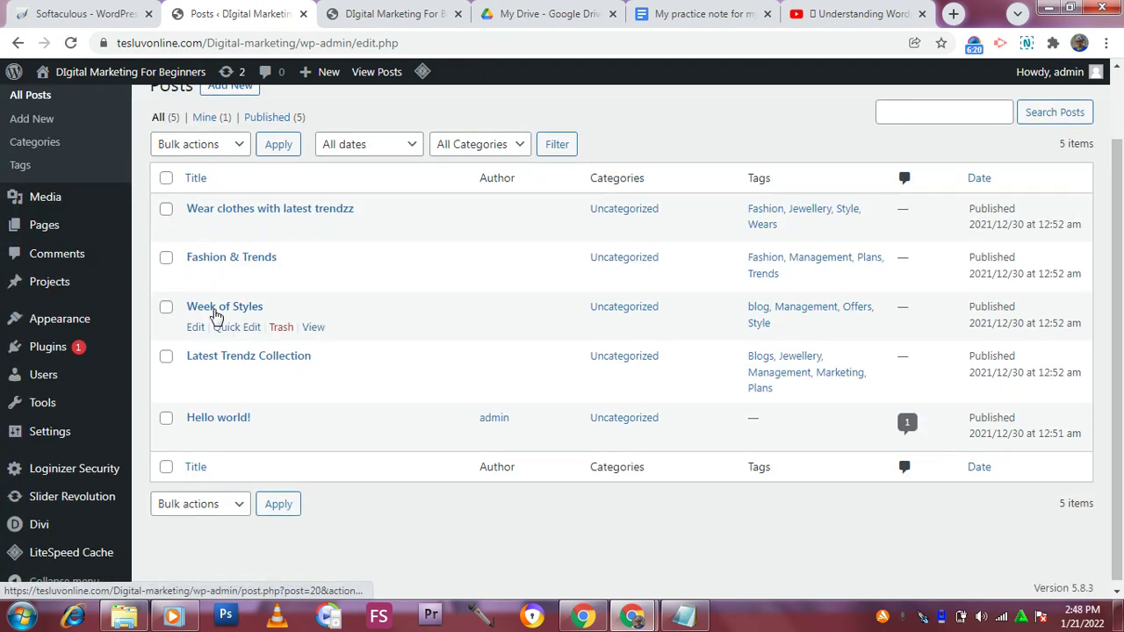
click(166, 178)
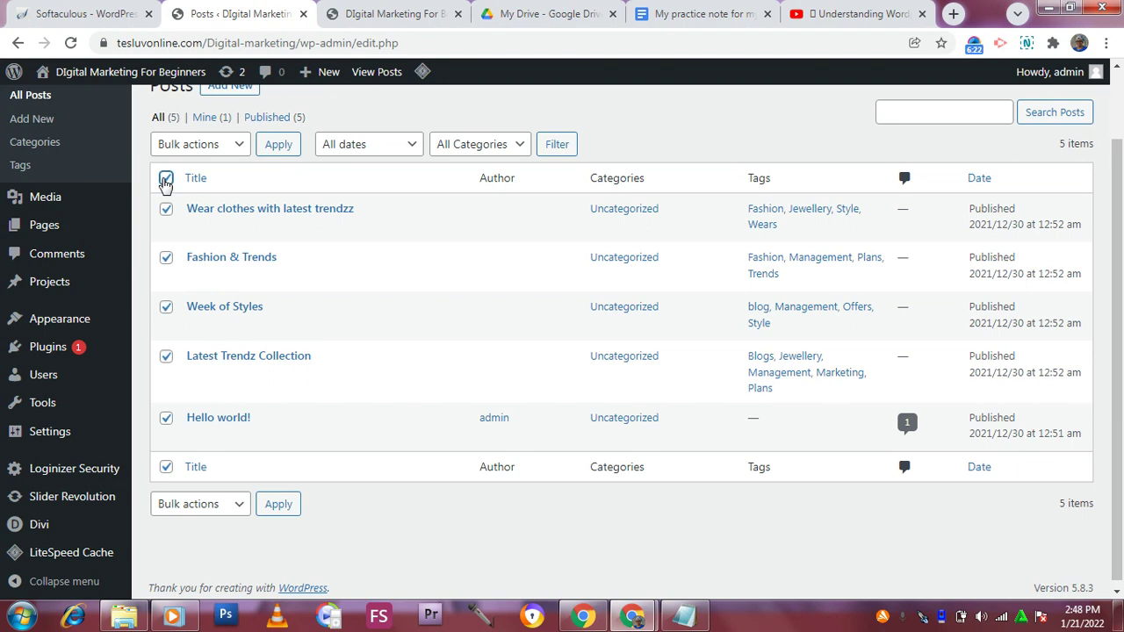
click(166, 418)
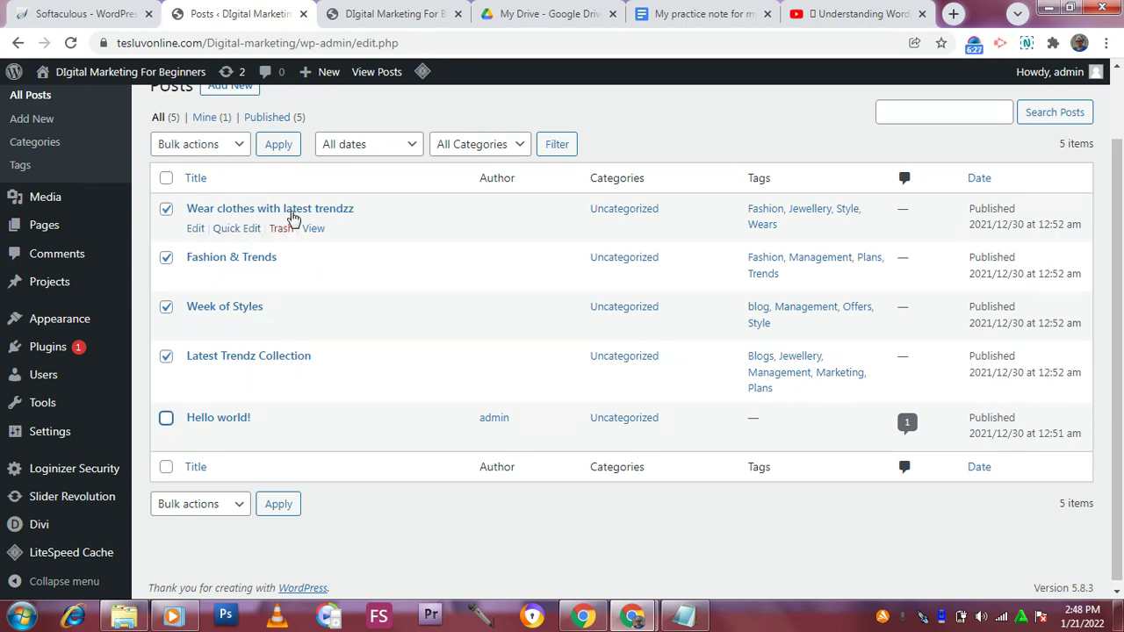
scroll(739, 211, down, 1)
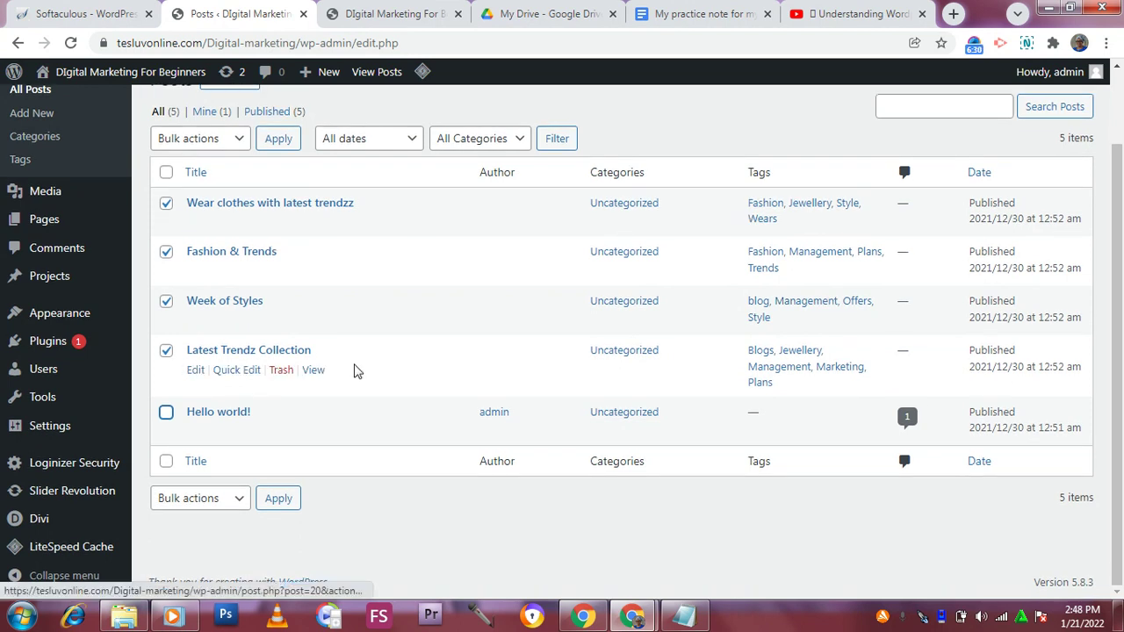
click(211, 148)
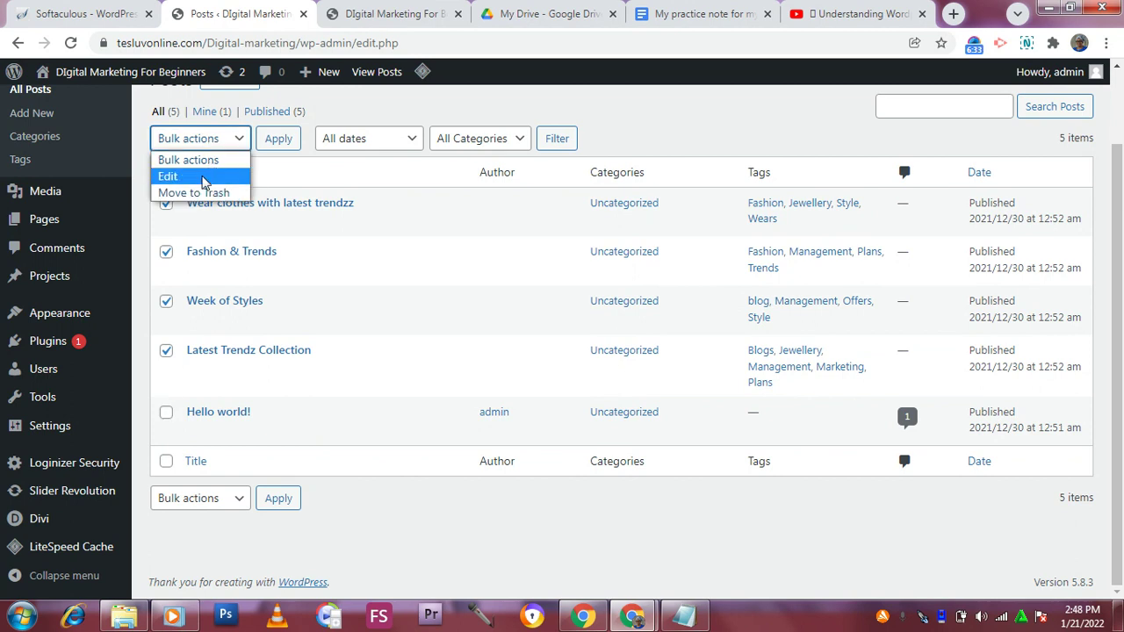
click(196, 192)
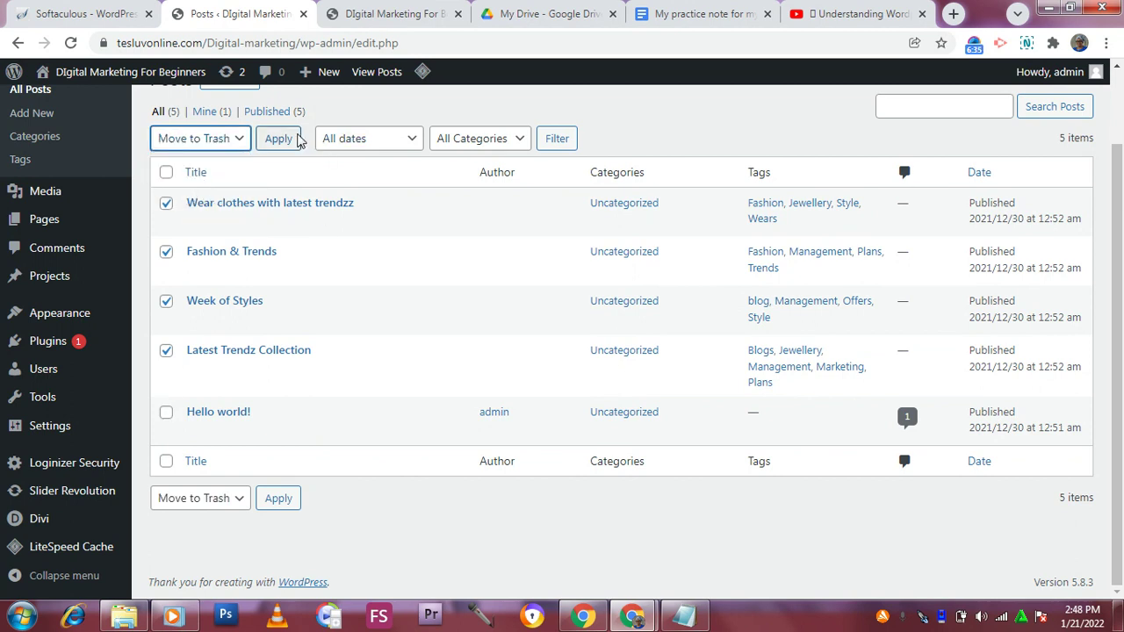
click(277, 142)
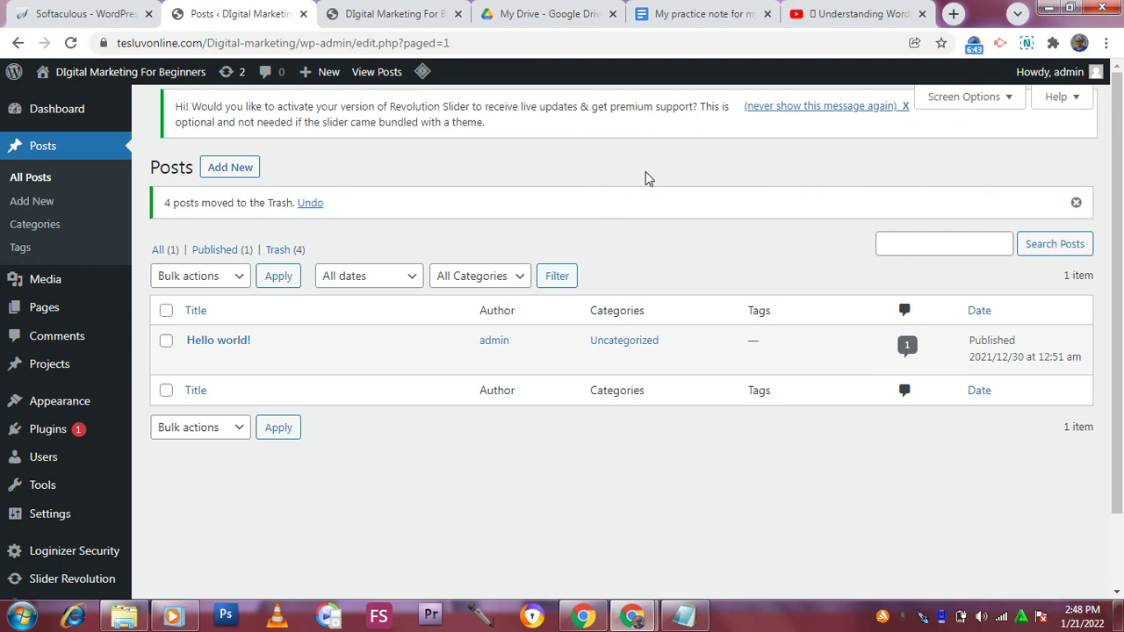
Reload the live site's home page and check its header menu and the slider beneath it
click(368, 14)
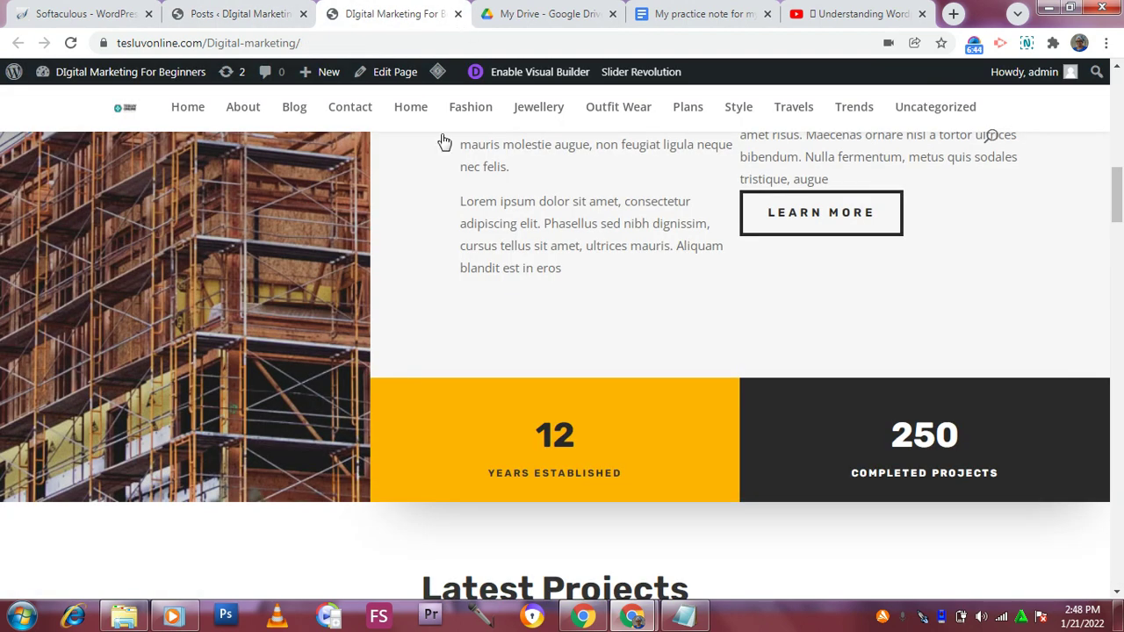
scroll(77, 83, up, 1)
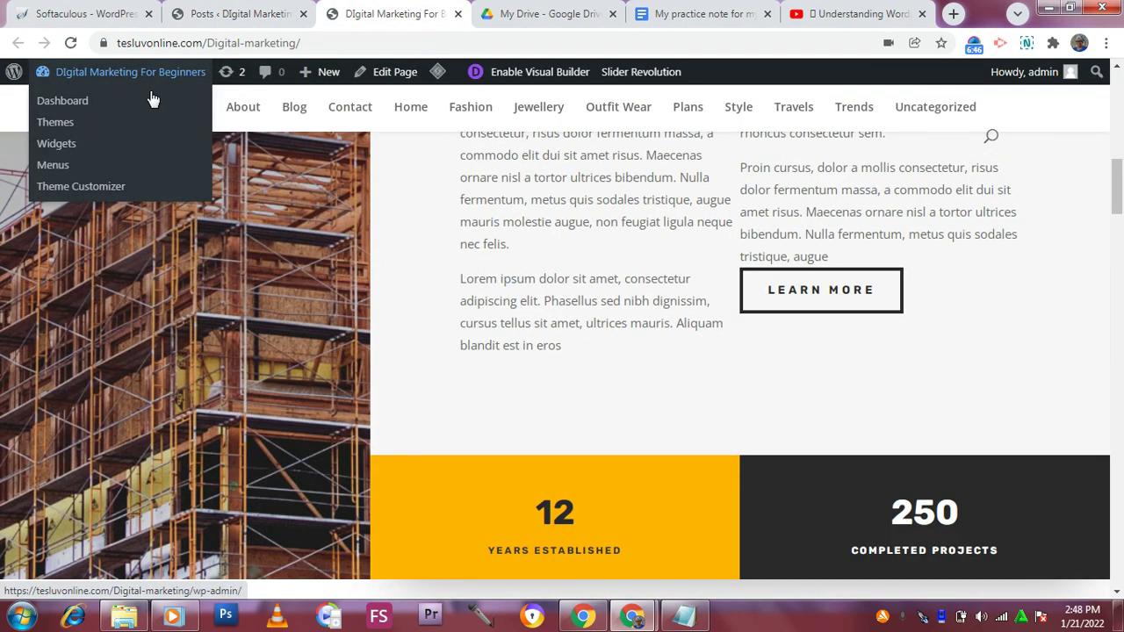
click(70, 42)
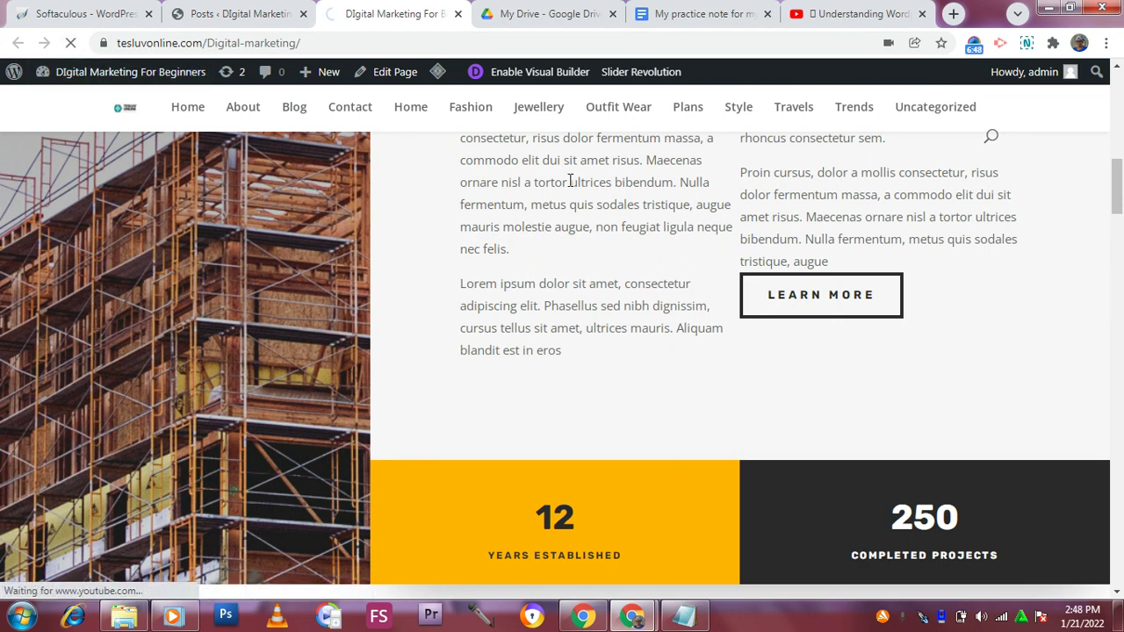
scroll(573, 166, up, 2)
scroll(574, 165, up, 5)
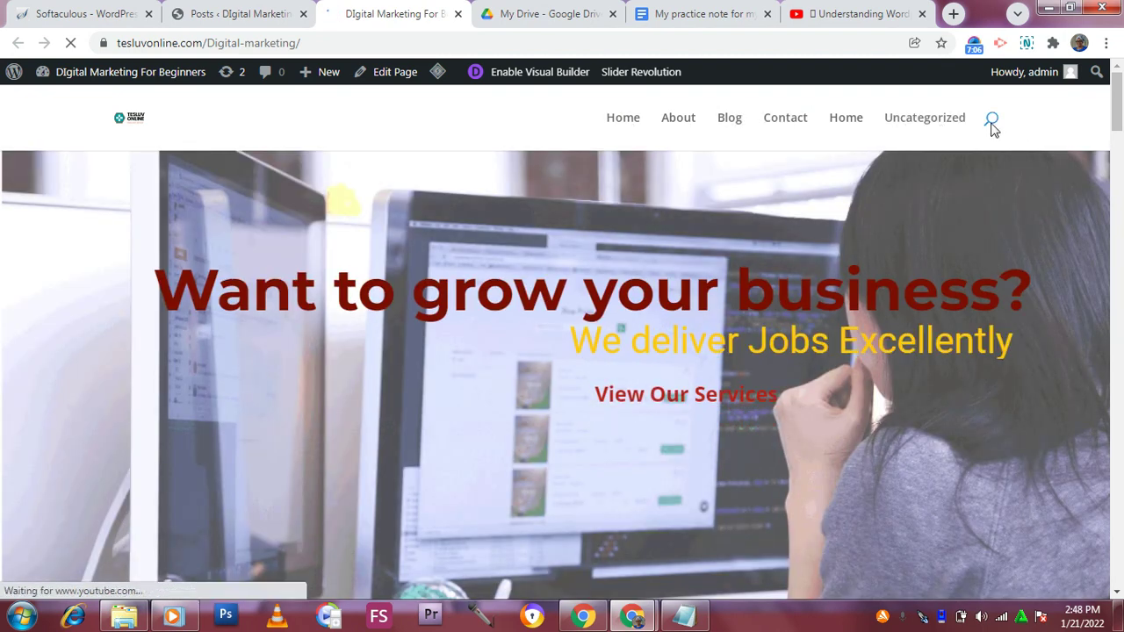
scroll(809, 199, down, 2)
scroll(795, 199, up, 2)
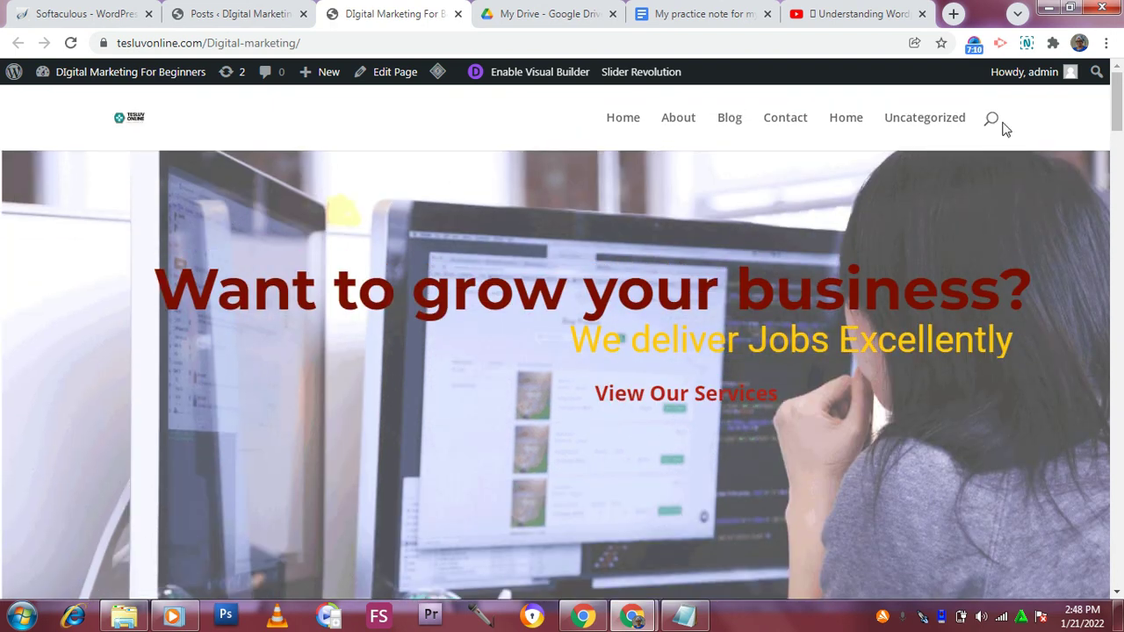
scroll(915, 180, down, 4)
scroll(577, 233, up, 4)
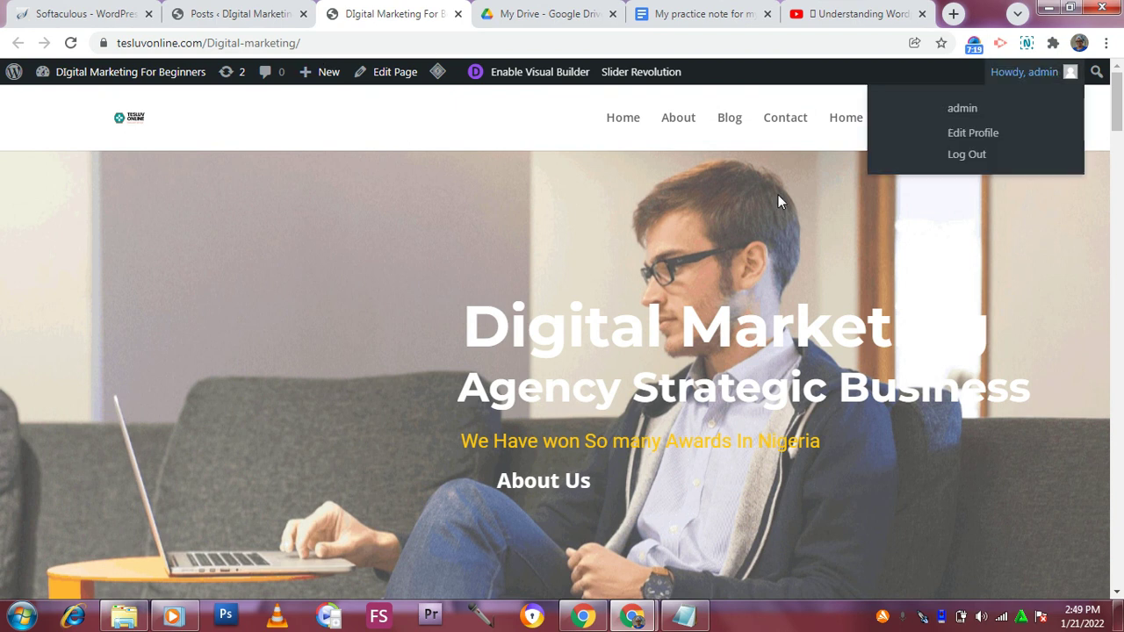
scroll(629, 282, down, 2)
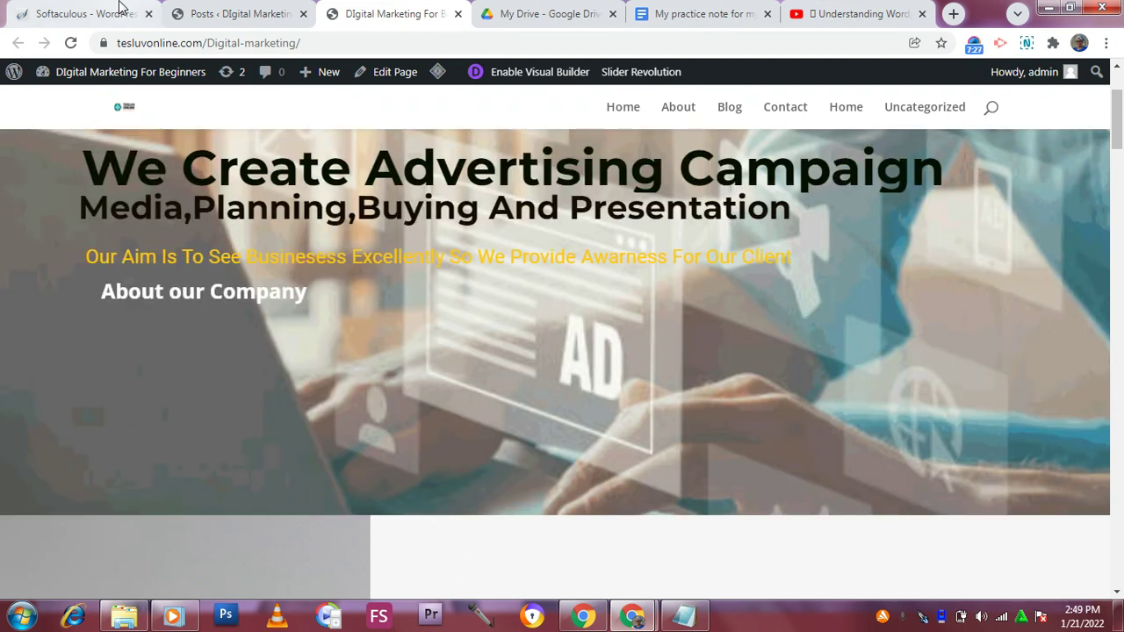
Return to the dashboard, list all pages and open the Home front page for editing
click(226, 11)
scroll(106, 281, down, 1)
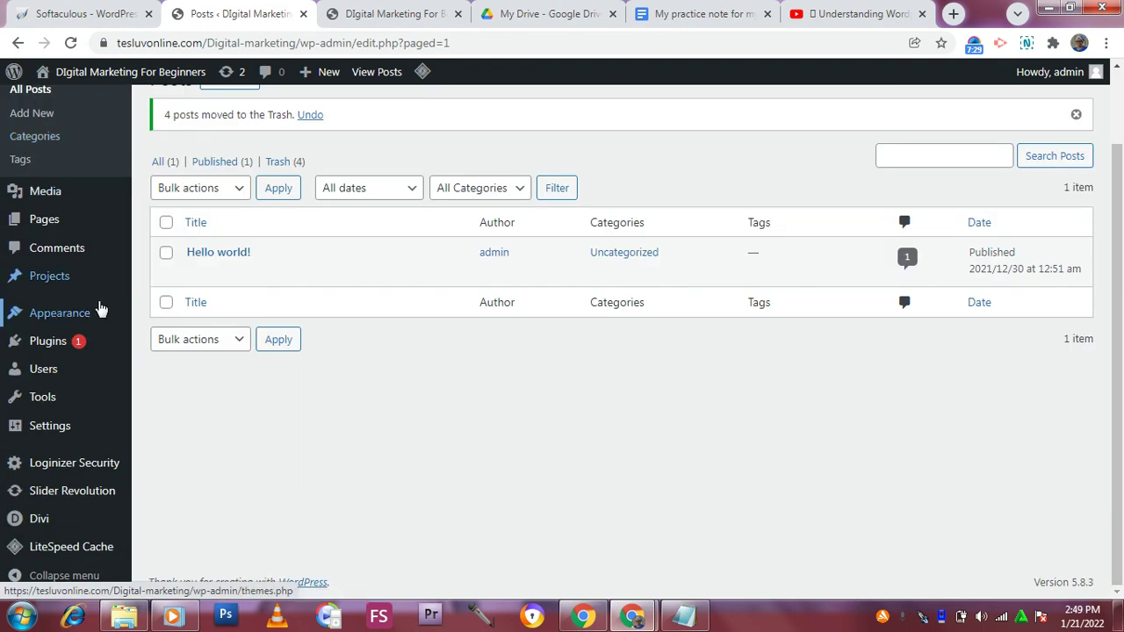
scroll(92, 298, up, 1)
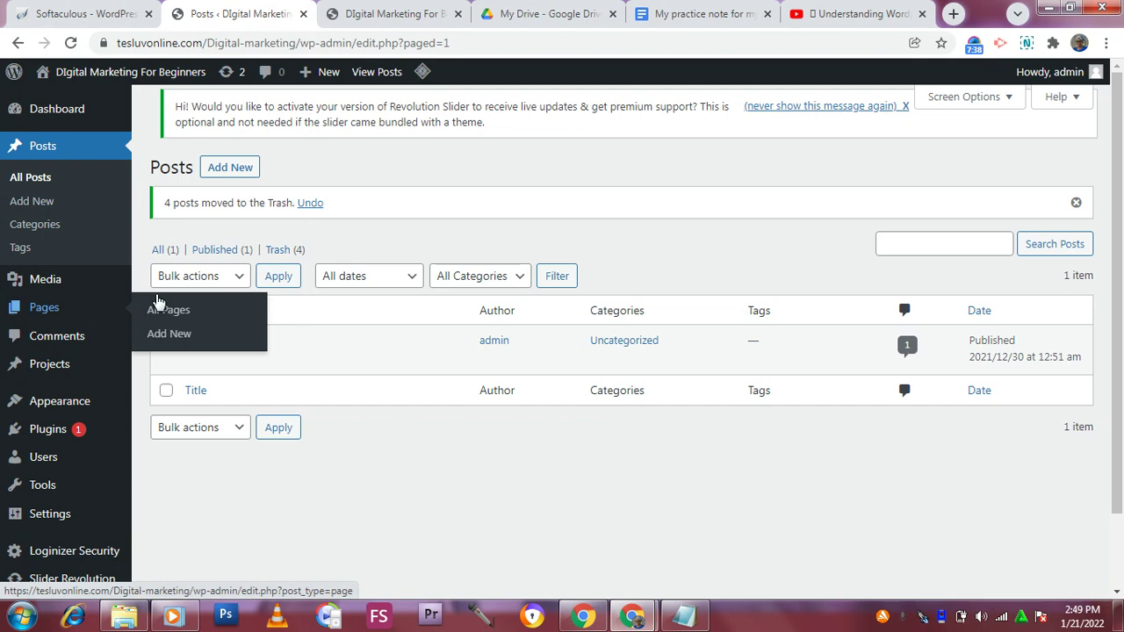
click(96, 255)
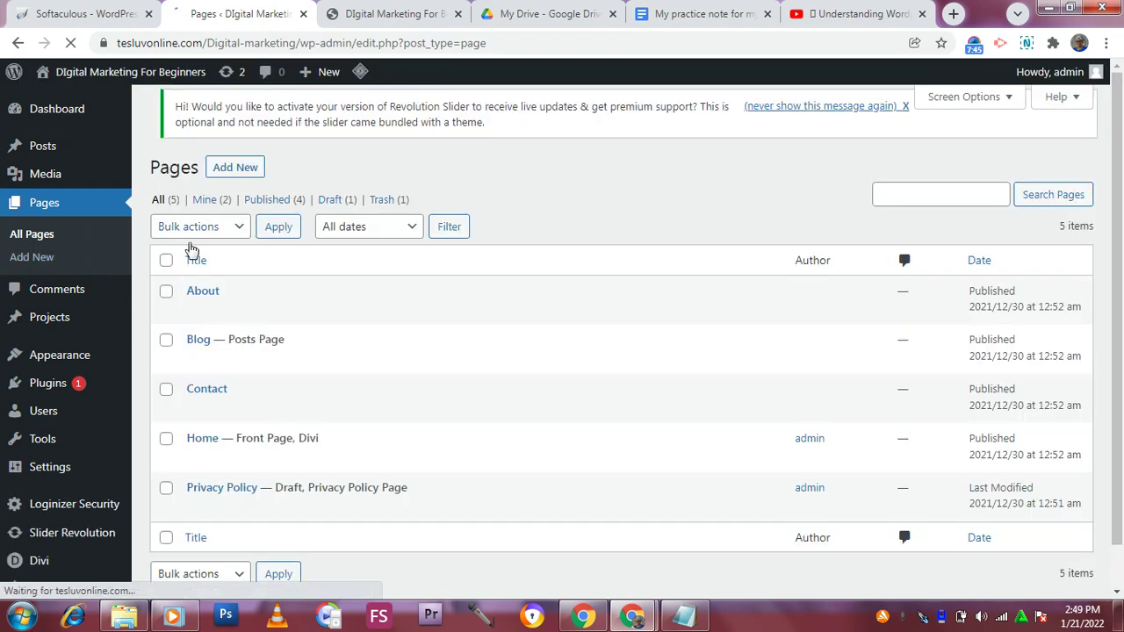
scroll(191, 254, down, 1)
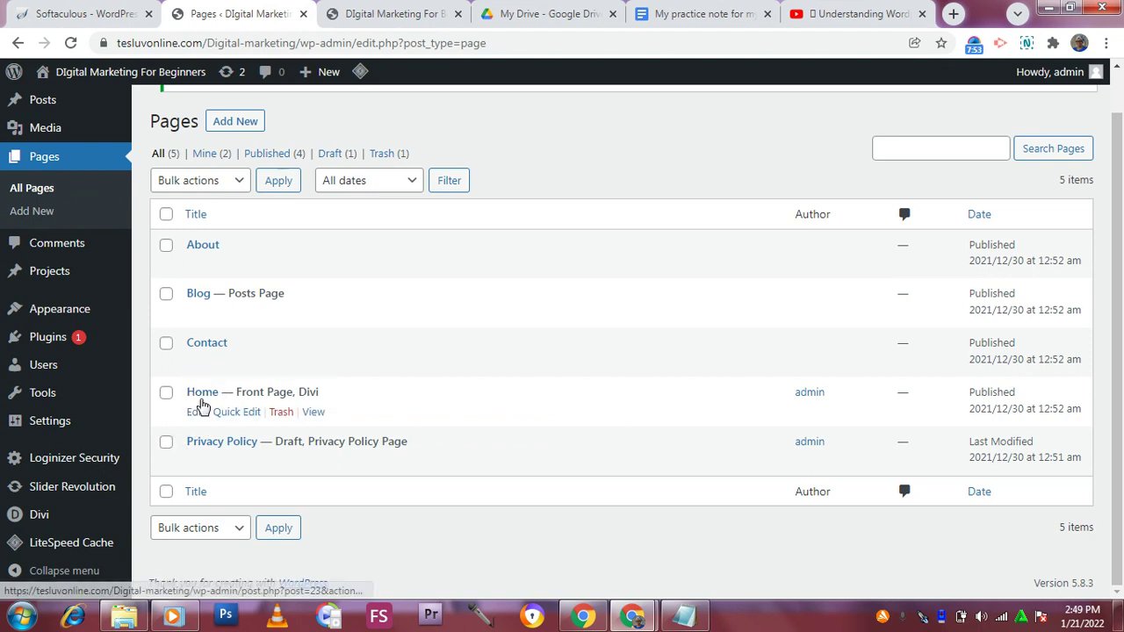
click(196, 417)
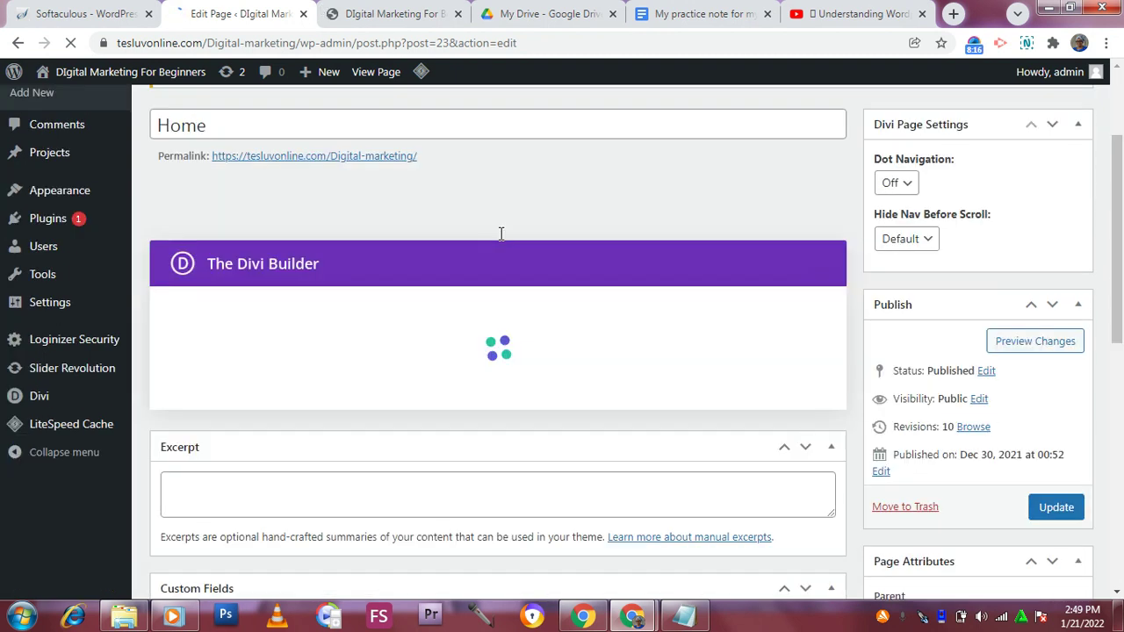
scroll(502, 230, down, 2)
Look over the live home page and enable the Divi Visual Builder on it
click(392, 14)
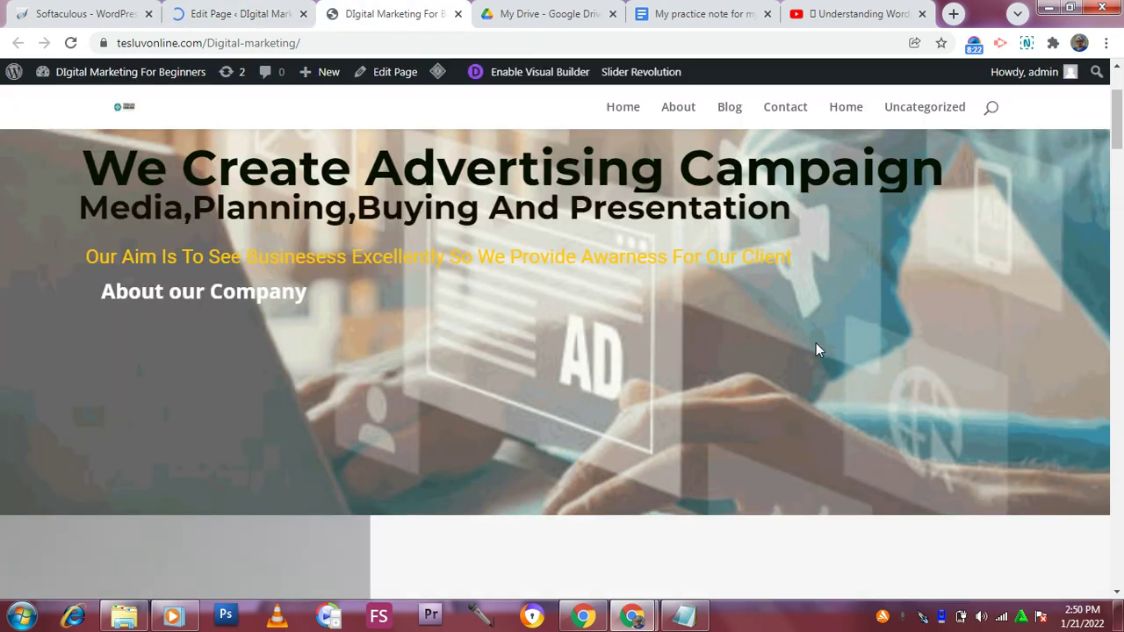
scroll(811, 342, down, 5)
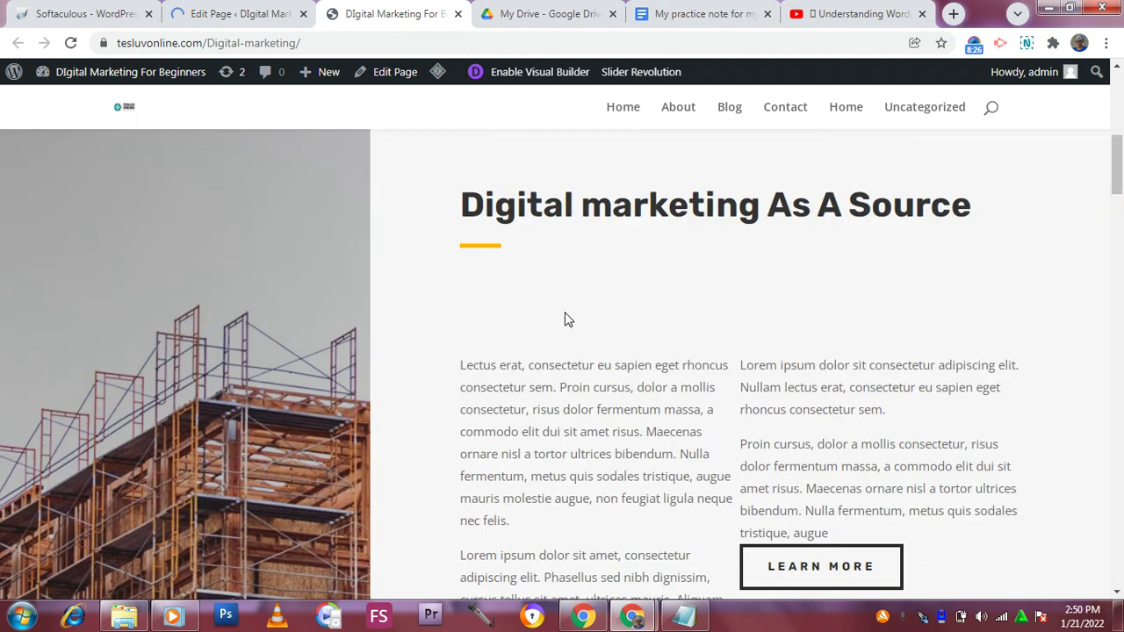
scroll(579, 290, up, 5)
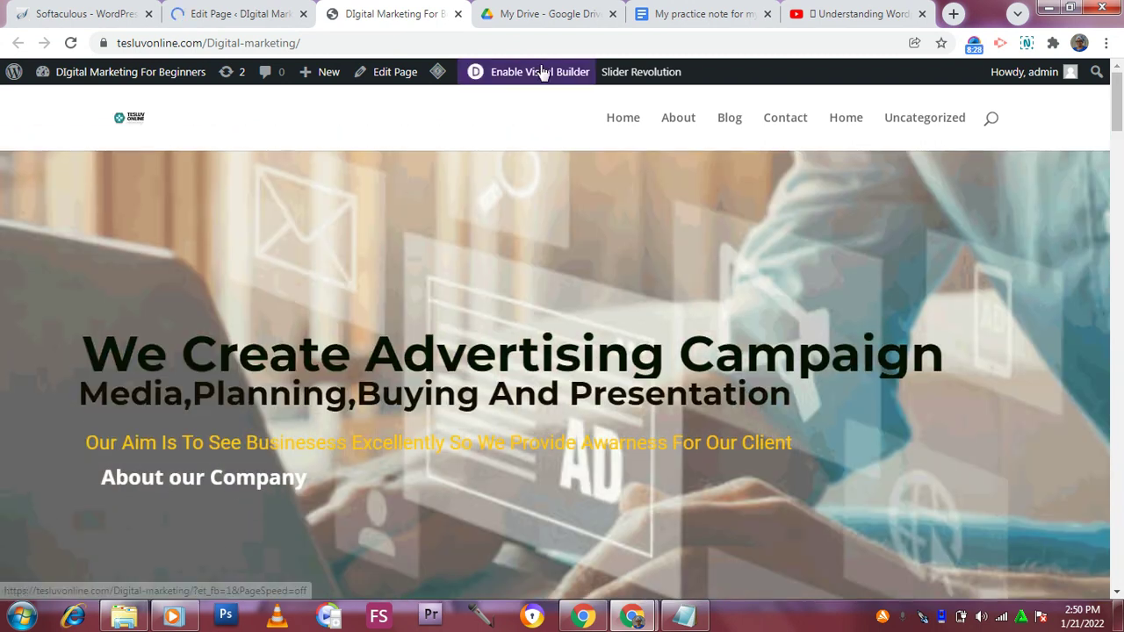
click(542, 73)
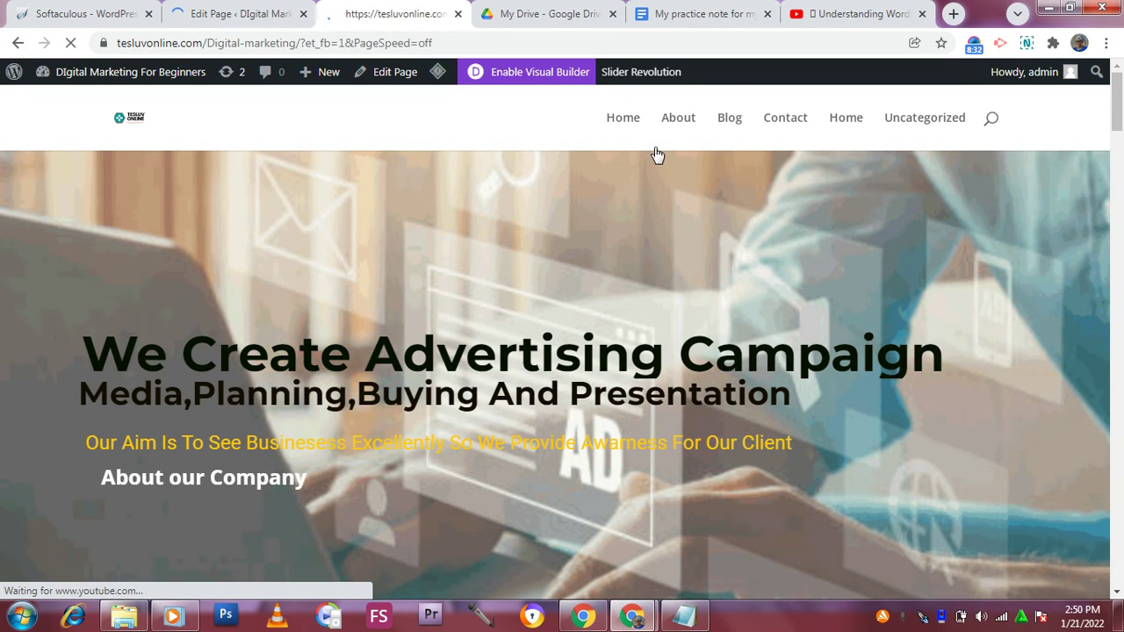
scroll(649, 263, down, 2)
scroll(693, 327, down, 2)
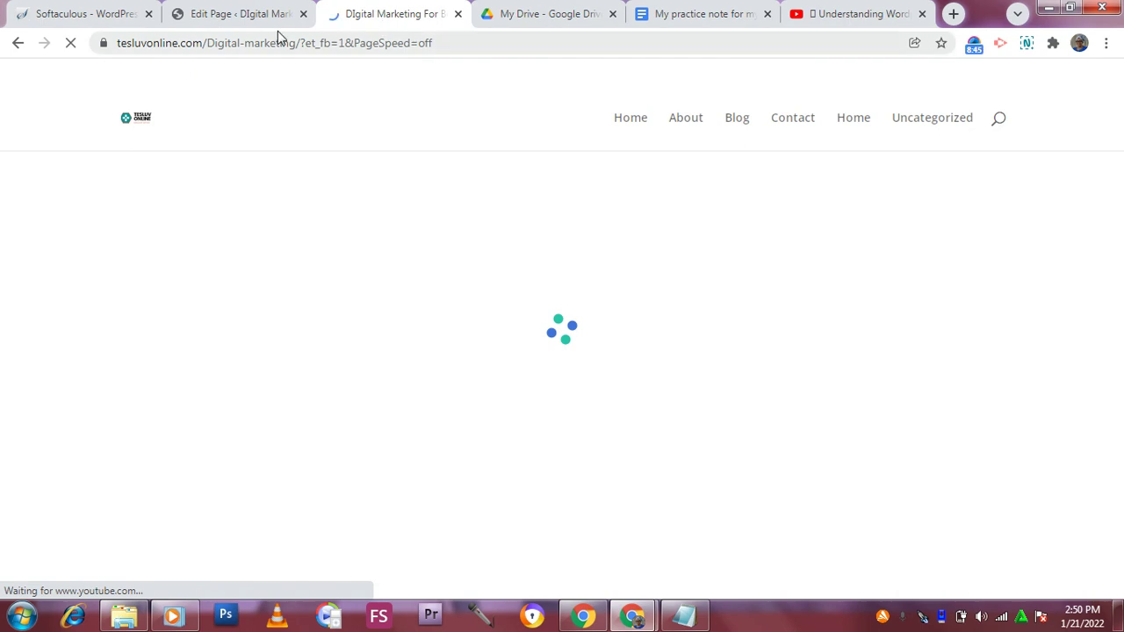
Return to the Home page editor and look over the Divi Builder layout, including the About Us section and its rows
click(257, 12)
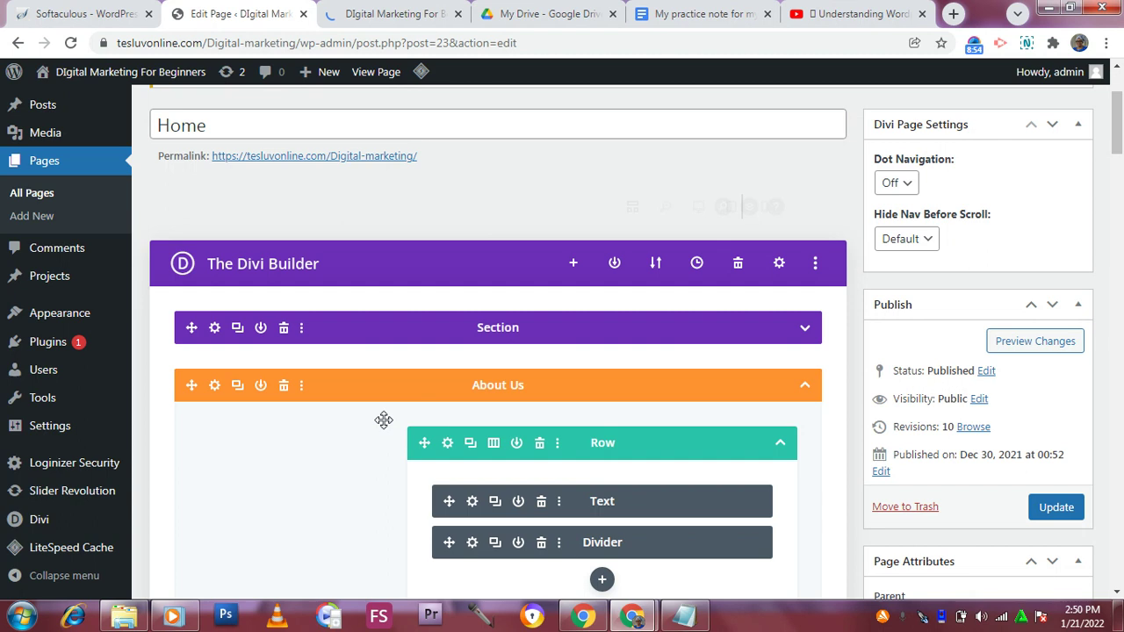
scroll(381, 418, down, 1)
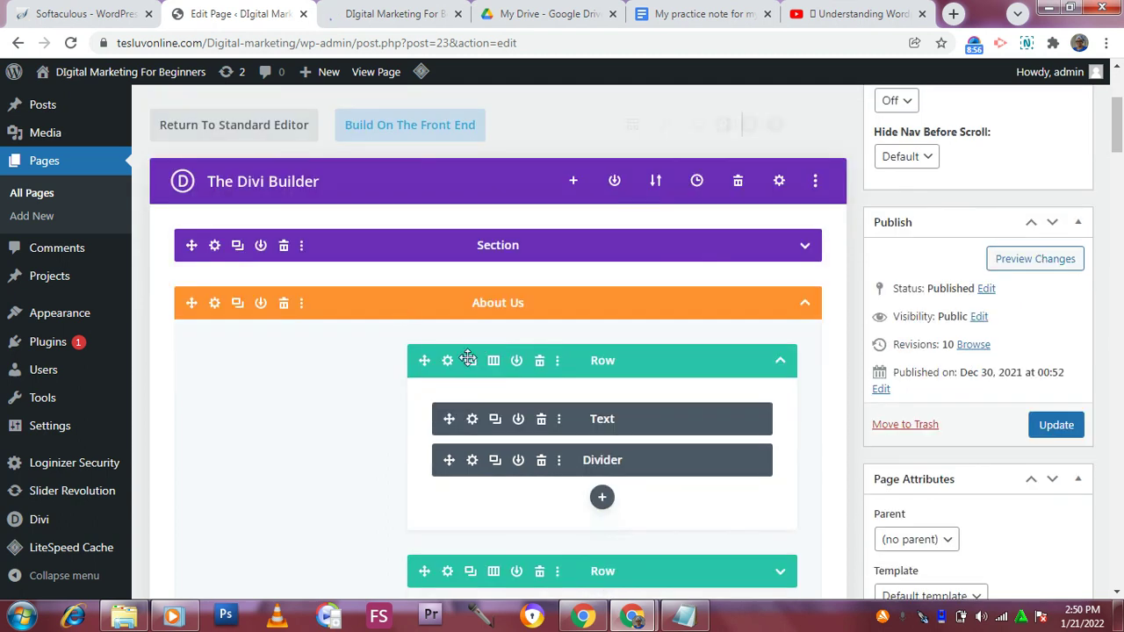
scroll(544, 526, down, 1)
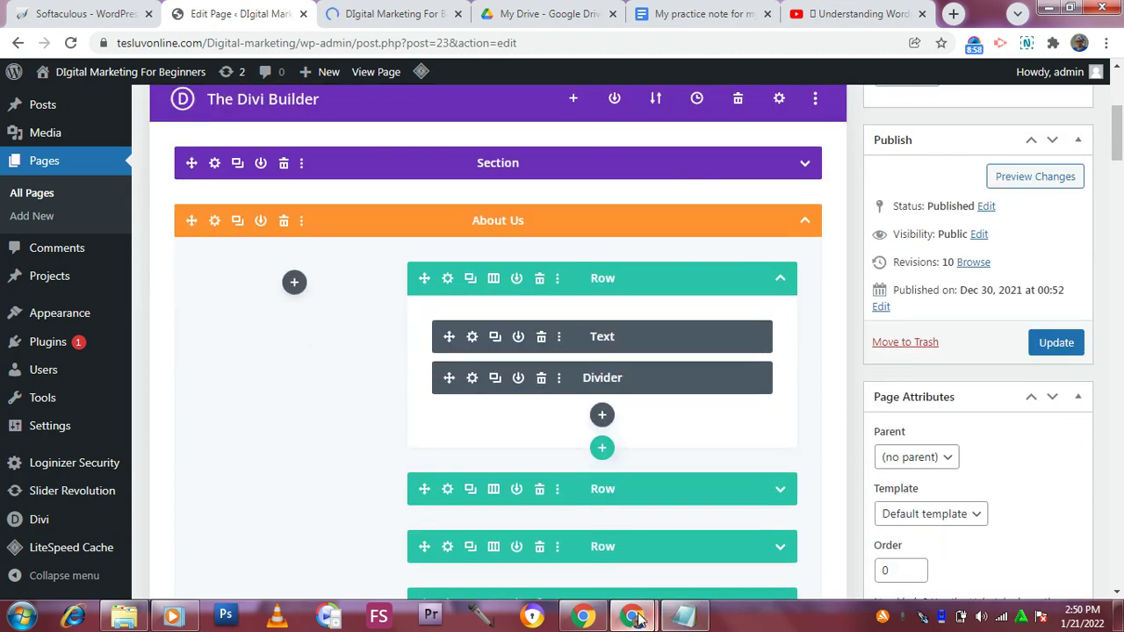
Switch to the other browser window and reload the Online Marketing Services page on Google Sites
mouse_move(638, 619)
click(693, 526)
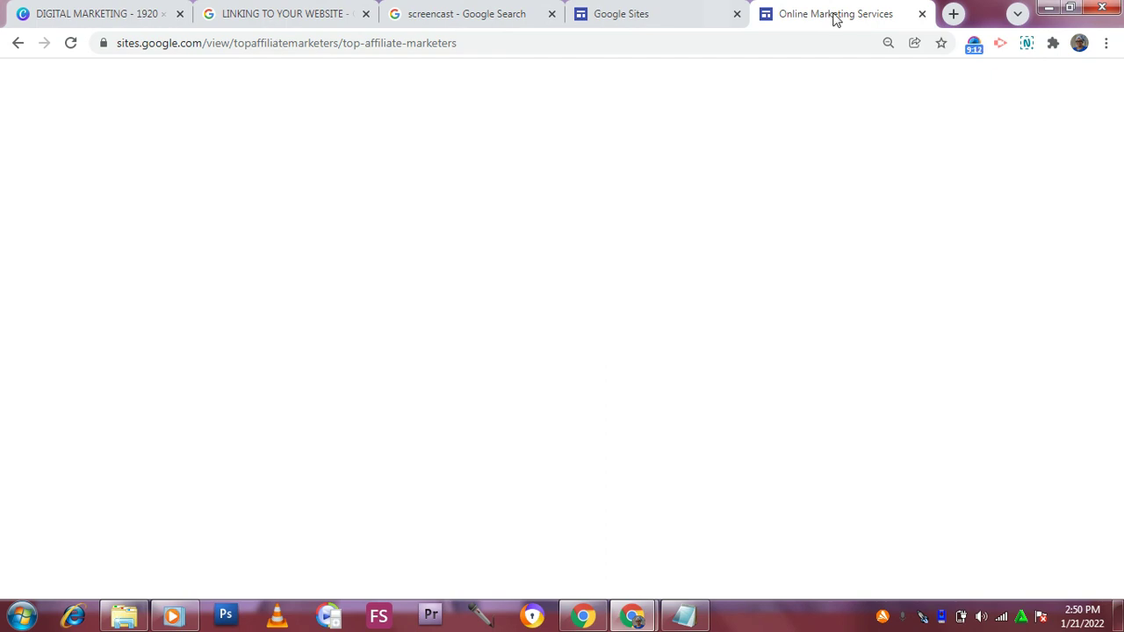
click(70, 44)
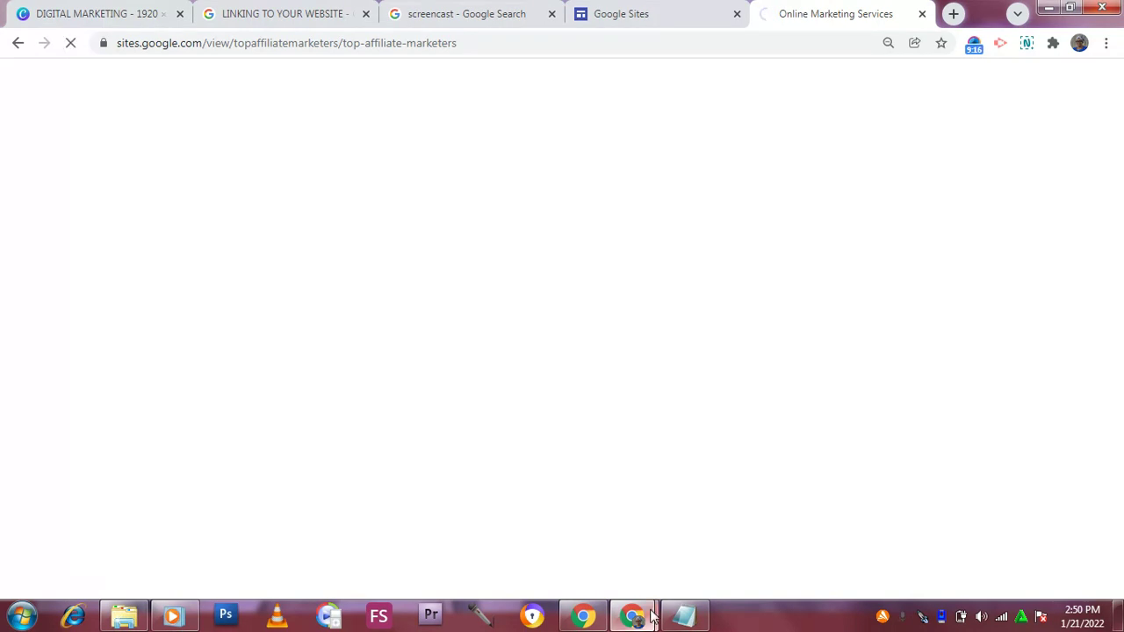
mouse_move(617, 609)
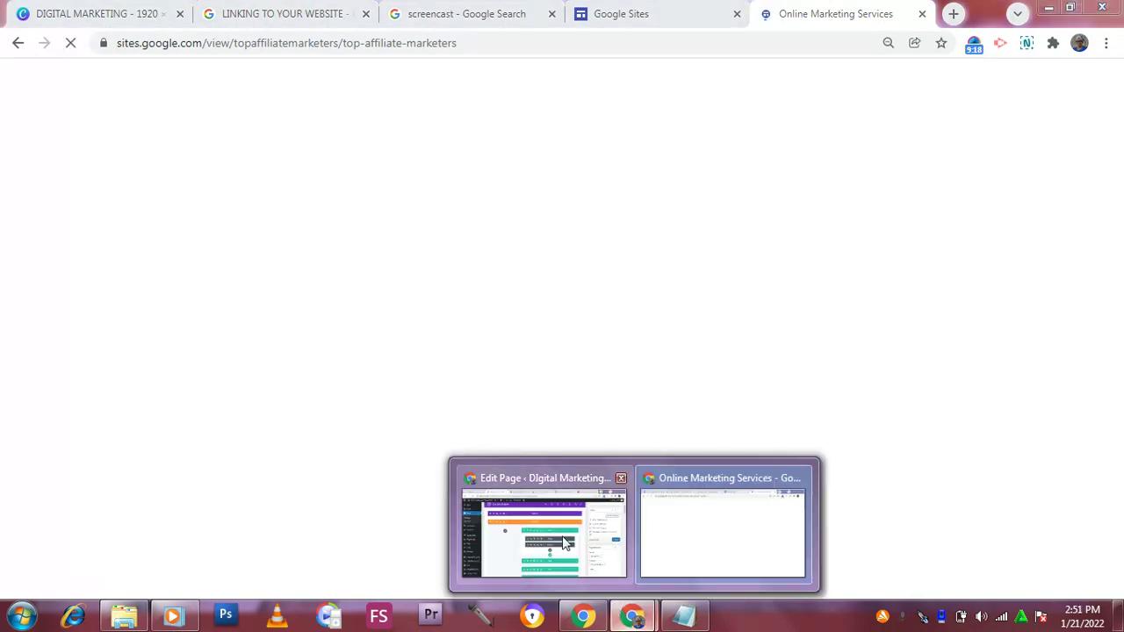
Return to the Home page editor and expand the first section above About Us to view its module
click(545, 531)
scroll(414, 293, down, 3)
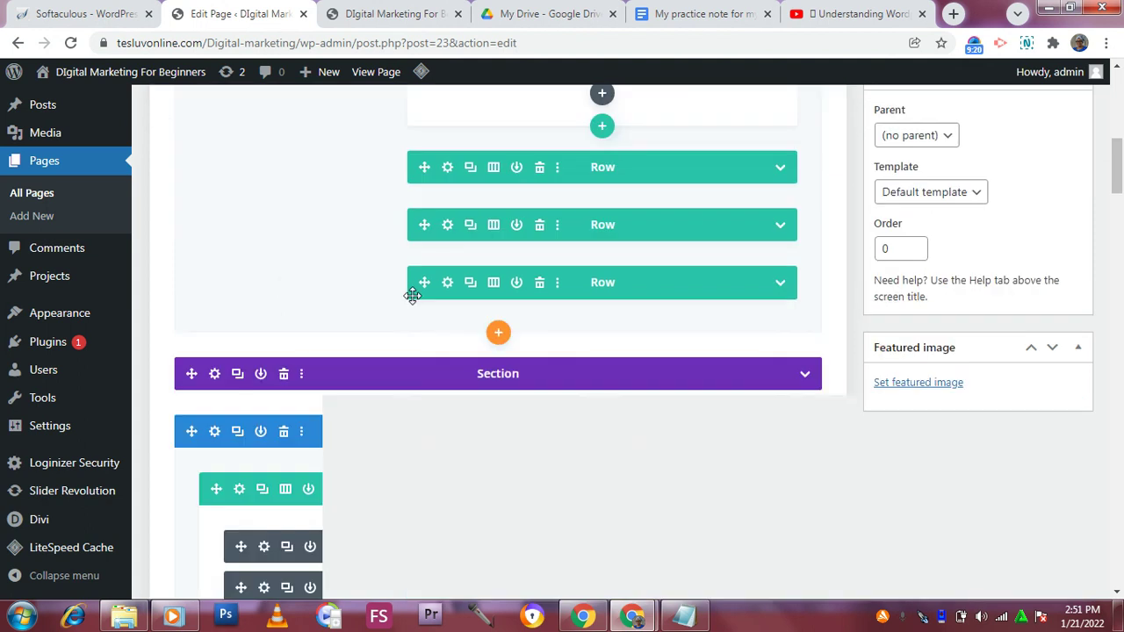
scroll(408, 297, up, 4)
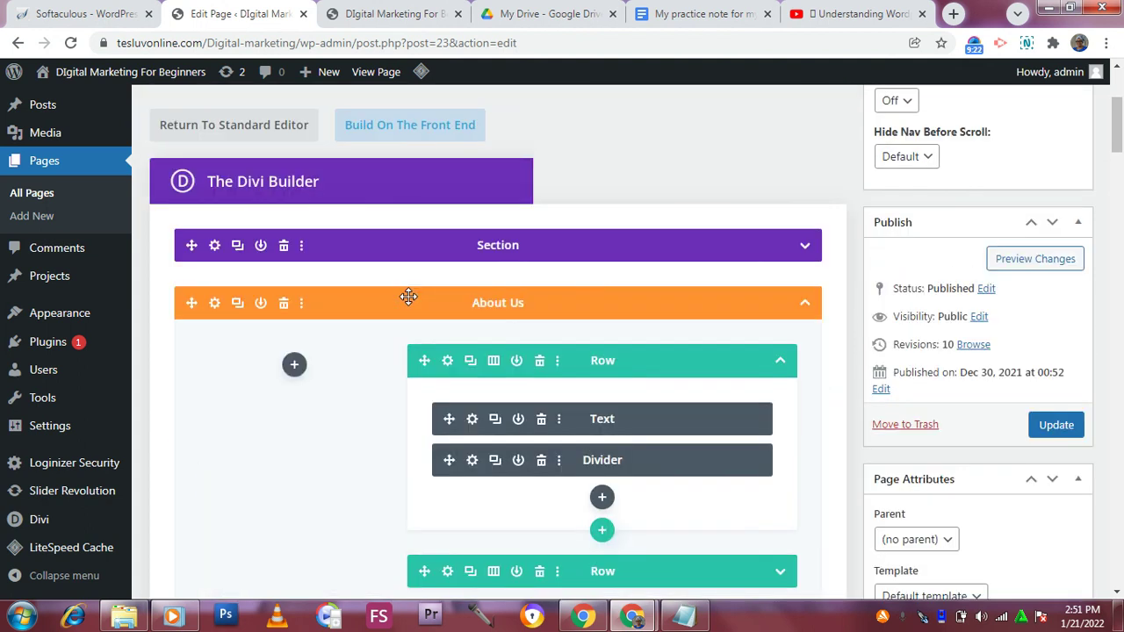
scroll(408, 296, up, 3)
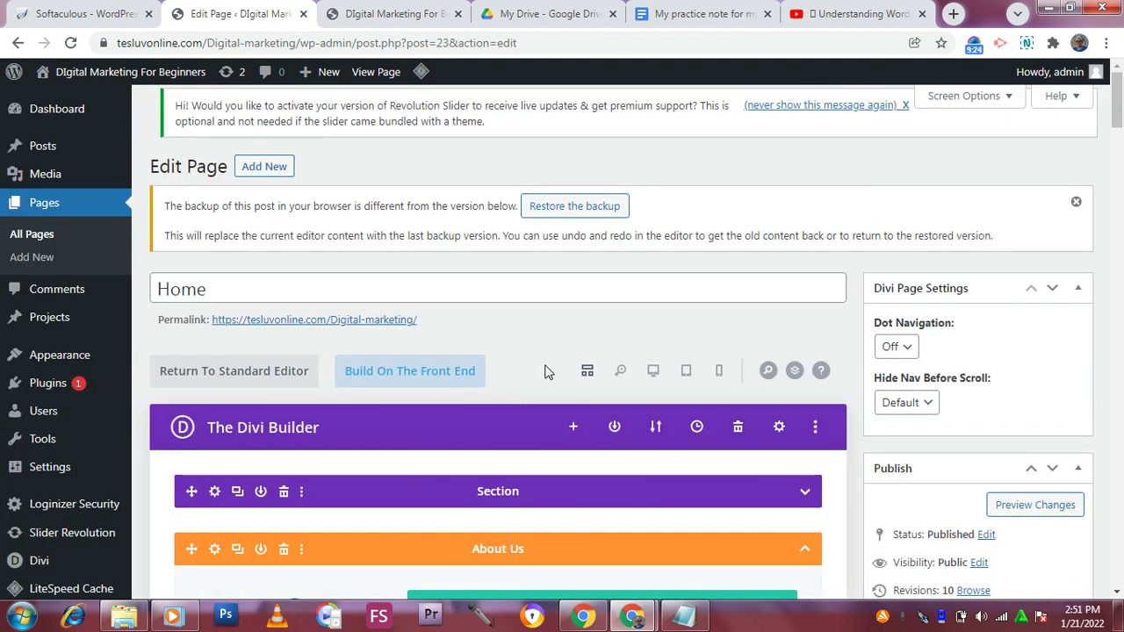
scroll(552, 375, down, 3)
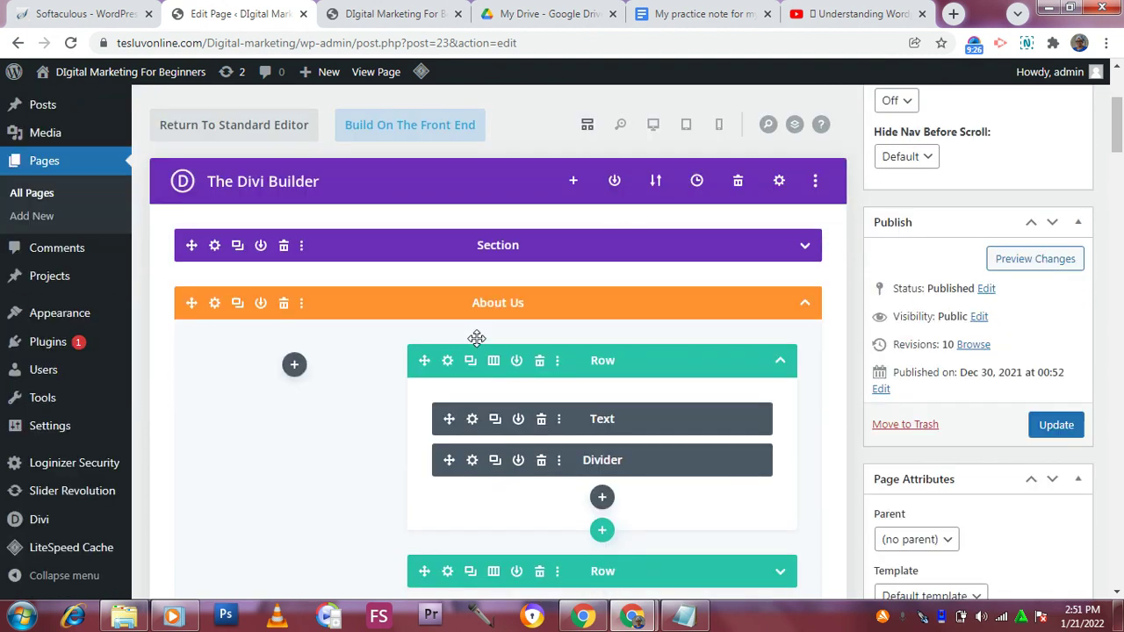
click(512, 235)
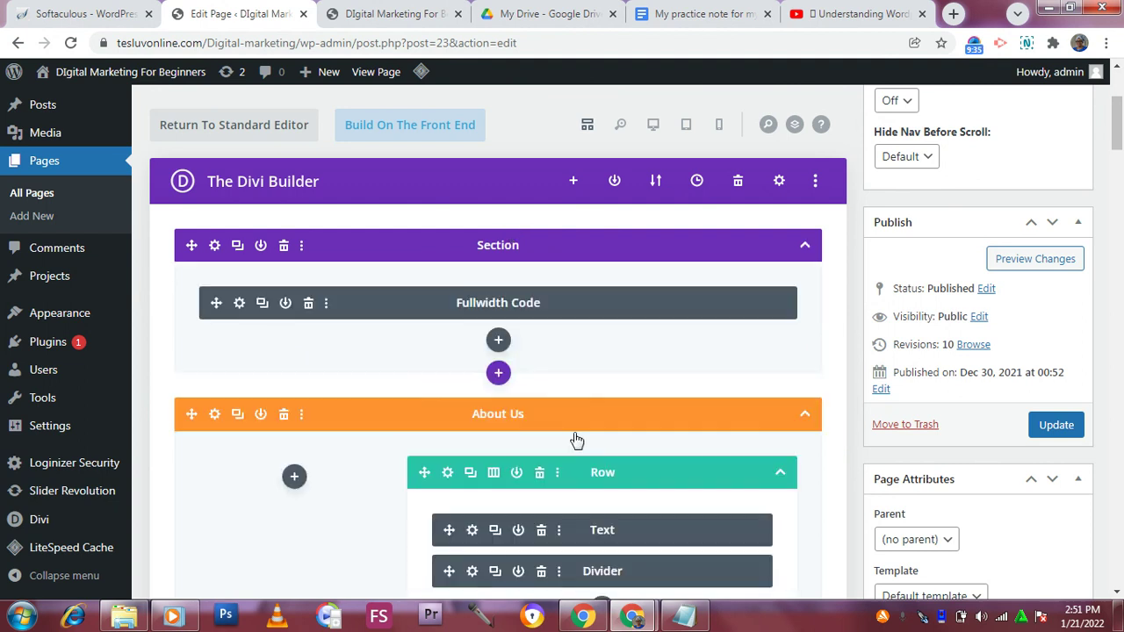
Look through the remaining Divi Builder sections of the Home page, from About Us through FAQ to the Client Rows
scroll(537, 413, down, 5)
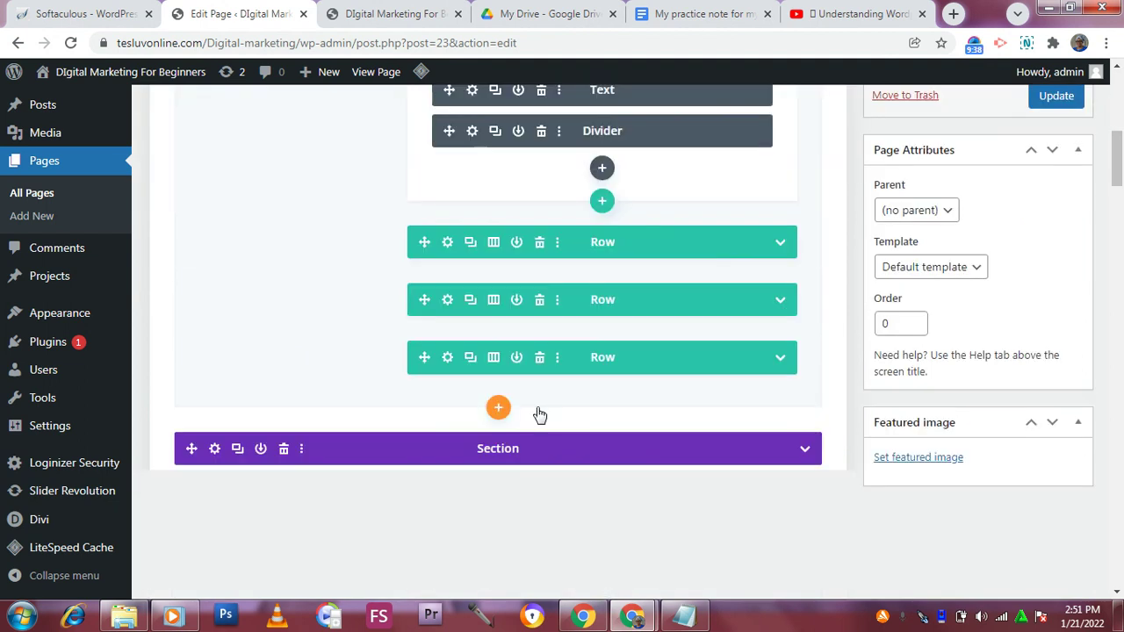
scroll(548, 413, down, 10)
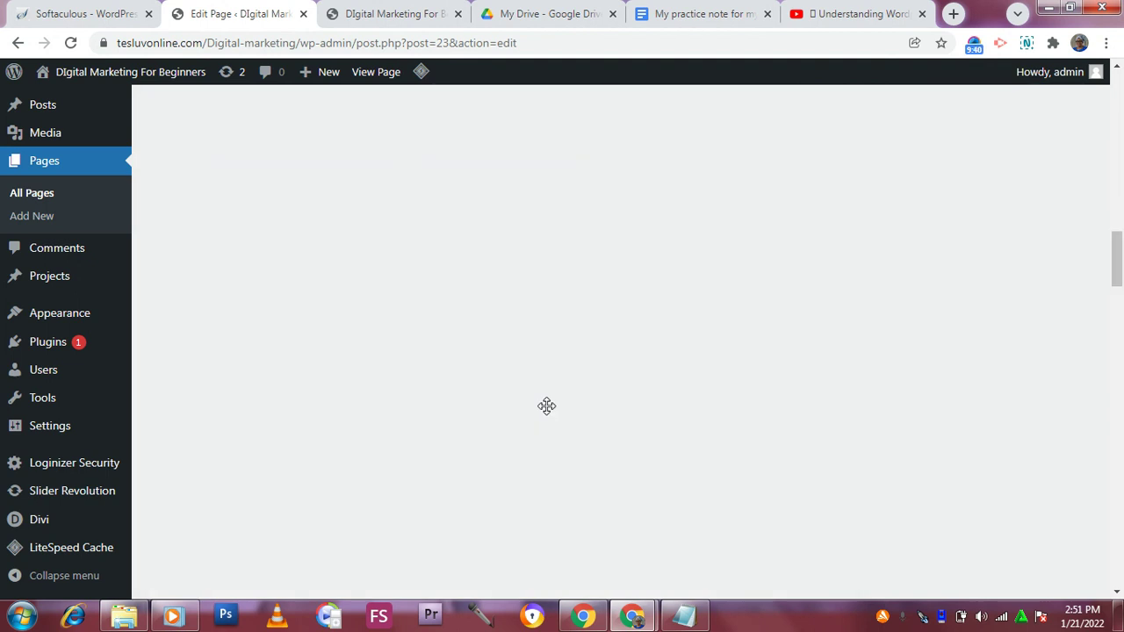
scroll(565, 413, down, 2)
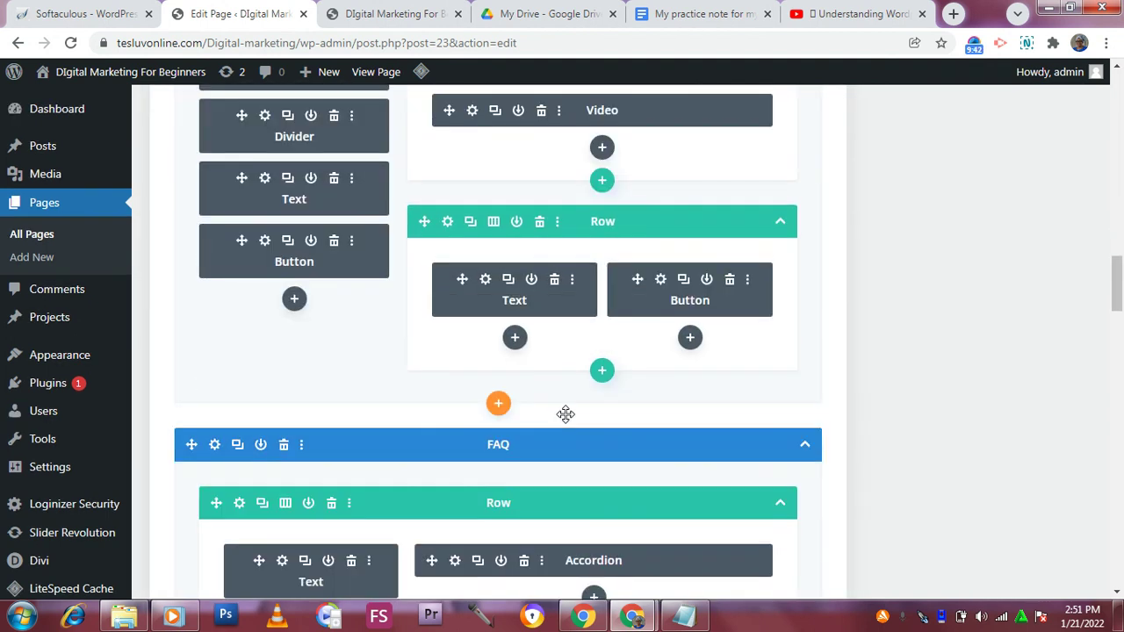
scroll(566, 414, down, 15)
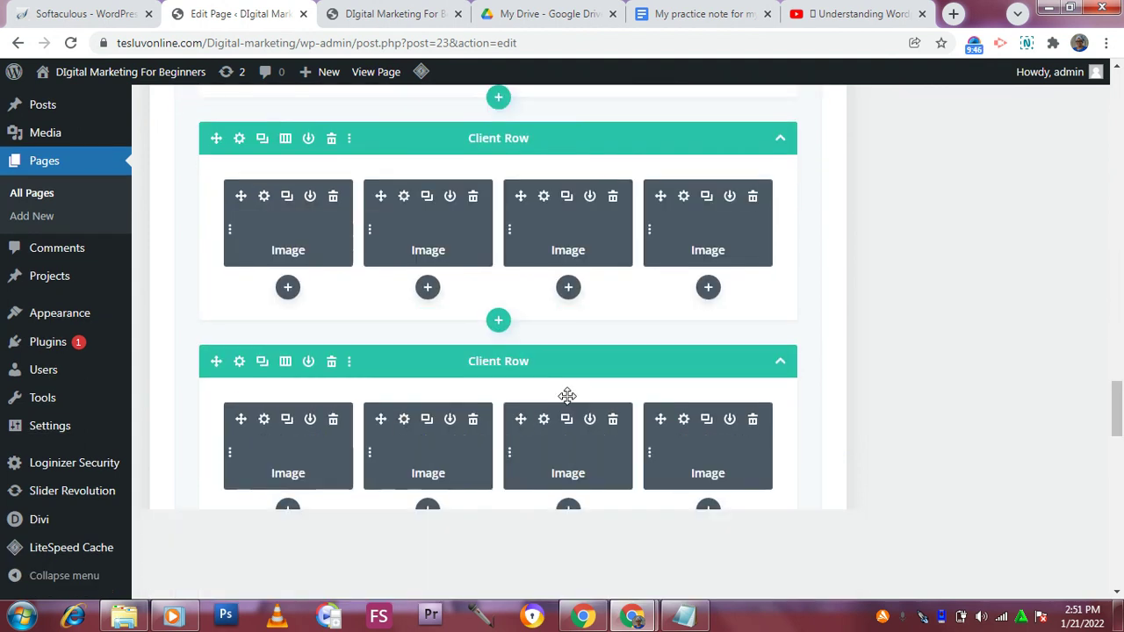
Reload the Home page in the Visual Builder and look over its content down to the footer
click(396, 7)
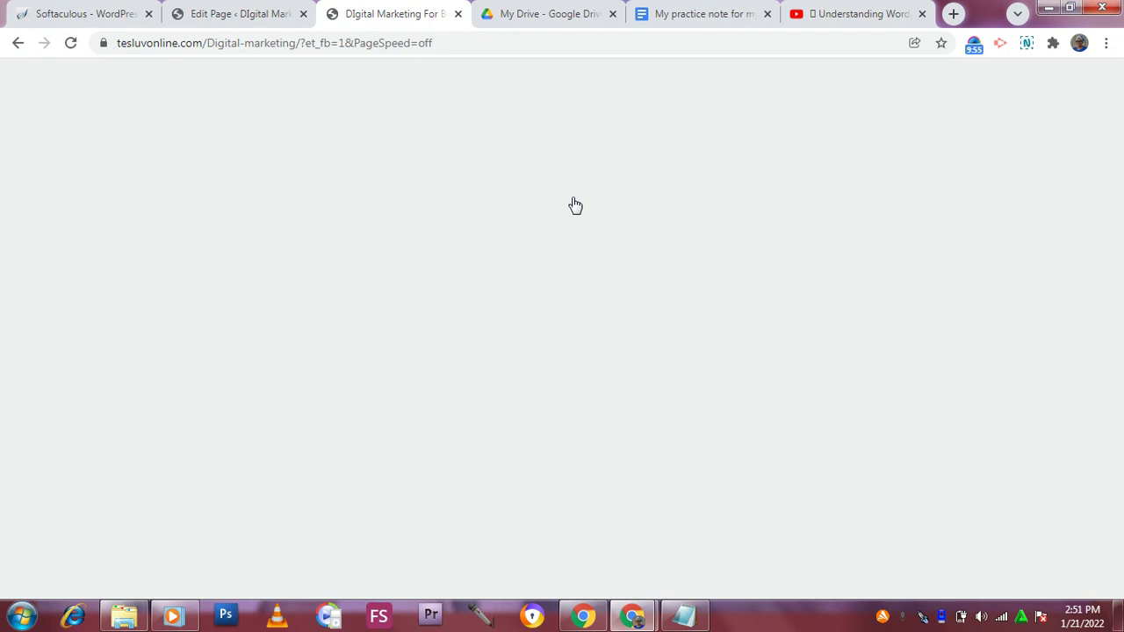
click(72, 43)
scroll(602, 360, down, 6)
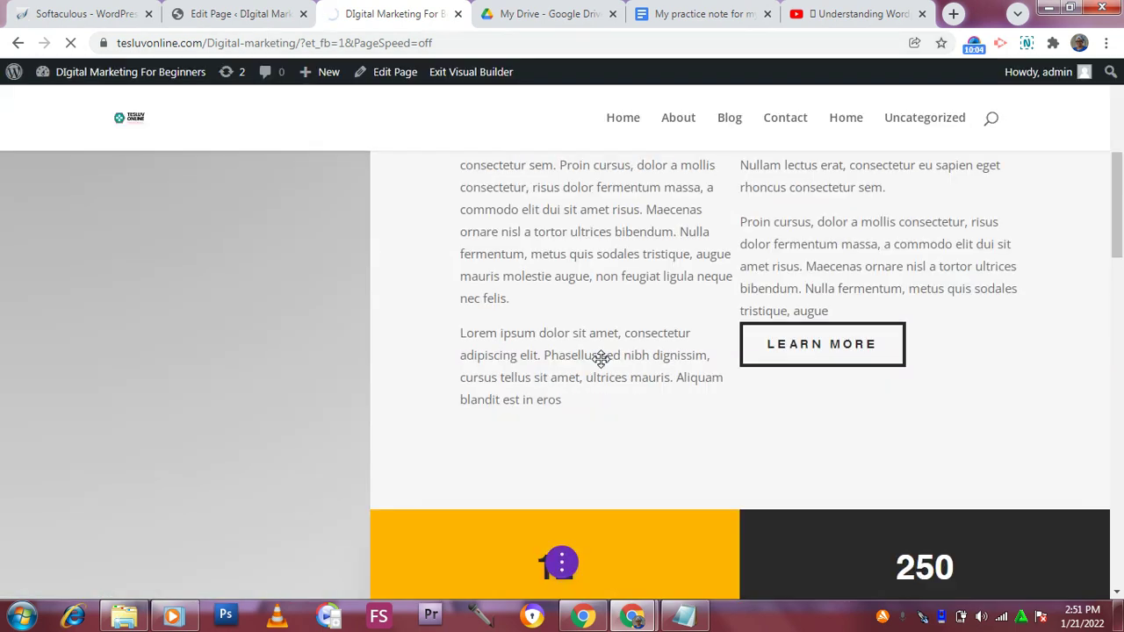
scroll(611, 363, down, 15)
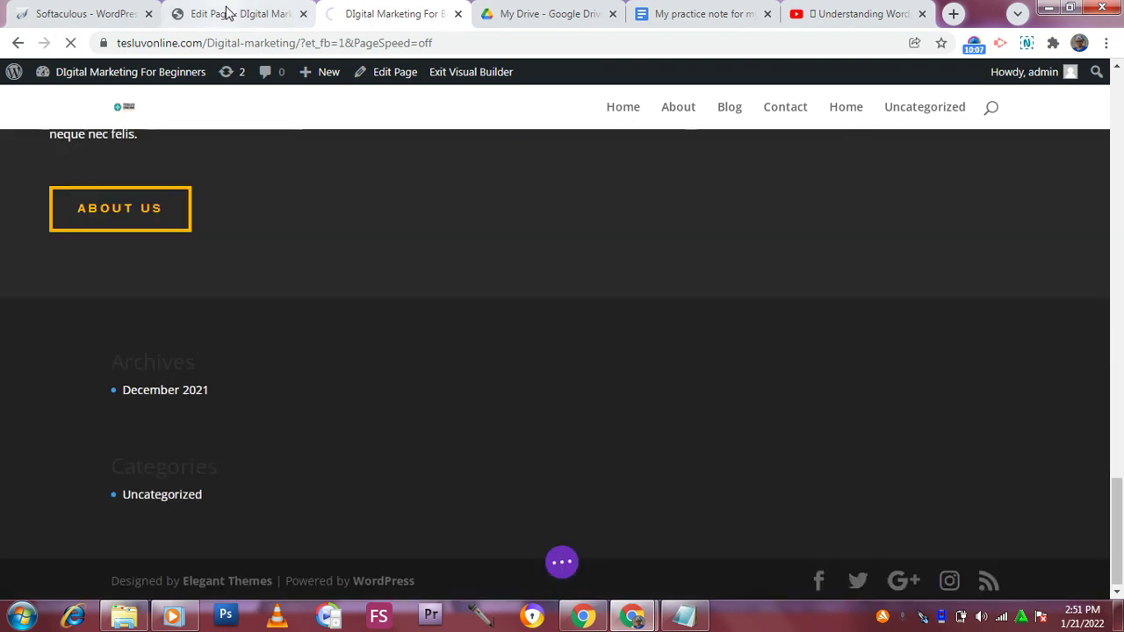
Review the Home page's backend layout from the testimonials up to About Us, checking the Visual Builder page in between
click(228, 14)
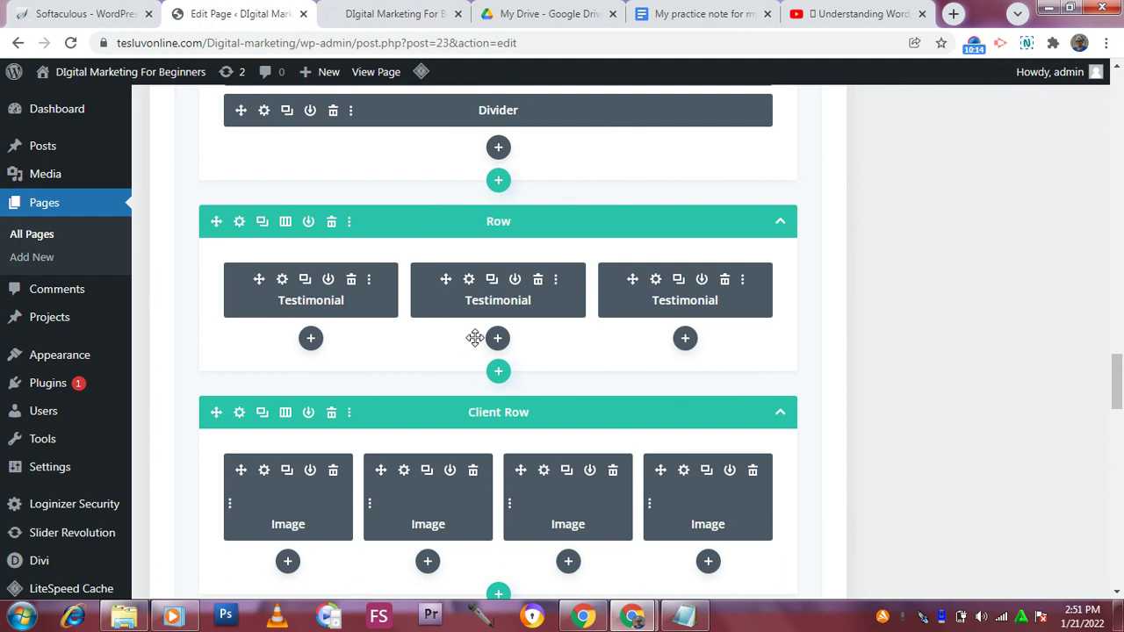
scroll(474, 338, up, 10)
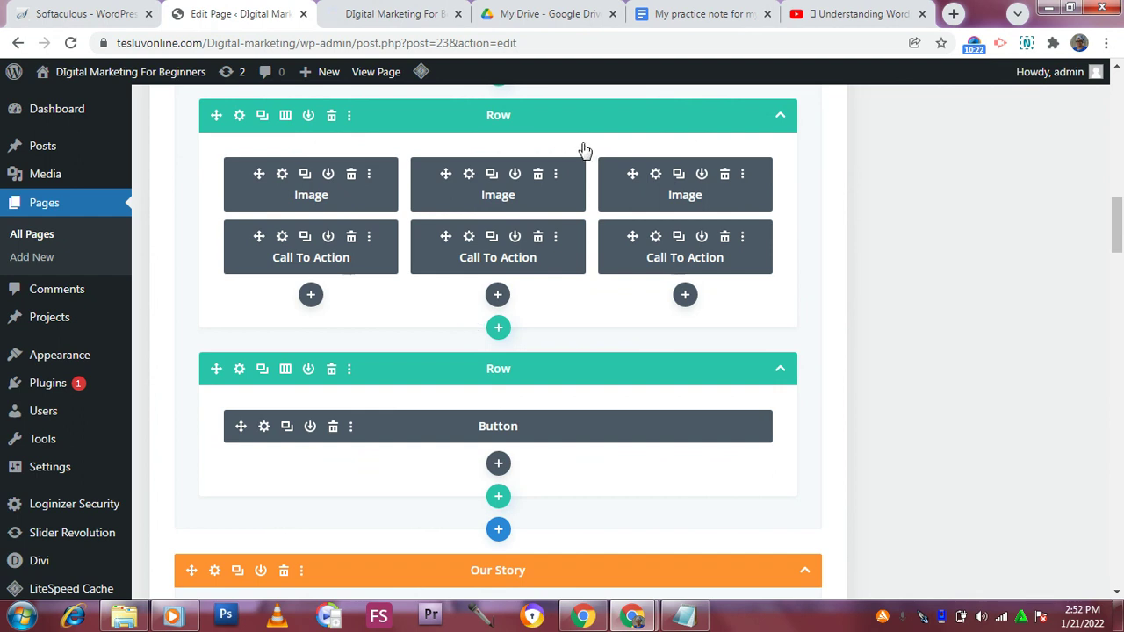
click(410, 16)
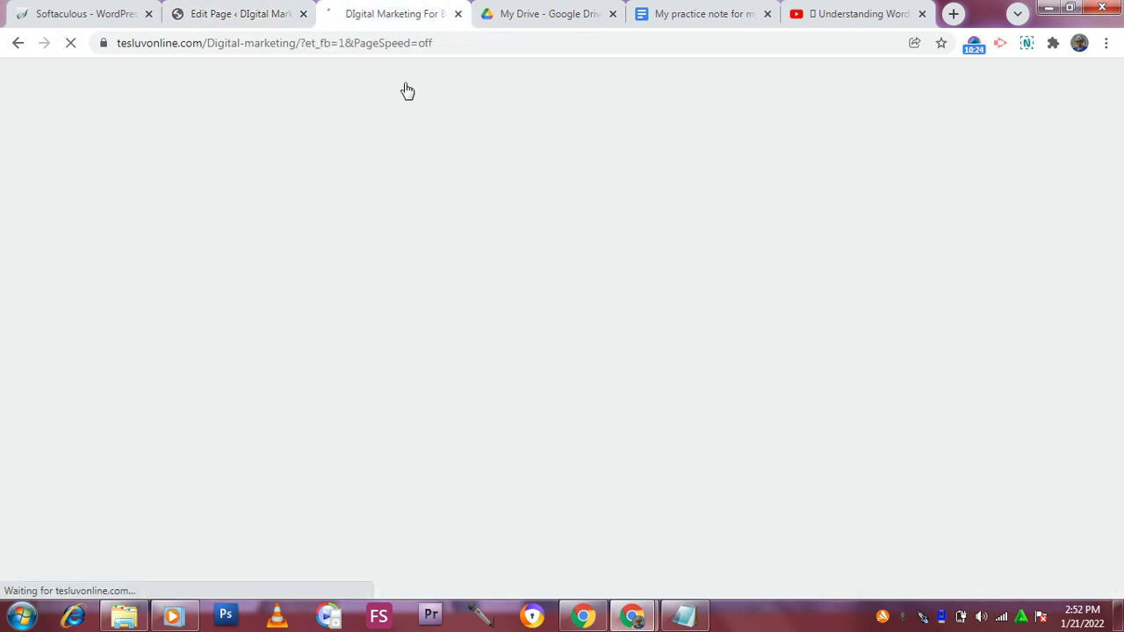
click(258, 9)
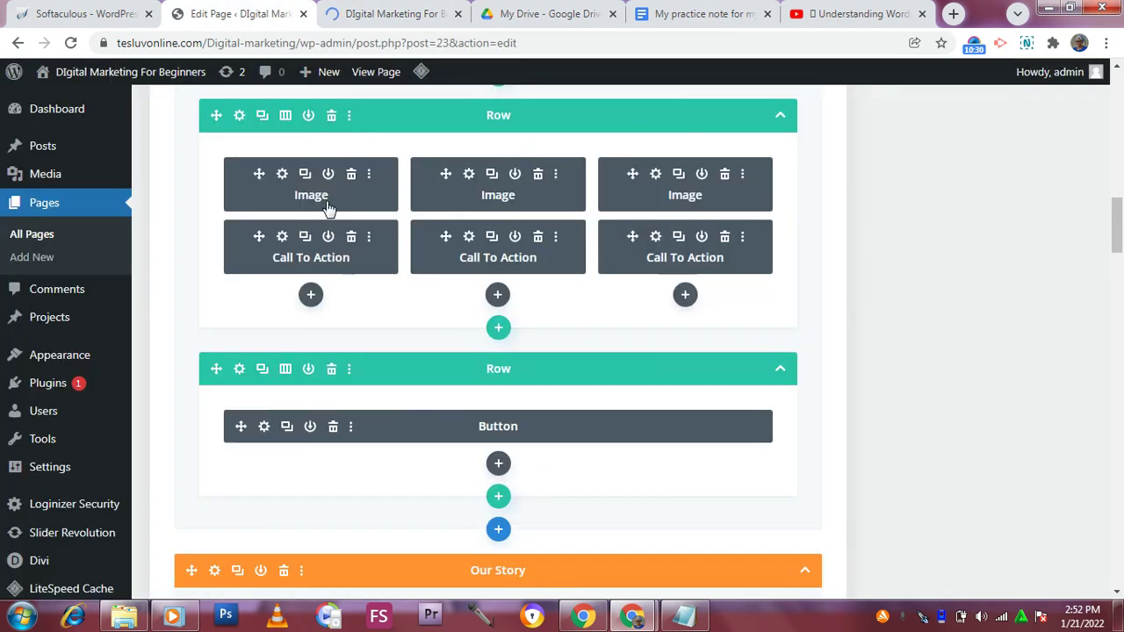
scroll(338, 195, up, 6)
scroll(340, 195, up, 4)
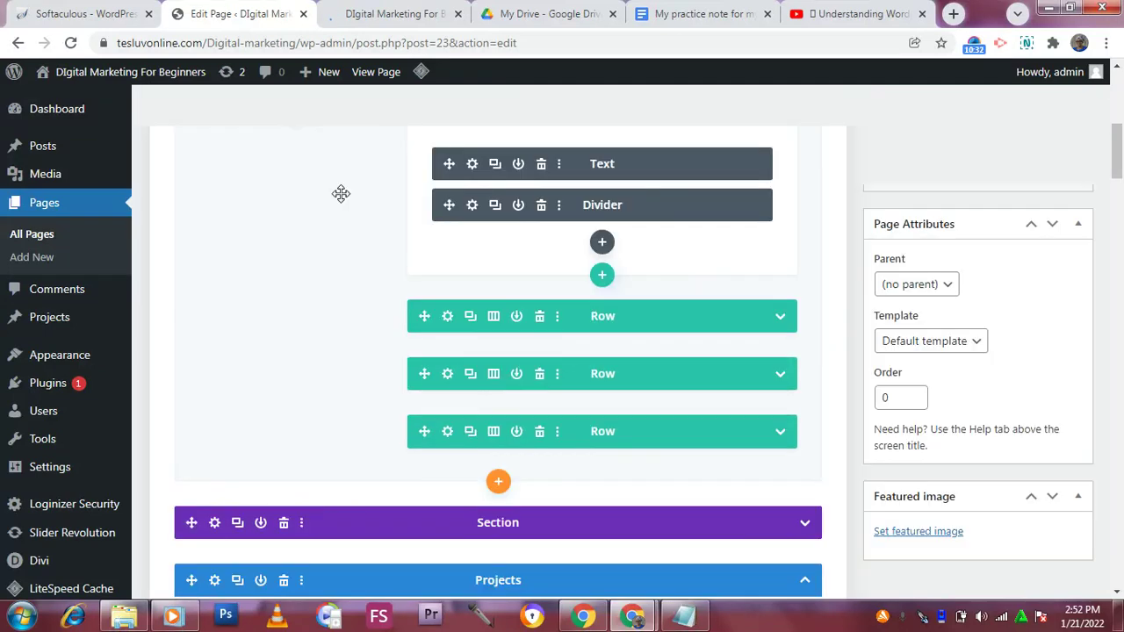
scroll(403, 227, up, 2)
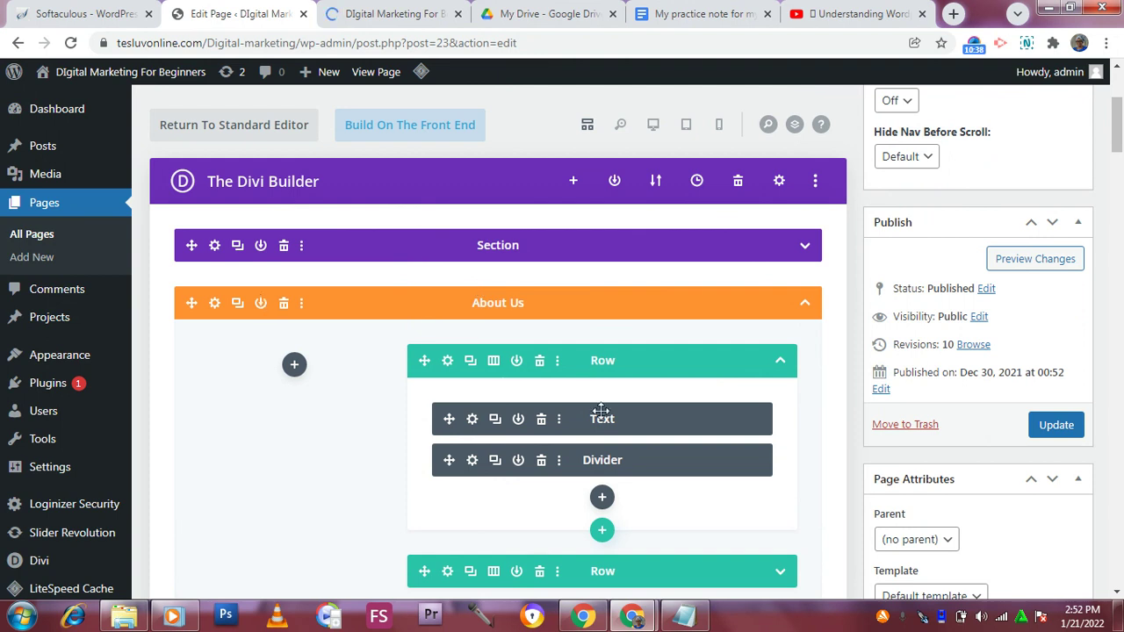
Open the settings of the Text module in About Us, view its body text and check the Visual Builder page
click(472, 419)
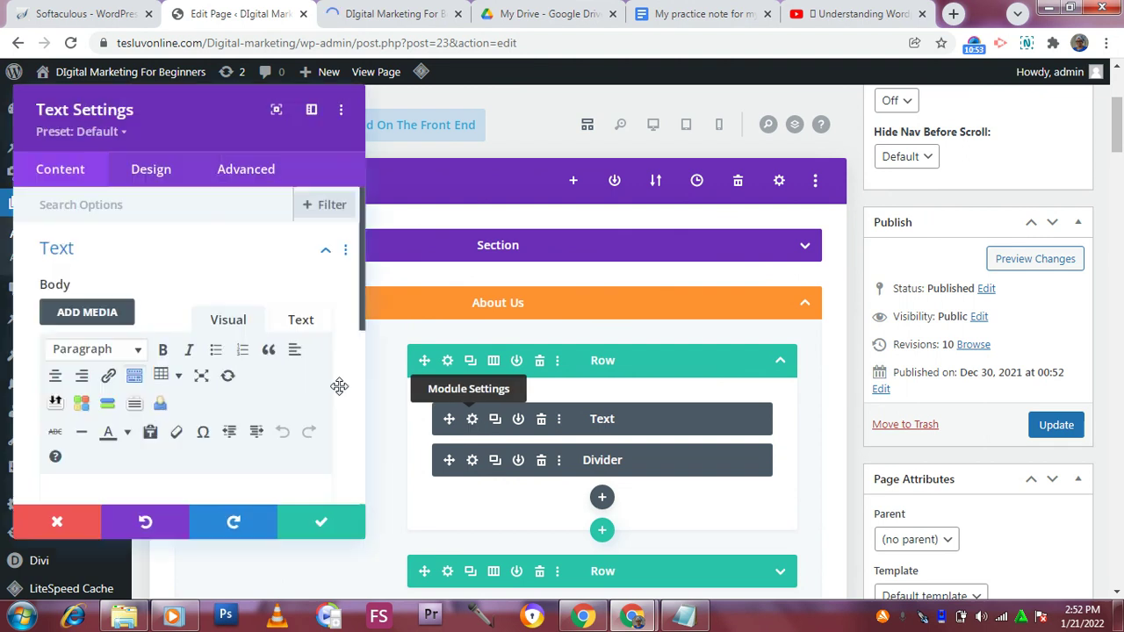
scroll(118, 336, down, 5)
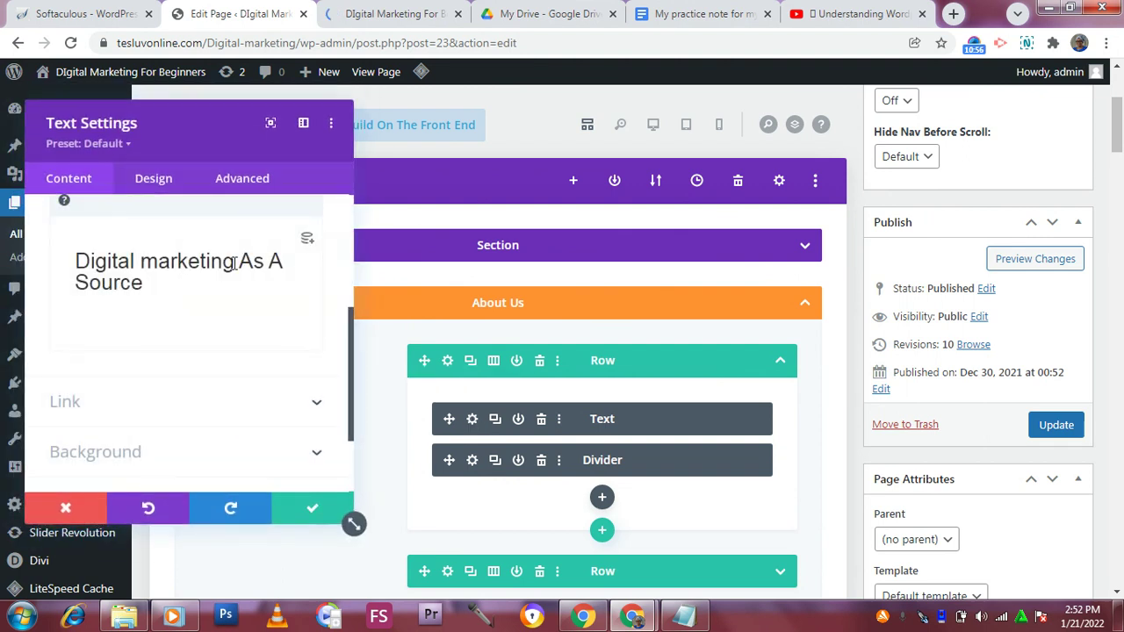
click(384, 15)
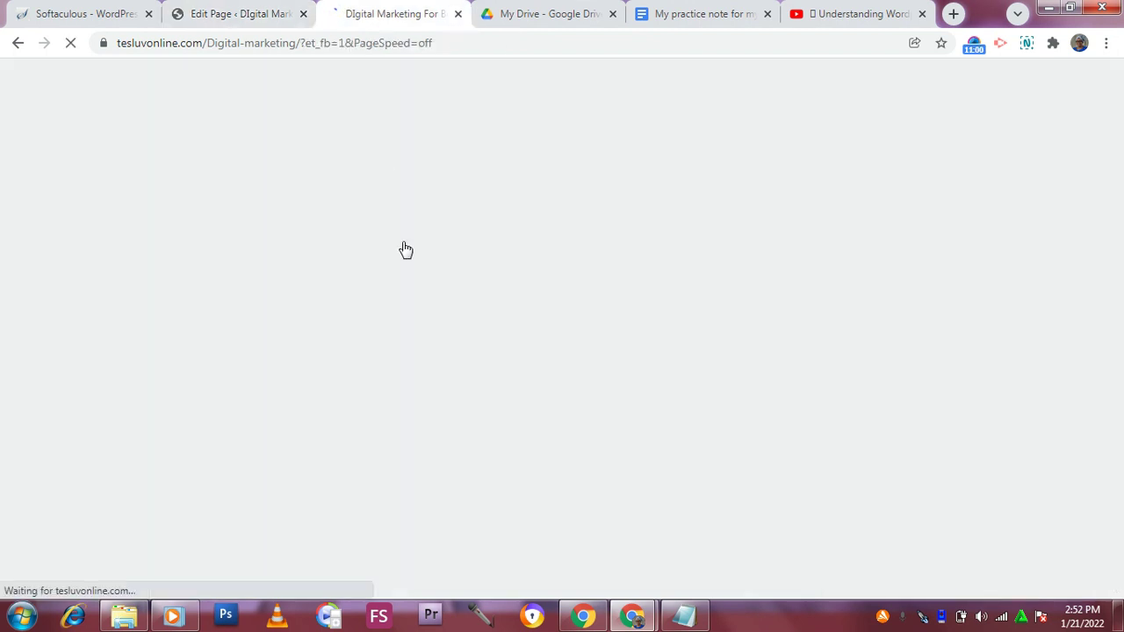
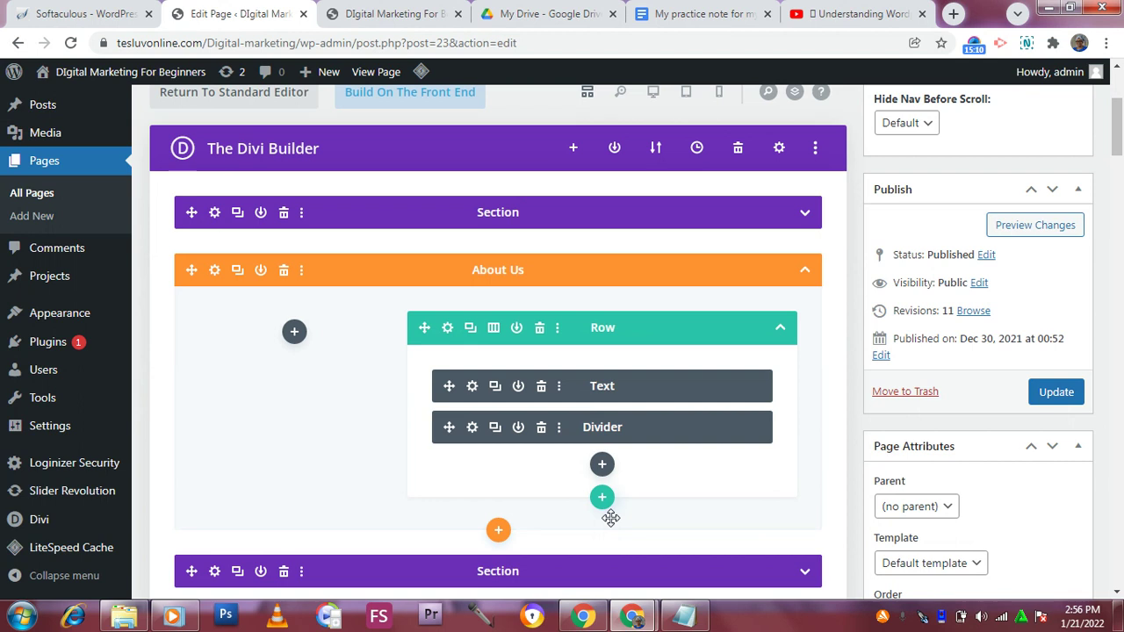
scroll(602, 387, down, 1)
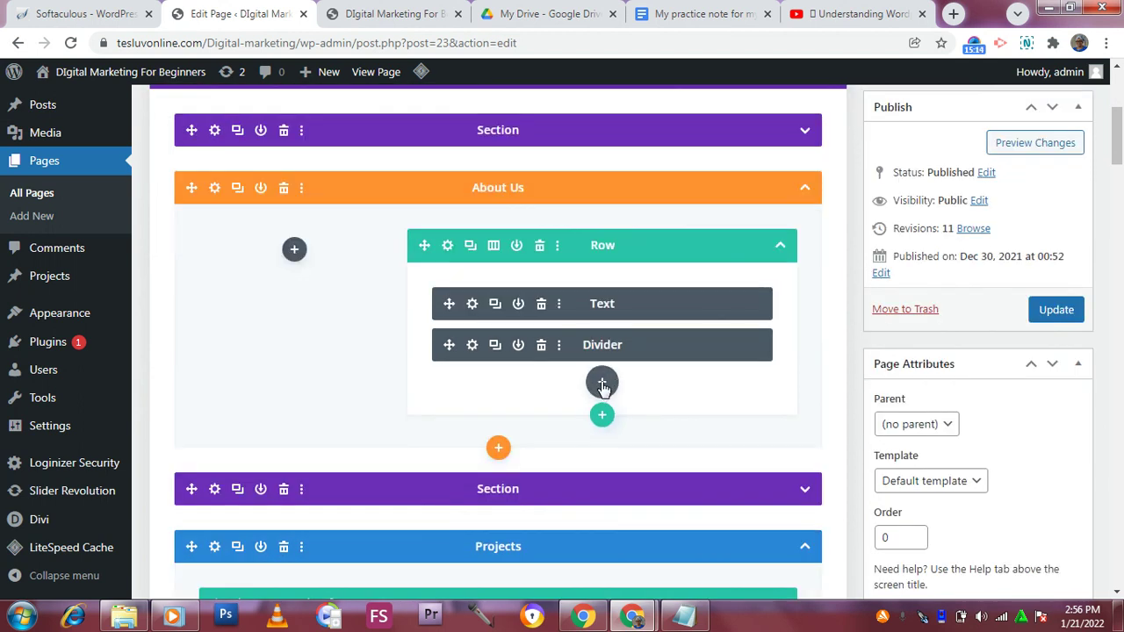
click(602, 384)
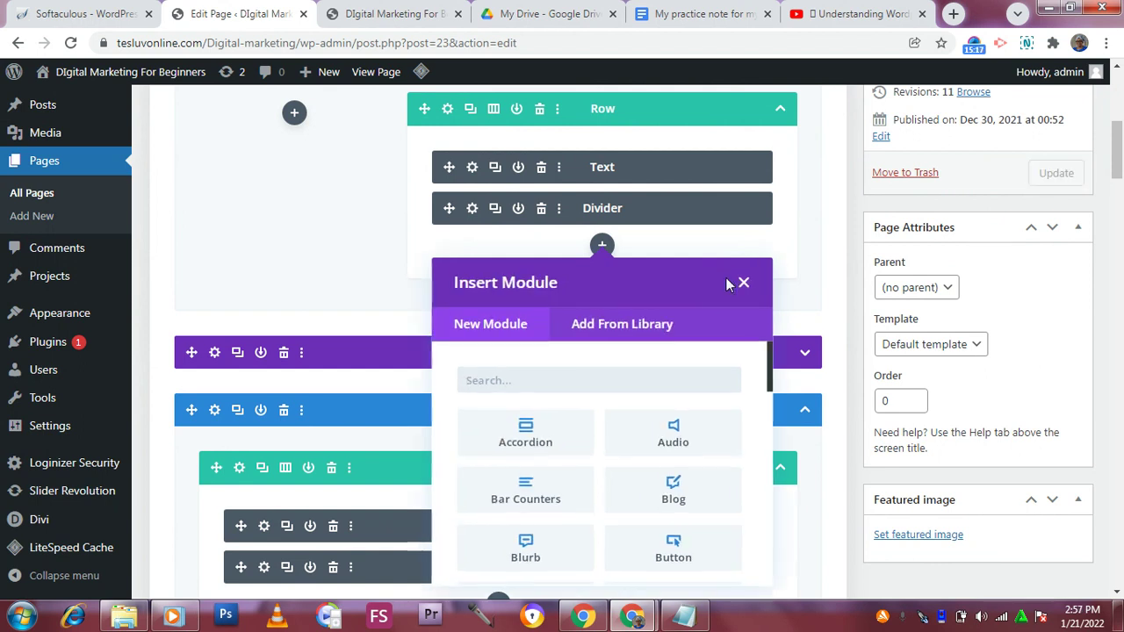
click(730, 281)
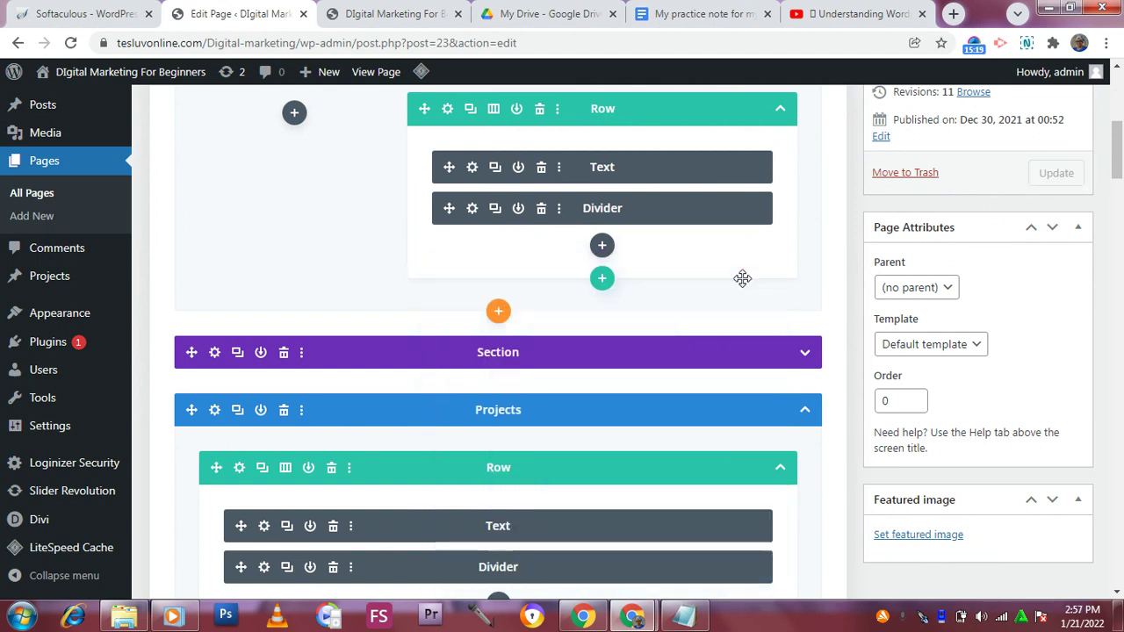
Insert a single-column row below the existing row in About Us and add a Text module to it
click(602, 279)
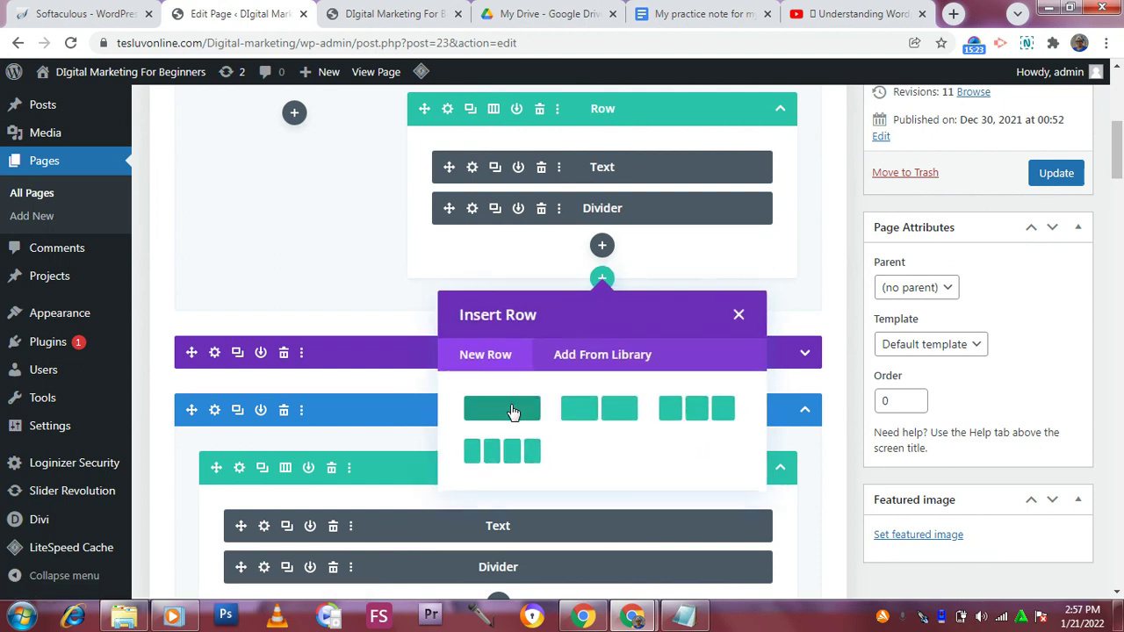
click(513, 411)
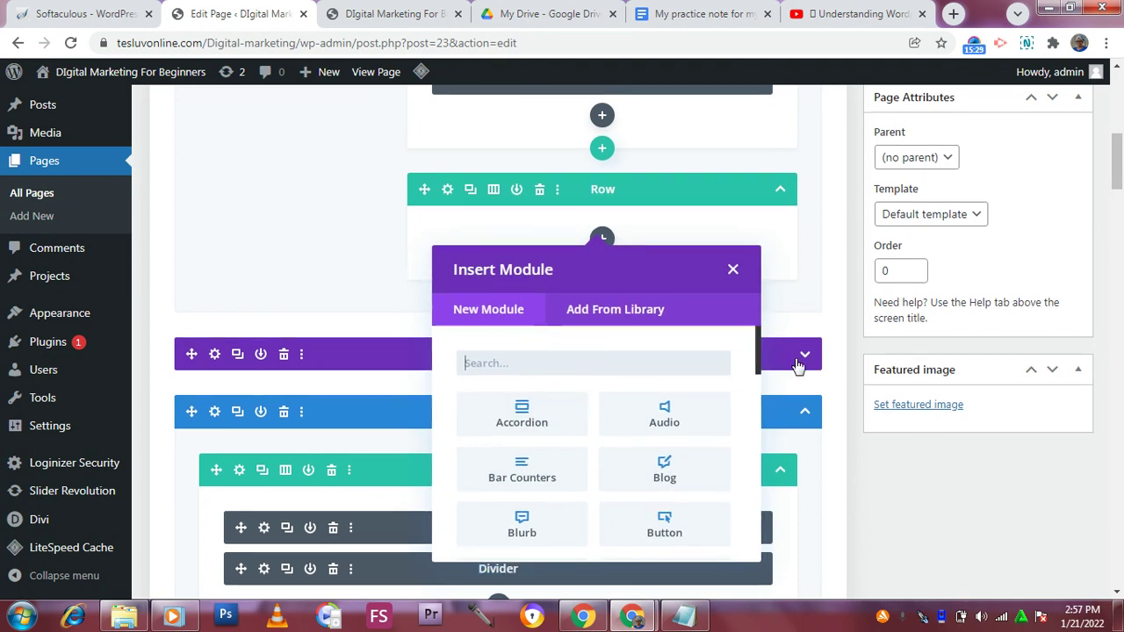
text(tex)
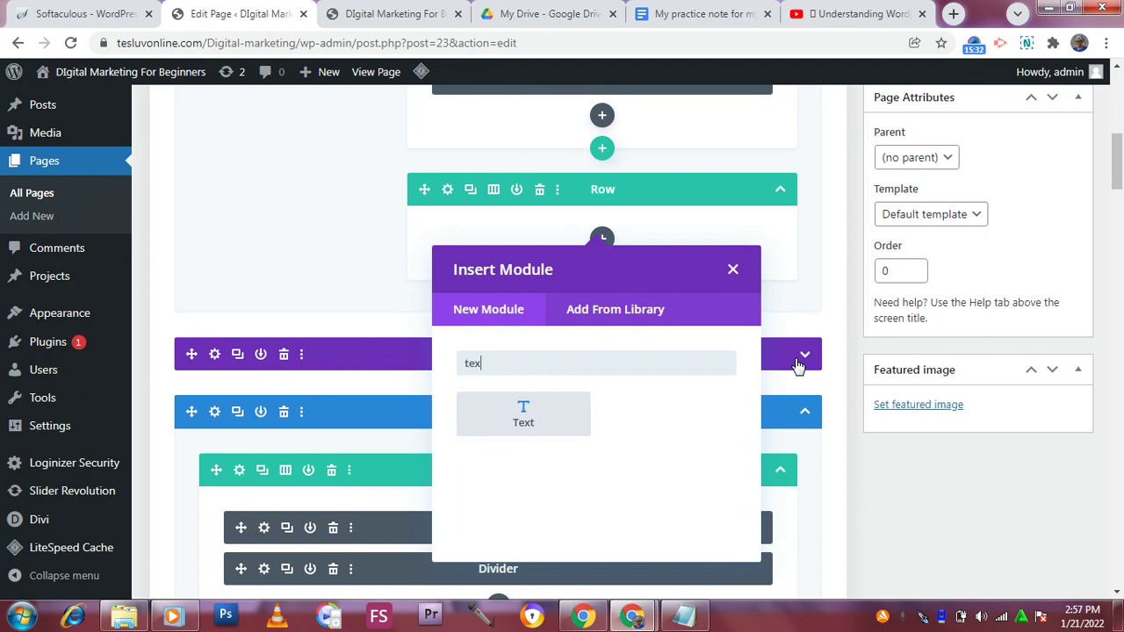
click(502, 422)
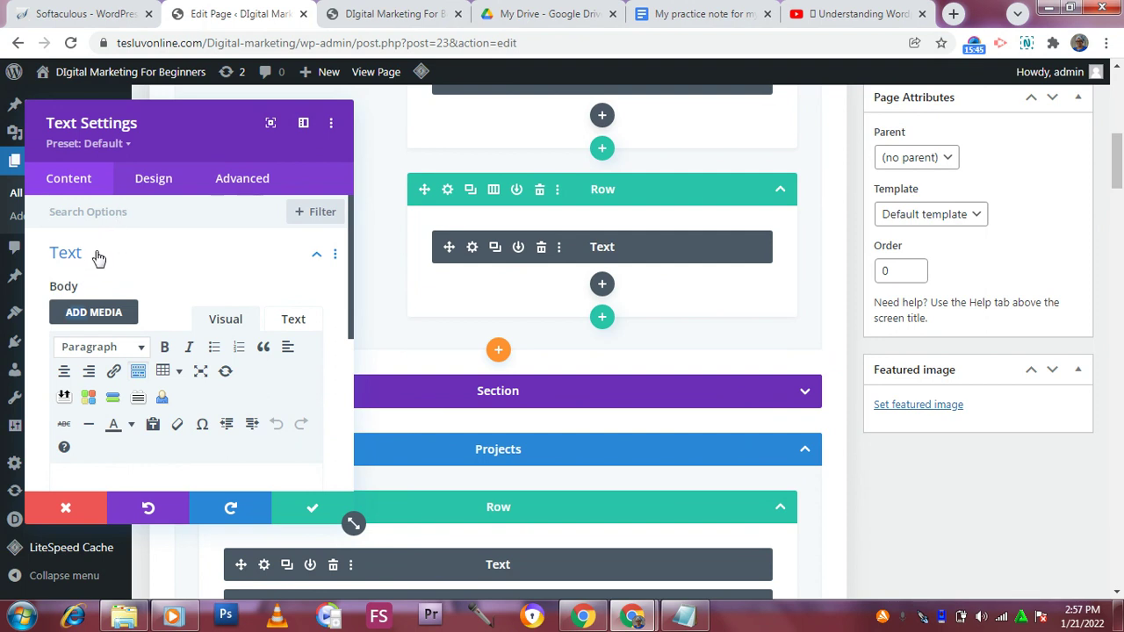
Paste the copied affiliate marketing definitions into the new Text module's body and look over the pasted text
scroll(132, 279, down, 2)
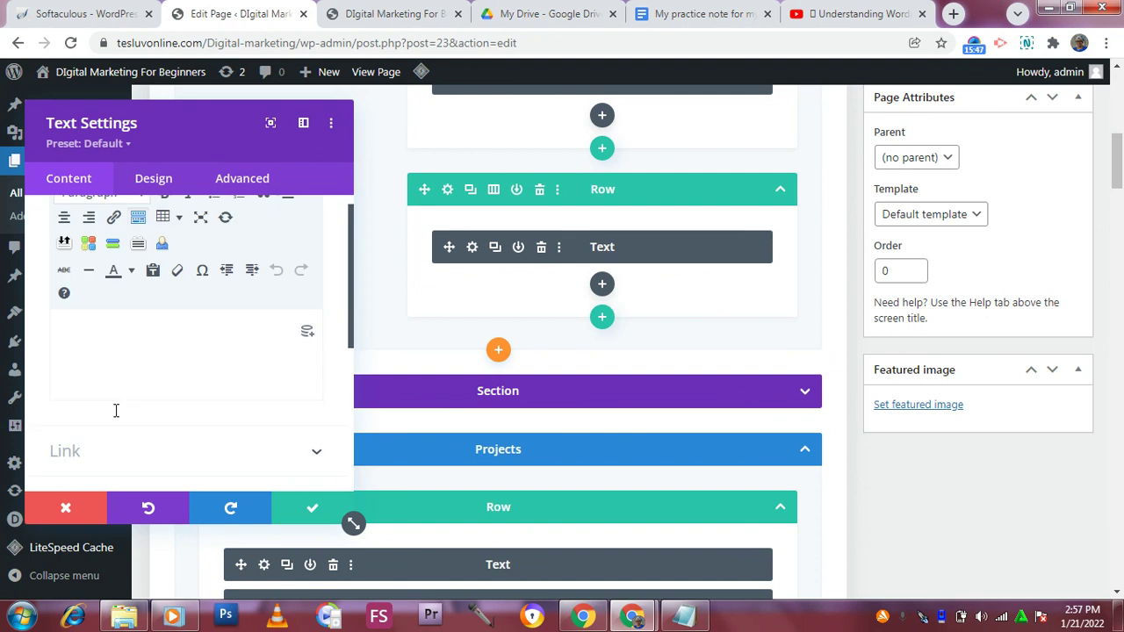
click(123, 339)
key(ctrl+v)
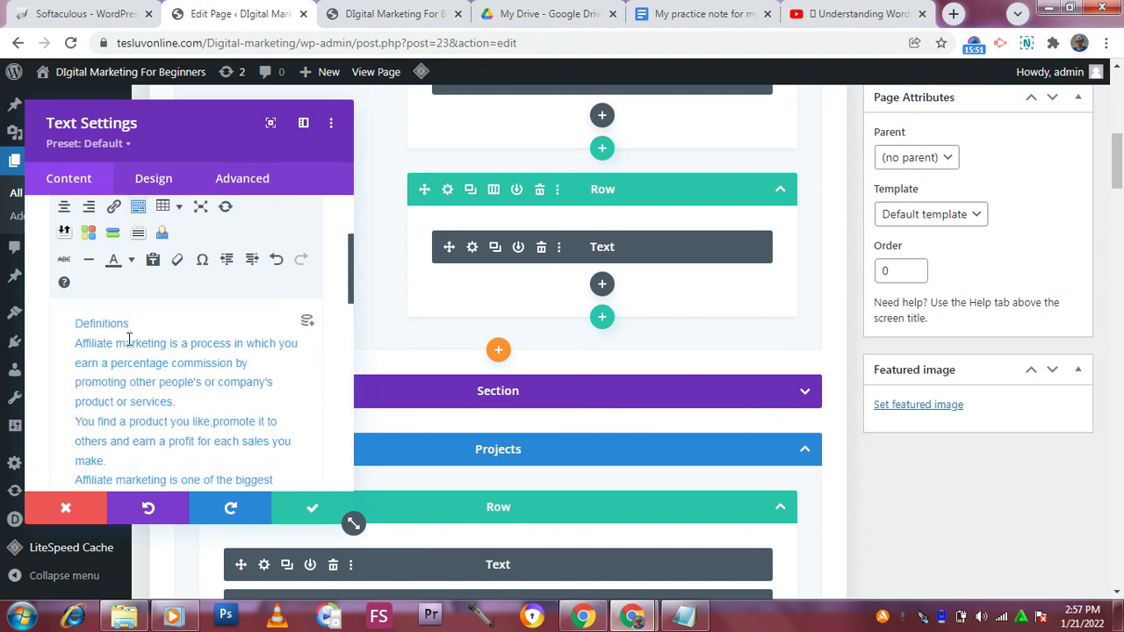
scroll(144, 325, up, 1)
scroll(143, 361, down, 2)
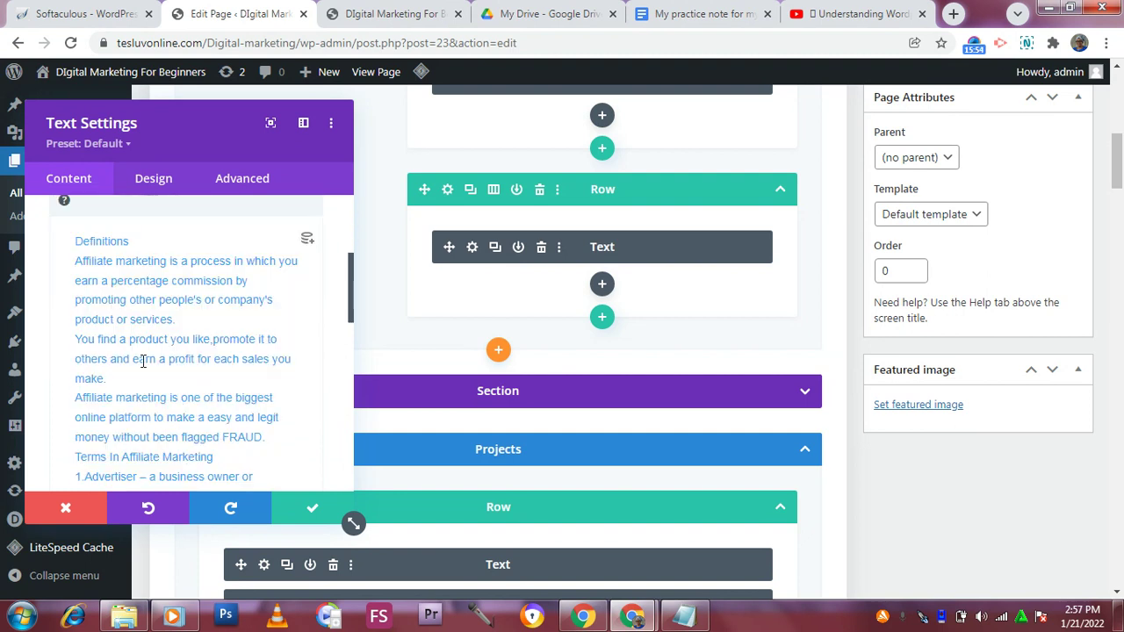
Replace "Affiliate" with "Digital" at the start of the first definition in the Text module's body
double_click(59, 259)
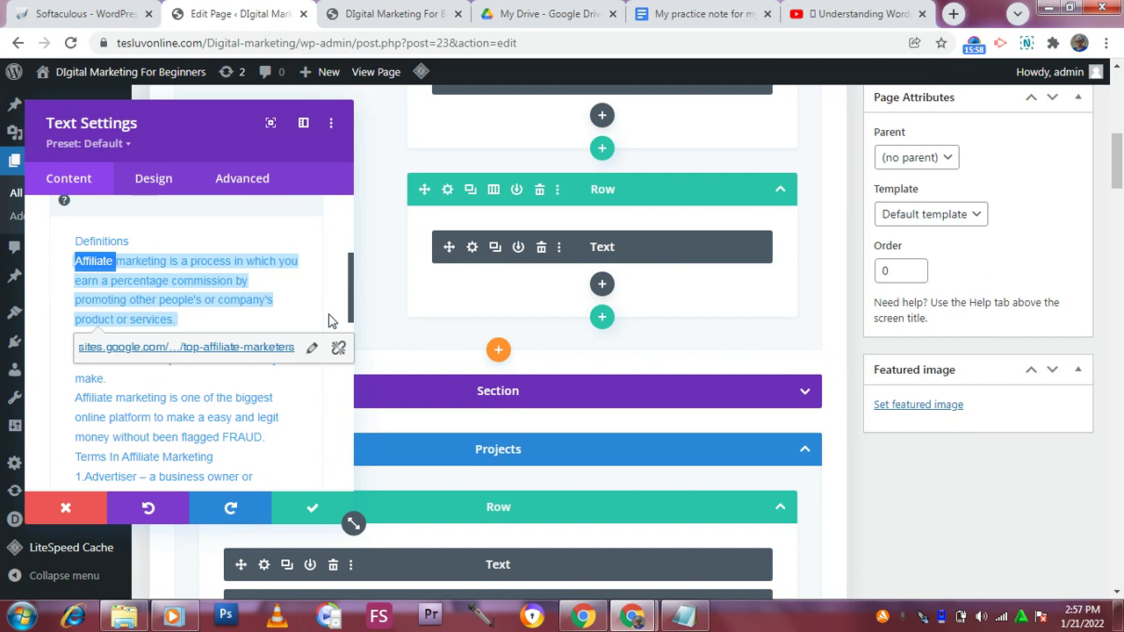
text(D)
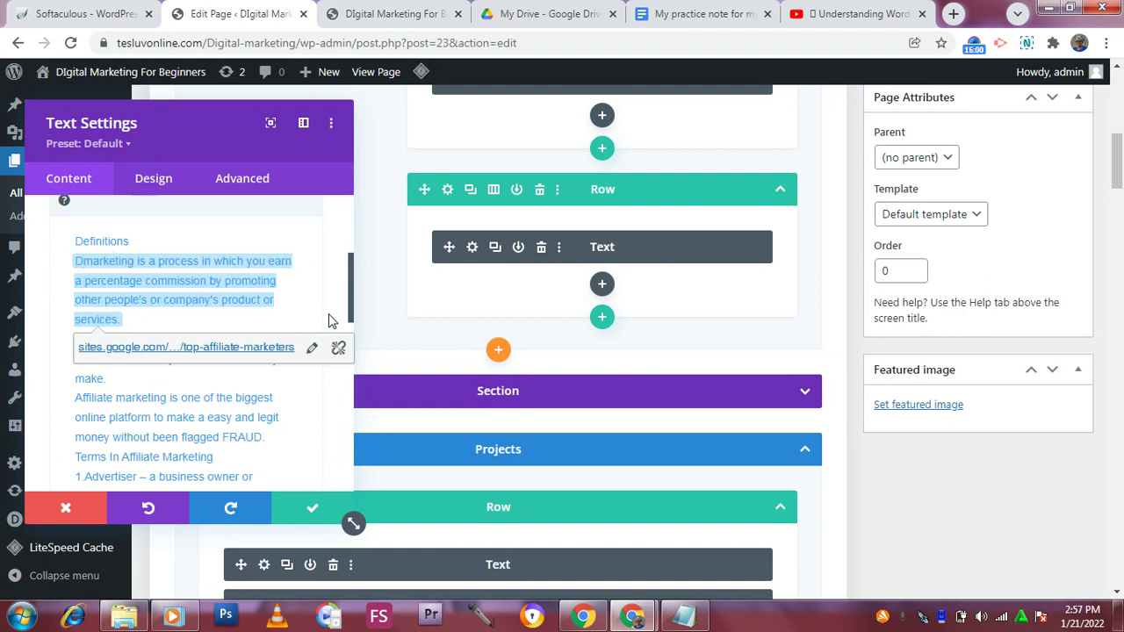
text(igi)
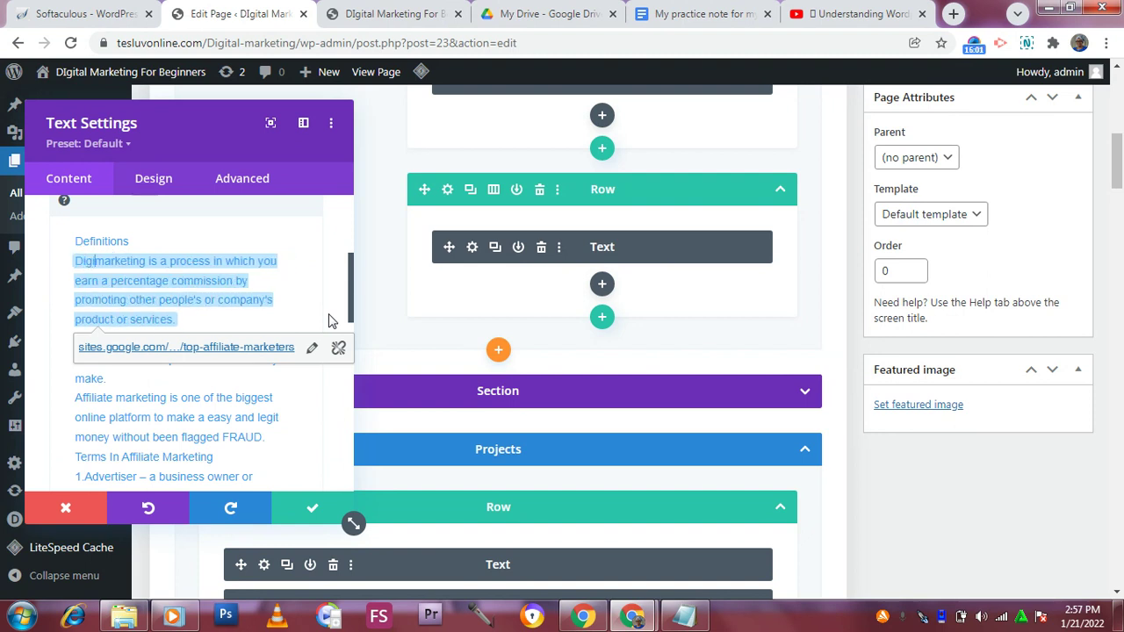
text(tal)
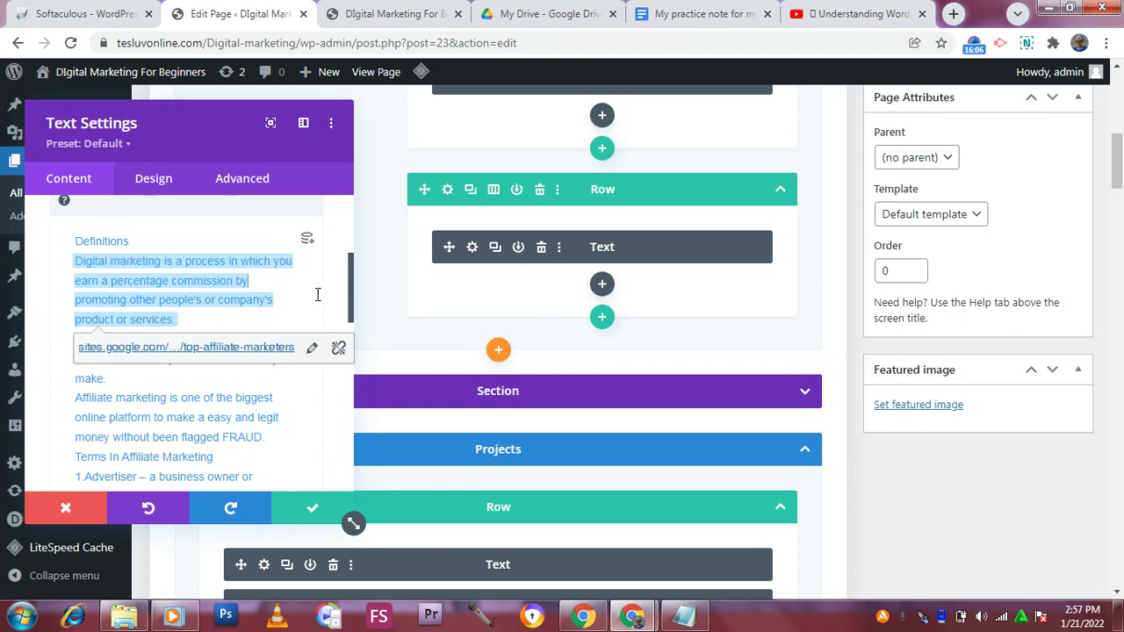
Save the new Text module's settings and update the Home page
triple_click(288, 413)
scroll(289, 413, down, 8)
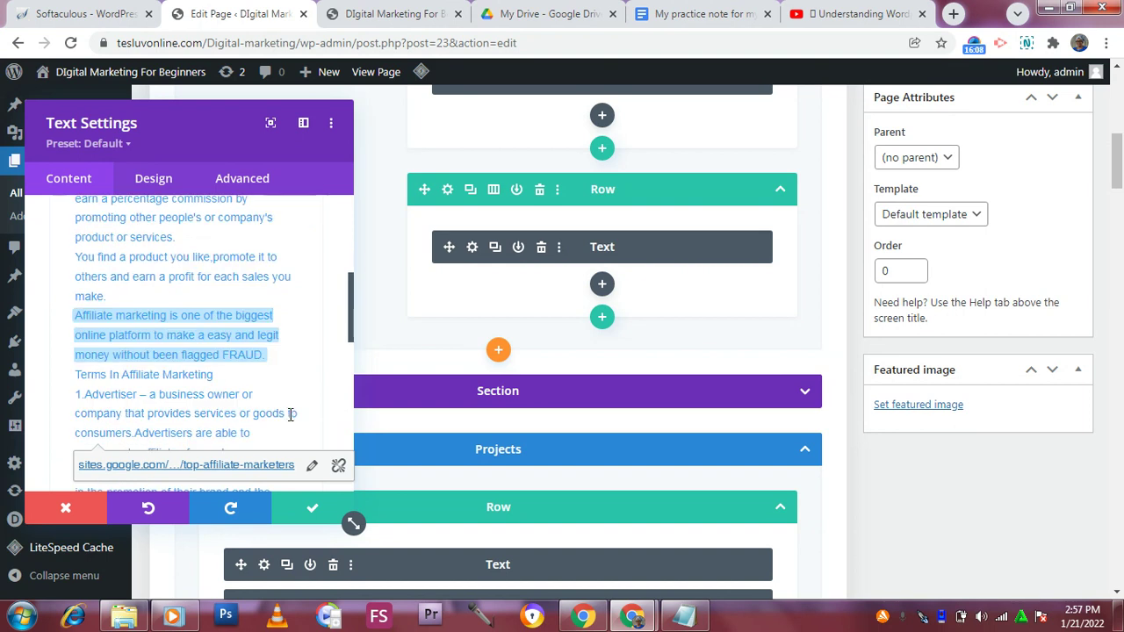
scroll(284, 417, down, 2)
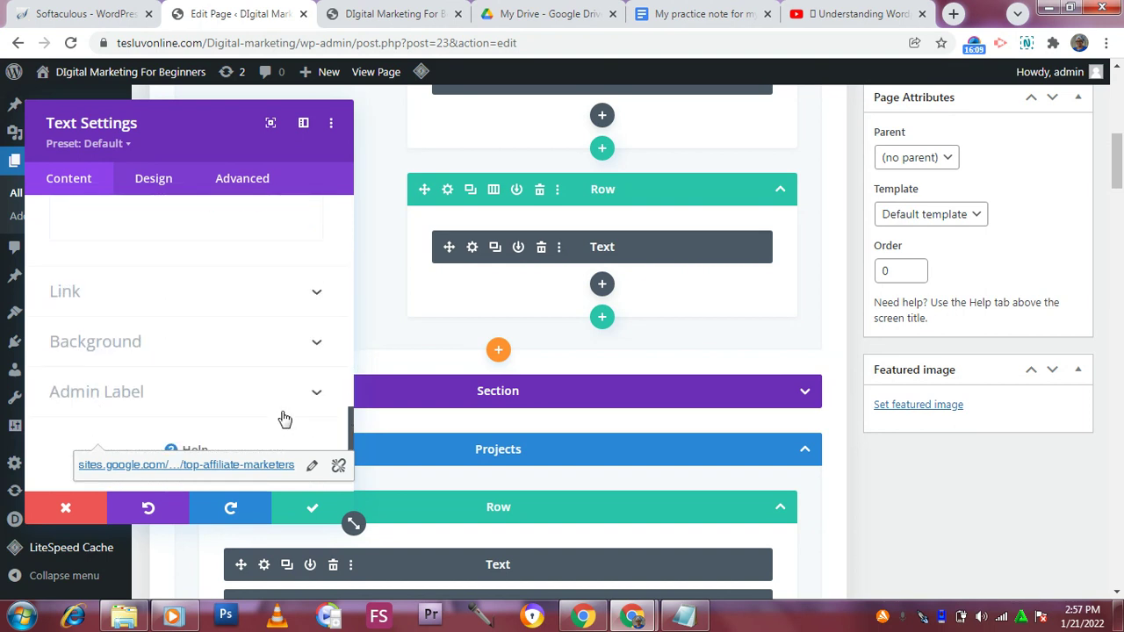
click(297, 508)
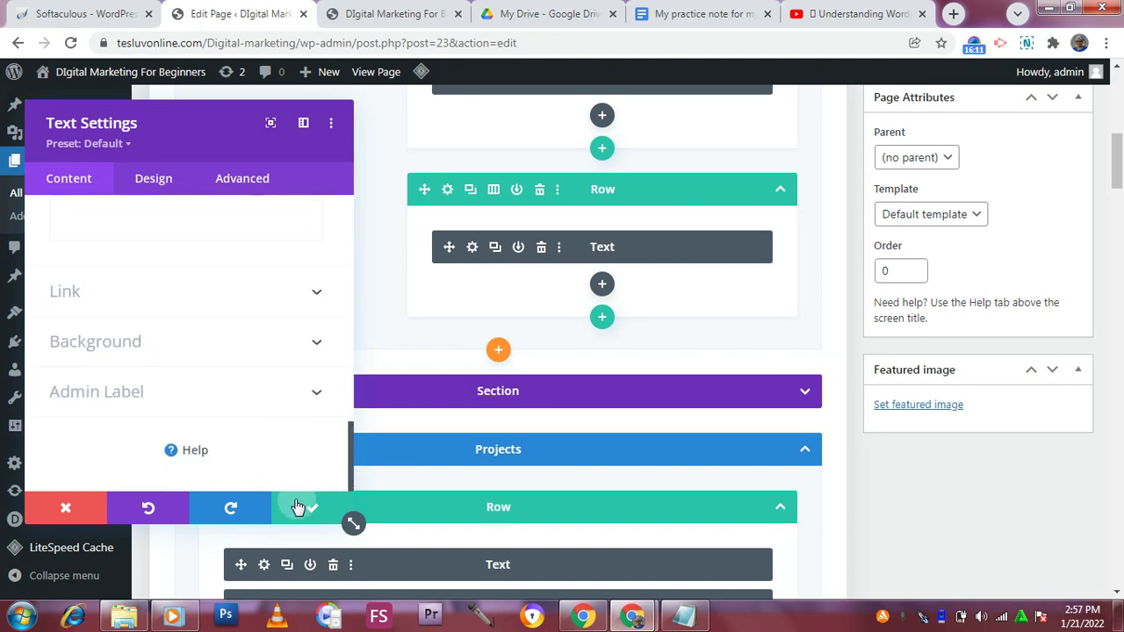
scroll(502, 366, up, 2)
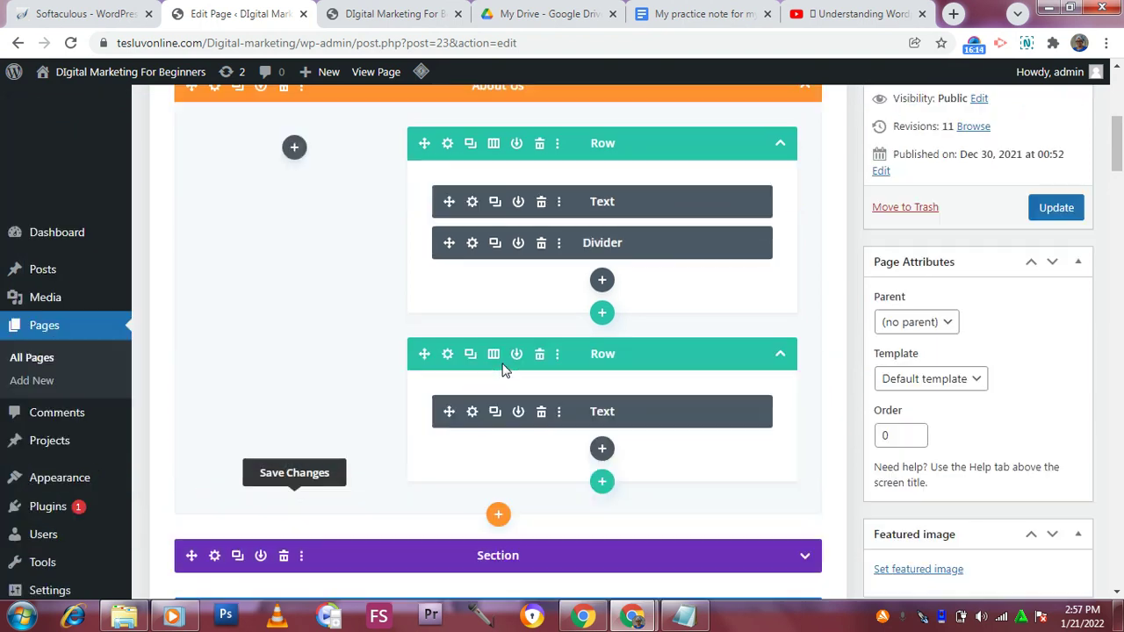
scroll(505, 369, up, 1)
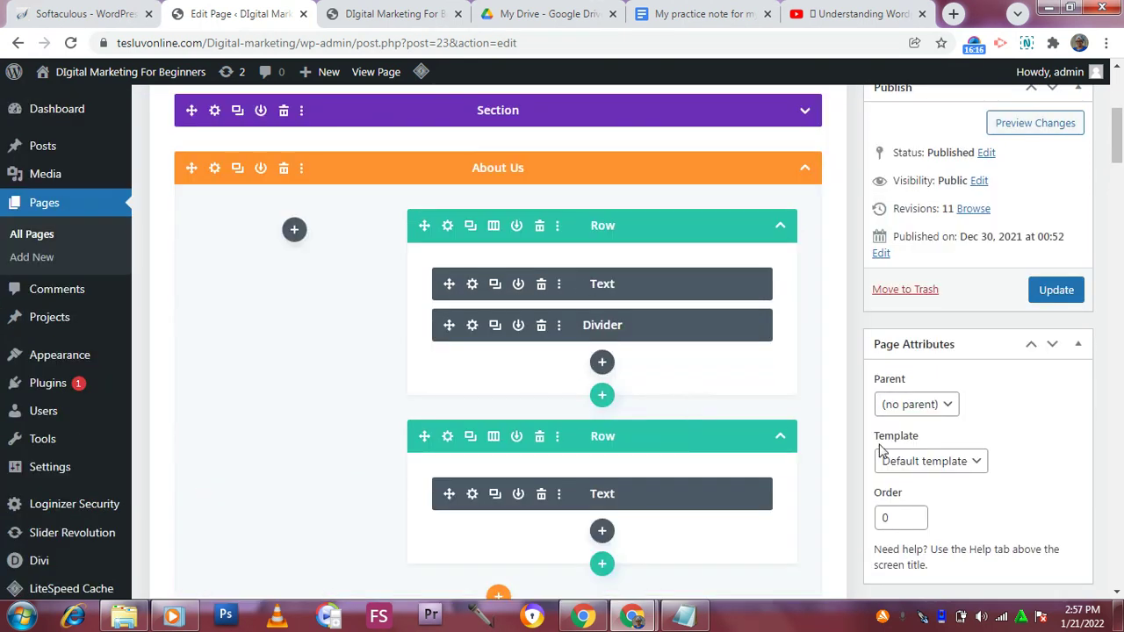
click(1045, 295)
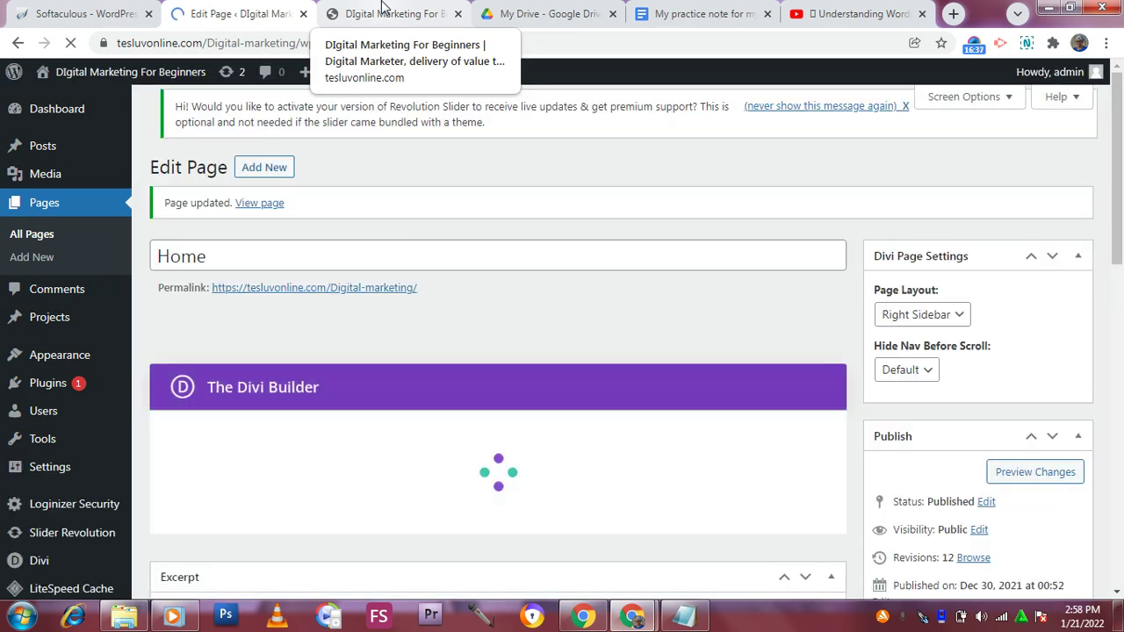
Reload the live Home page and review the definitions added to the About Us section
click(382, 7)
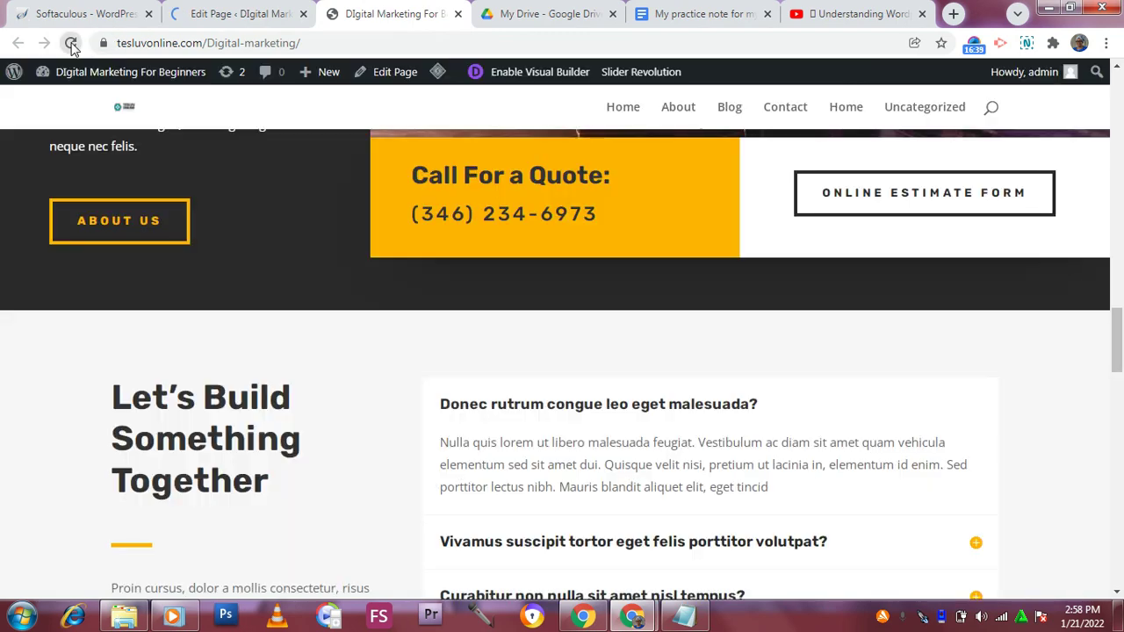
click(72, 46)
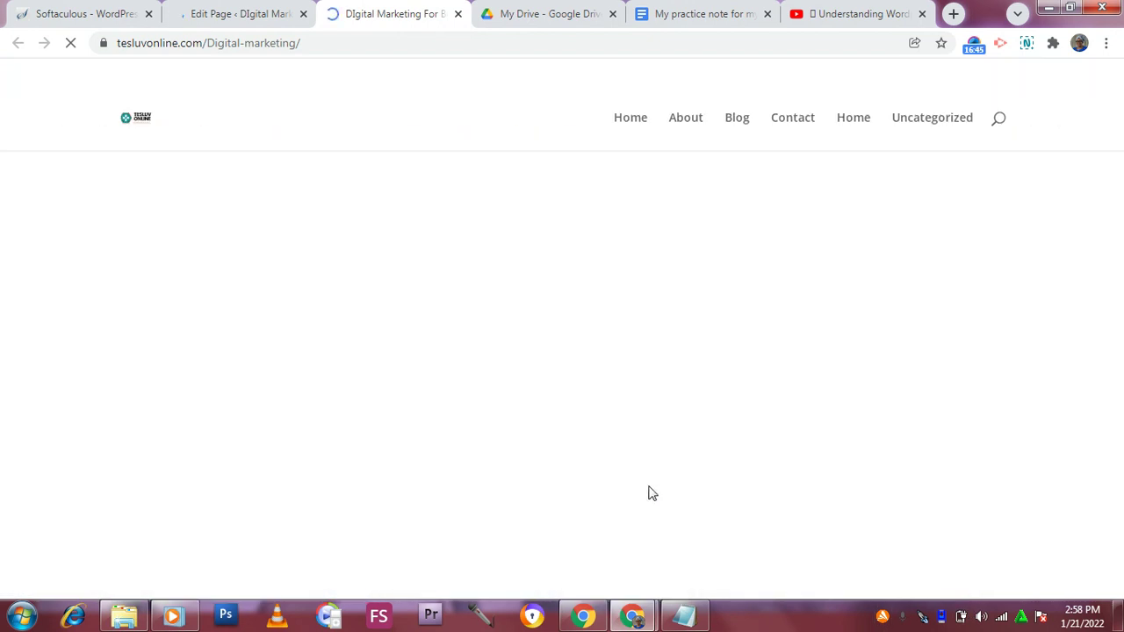
scroll(564, 439, up, 5)
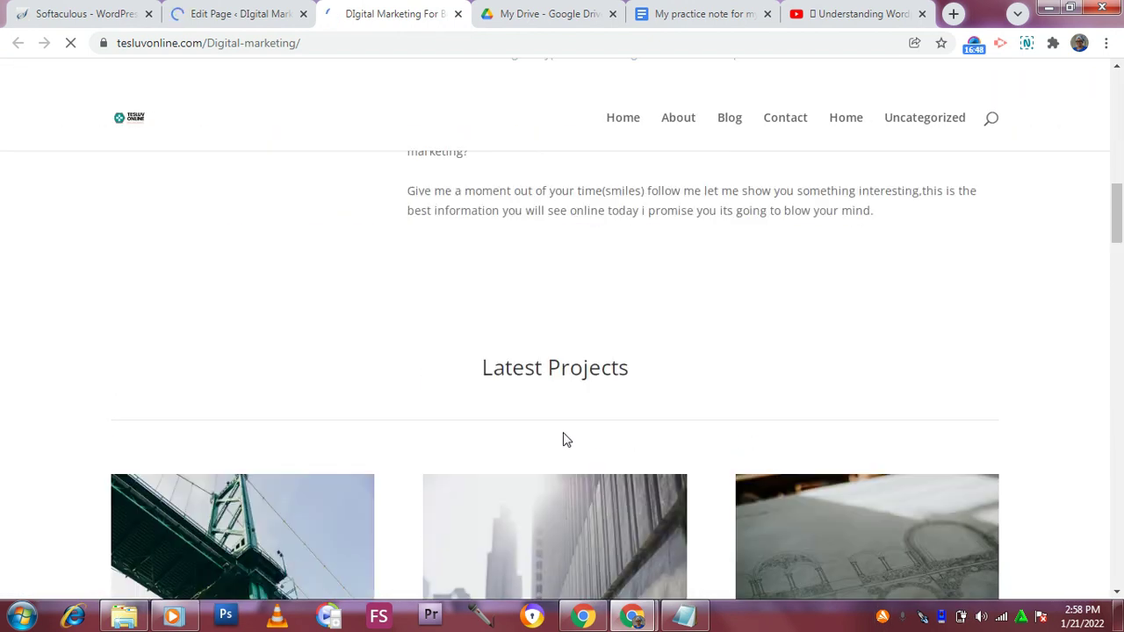
scroll(529, 442, up, 2)
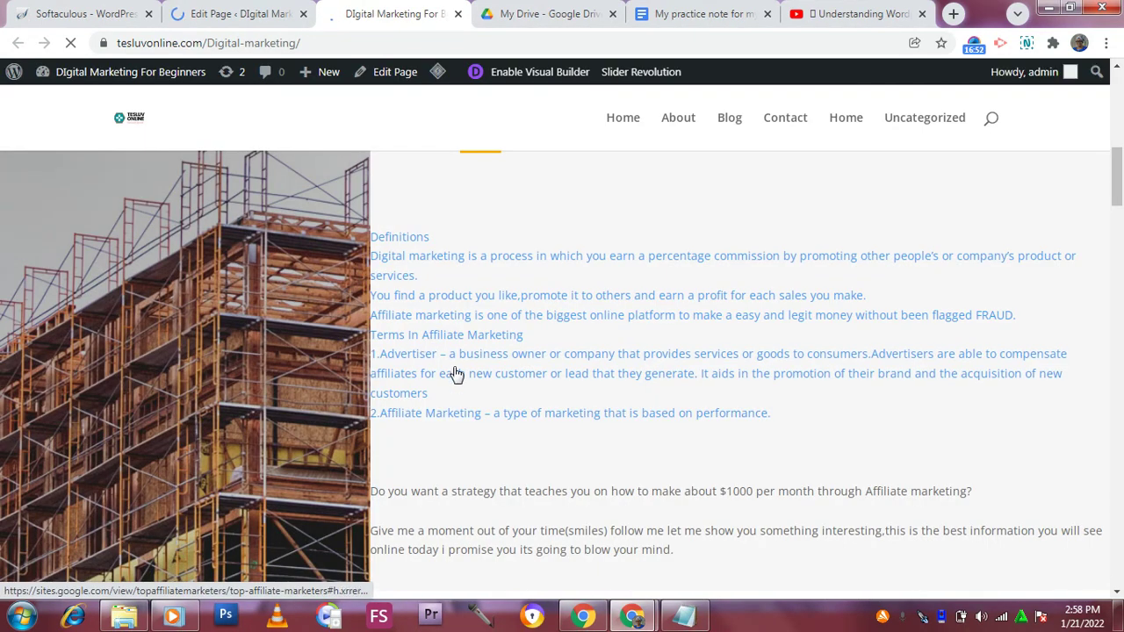
scroll(409, 349, down, 3)
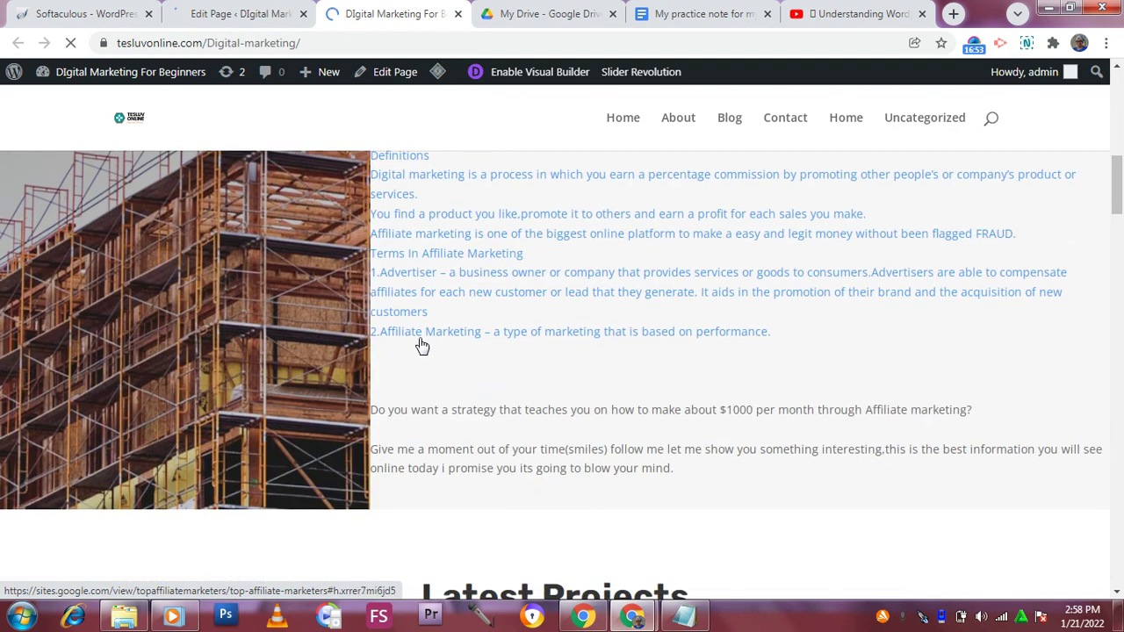
scroll(423, 349, up, 5)
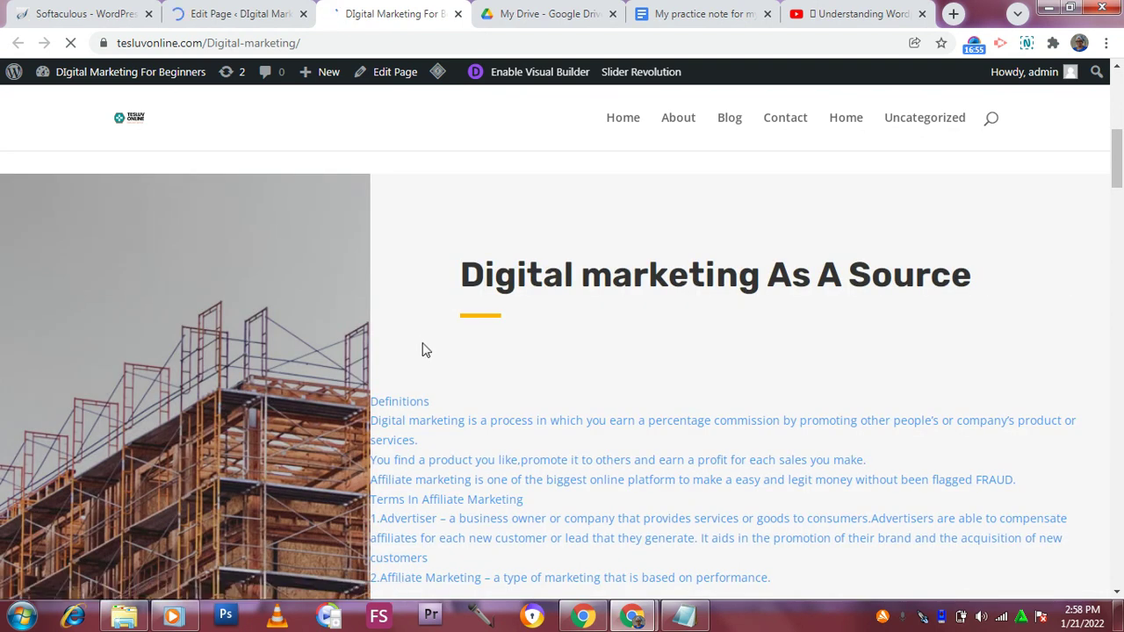
scroll(421, 351, down, 1)
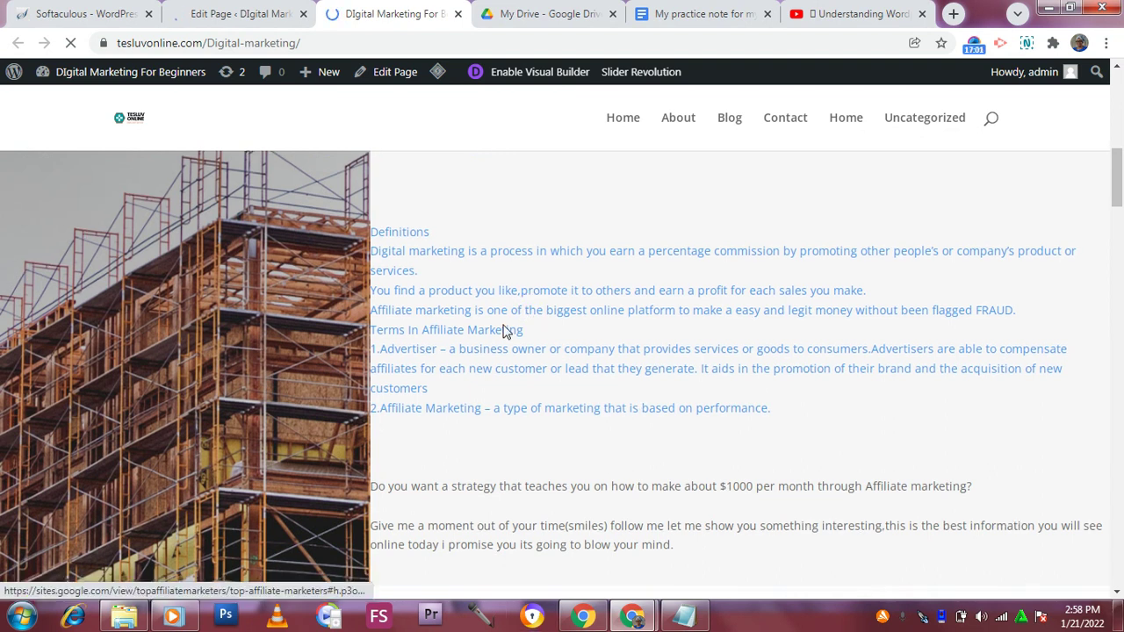
scroll(503, 330, down, 2)
scroll(244, 301, up, 2)
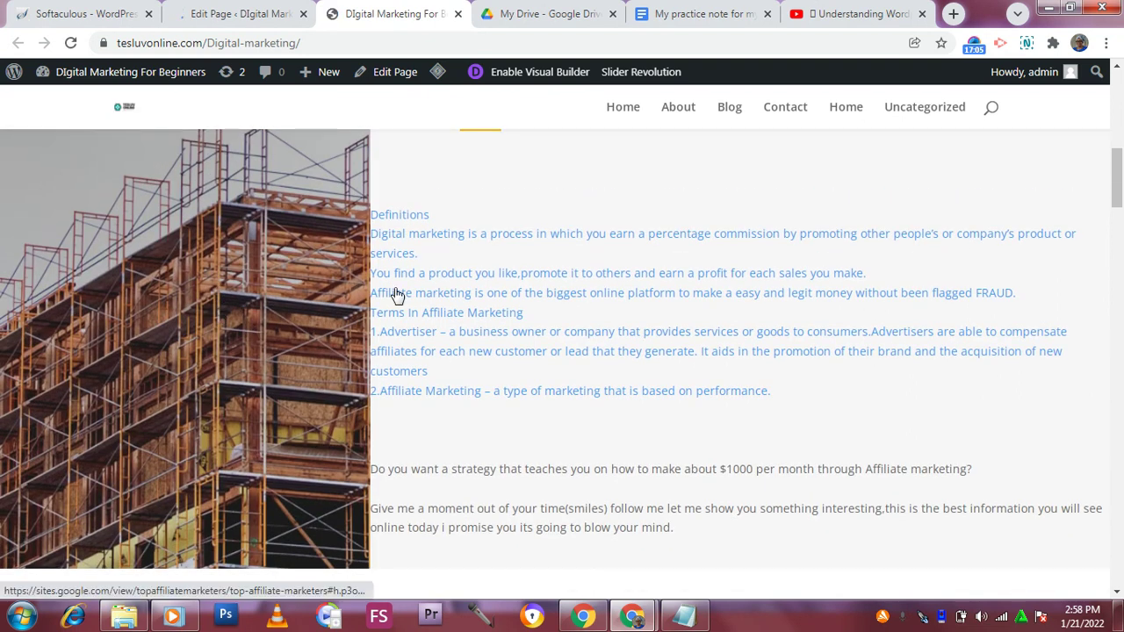
Check the Home page editor and view the live page from About Us down to Latest Projects
click(226, 15)
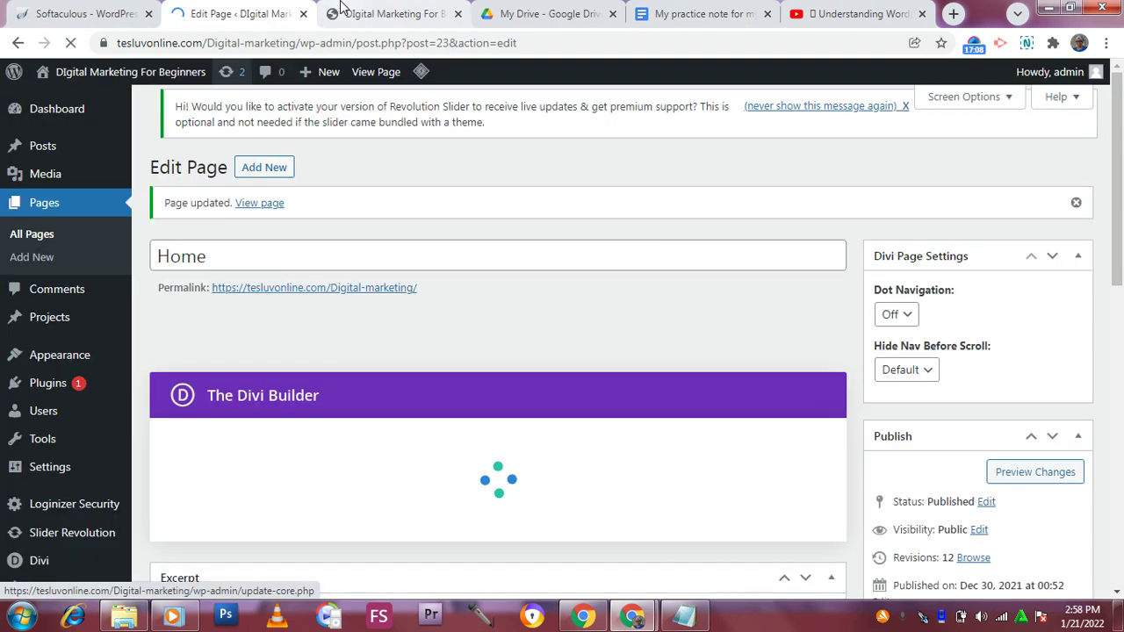
click(342, 10)
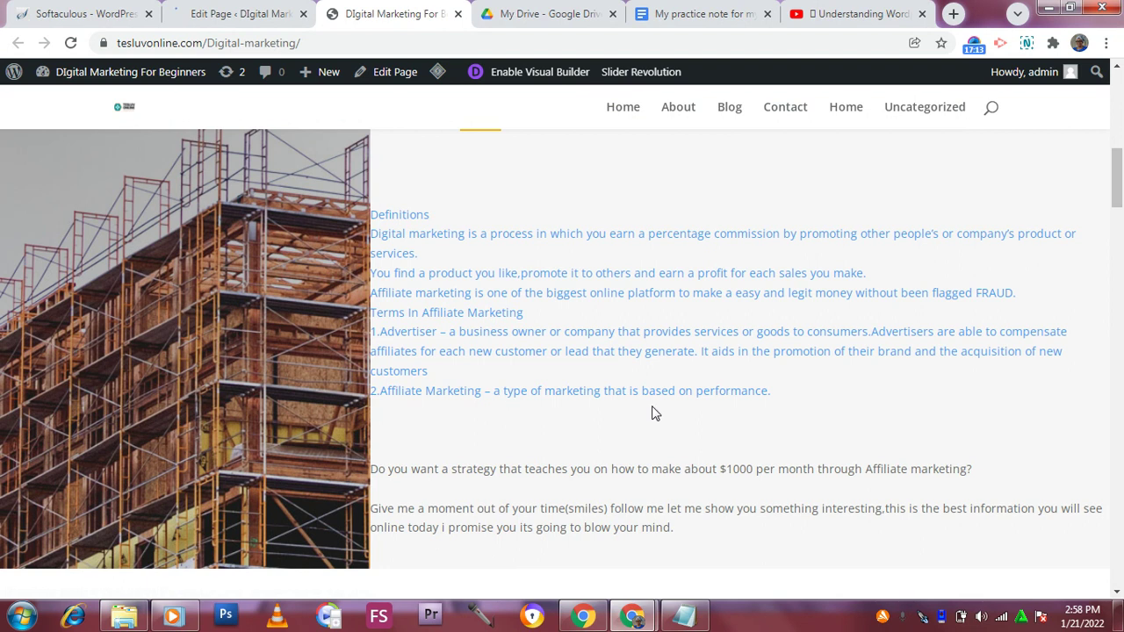
scroll(456, 343, down, 3)
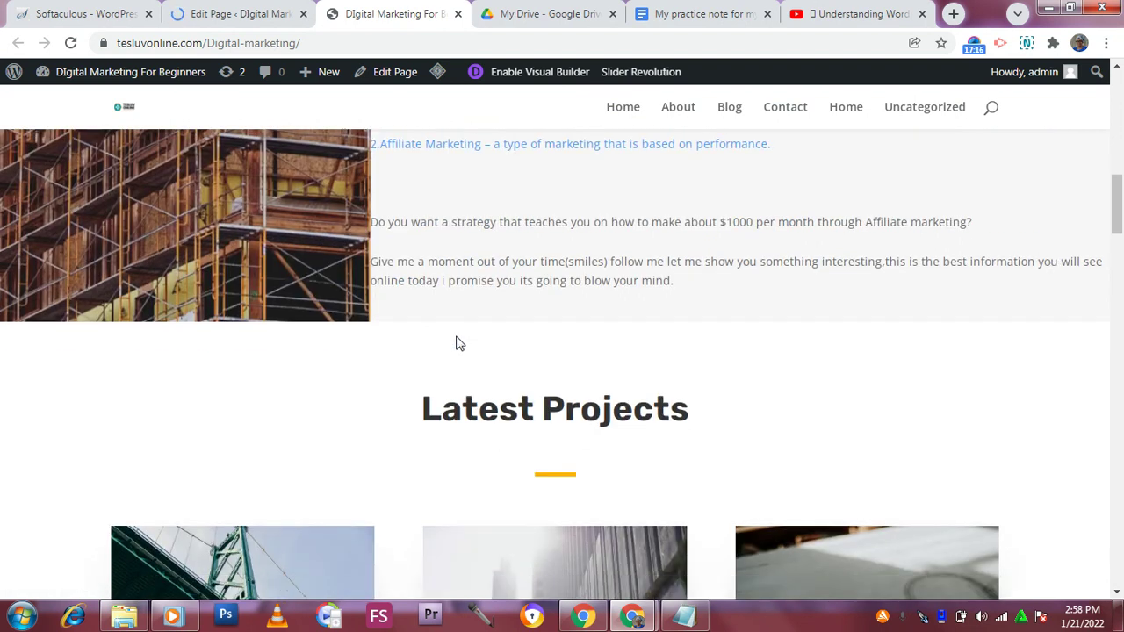
scroll(456, 343, down, 2)
scroll(456, 343, down, 1)
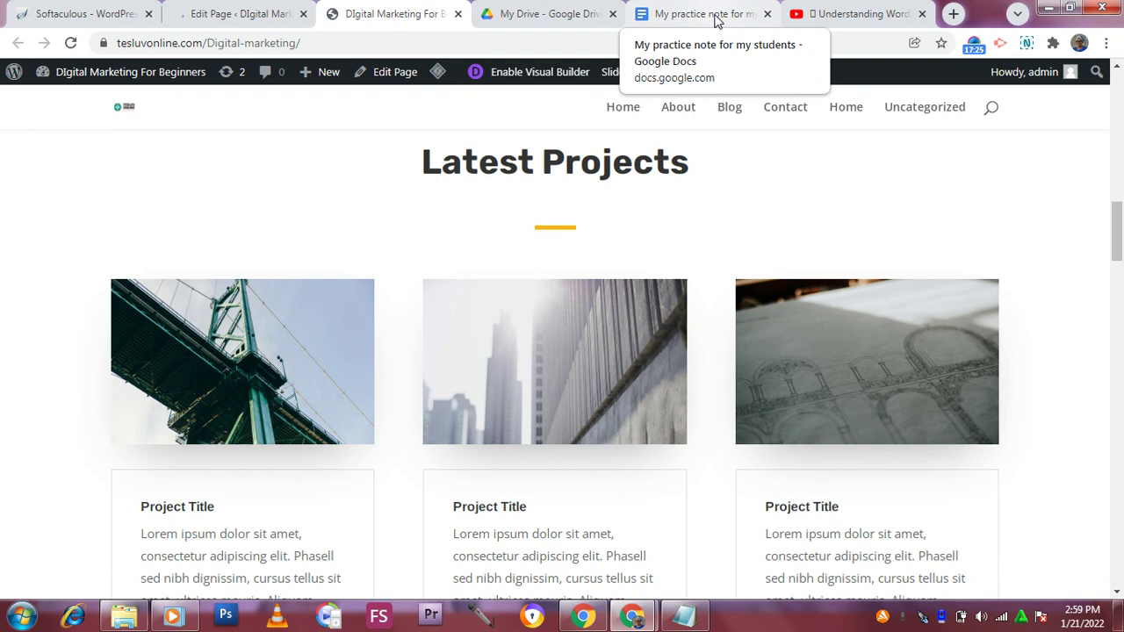
Open pixabay.com in a new browser tab
click(952, 14)
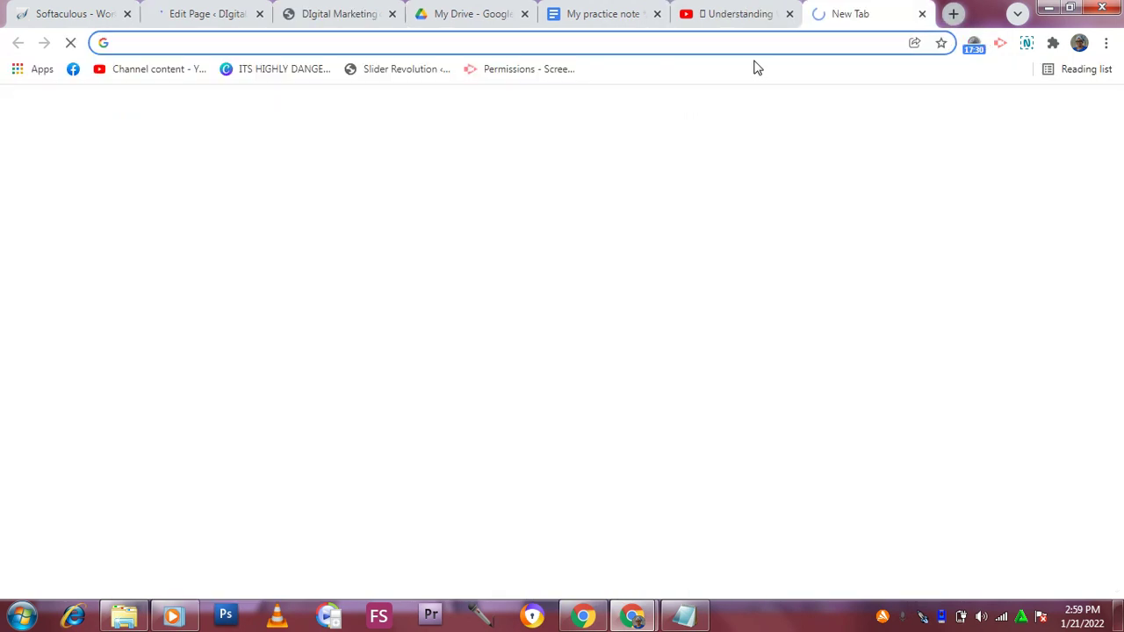
click(791, 51)
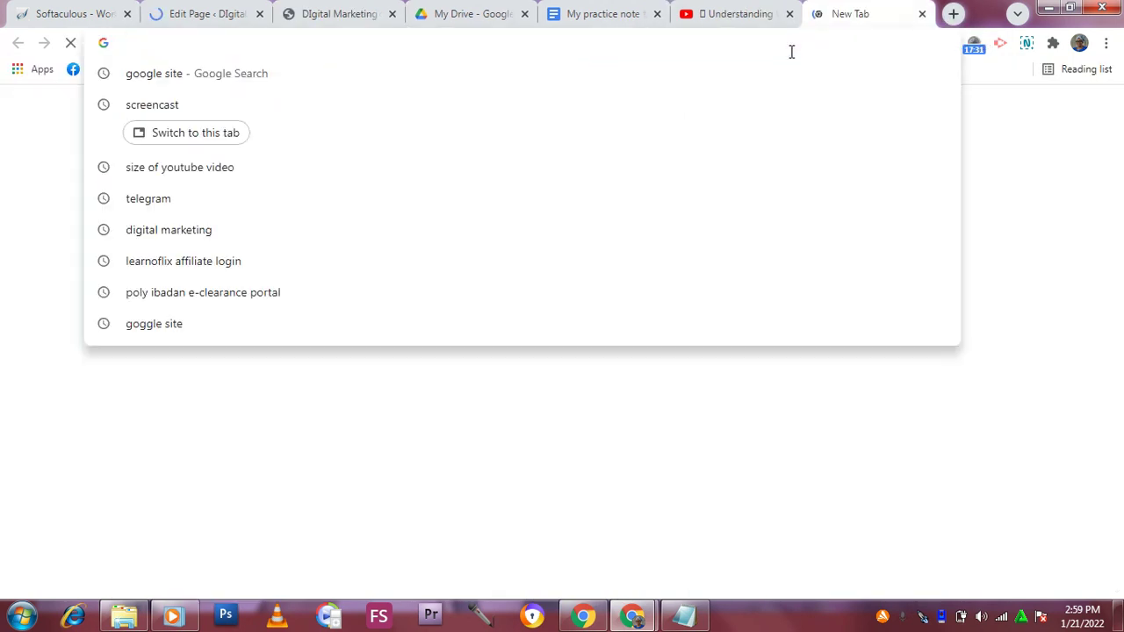
text(pixabay.com)
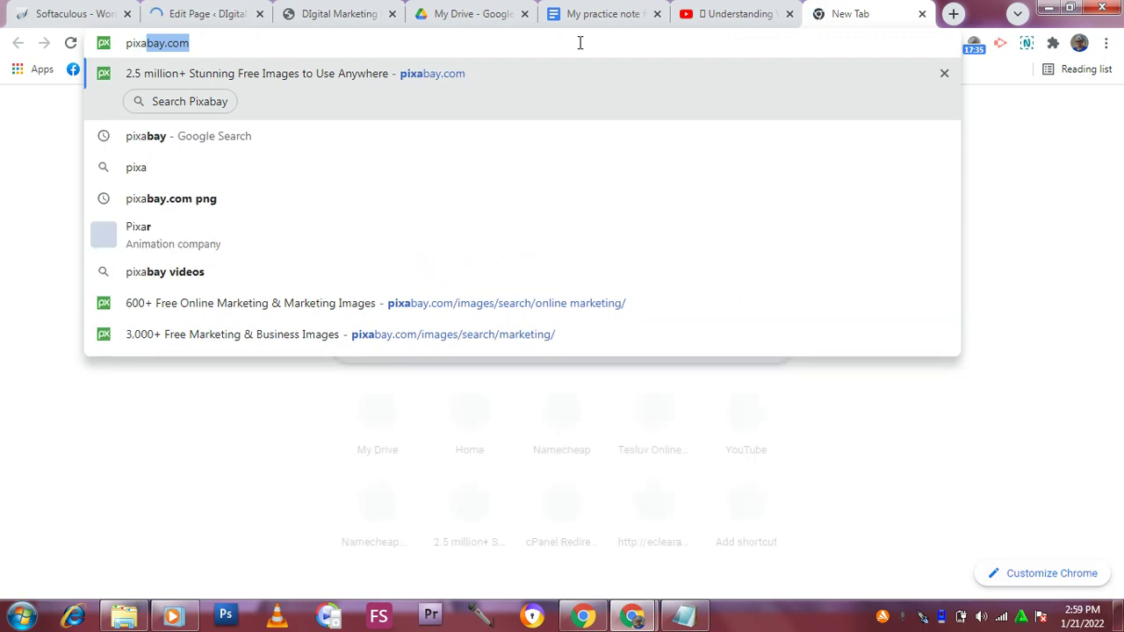
key(Right)
key(Escape)
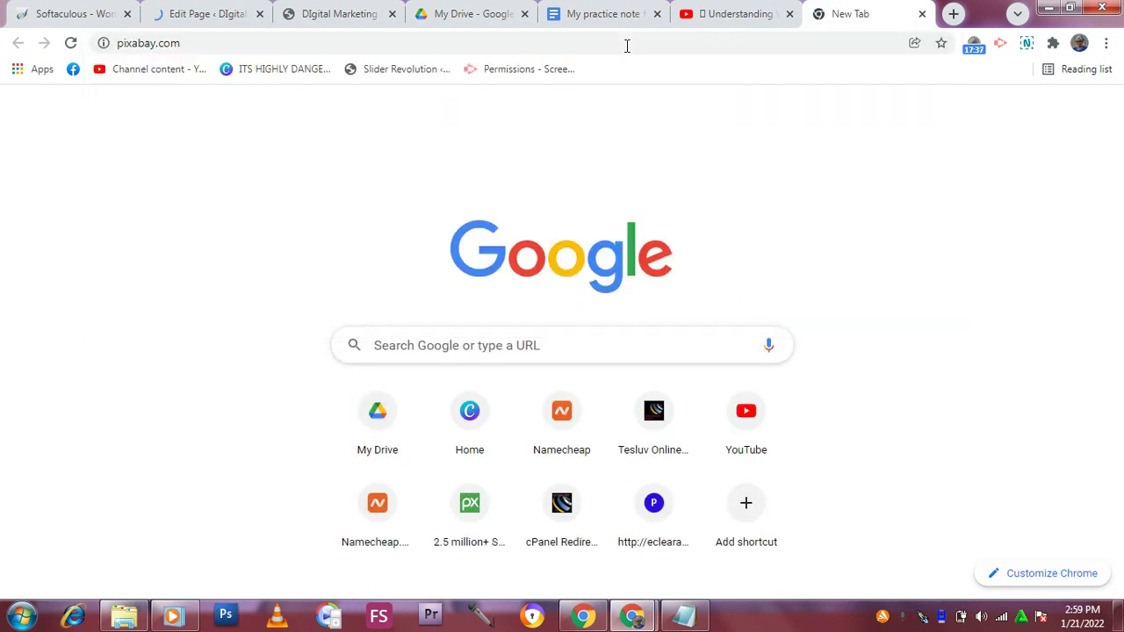
Check the Home page editor and look over the live page from Latest Projects to the video section and back up to the hero banner
click(195, 18)
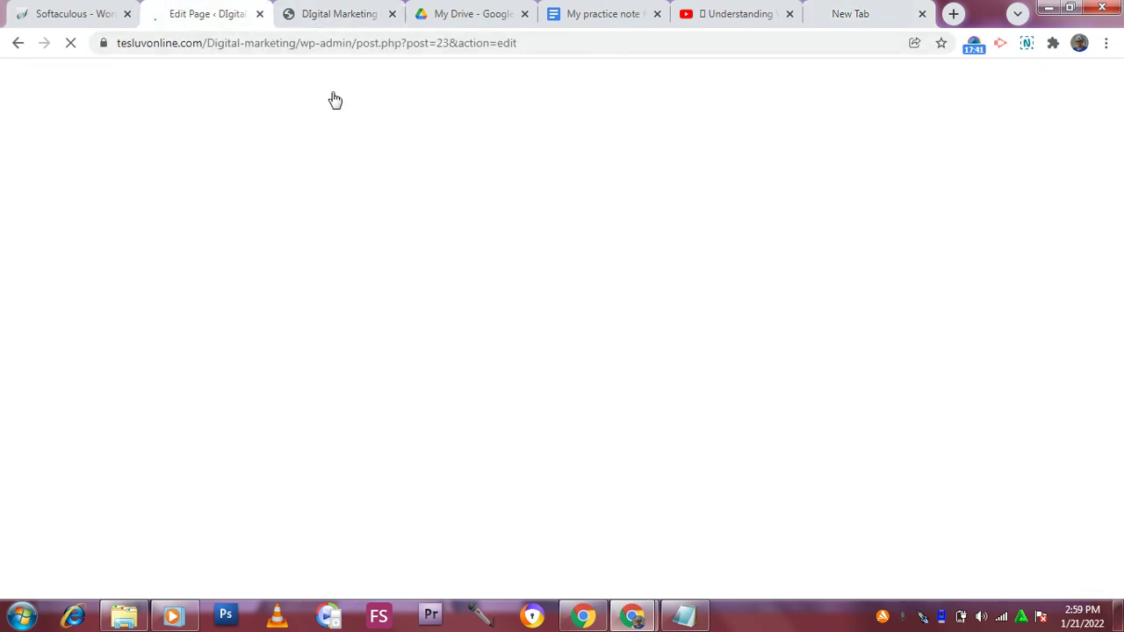
click(342, 18)
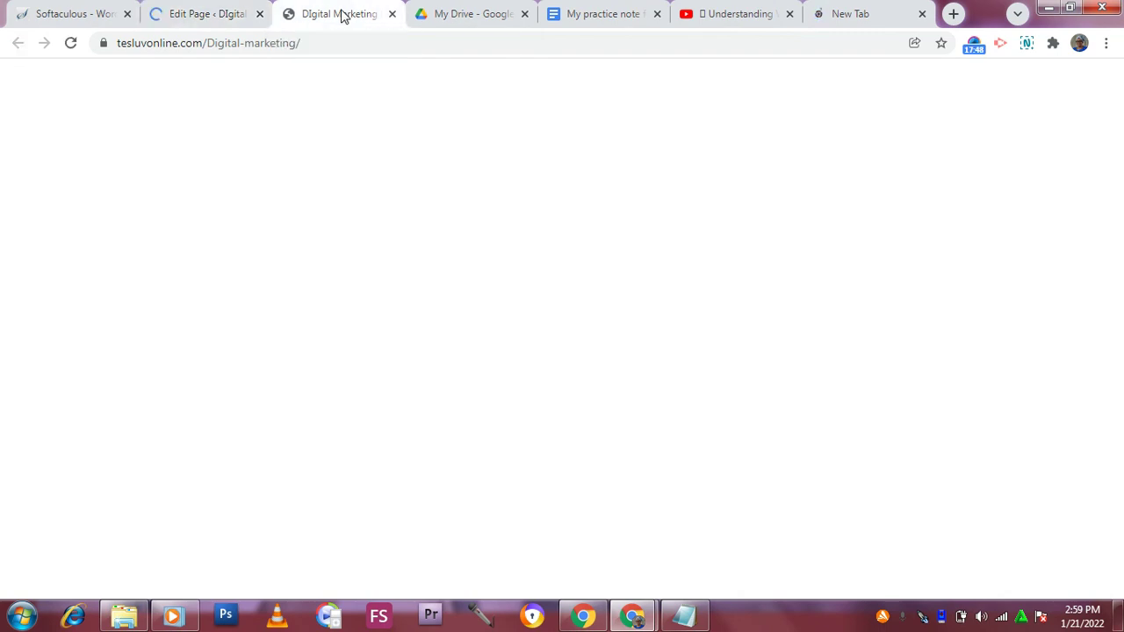
scroll(579, 299, down, 1)
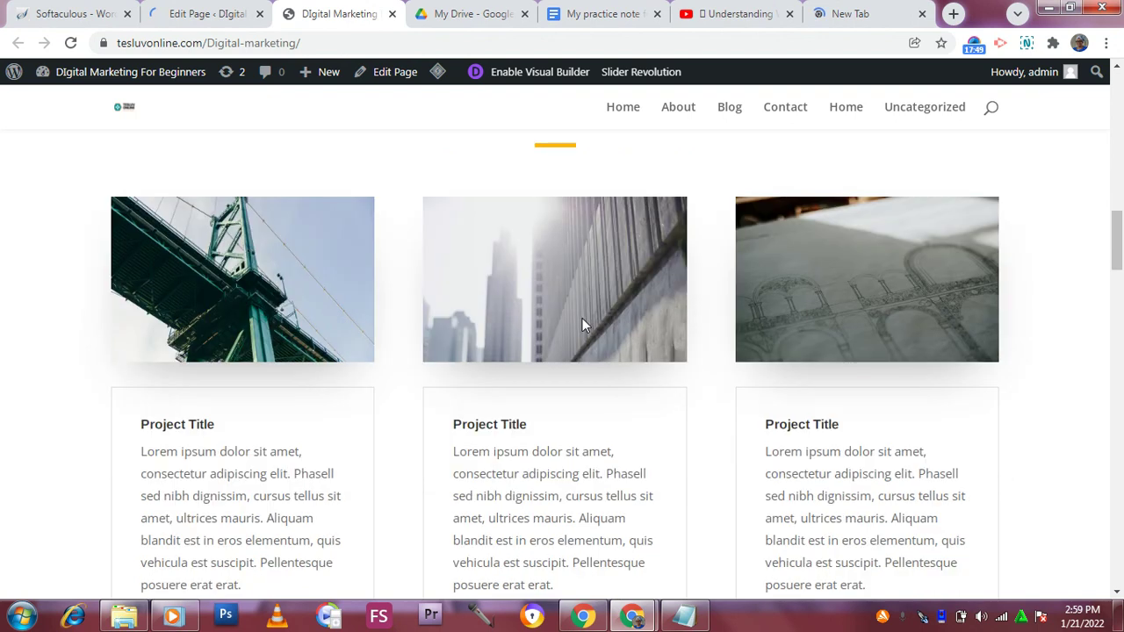
scroll(582, 324, down, 4)
scroll(553, 311, down, 5)
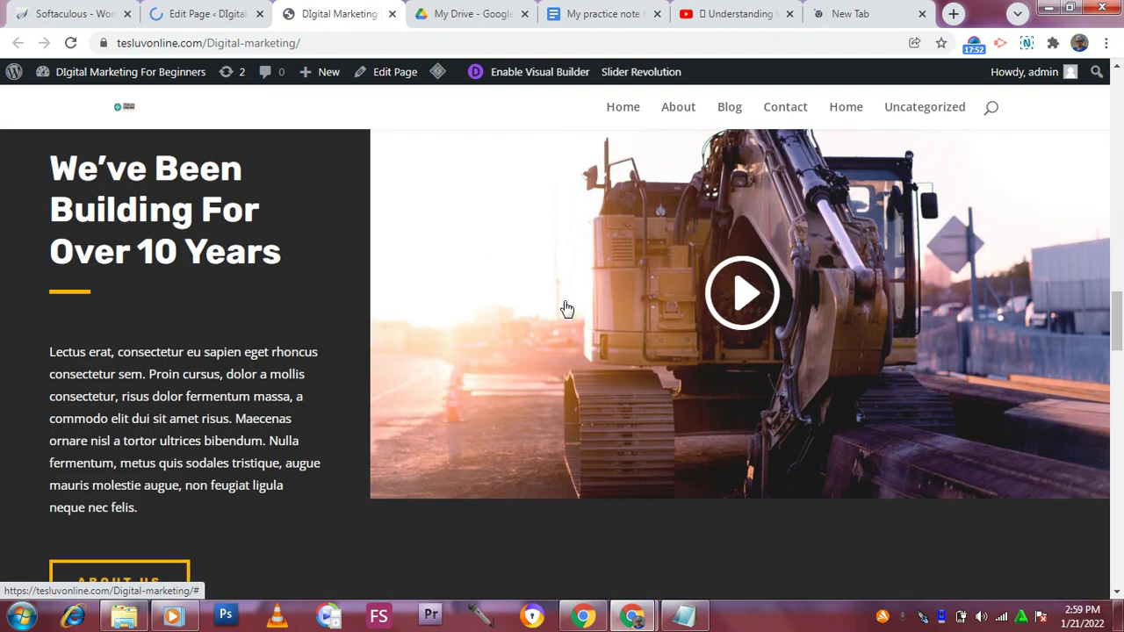
scroll(566, 309, up, 5)
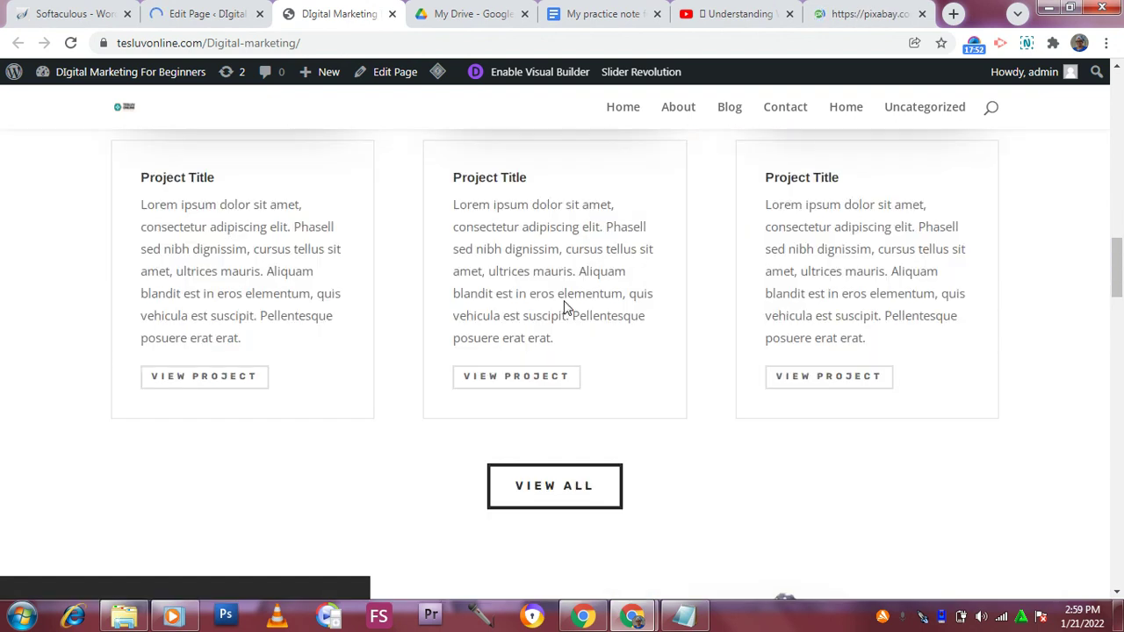
scroll(566, 307, up, 5)
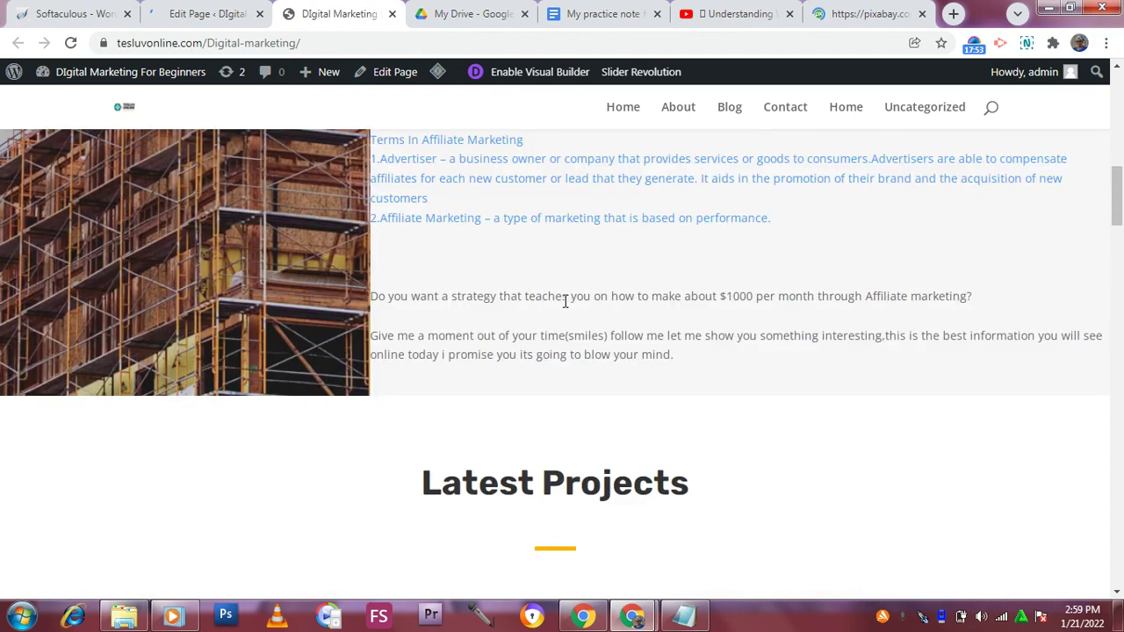
scroll(566, 303, up, 10)
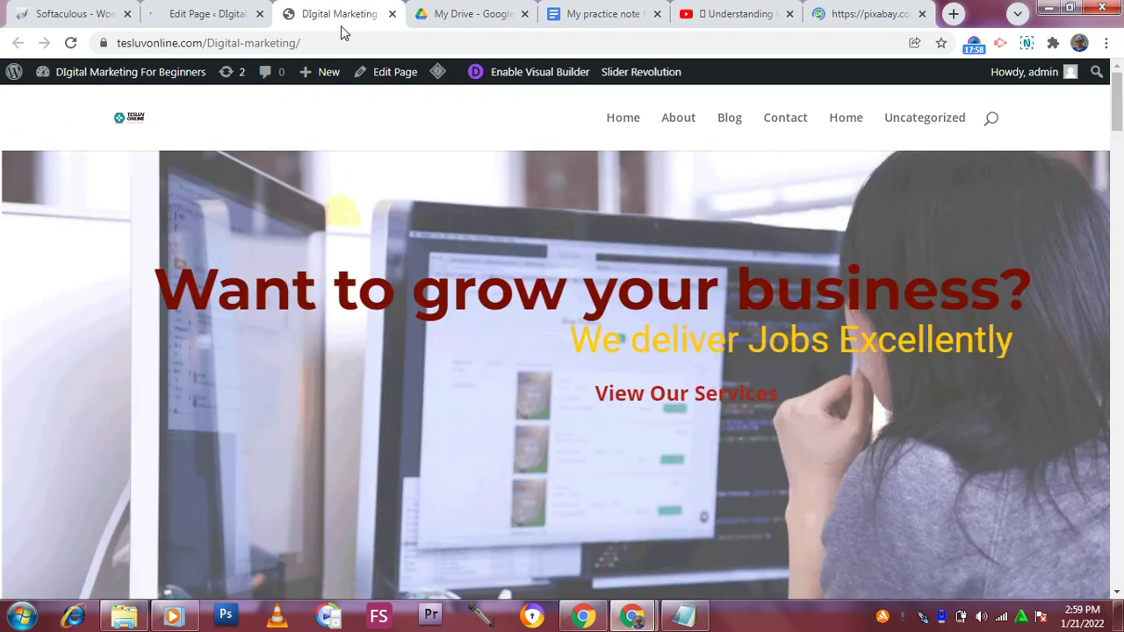
Delete the About Us section's first row, the one holding a Text and a Divider module, from the Home page editor
click(250, 16)
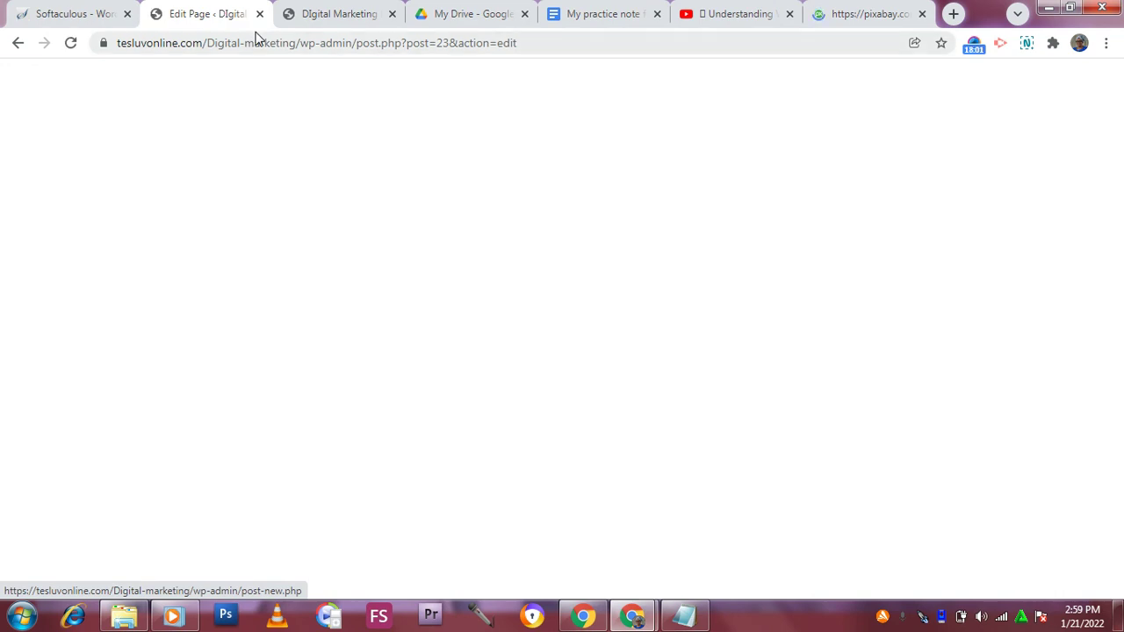
scroll(399, 344, down, 1)
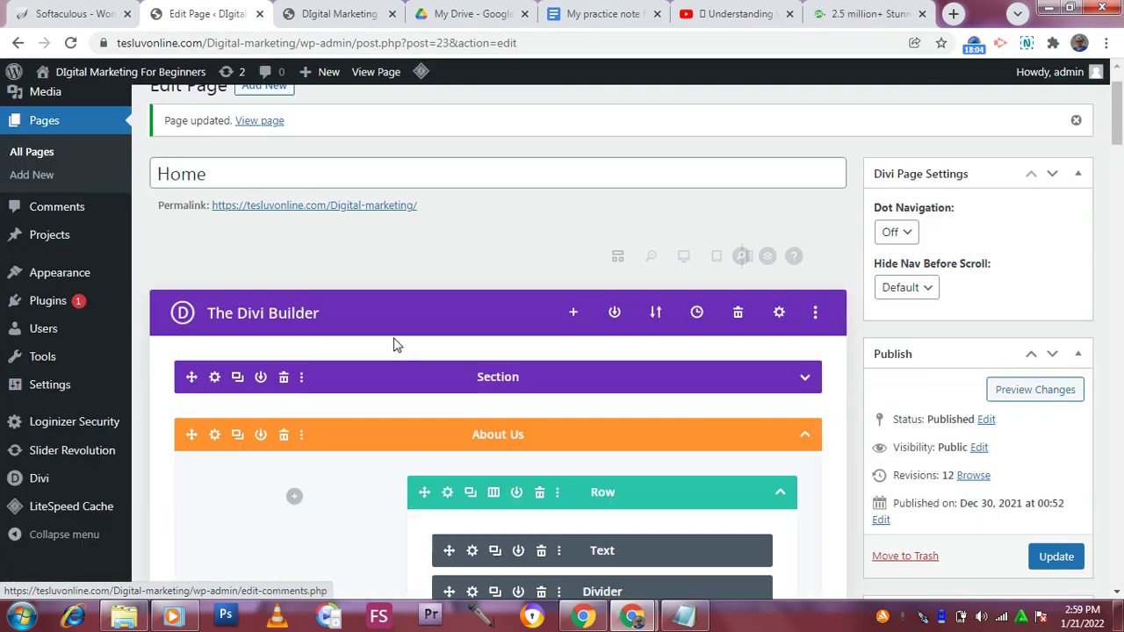
scroll(408, 349, down, 2)
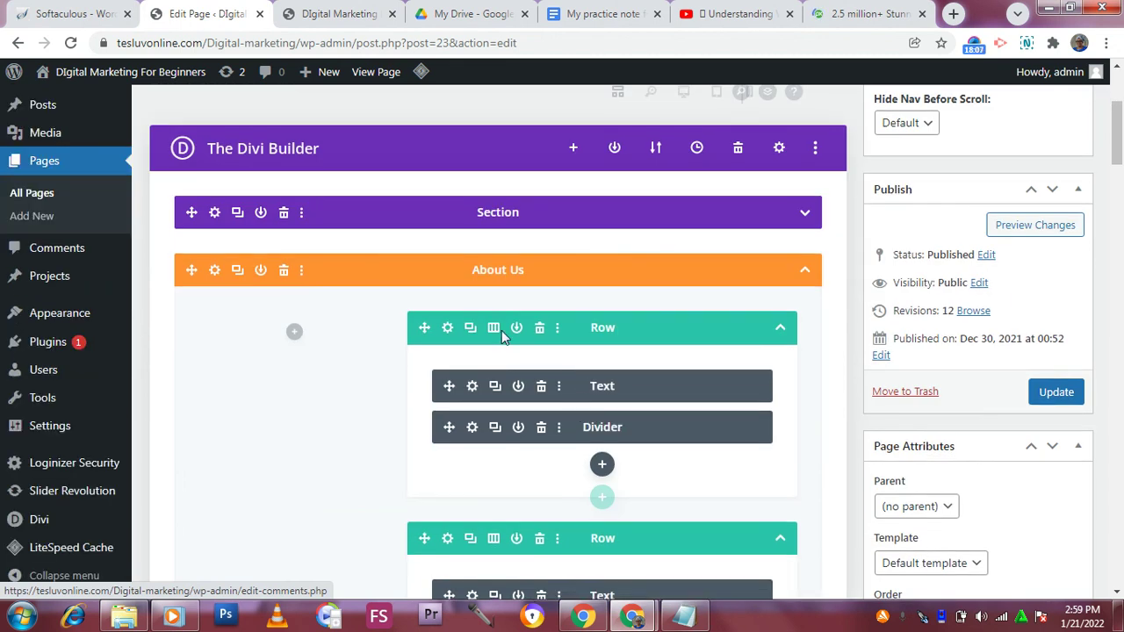
scroll(501, 330, down, 2)
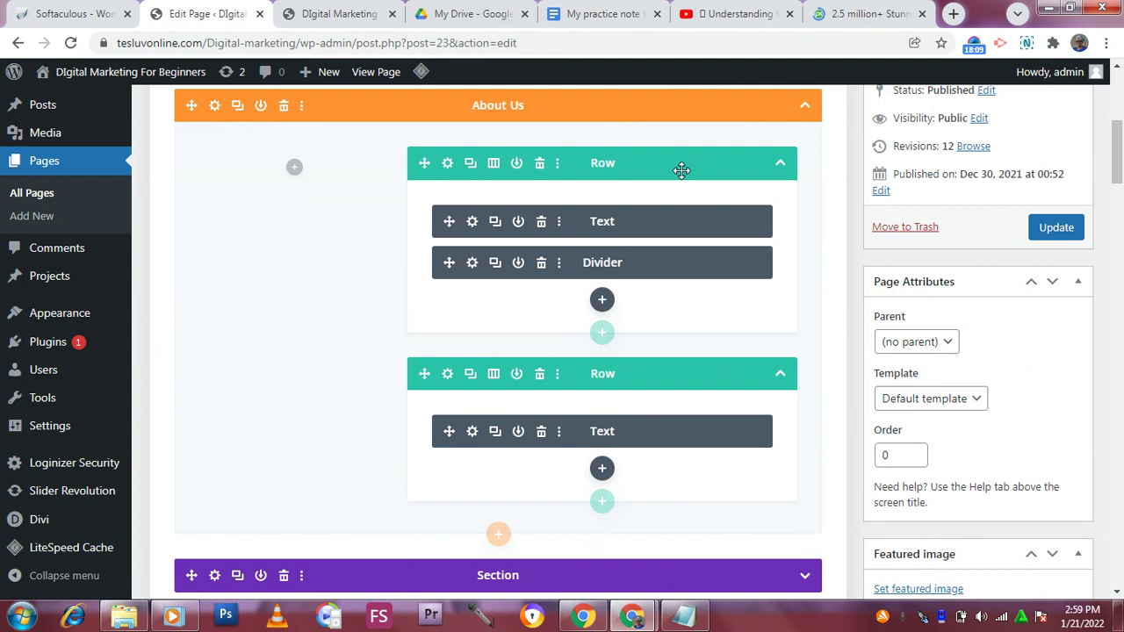
scroll(785, 163, down, 1)
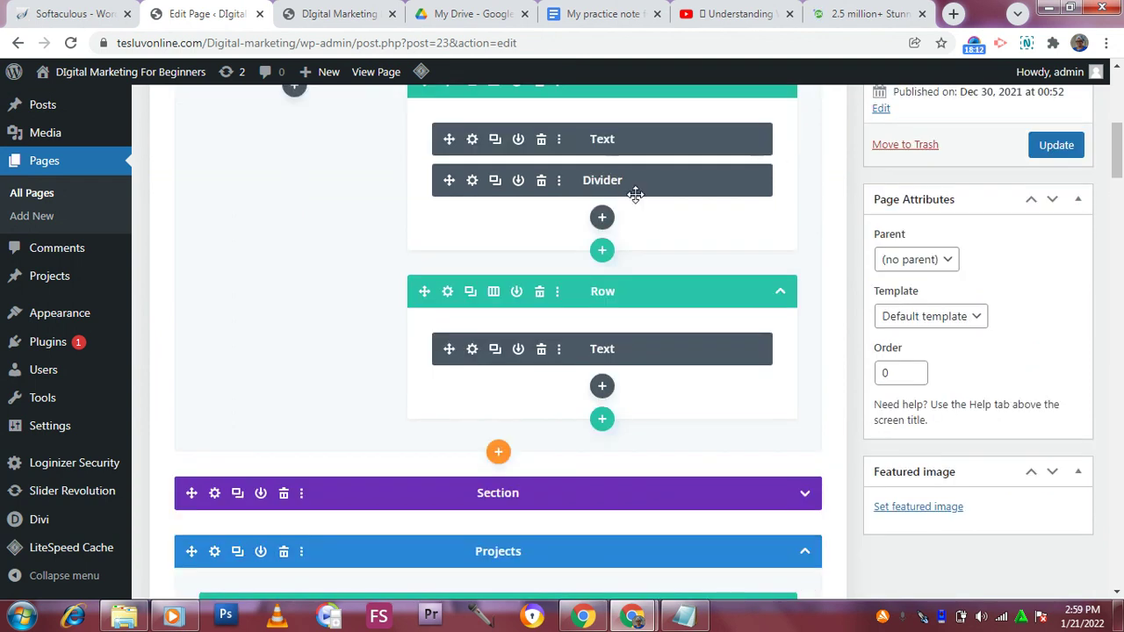
scroll(635, 194, up, 2)
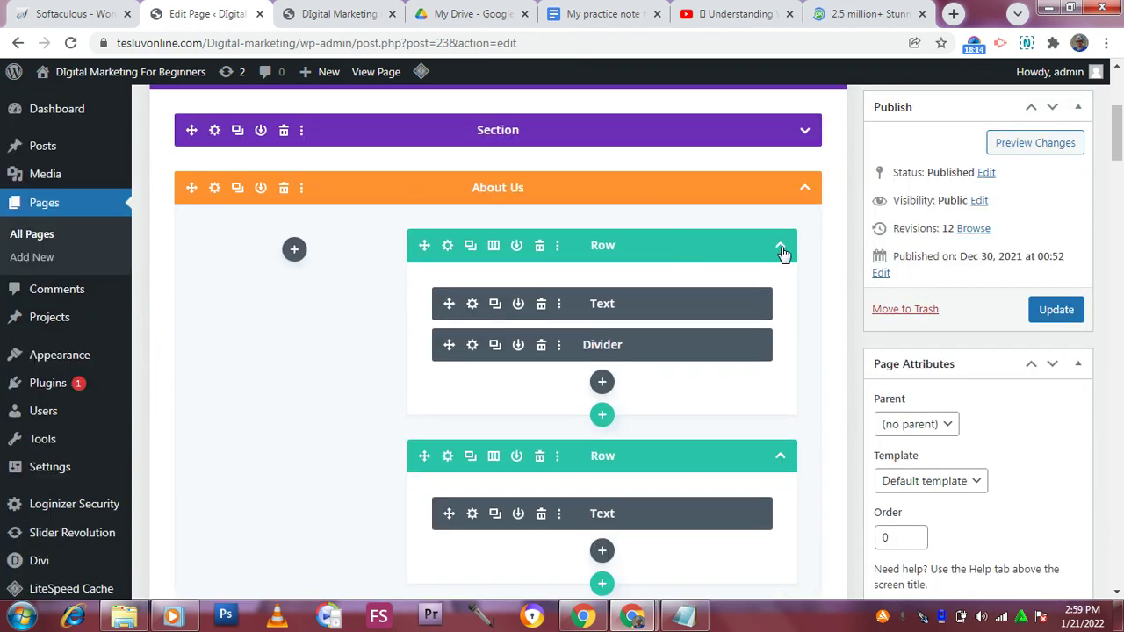
click(539, 246)
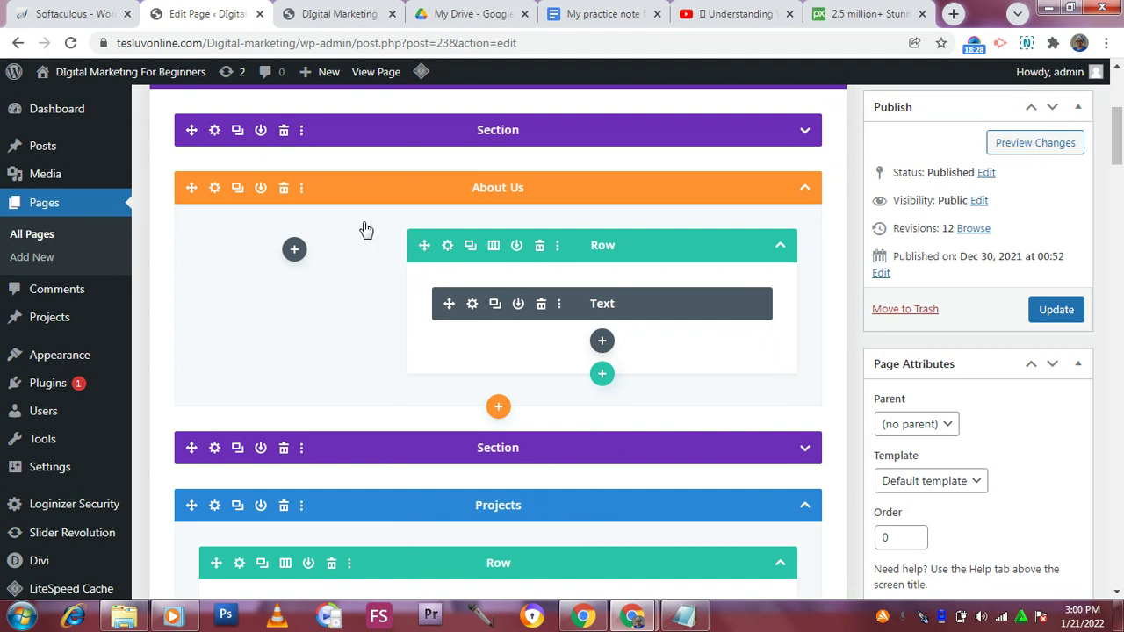
click(421, 245)
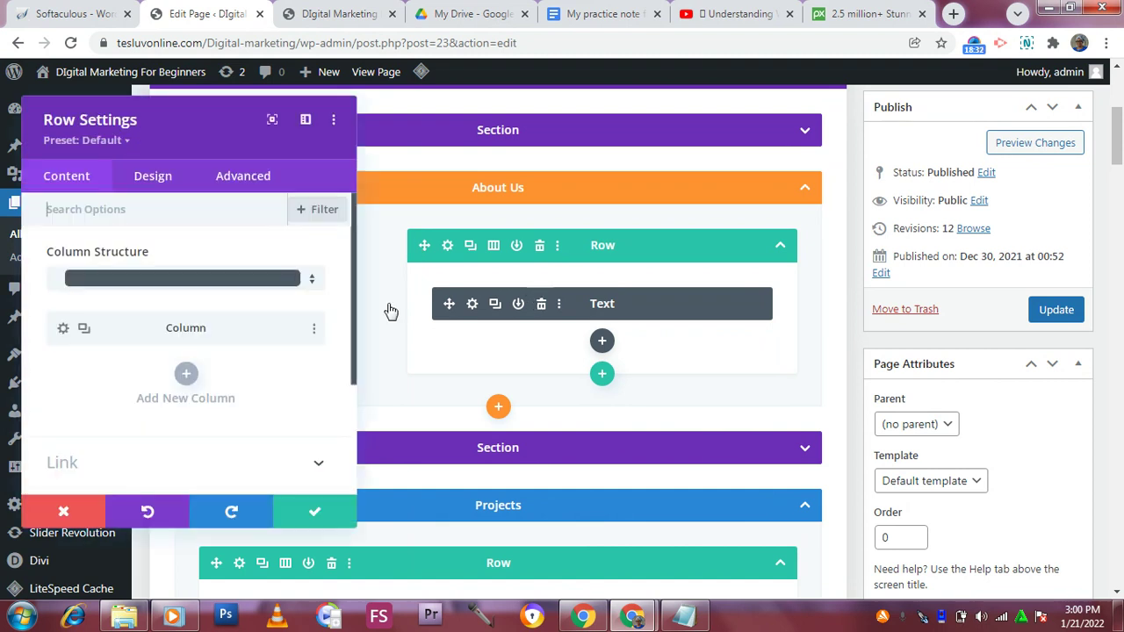
scroll(228, 337, down, 3)
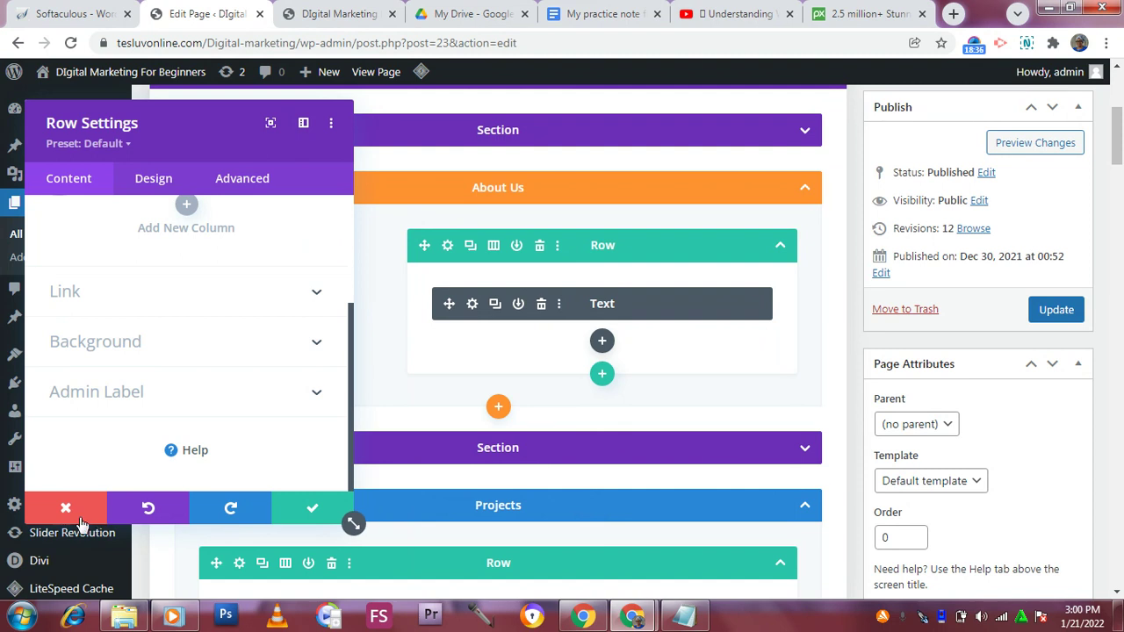
key(Escape)
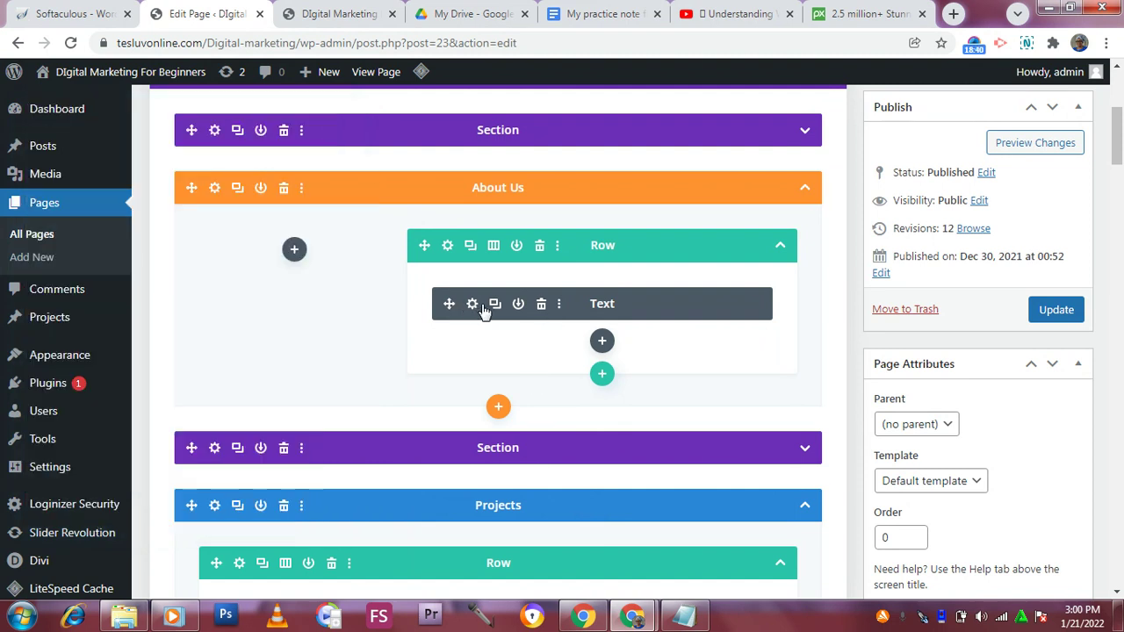
Format the About Us text module's linked text, from "Definitions" through the Affiliate Marketing term, as Heading 2
click(474, 305)
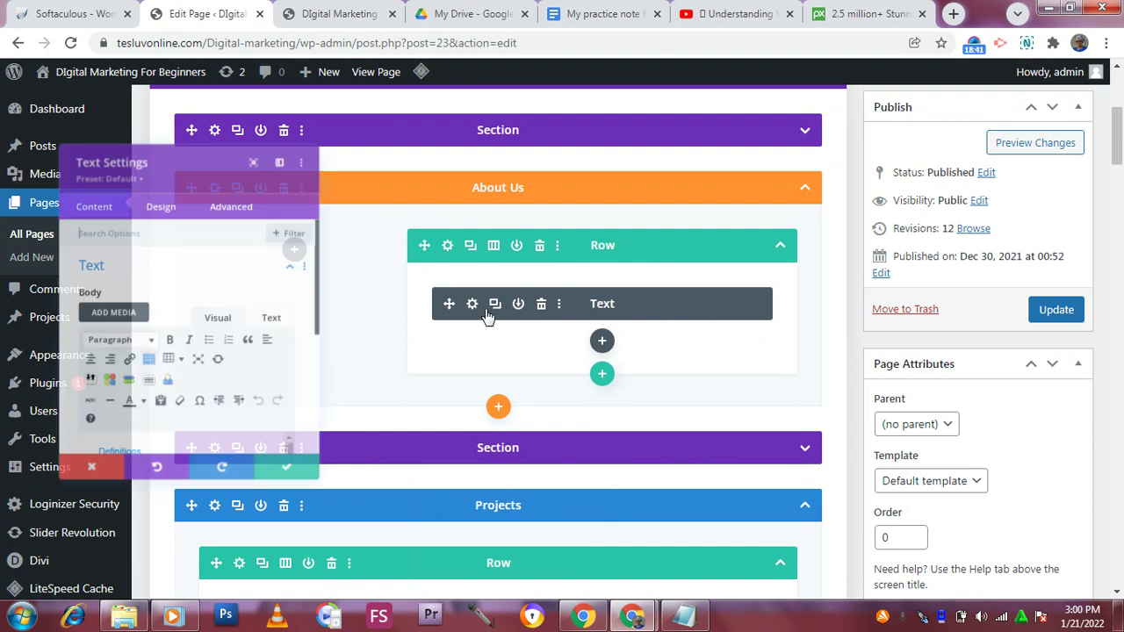
scroll(96, 378, down, 3)
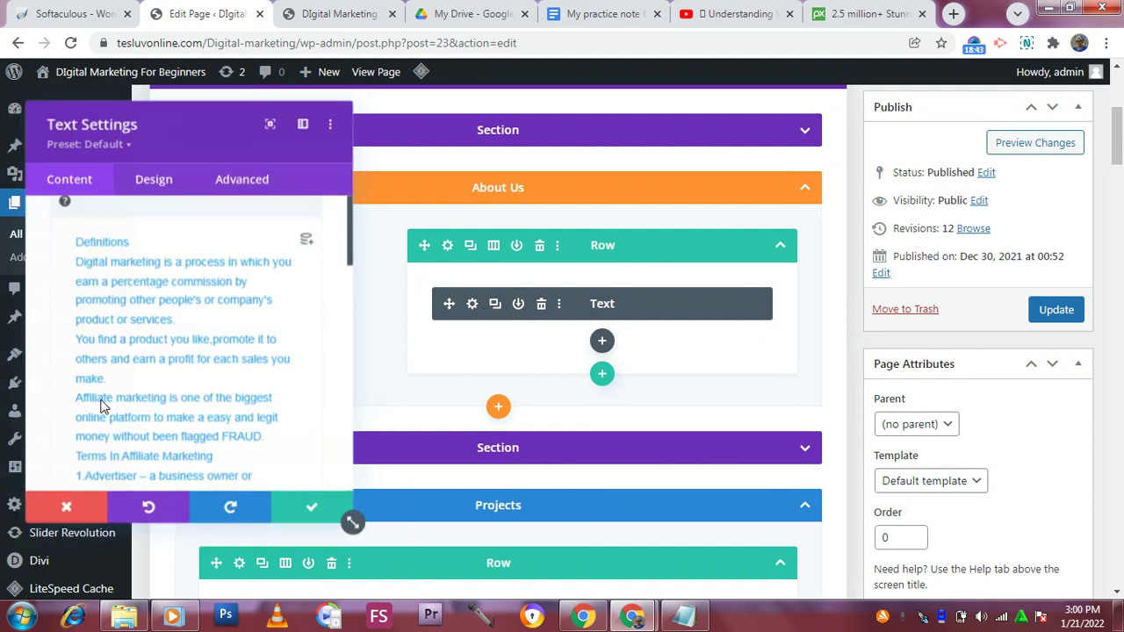
scroll(173, 362, up, 2)
scroll(121, 378, down, 2)
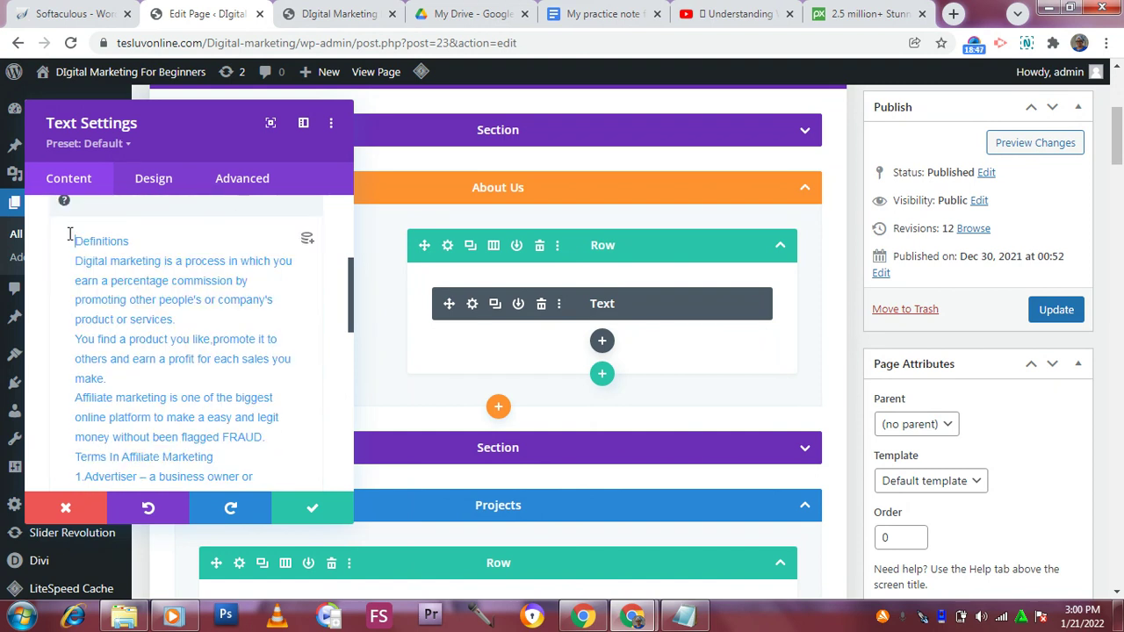
click(97, 264)
click(201, 414)
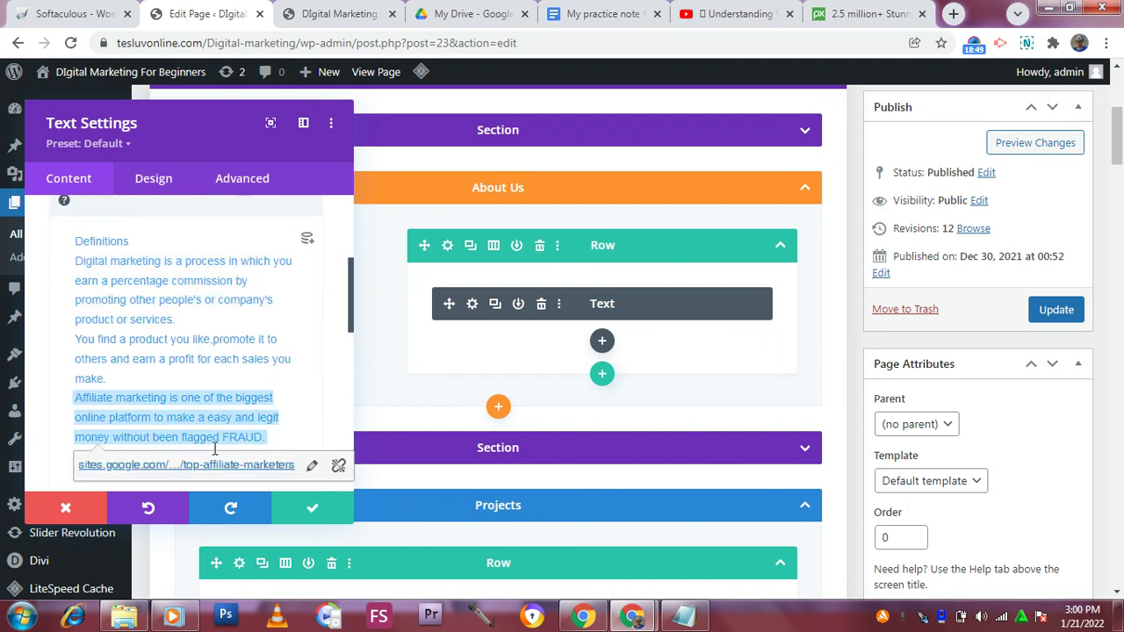
click(214, 447)
click(267, 427)
scroll(272, 430, down, 1)
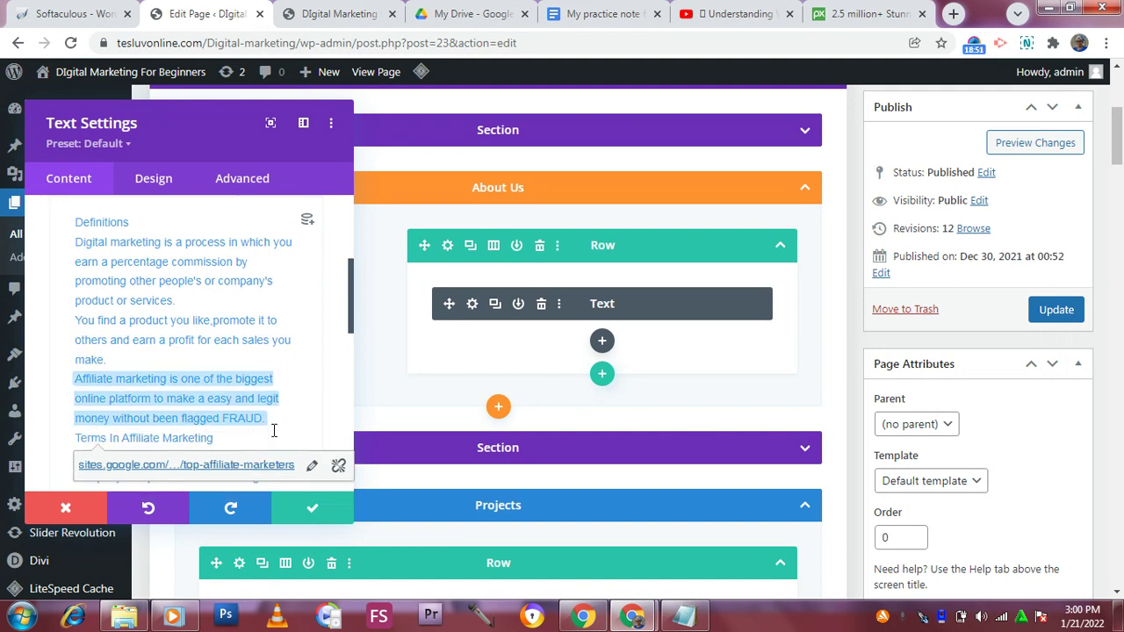
scroll(250, 399, down, 1)
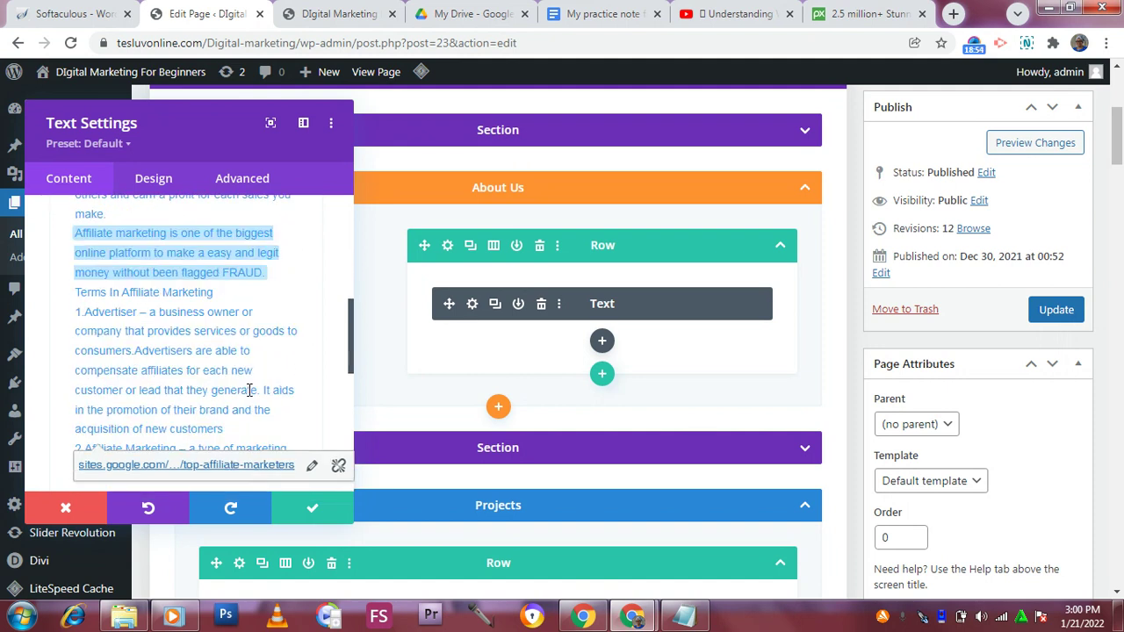
scroll(253, 393, down, 1)
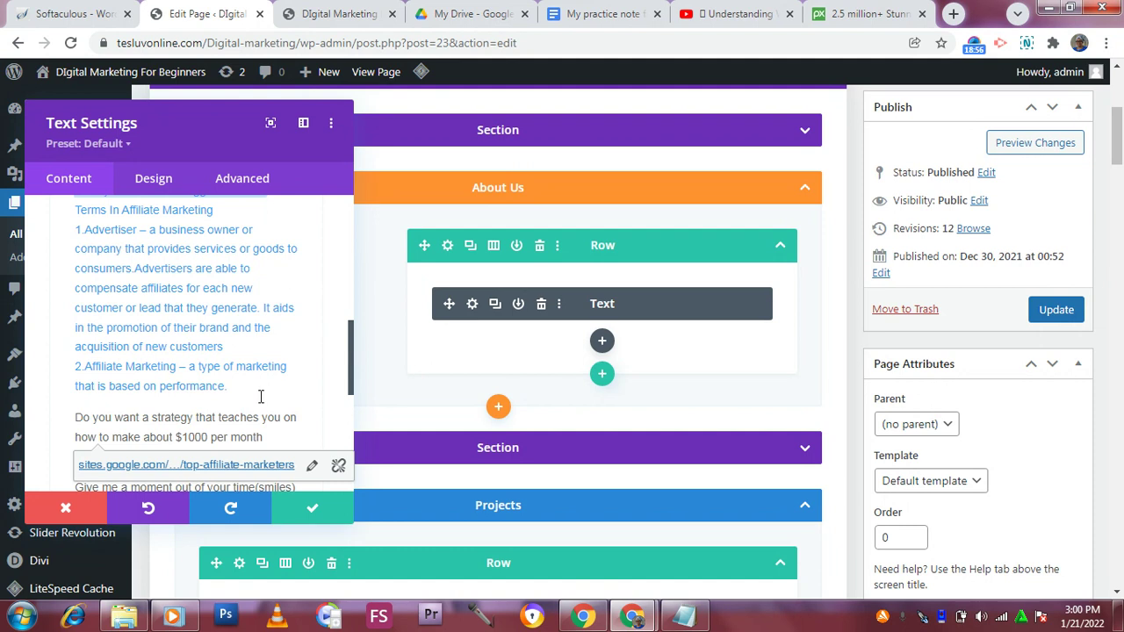
drag(270, 386, 91, 180)
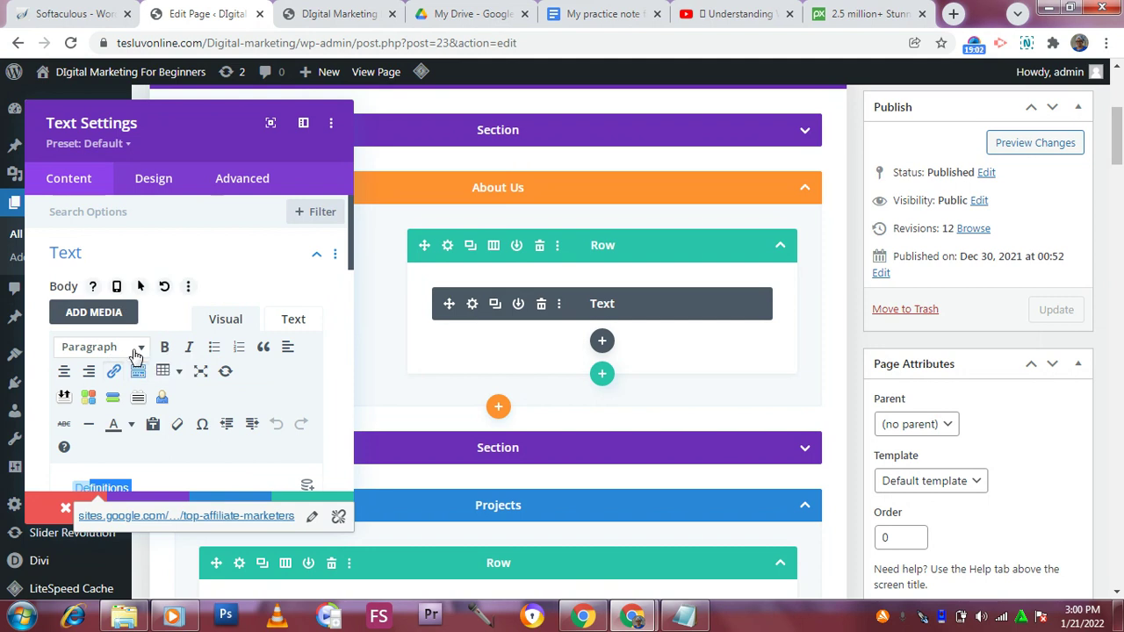
click(136, 351)
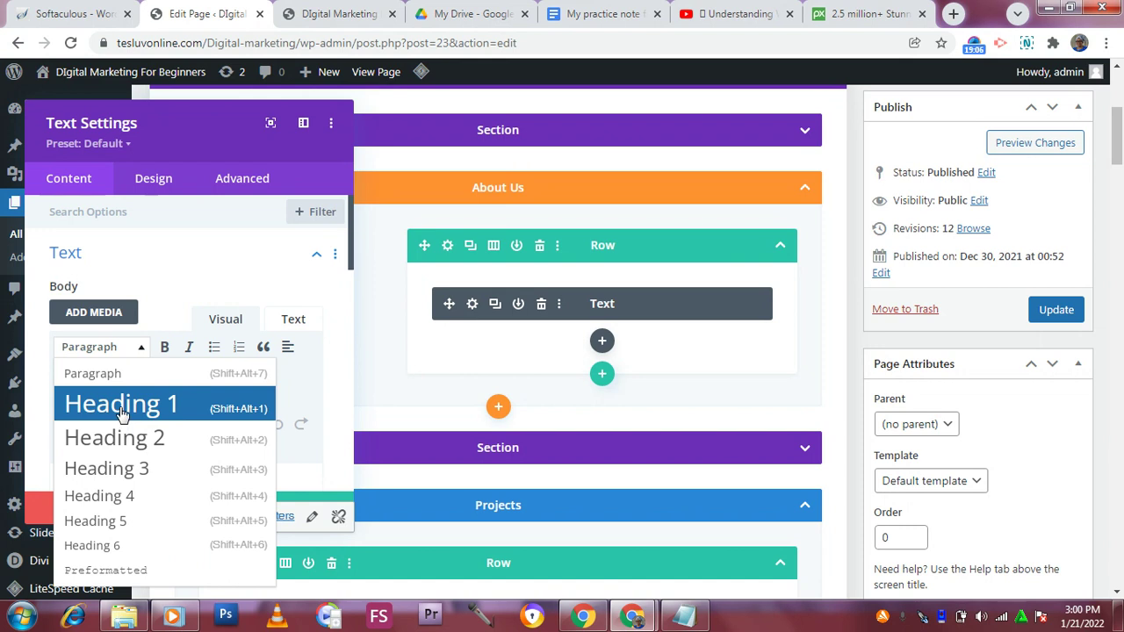
click(119, 439)
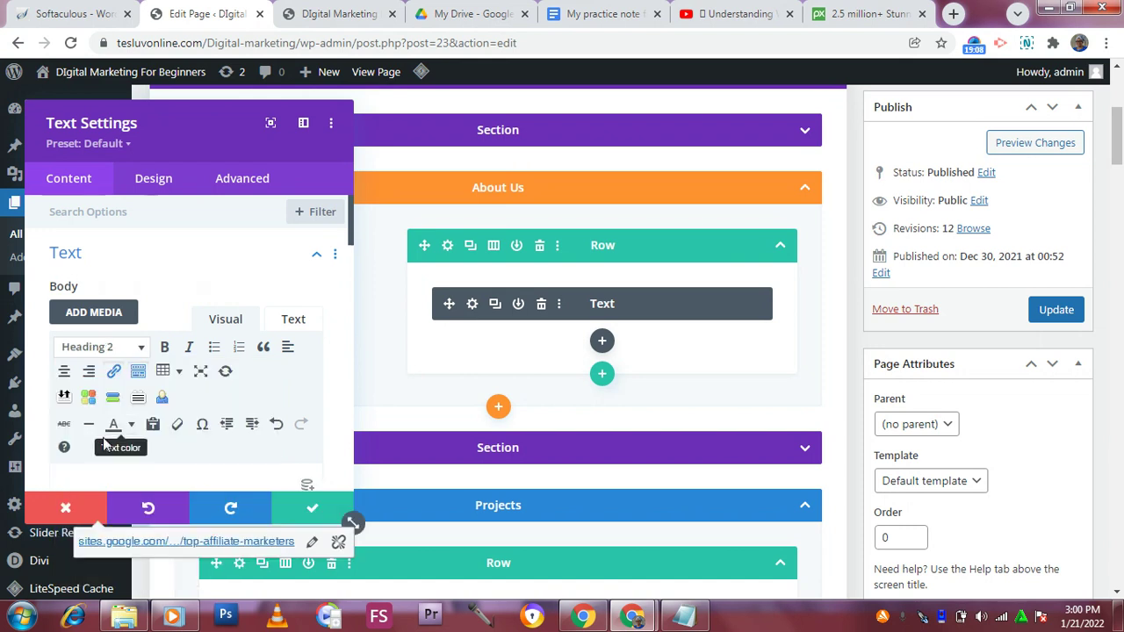
Format the two closing paragraphs of the About Us text, from "Do you want a strategy" onward, as Heading 4 and save the module
scroll(138, 391, down, 2)
scroll(138, 392, down, 2)
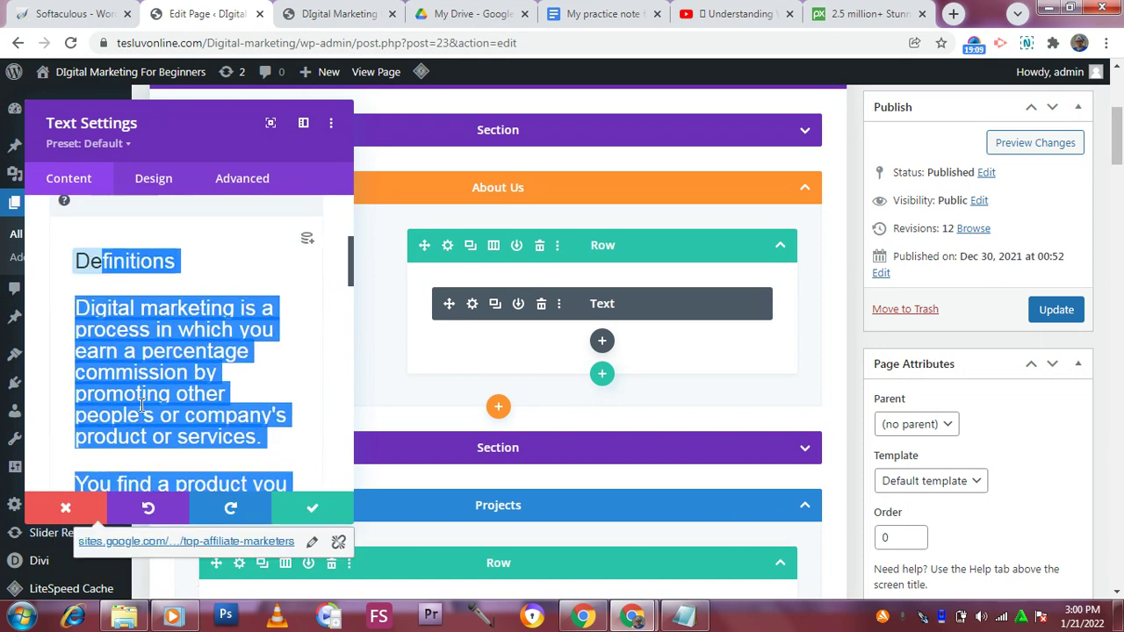
scroll(142, 393, down, 10)
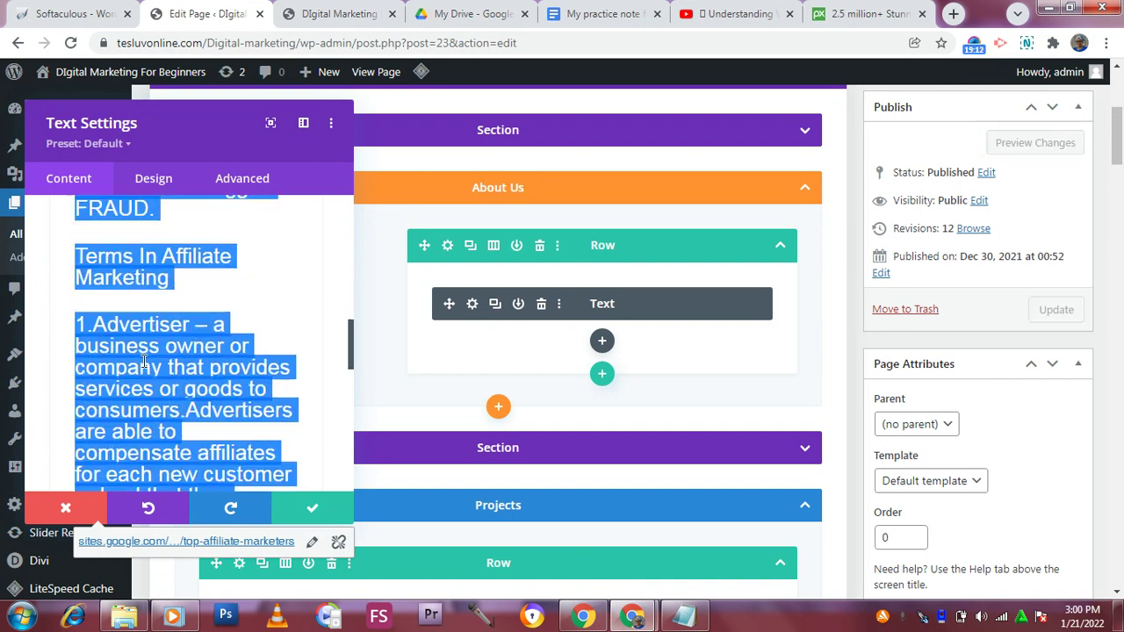
scroll(144, 360, down, 5)
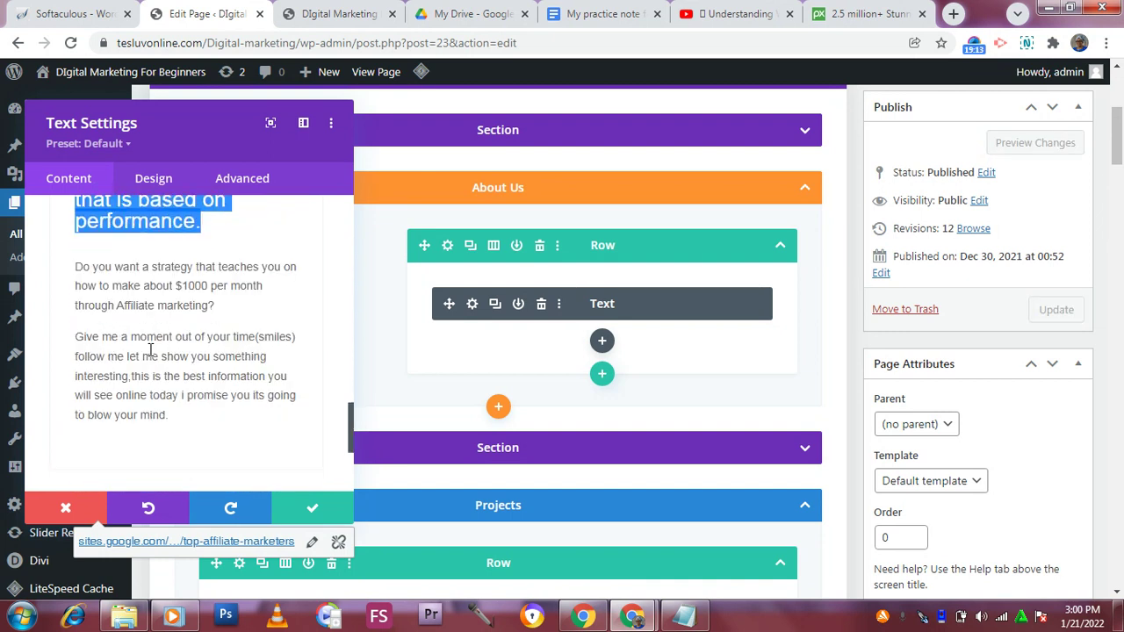
scroll(154, 347, down, 8)
scroll(167, 343, up, 6)
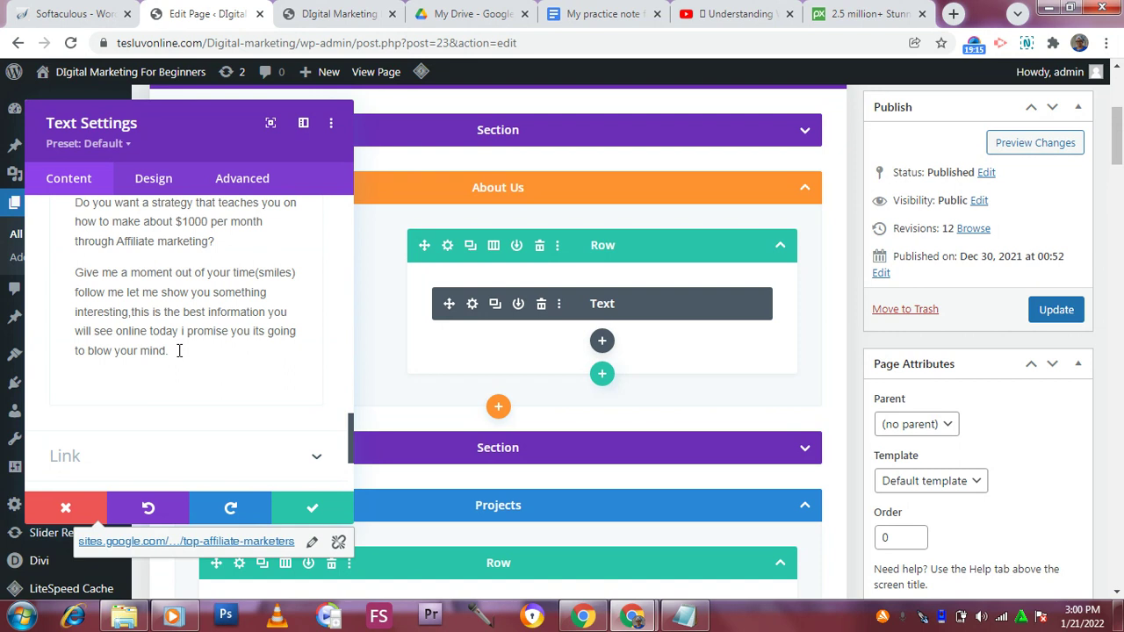
drag(179, 350, 76, 281)
key(BackSpace)
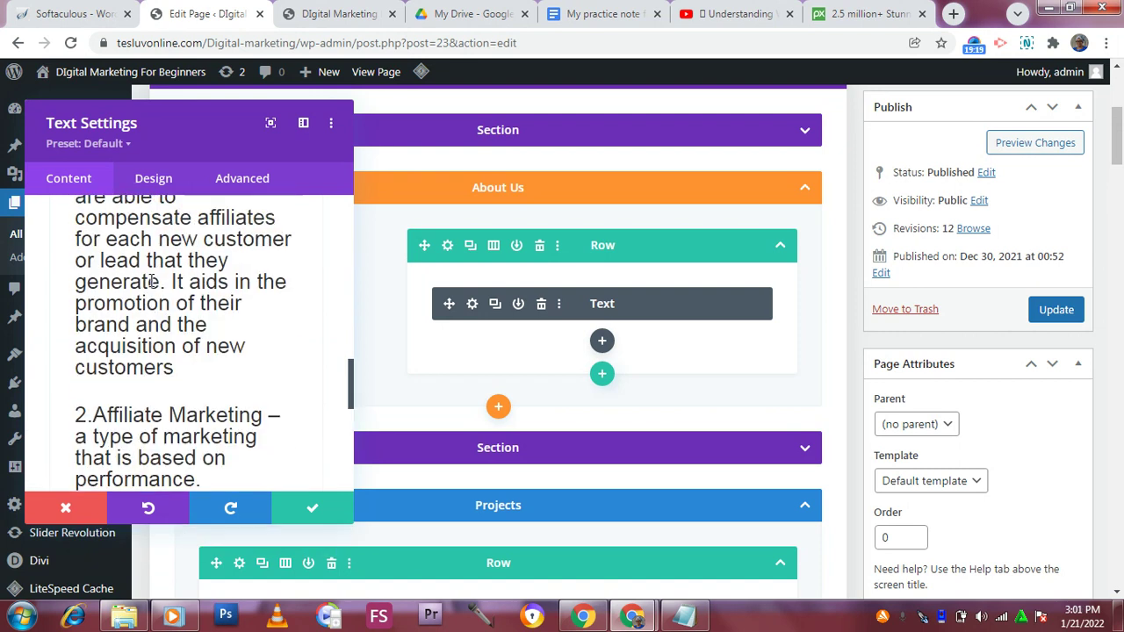
scroll(151, 281, up, 7)
scroll(151, 281, up, 10)
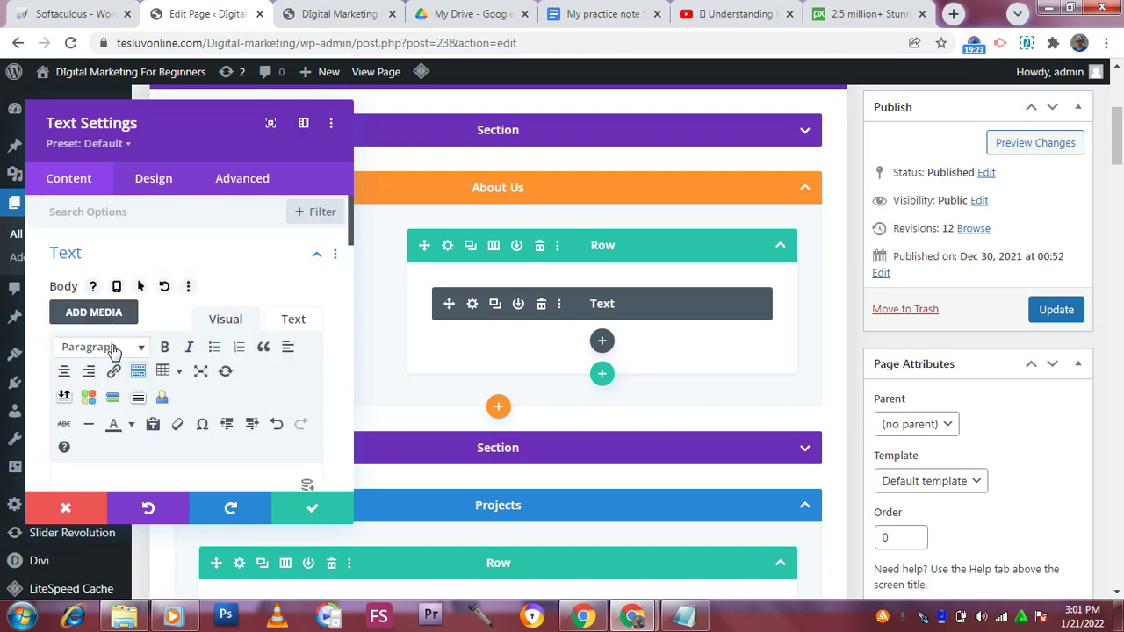
click(113, 348)
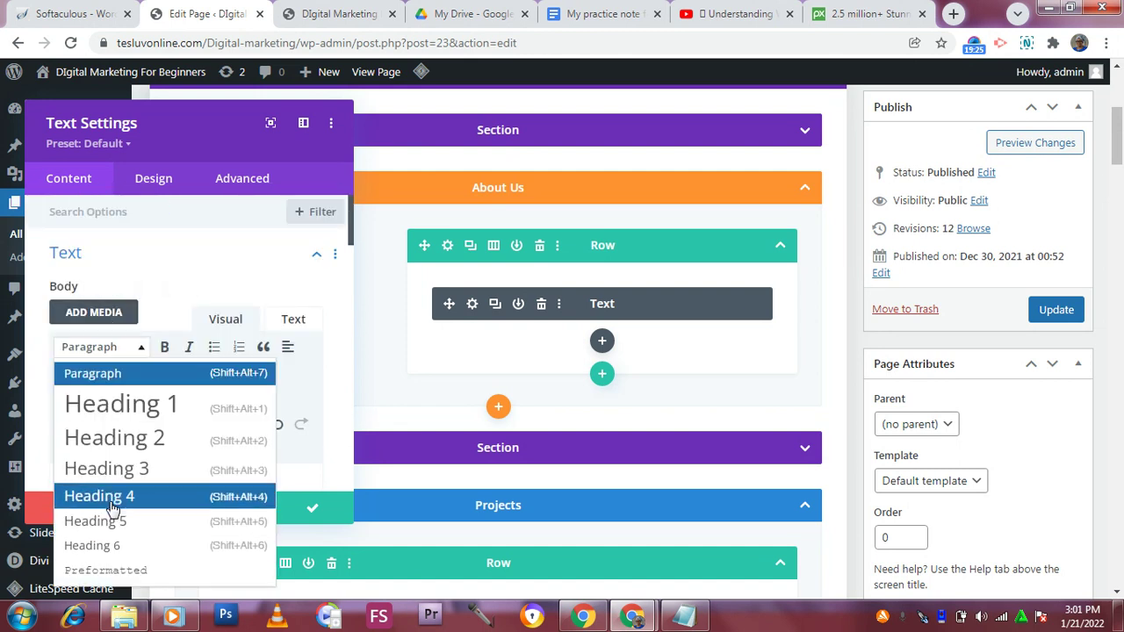
click(230, 492)
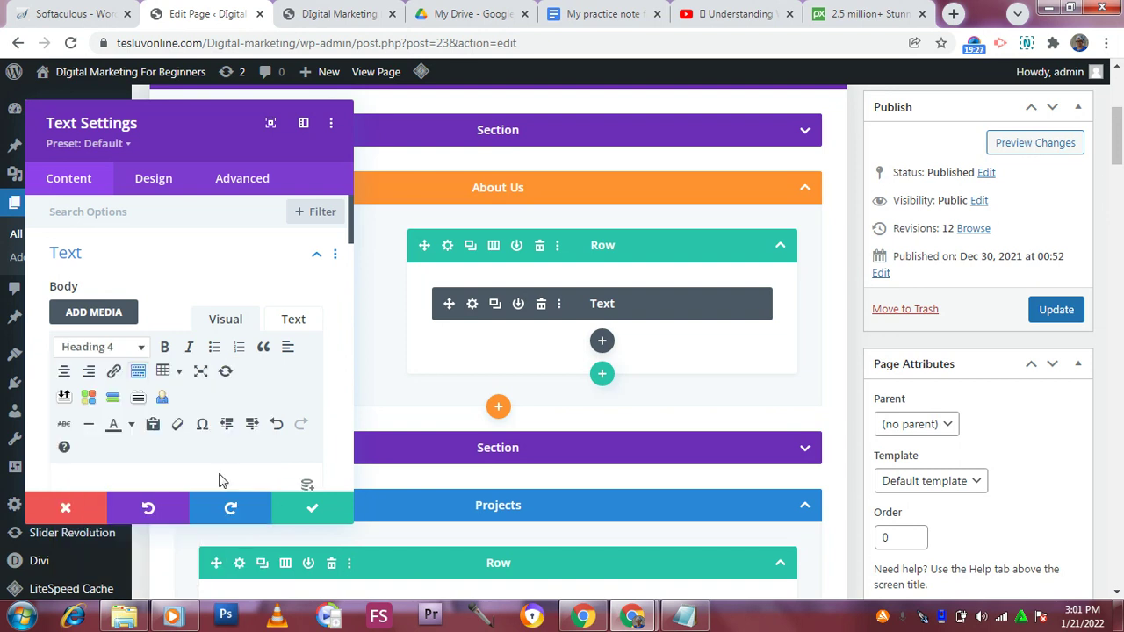
click(294, 509)
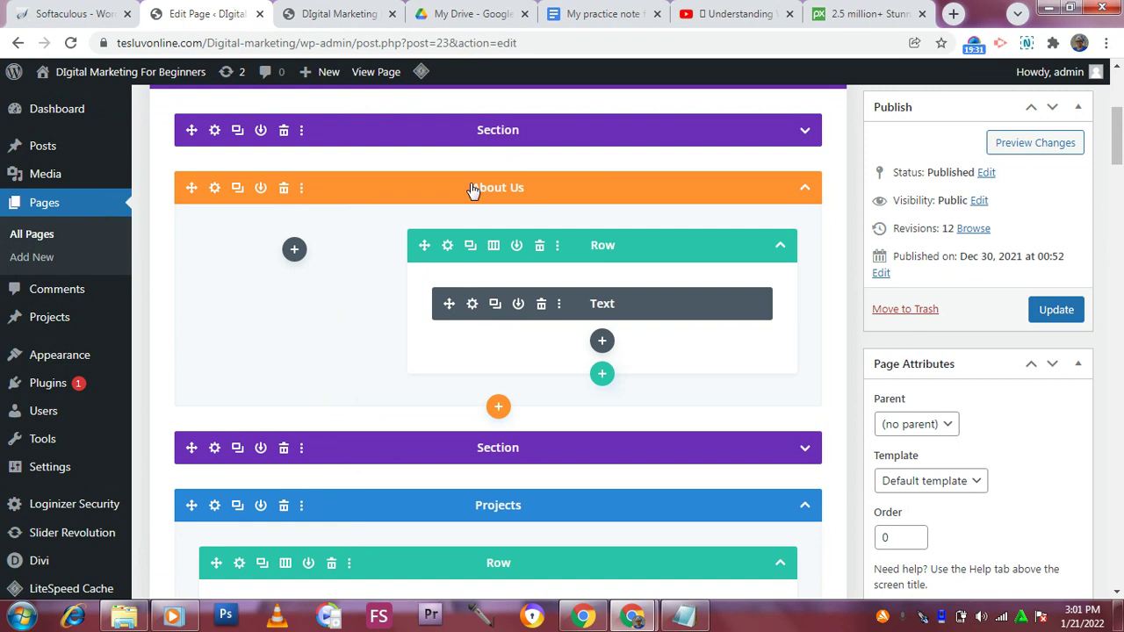
Update the Home page and reload the live page to review the About Us text formatting
click(1056, 310)
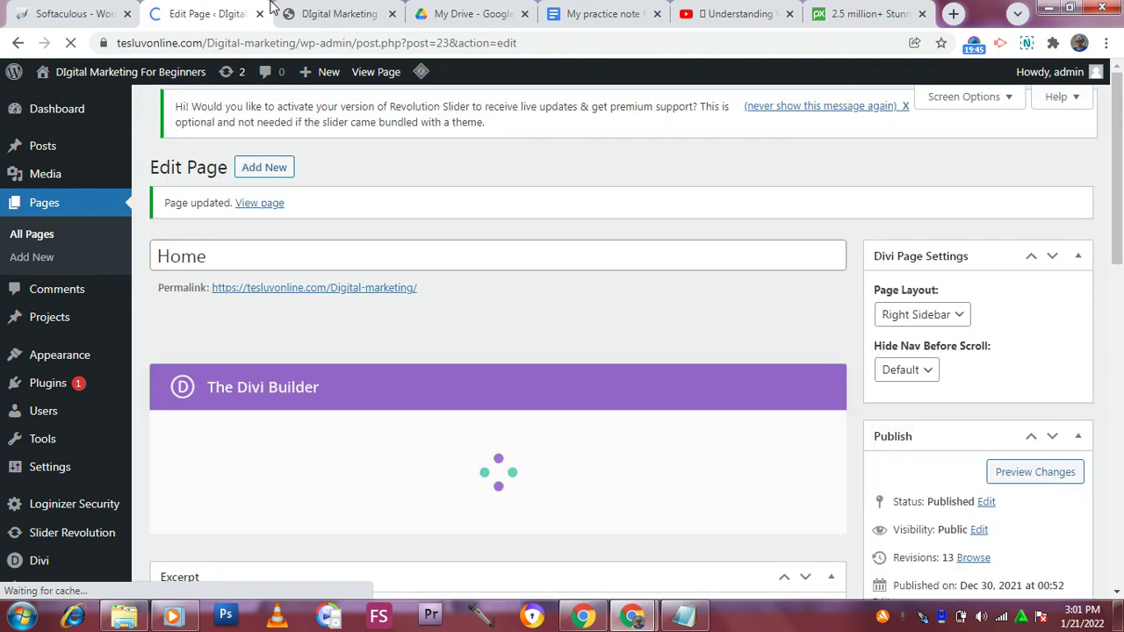
click(323, 14)
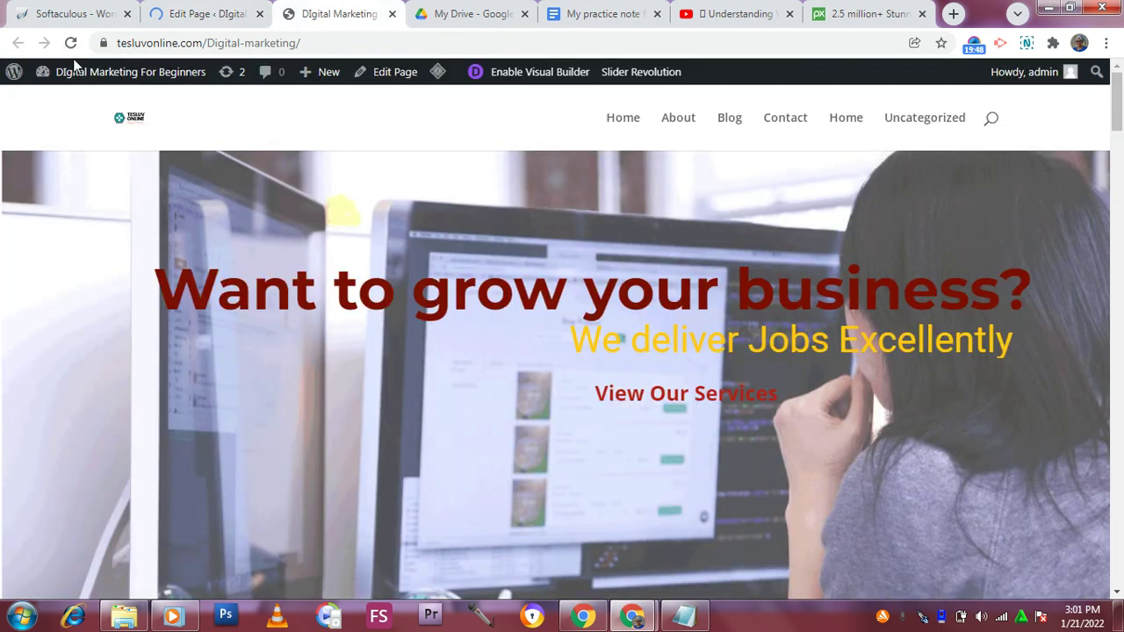
click(70, 43)
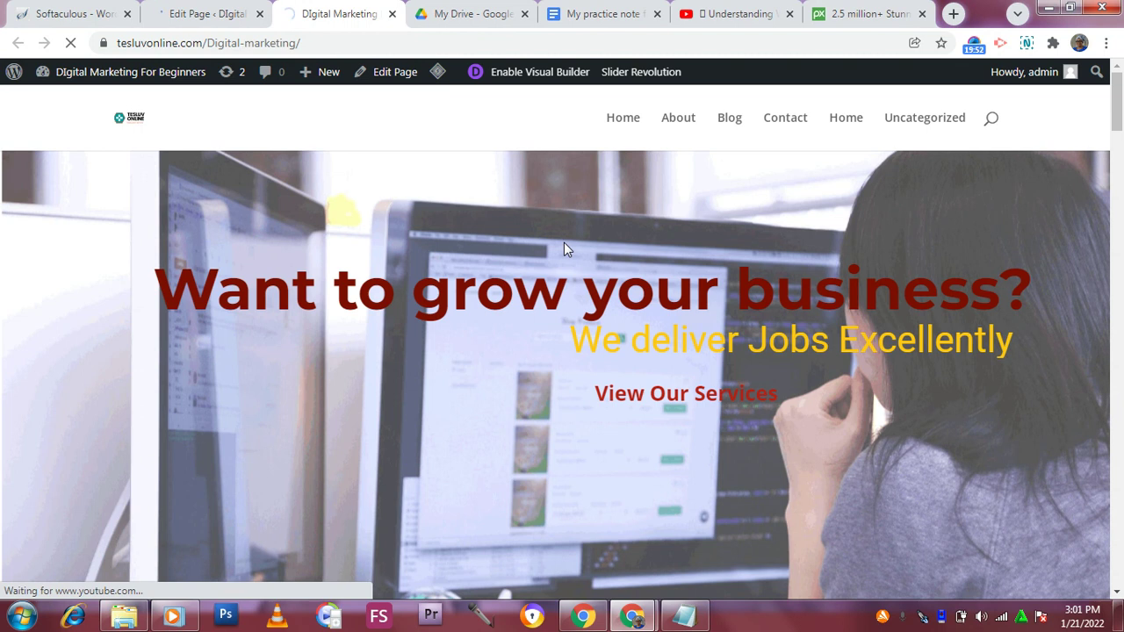
scroll(563, 250, down, 3)
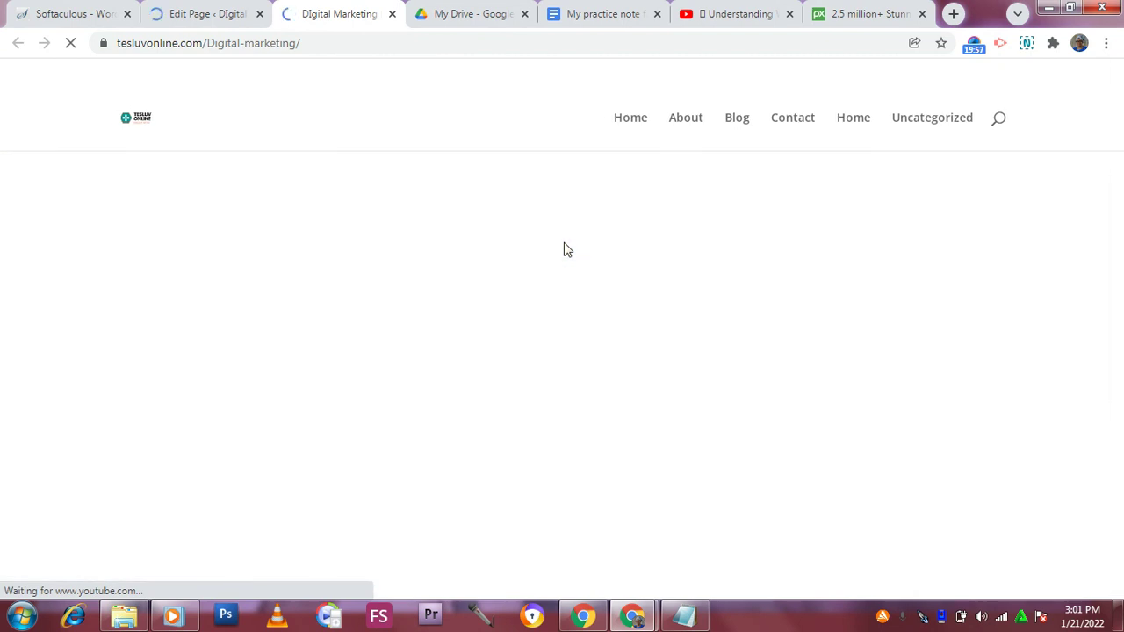
scroll(557, 281, down, 4)
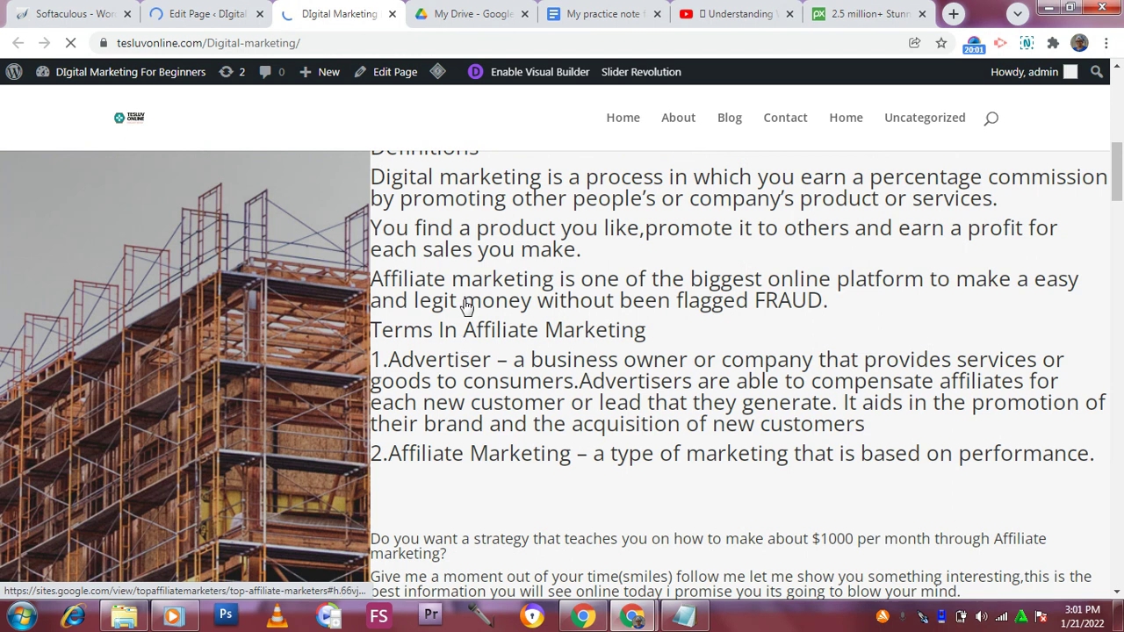
scroll(465, 305, down, 1)
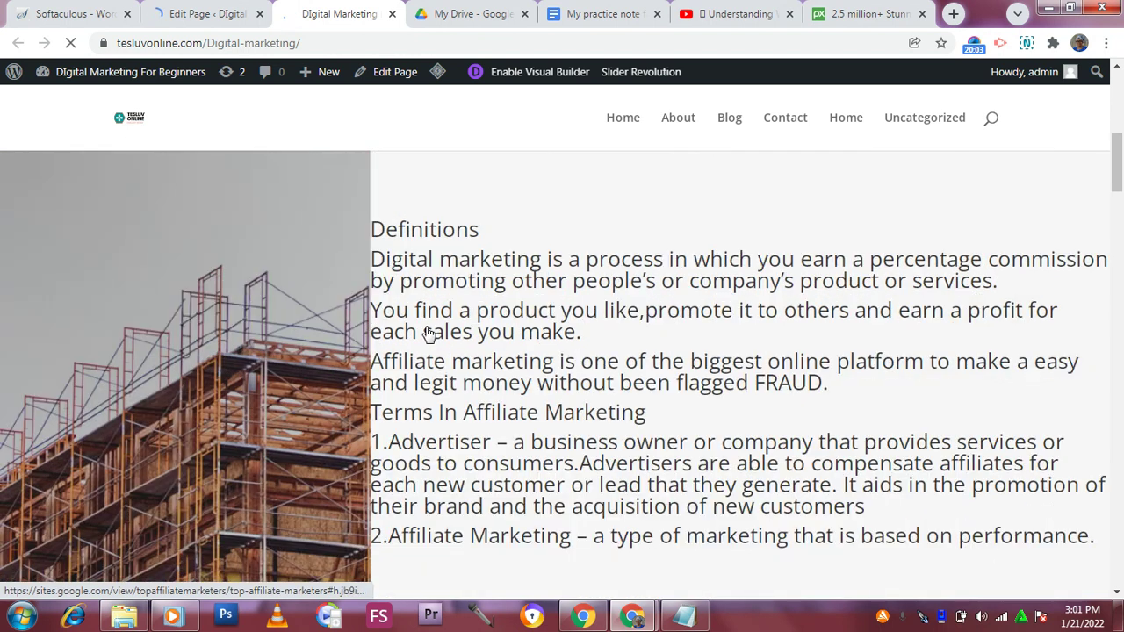
Review the reformatted About Us text on the live page, from the Definitions heading through the closing paragraphs
scroll(431, 325, down, 3)
scroll(351, 311, down, 2)
scroll(228, 295, up, 3)
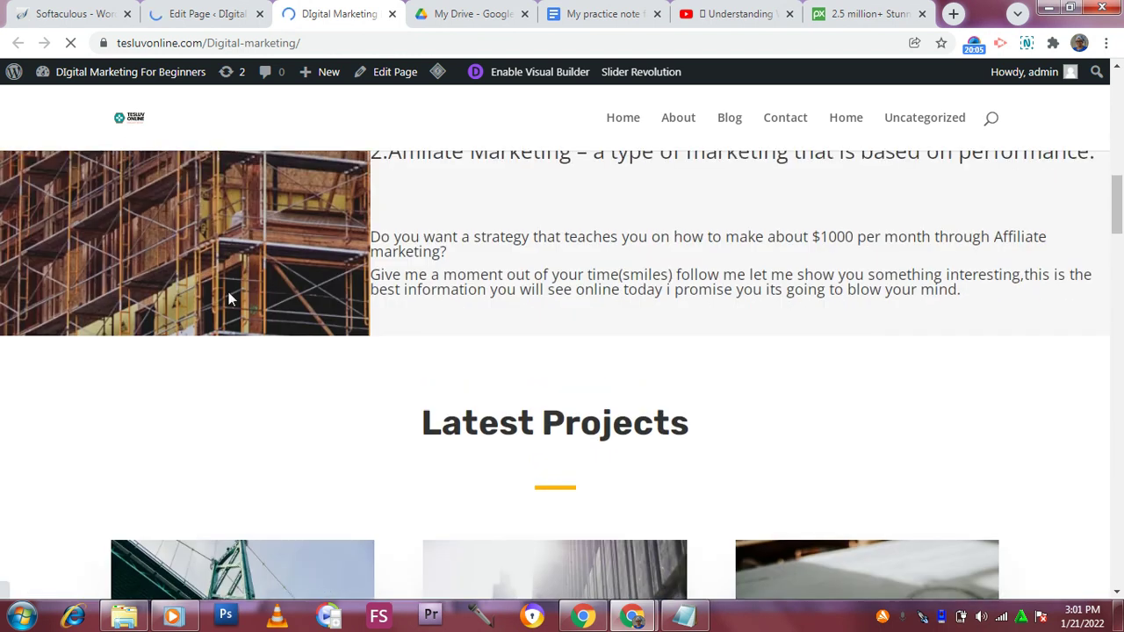
scroll(282, 291, up, 2)
scroll(276, 292, down, 3)
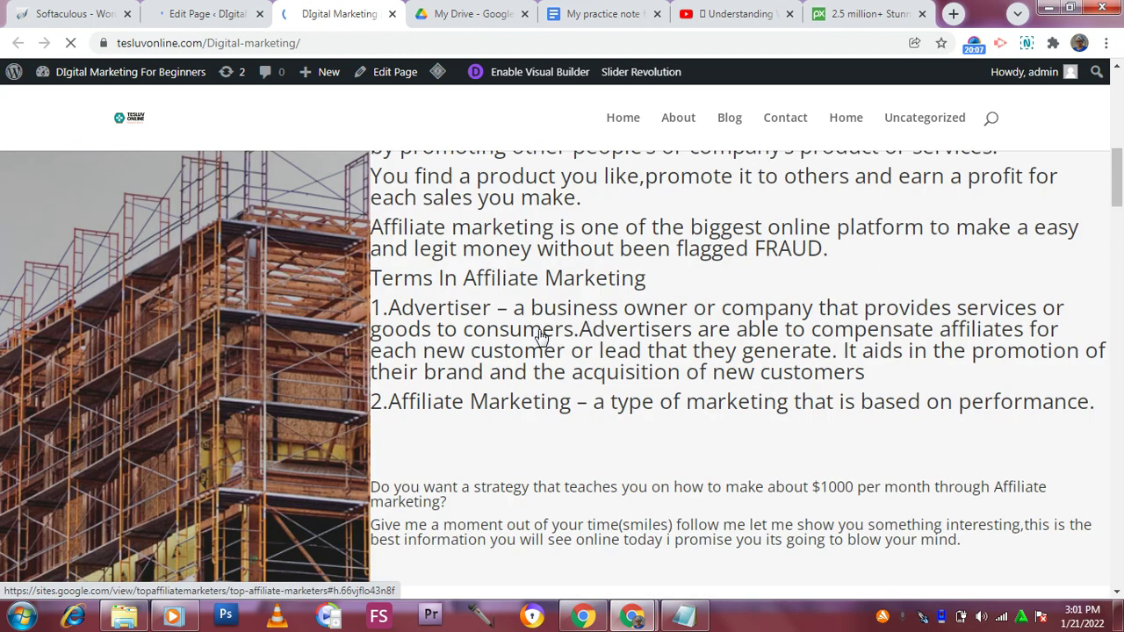
scroll(271, 293, up, 1)
scroll(271, 293, up, 3)
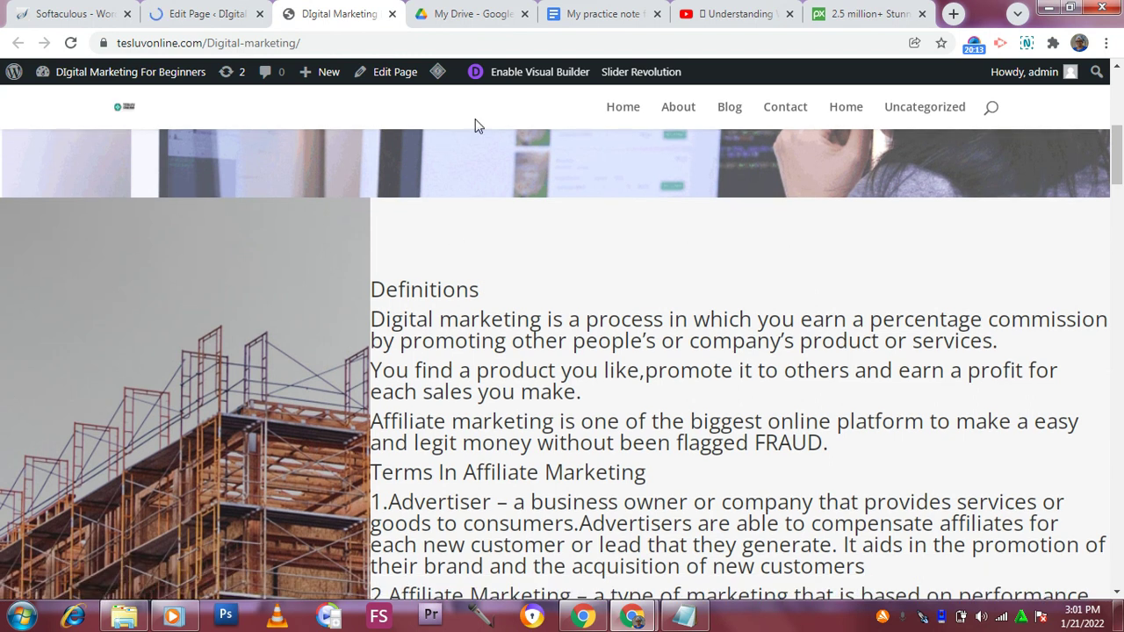
Open the live Home page in the Visual Builder and wait for it to load
click(514, 72)
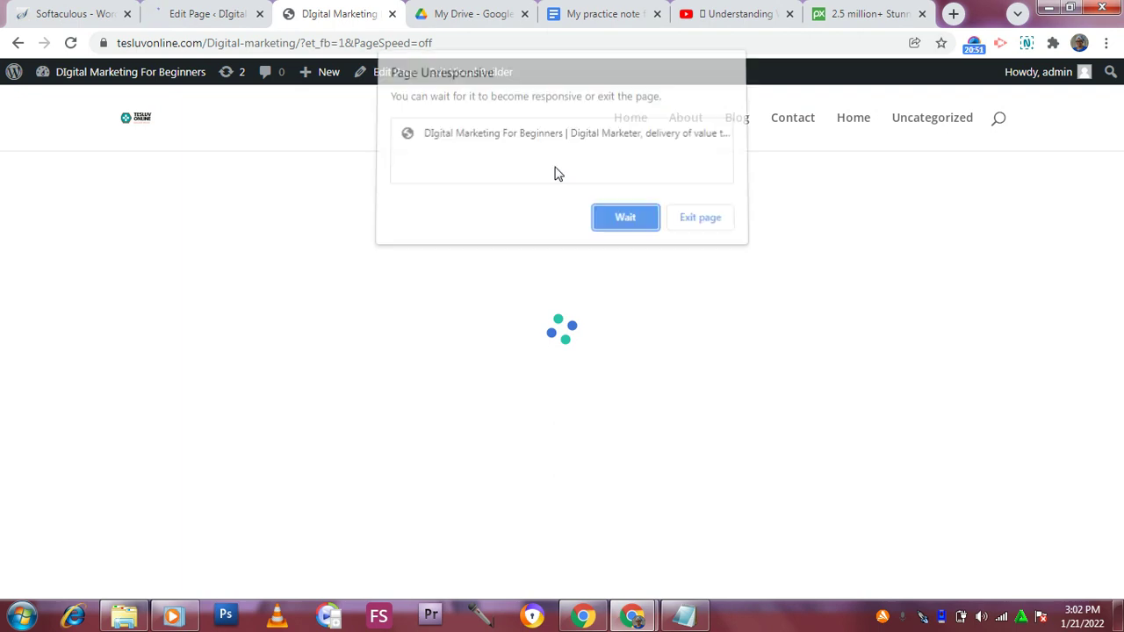
click(623, 221)
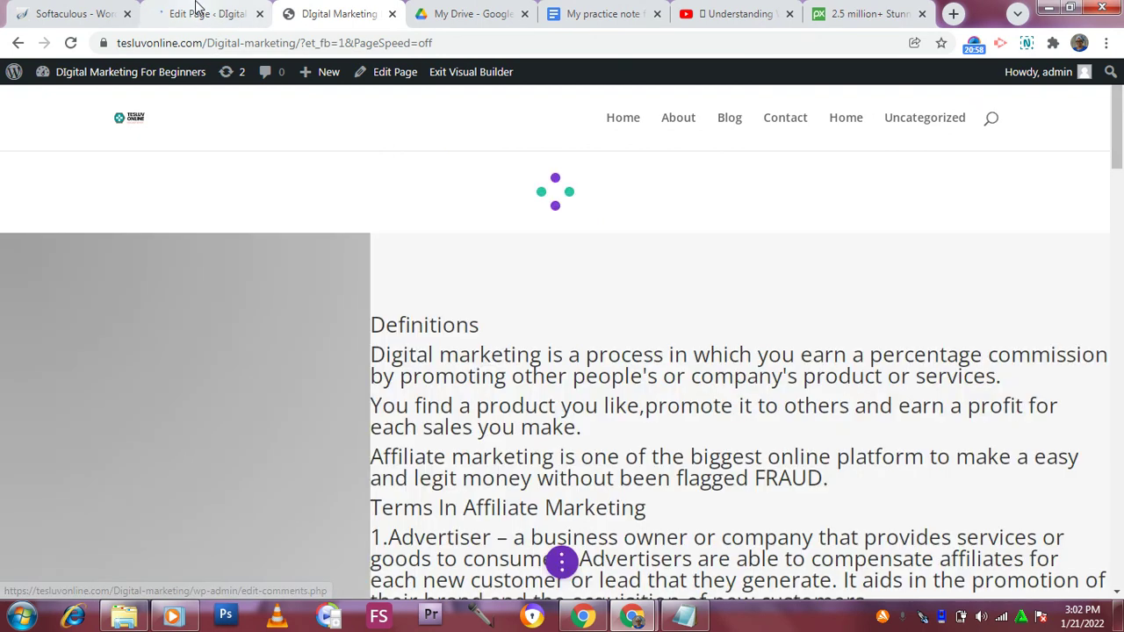
click(198, 13)
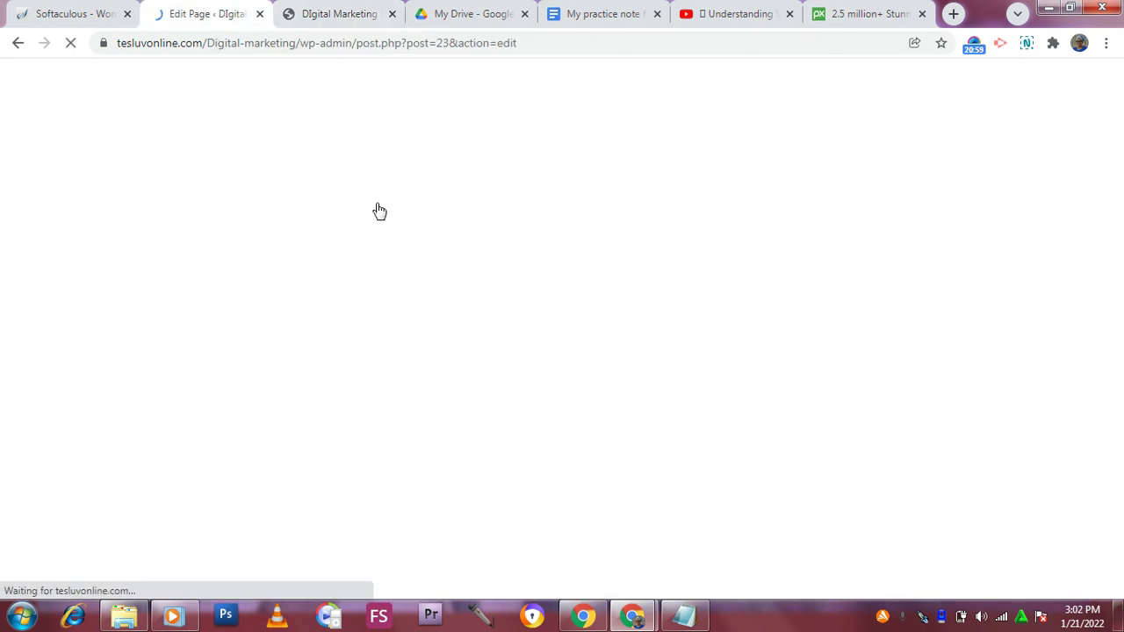
click(331, 12)
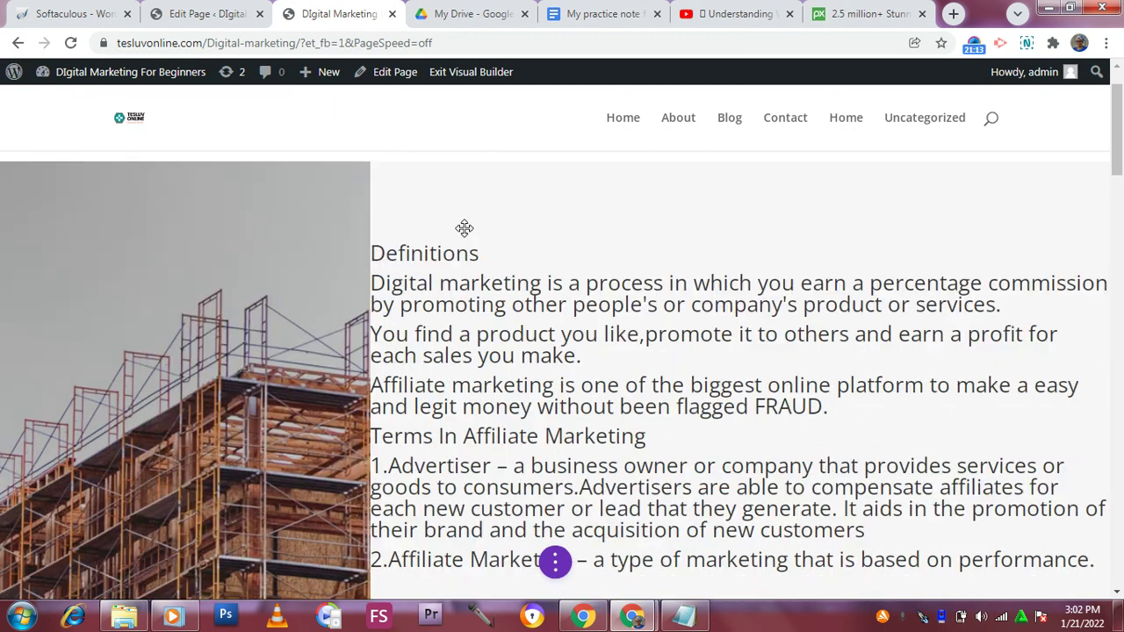
Examine the About Us section in the Visual Builder, comparing the scaffolding image column with the text beside it
scroll(364, 273, down, 1)
scroll(365, 274, down, 4)
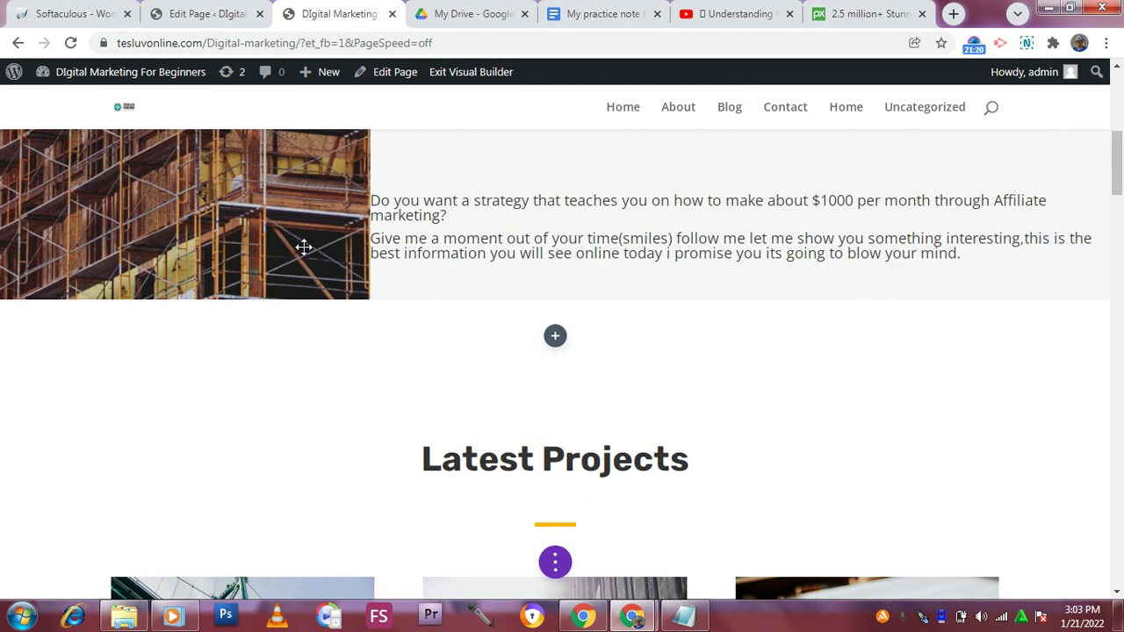
scroll(307, 248, up, 1)
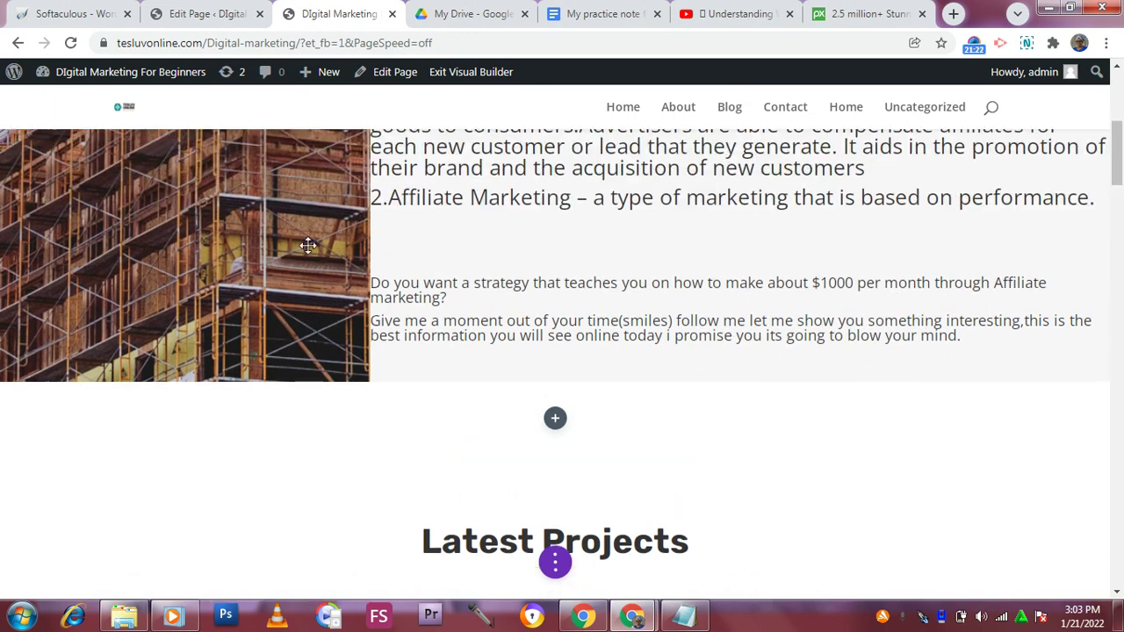
scroll(308, 245, up, 1)
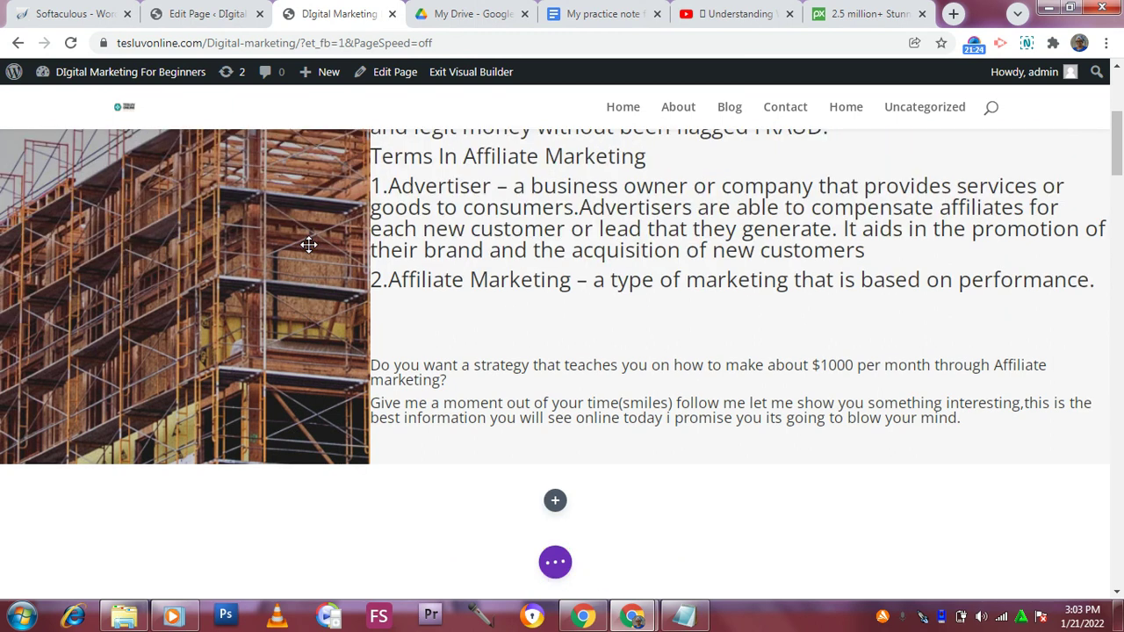
scroll(308, 244, up, 2)
scroll(308, 244, up, 2)
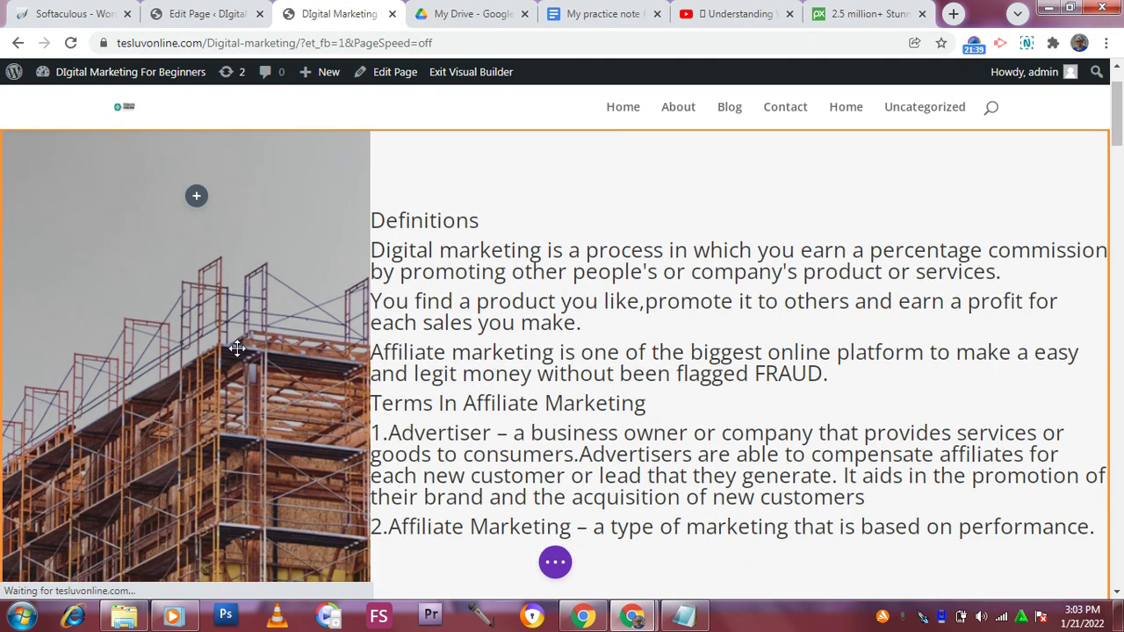
scroll(237, 346, down, 1)
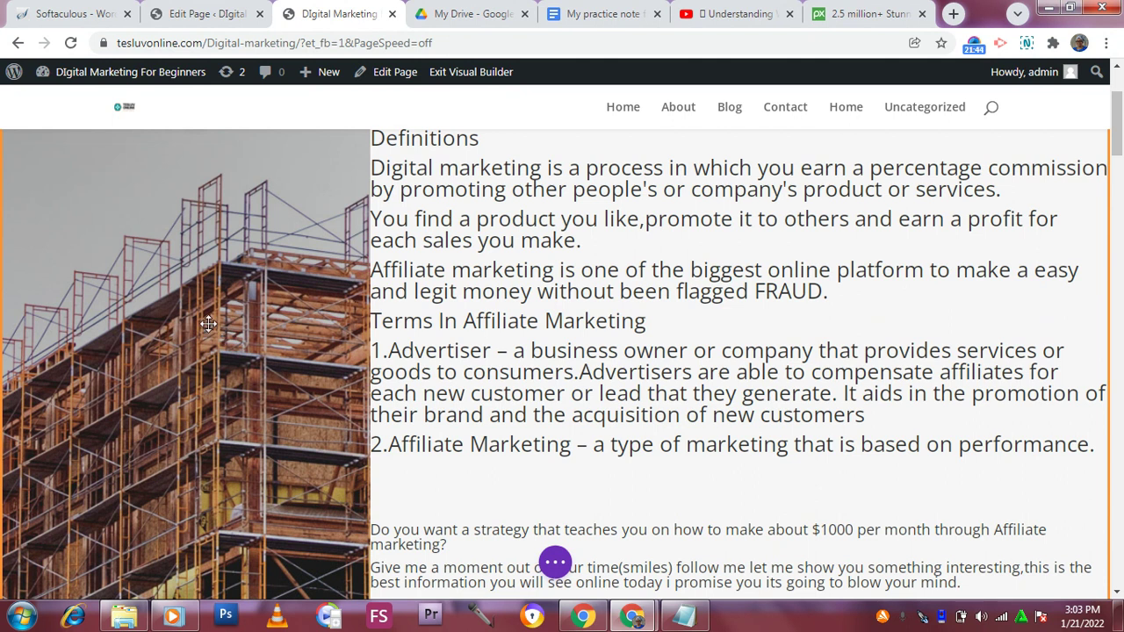
scroll(194, 325, up, 1)
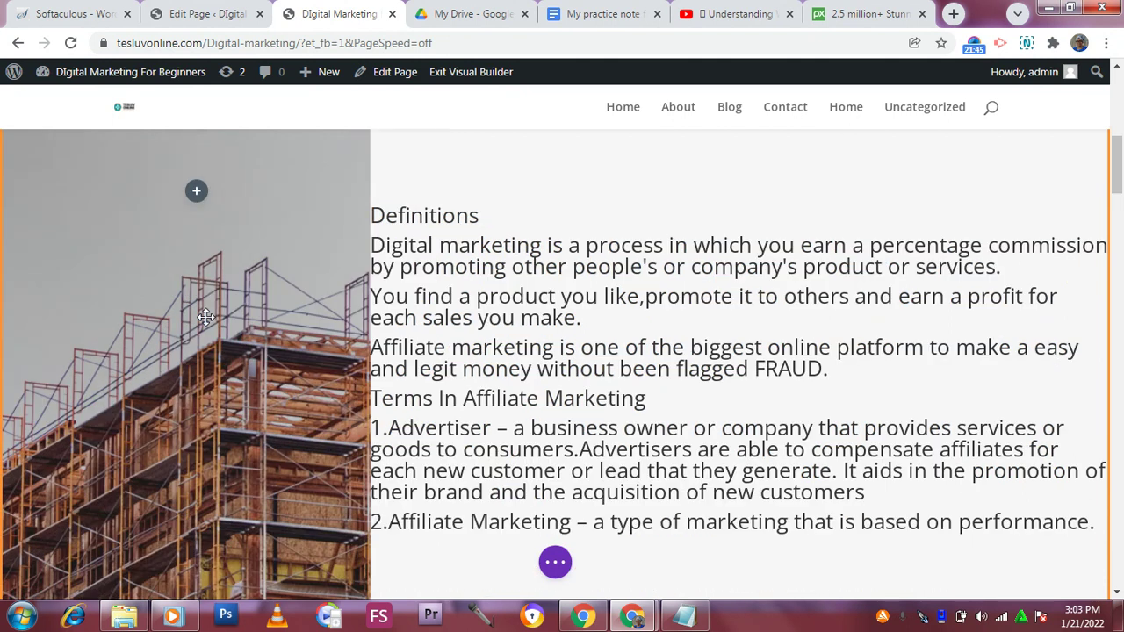
Delete the About Us section holding the scaffolding image and Definitions text, and undo the deletion
scroll(179, 326, up, 2)
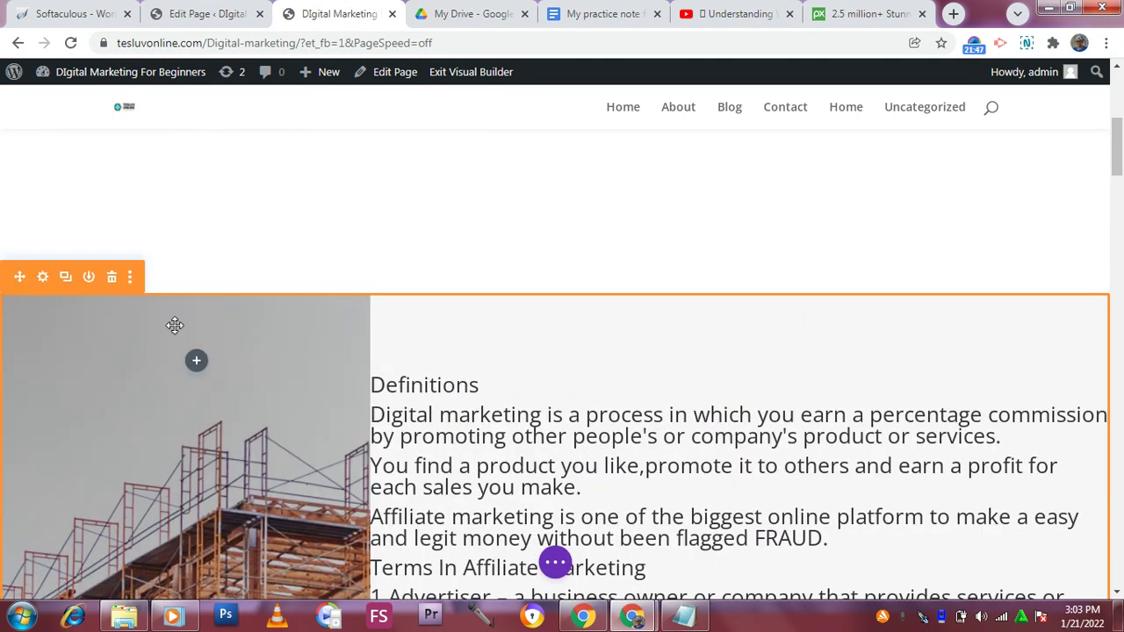
click(111, 277)
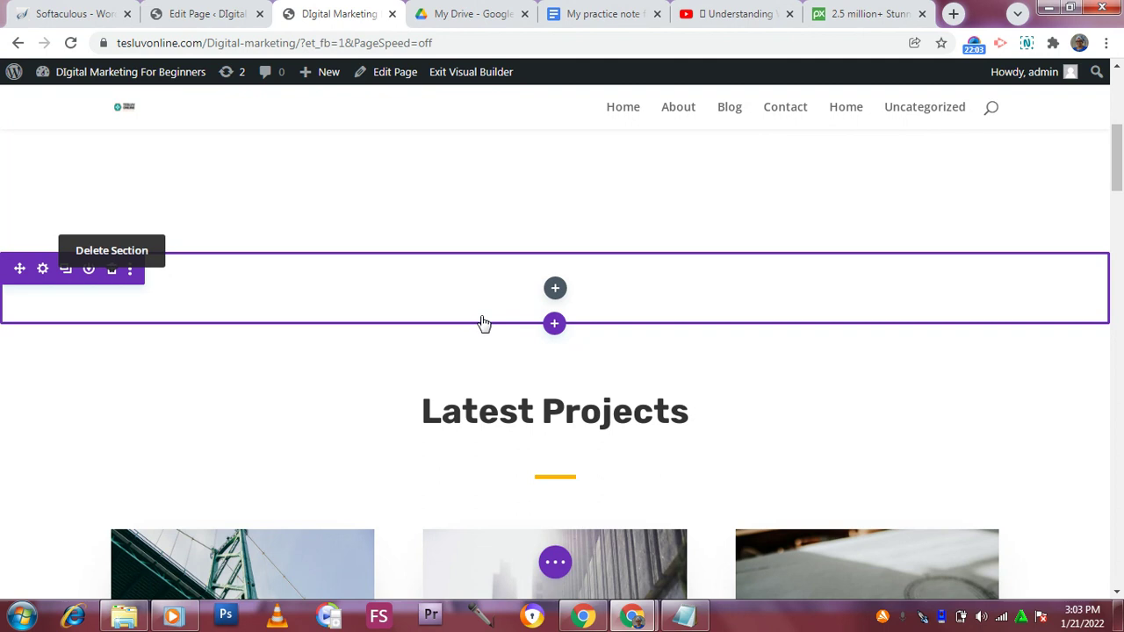
scroll(483, 320, down, 10)
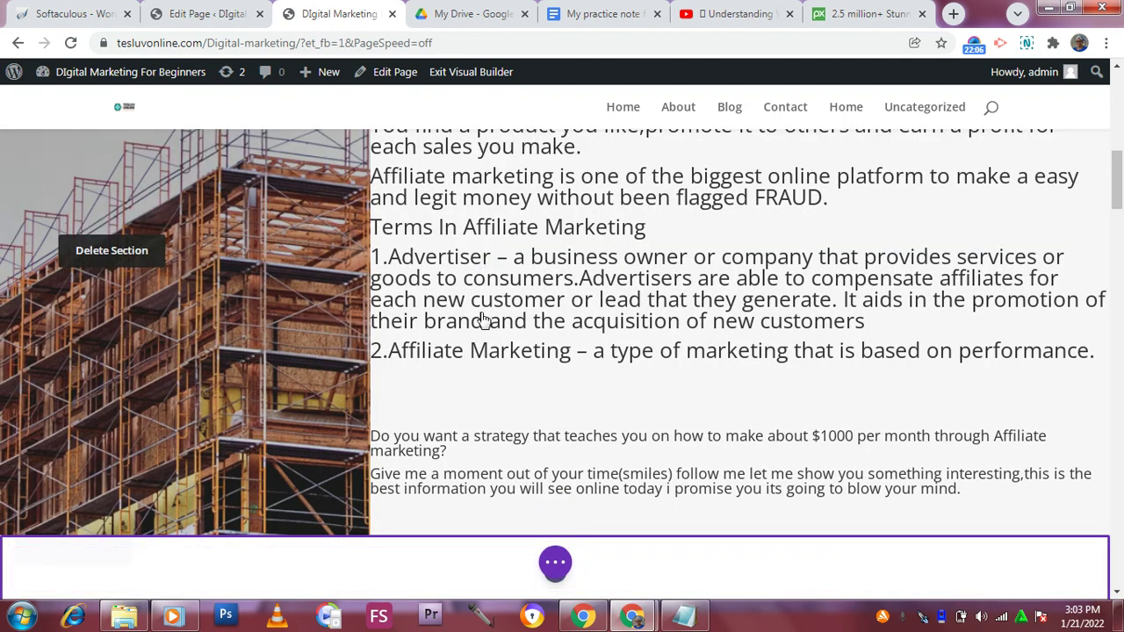
scroll(483, 321, down, 1)
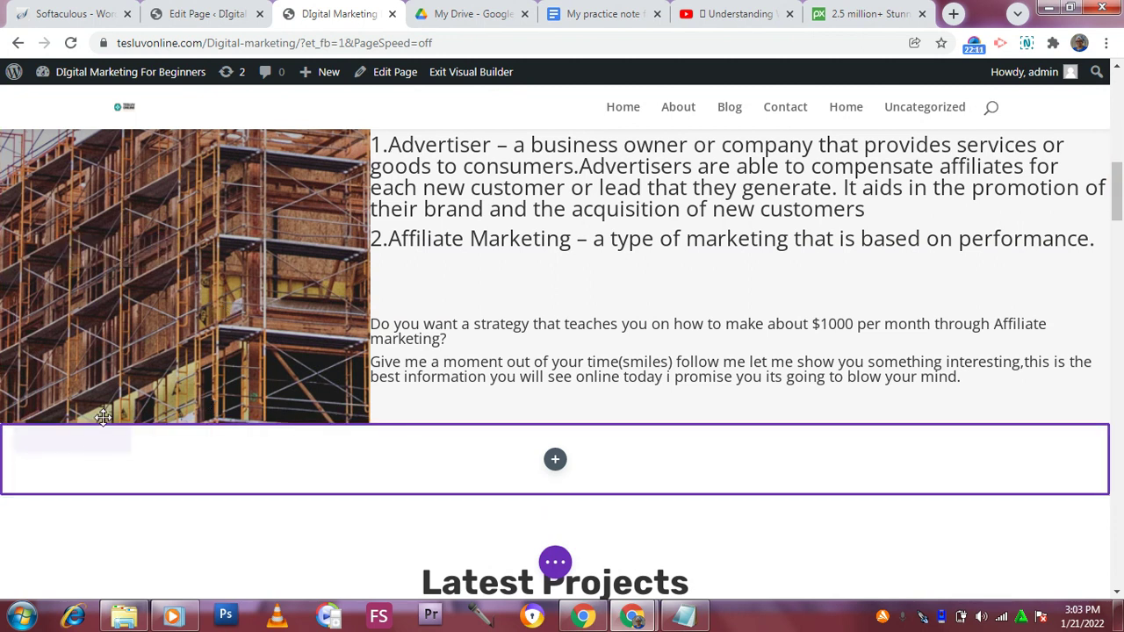
Open the settings of the empty section below About Us and close them without changes
mouse_move(168, 472)
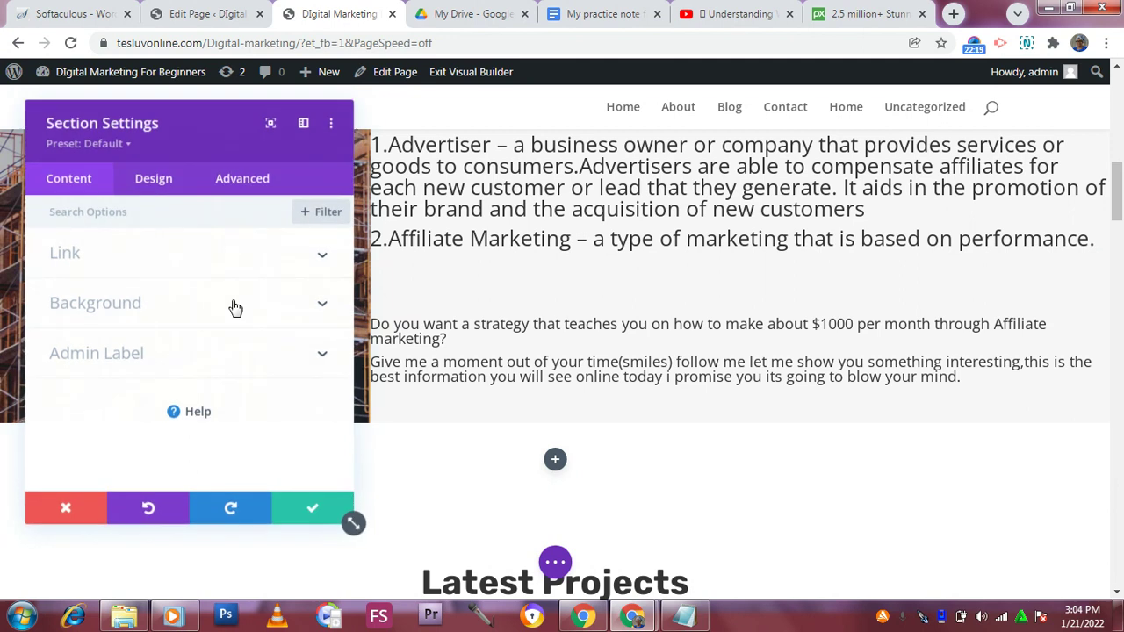
click(59, 507)
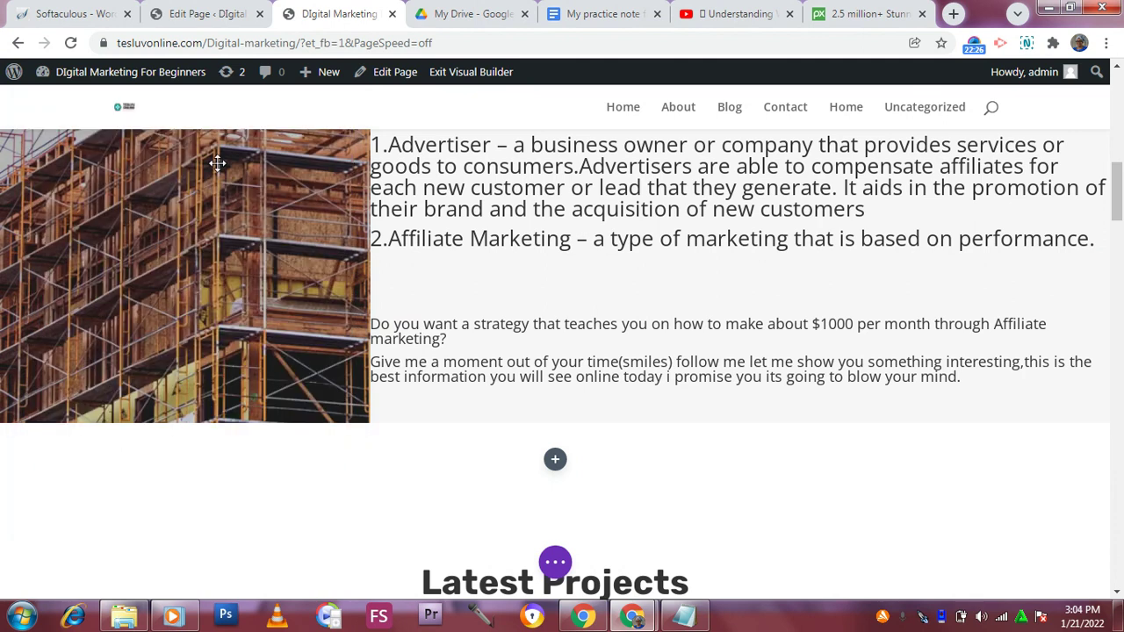
Browse the modules available for the About Us column with the scaffolding image, and close the list
scroll(194, 220, up, 1)
scroll(193, 219, up, 3)
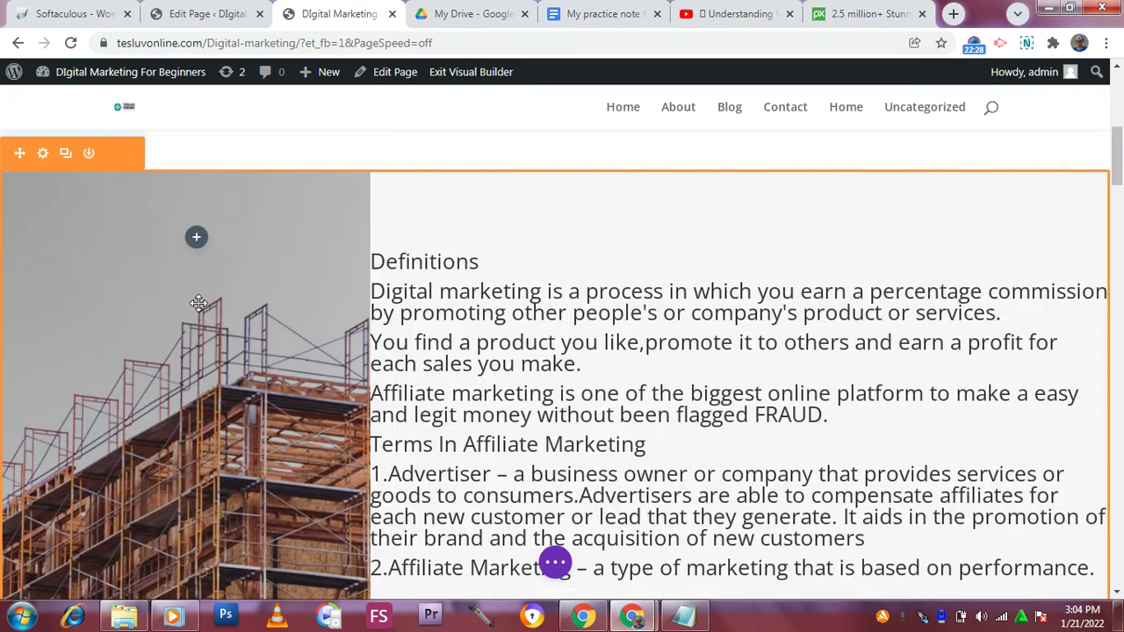
click(196, 239)
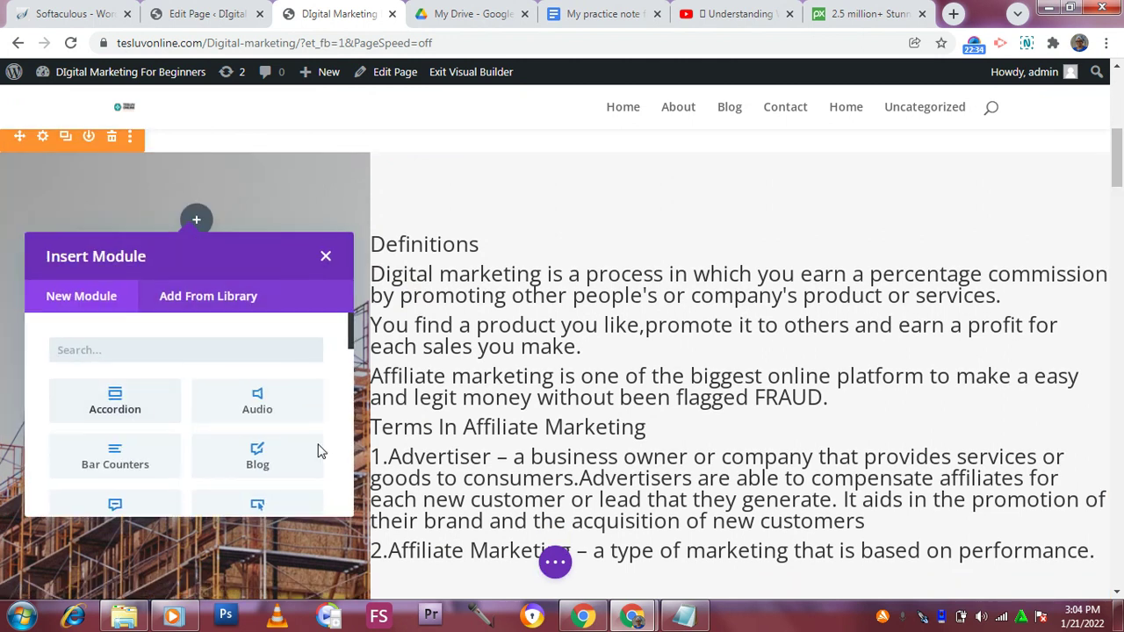
scroll(197, 428, down, 3)
scroll(198, 429, down, 10)
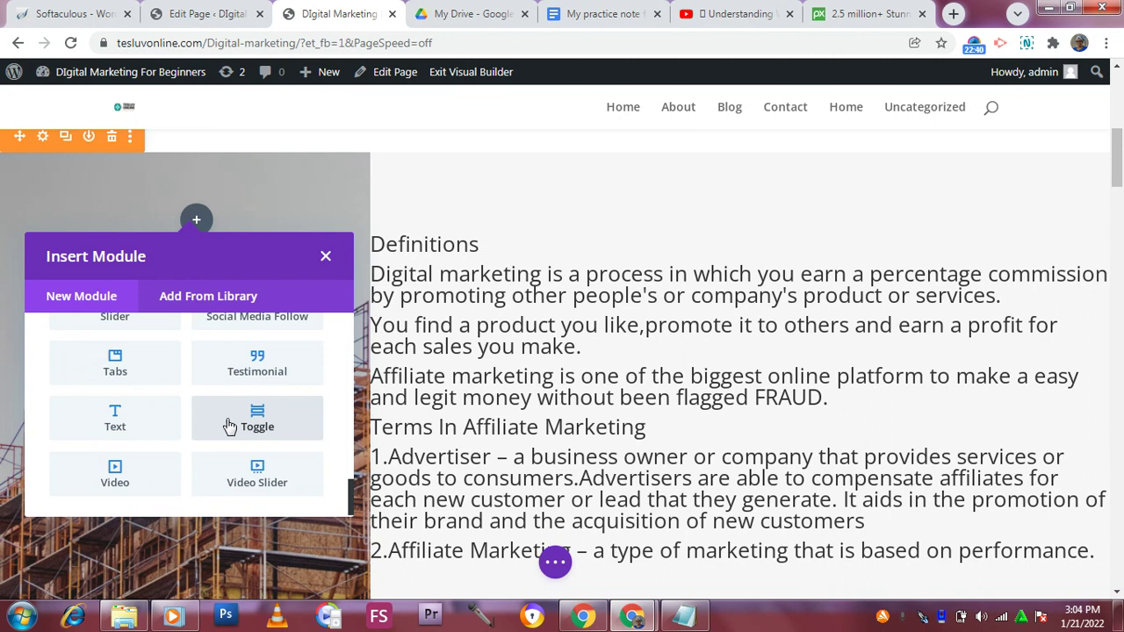
scroll(215, 417, up, 5)
scroll(226, 425, up, 5)
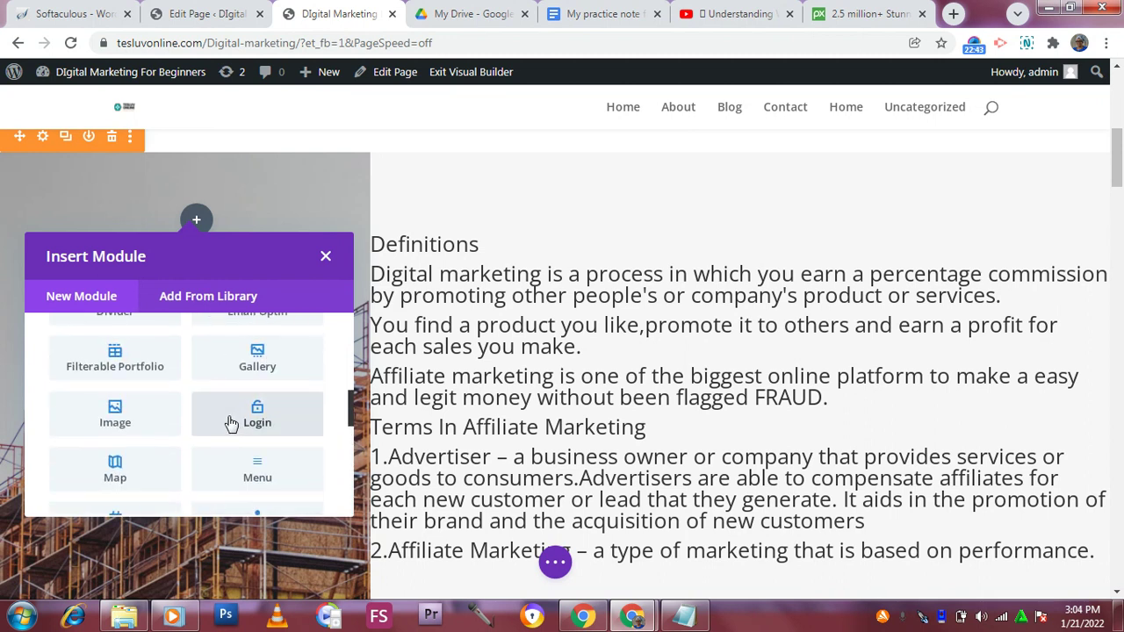
scroll(230, 423, up, 1)
scroll(226, 423, up, 5)
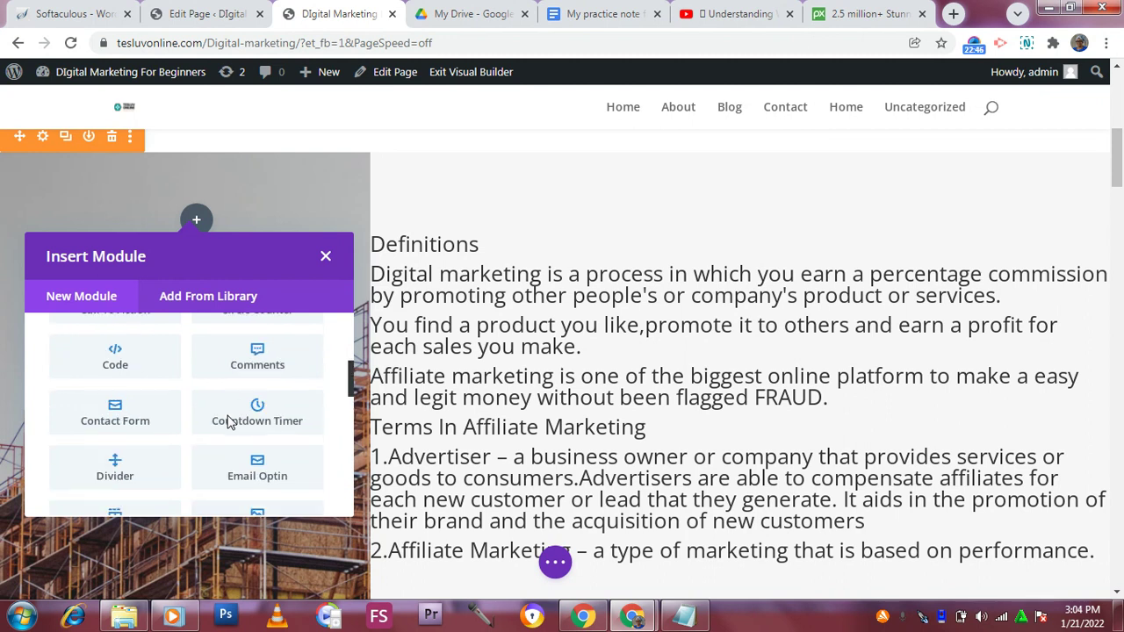
scroll(230, 423, up, 3)
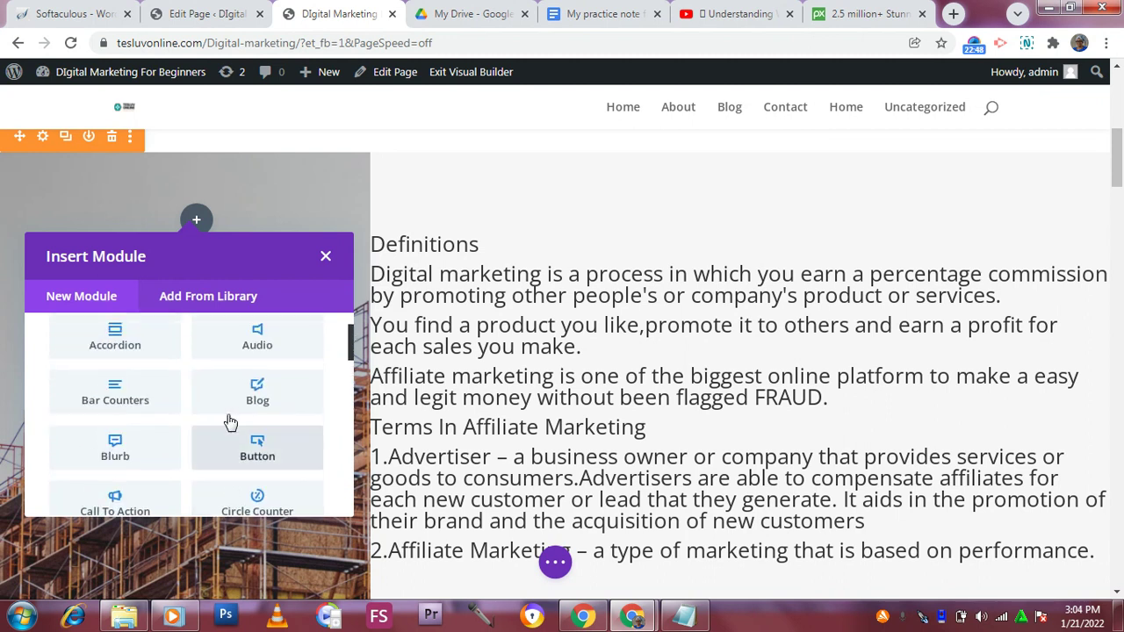
click(325, 255)
Look over the page from the blank area above About Us down to the Latest Projects heading and back
scroll(346, 264, up, 3)
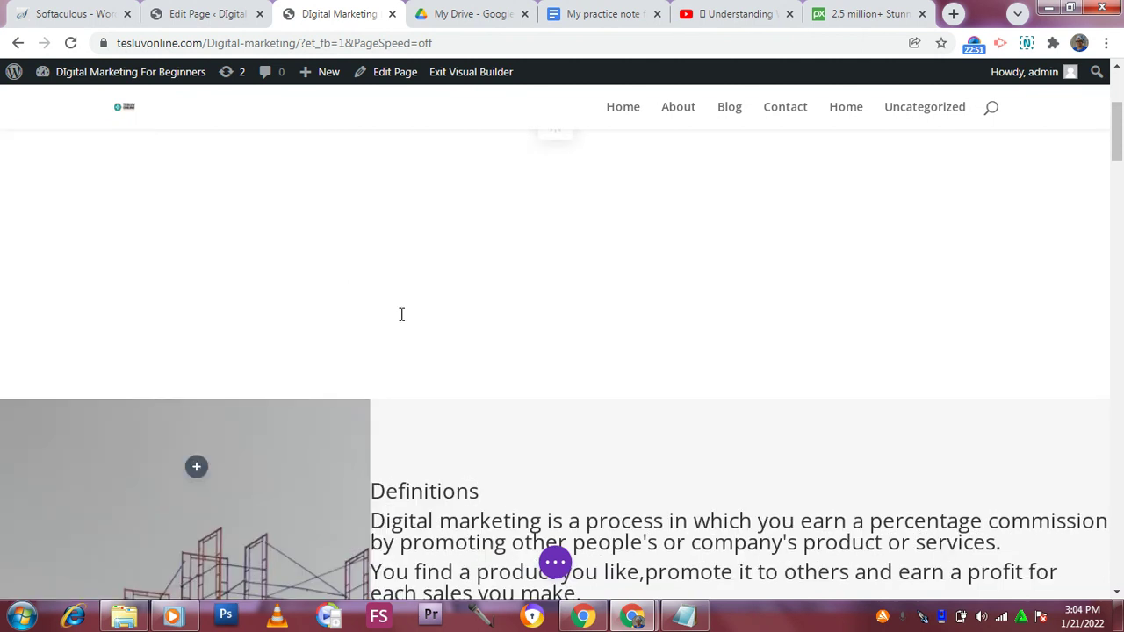
scroll(428, 379, down, 1)
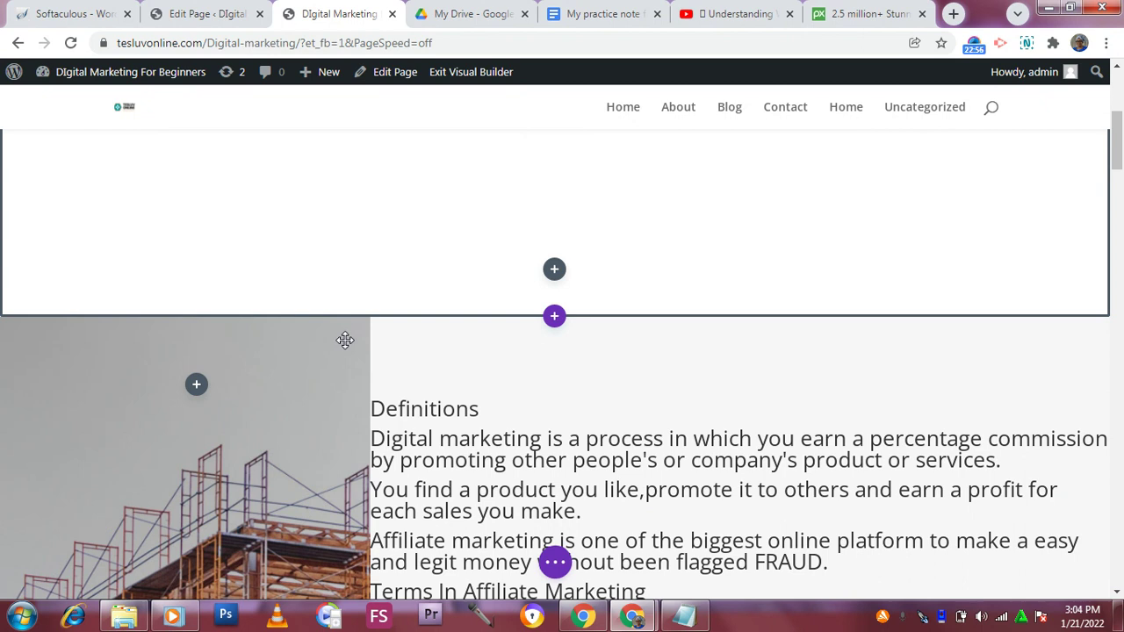
scroll(343, 338, up, 1)
scroll(343, 338, down, 1)
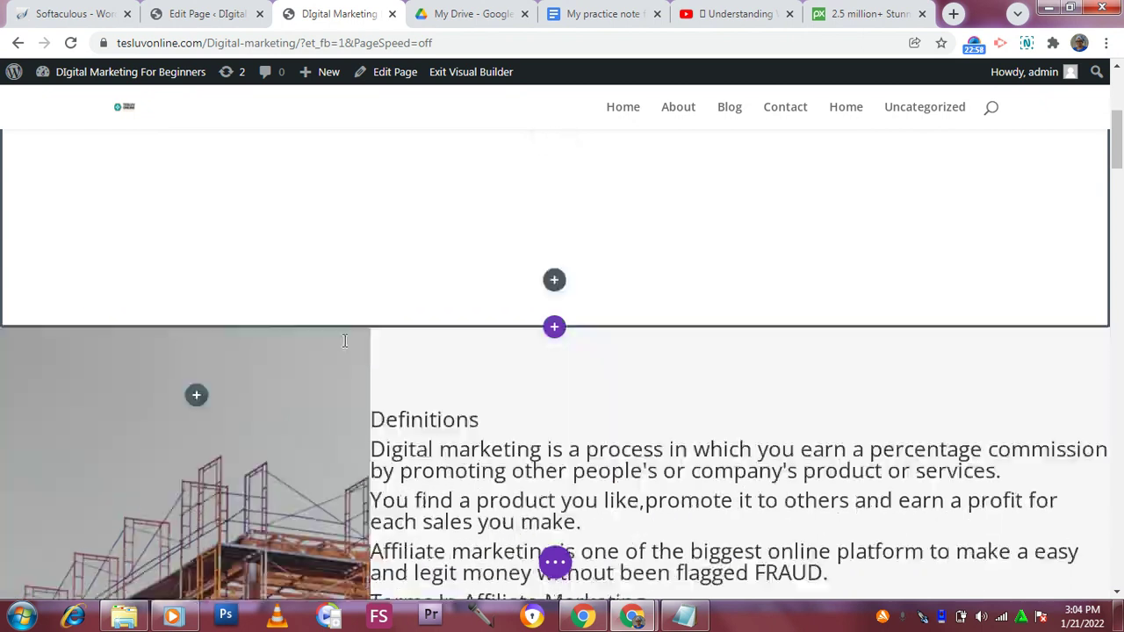
scroll(337, 333, down, 5)
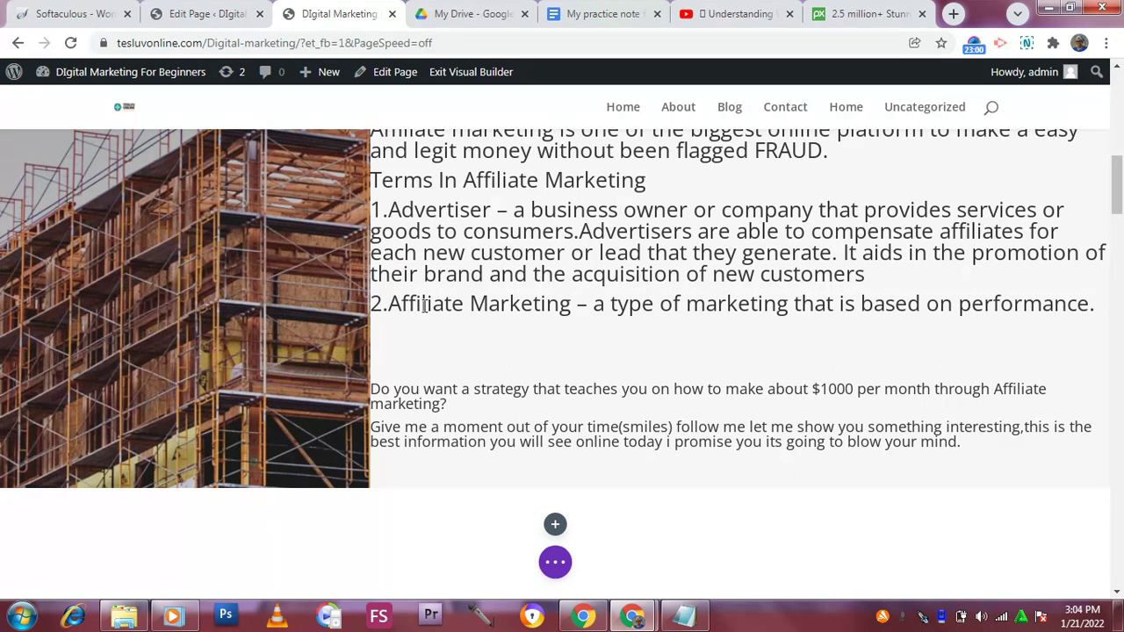
scroll(397, 316, down, 4)
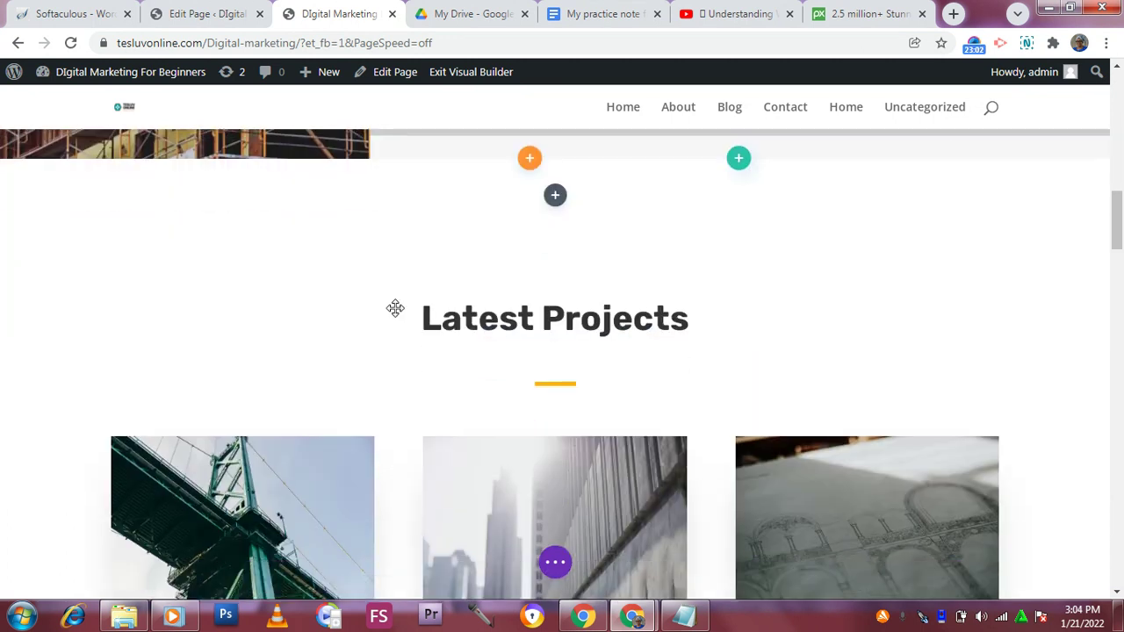
scroll(299, 271, up, 2)
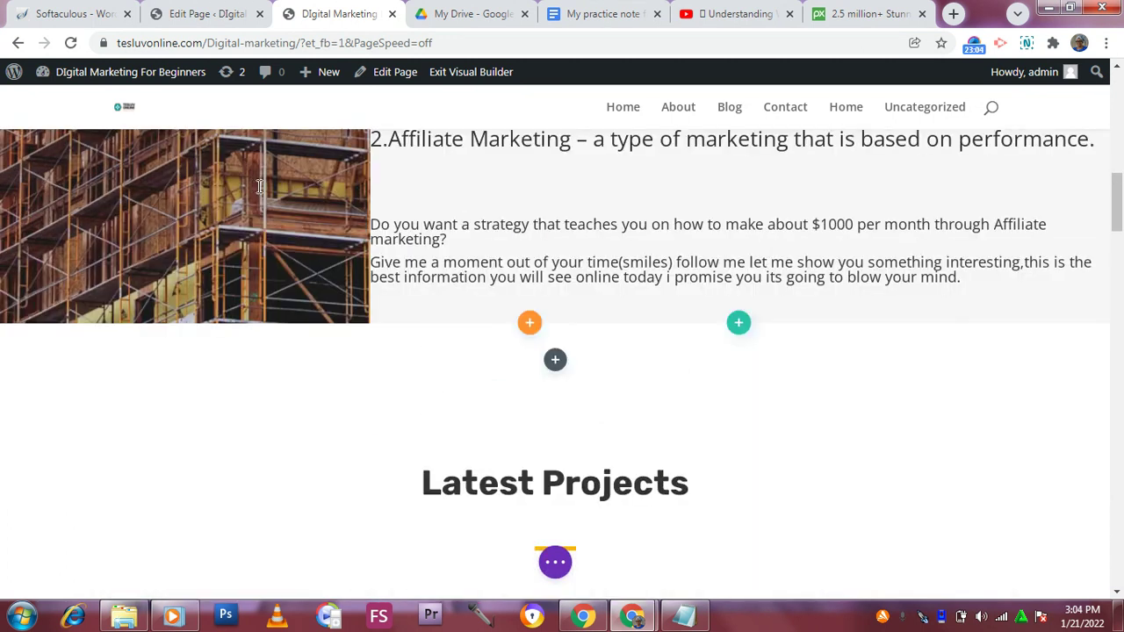
scroll(257, 187, up, 5)
scroll(211, 219, up, 1)
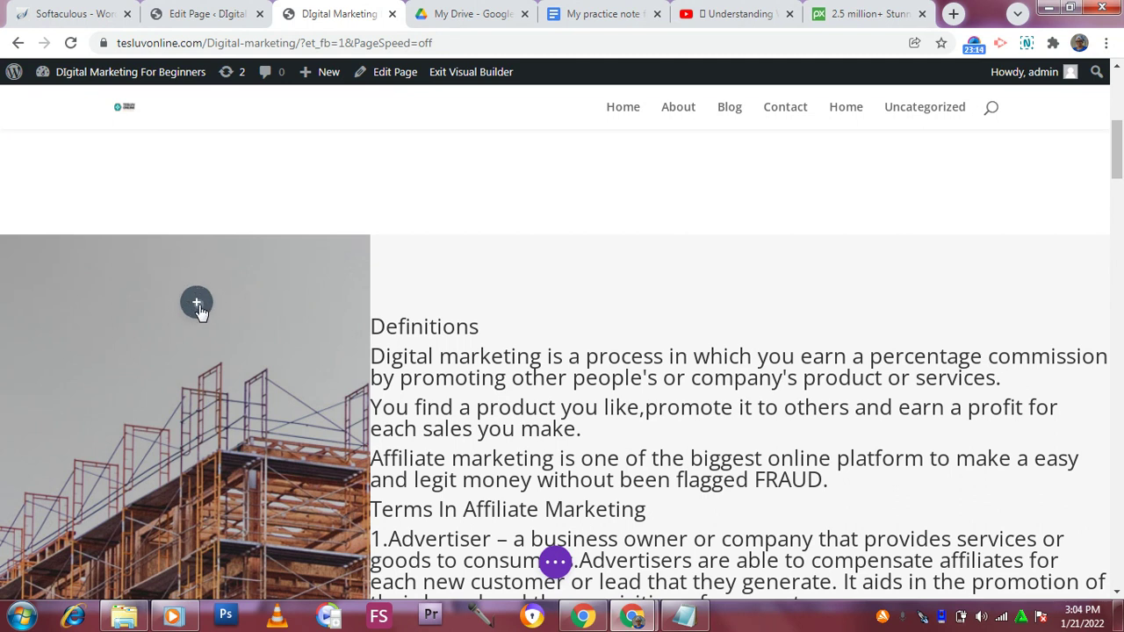
Try adding an Image module to the About Us column that holds the scaffolding picture, and discard it
scroll(197, 303, down, 1)
click(197, 221)
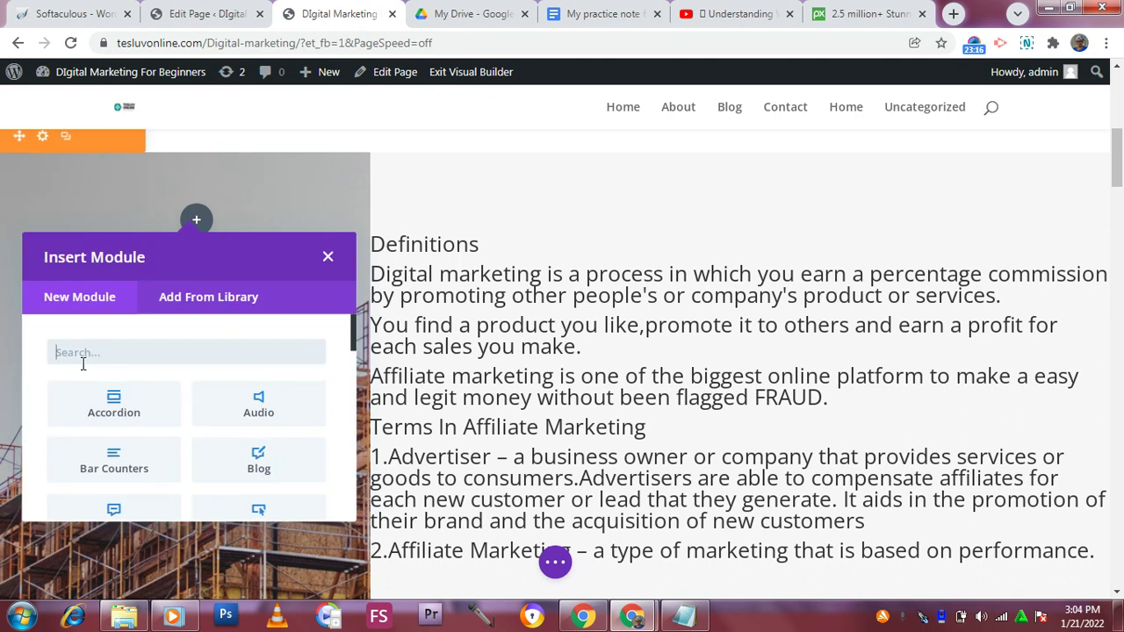
scroll(114, 386, down, 2)
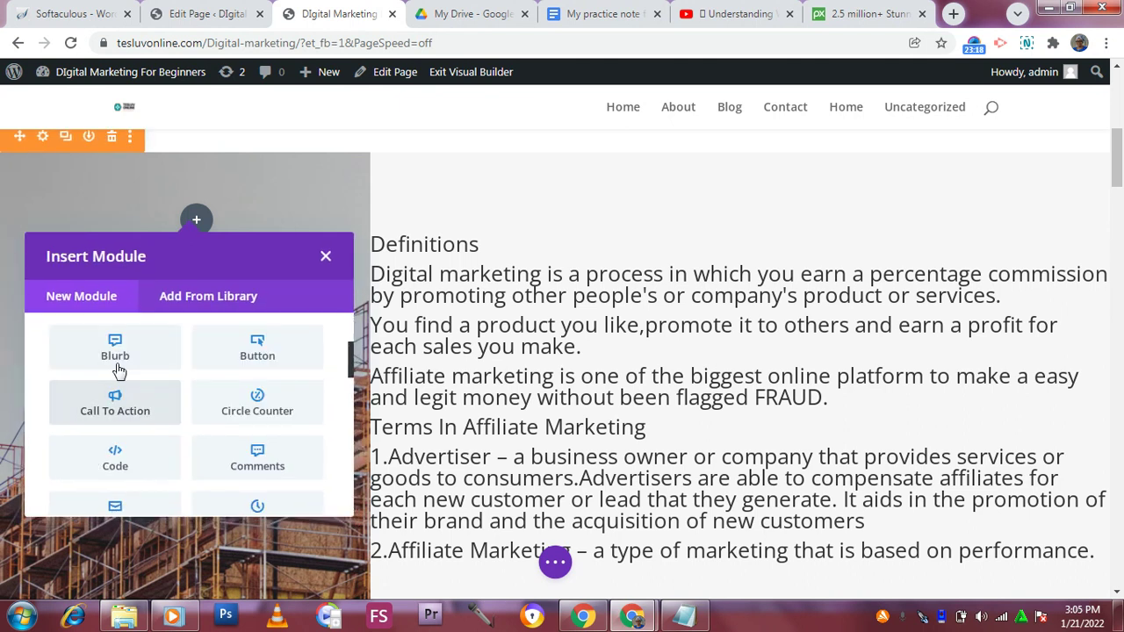
scroll(119, 371, down, 5)
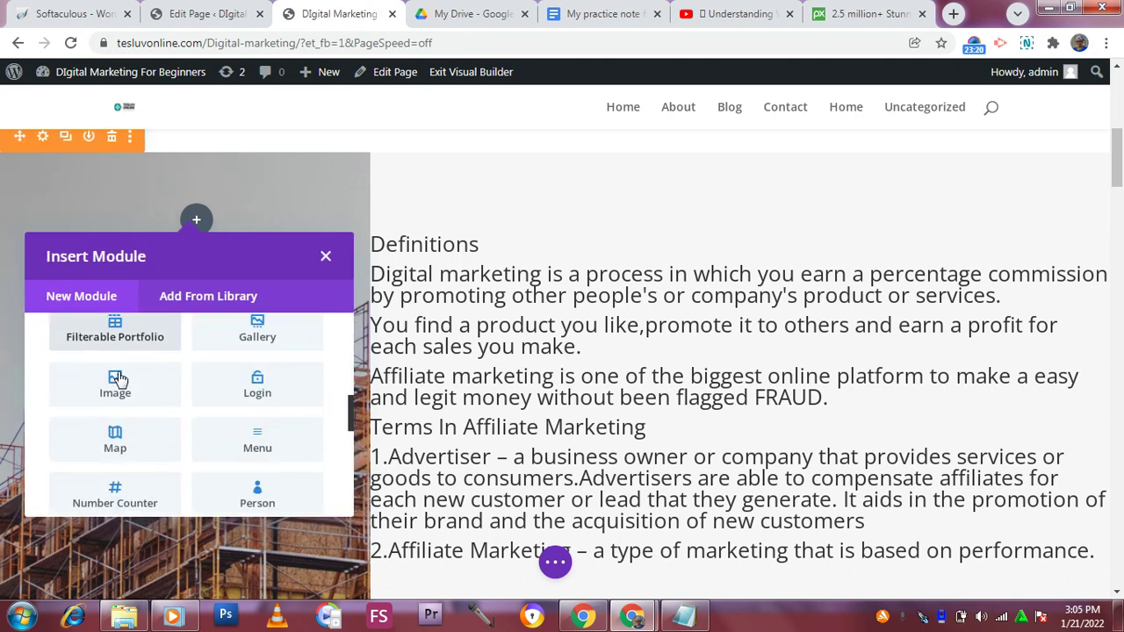
scroll(120, 379, down, 1)
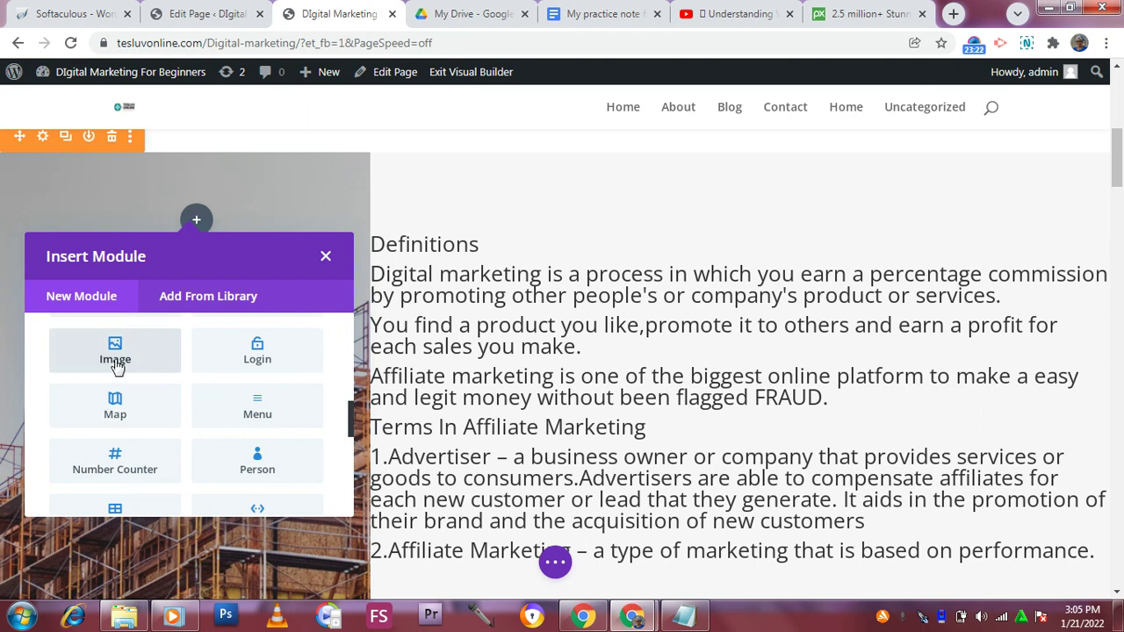
click(115, 360)
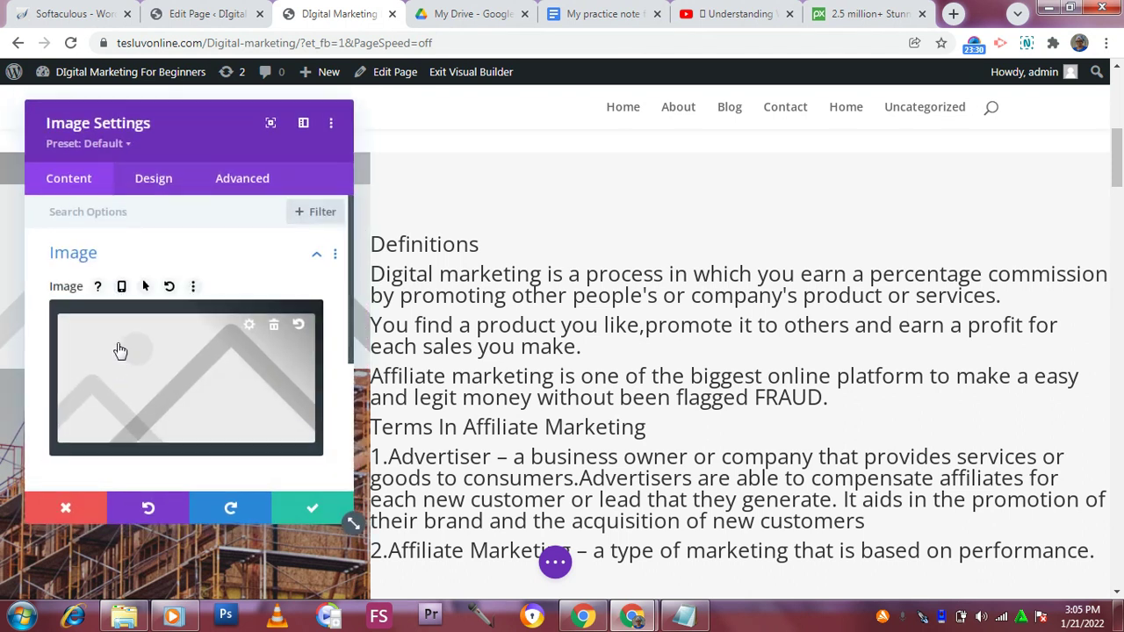
click(58, 509)
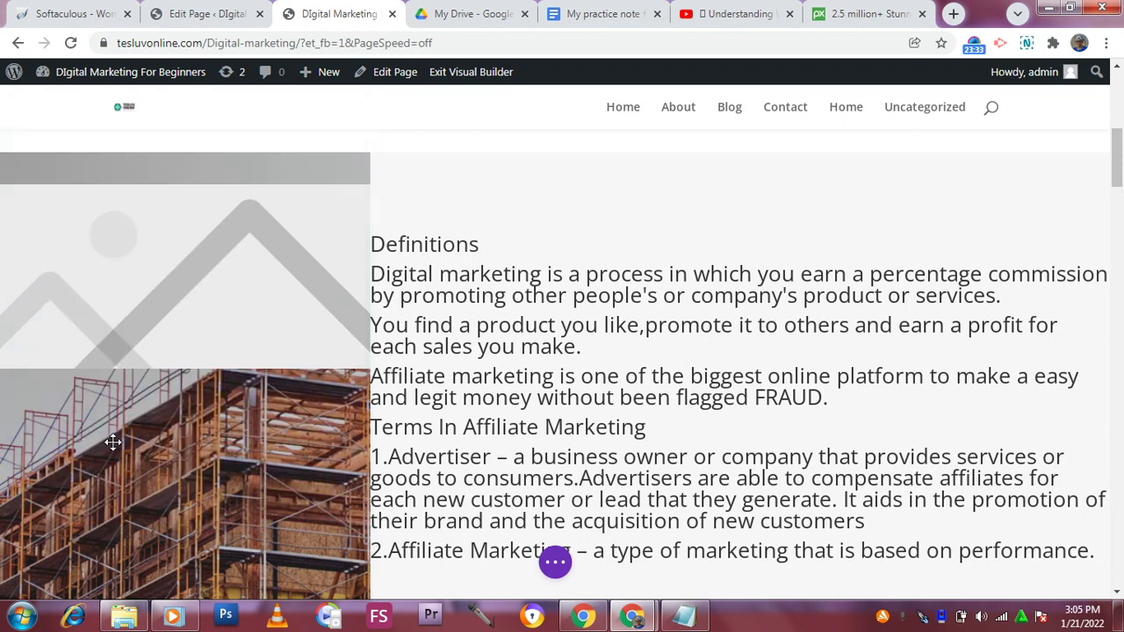
mouse_move(175, 288)
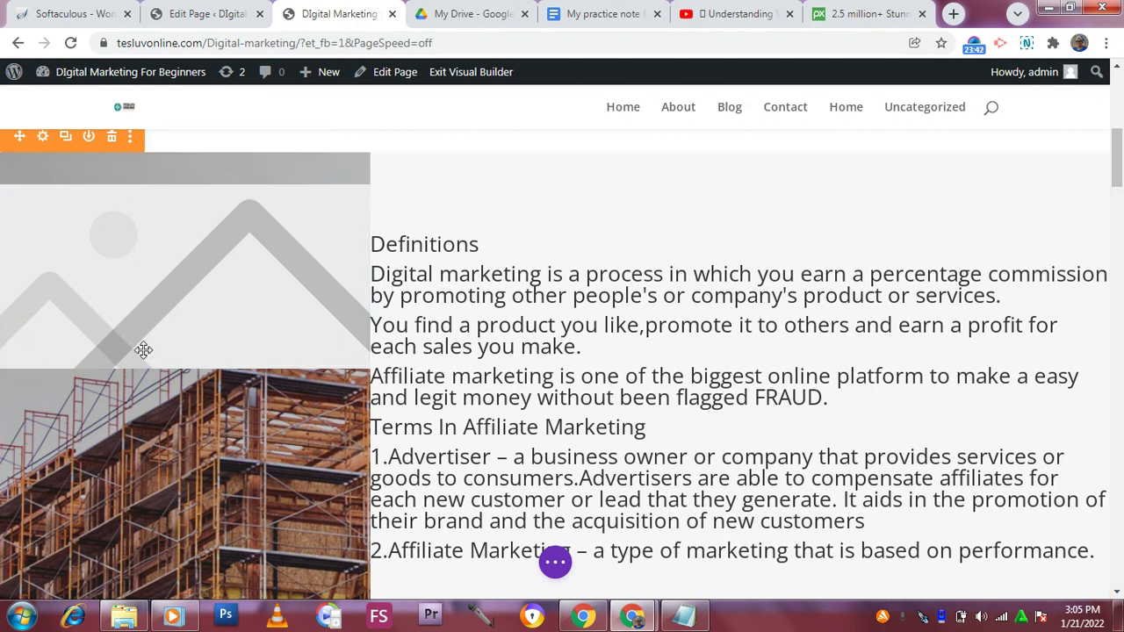
mouse_move(160, 308)
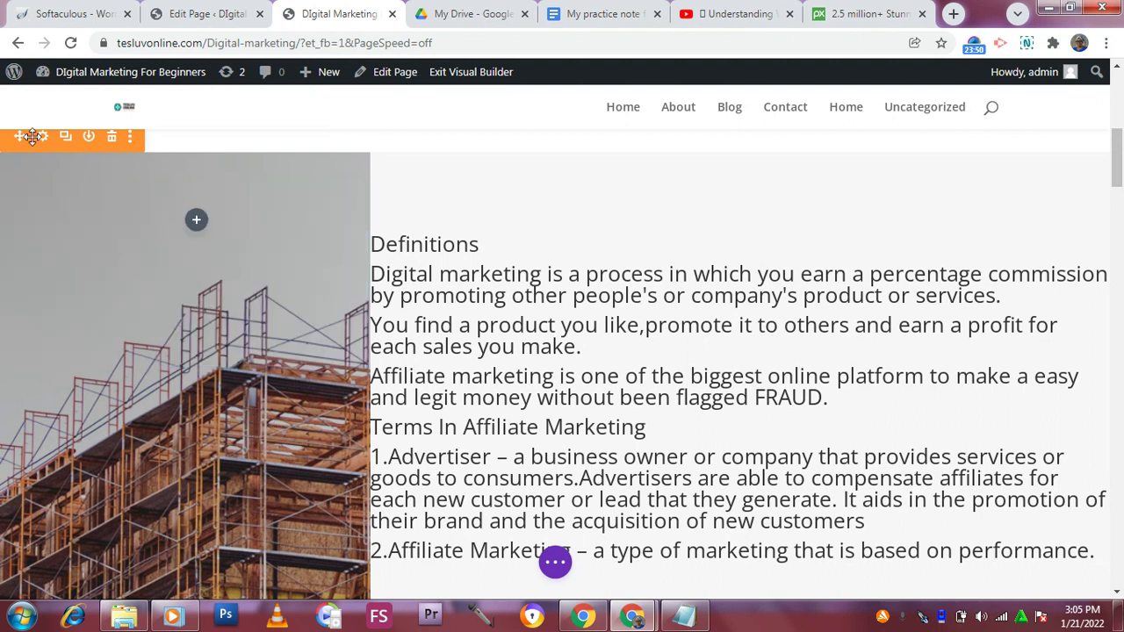
Delete the About Us section with the Definitions text and the empty section above Latest Projects in the visual builder
click(111, 139)
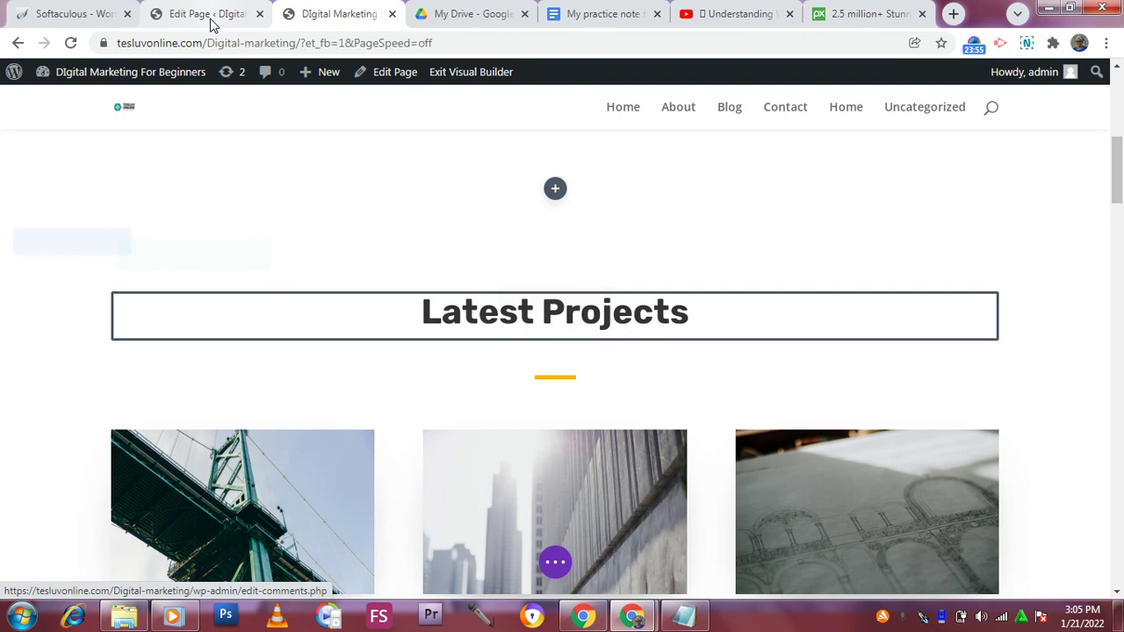
mouse_move(282, 203)
mouse_down()
mouse_move(331, 164)
mouse_move(304, 183)
mouse_move(301, 203)
mouse_up()
mouse_move(128, 263)
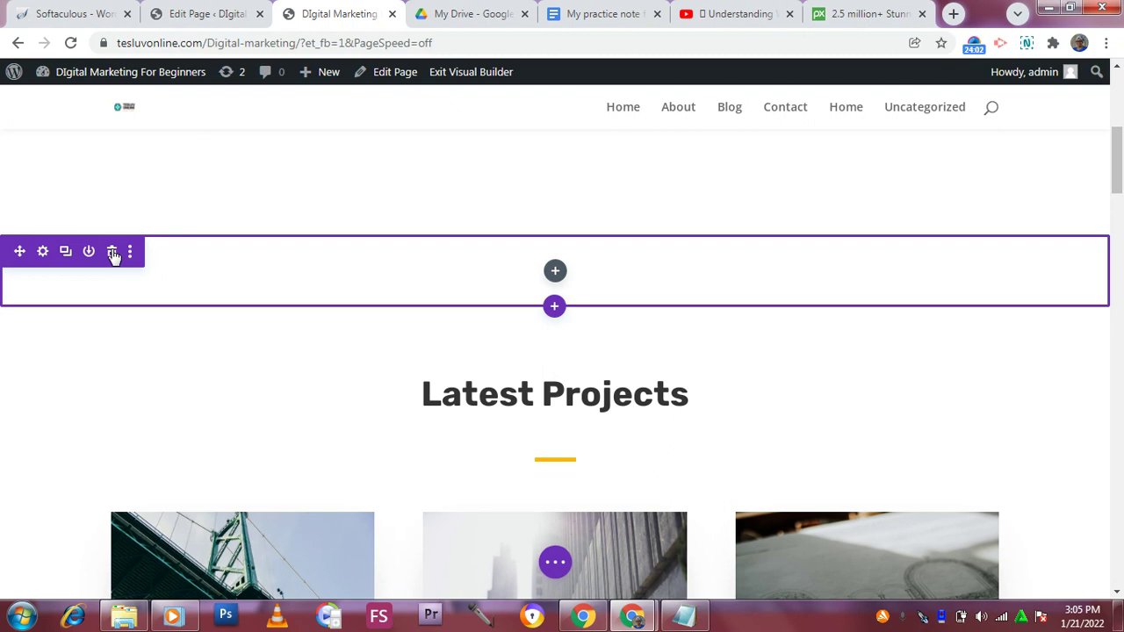
click(112, 253)
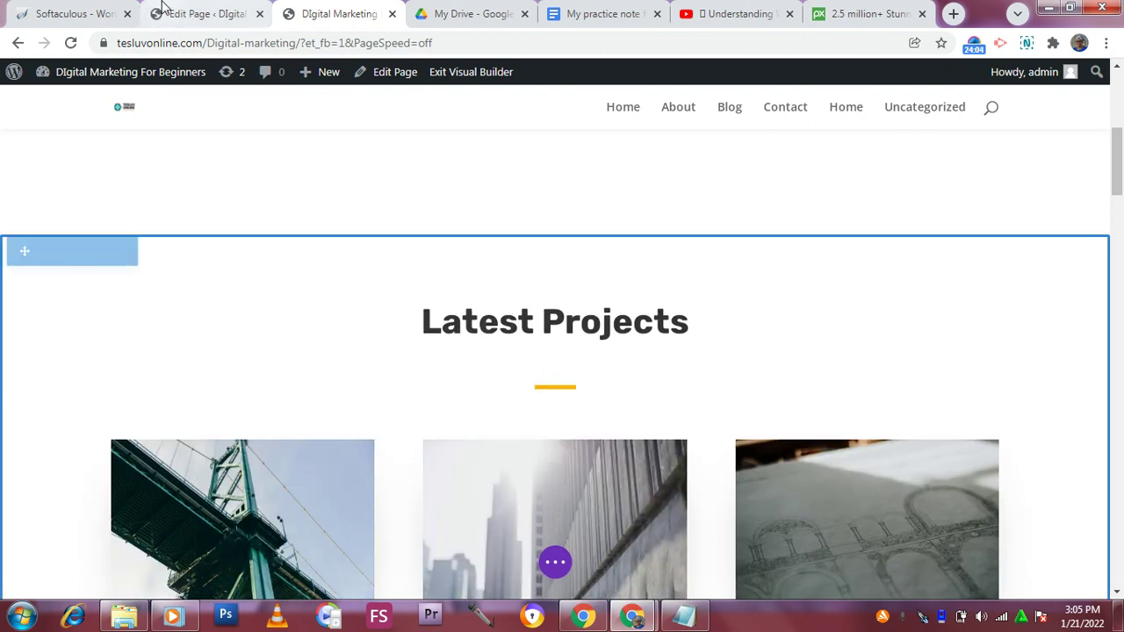
Switch to the Home page's back-end editor and delete the About Us section from the Divi Builder layout
click(199, 16)
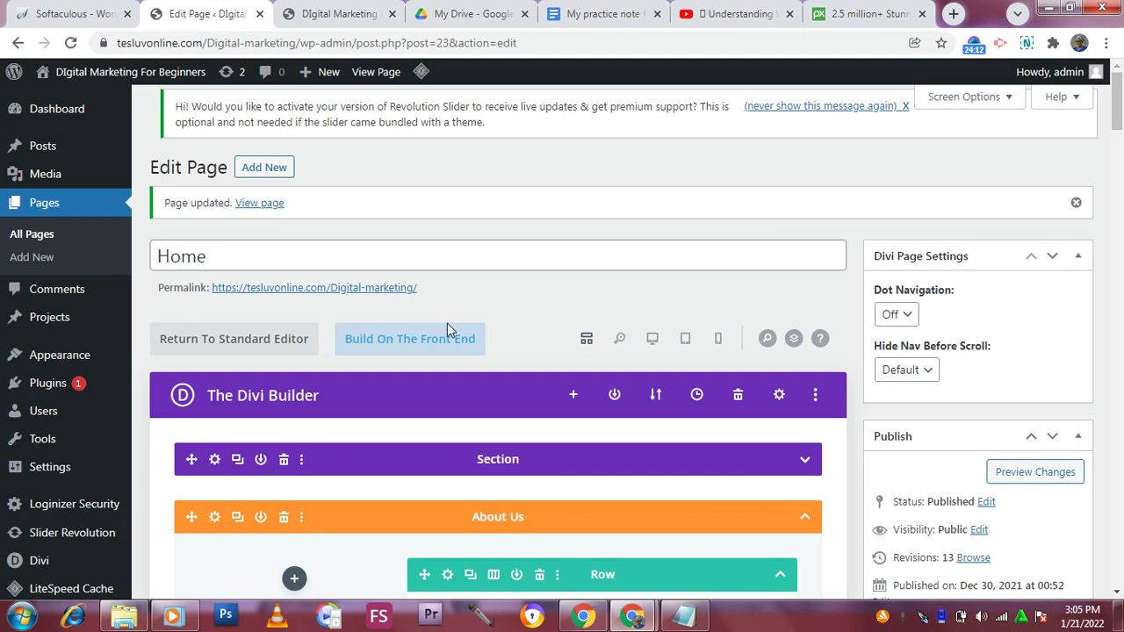
scroll(498, 433, down, 2)
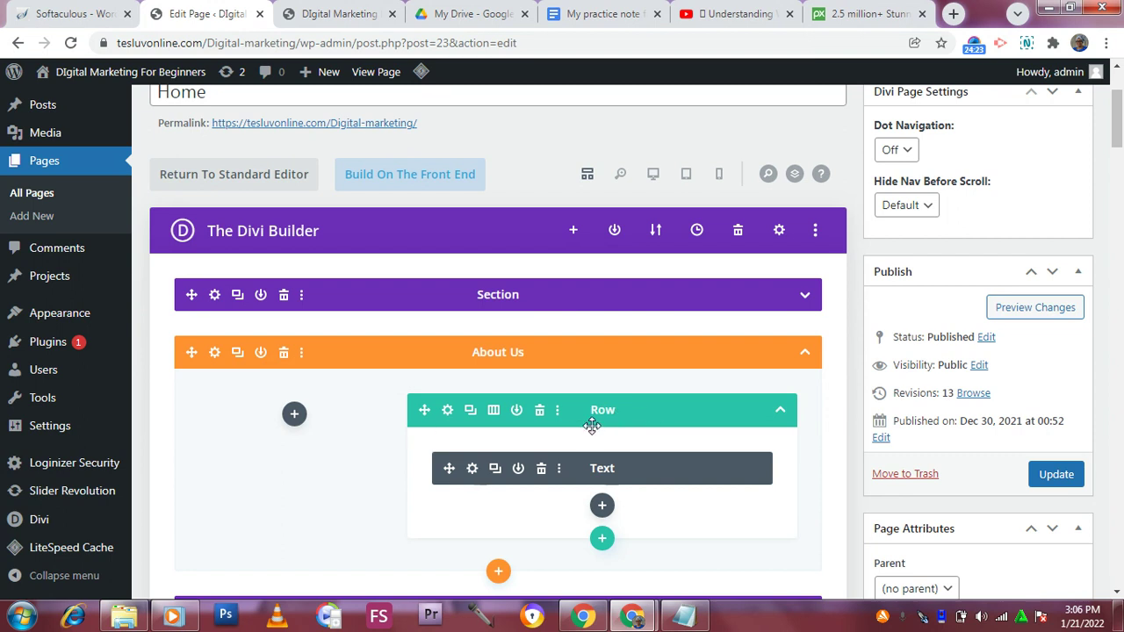
scroll(487, 400, down, 1)
scroll(488, 399, down, 1)
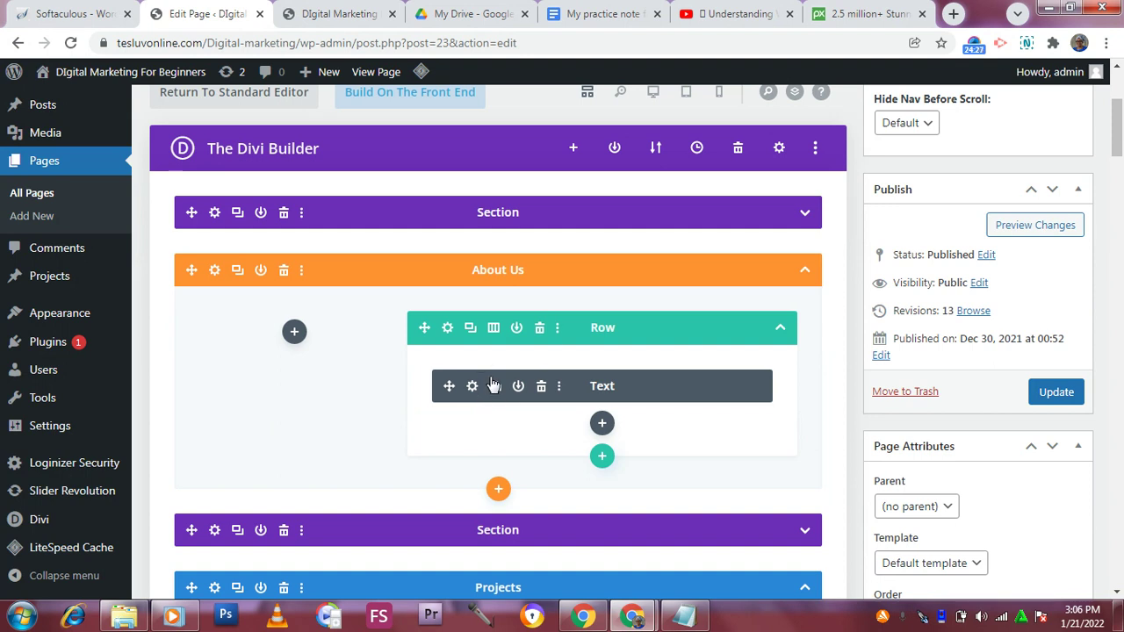
scroll(494, 386, up, 1)
click(339, 13)
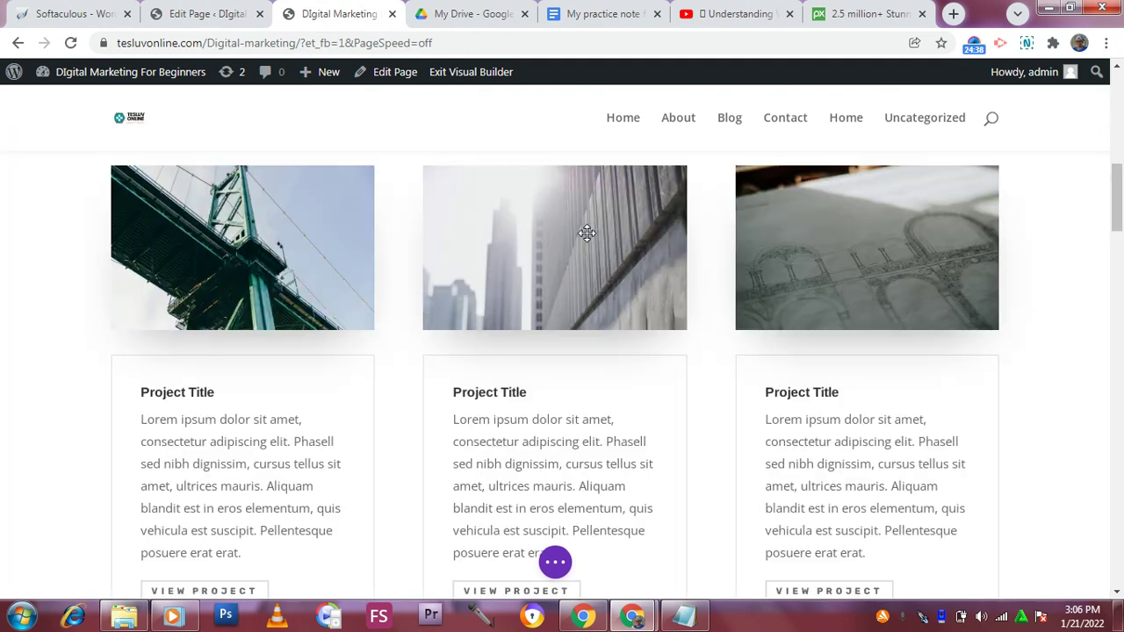
click(169, 9)
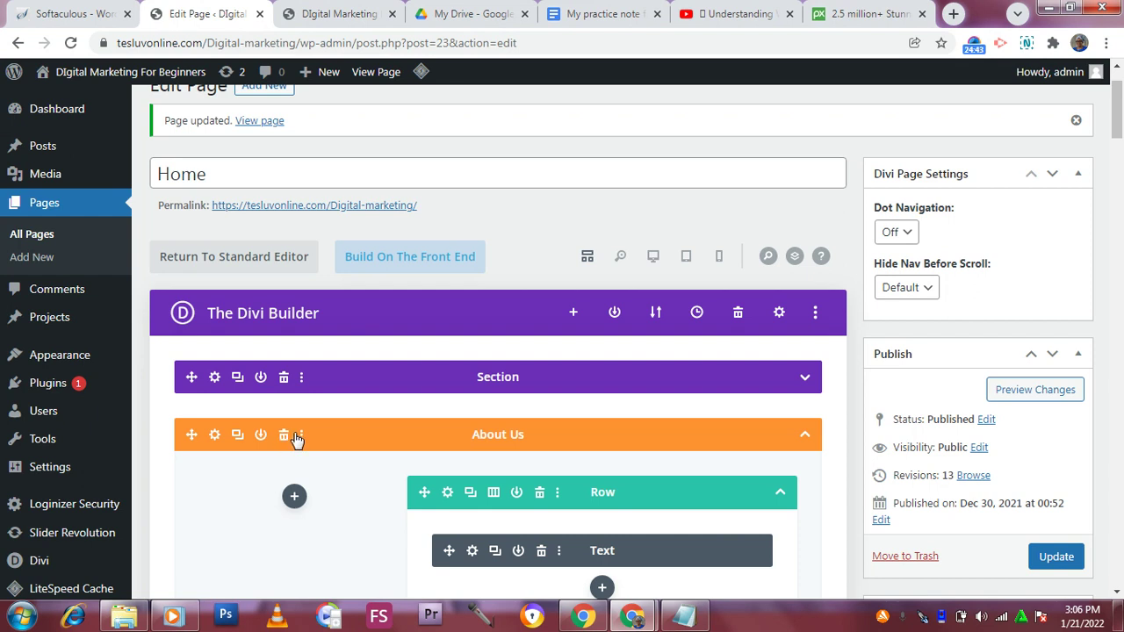
click(294, 438)
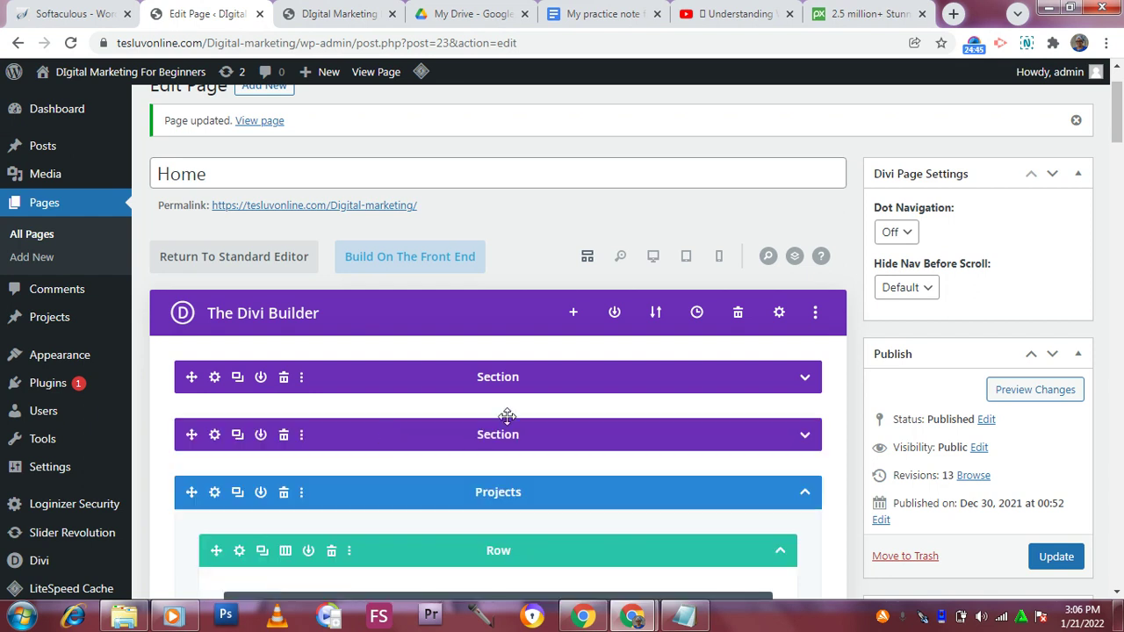
Expand the first section and check its available modules and its Fullwidth Code module without changing anything
click(802, 379)
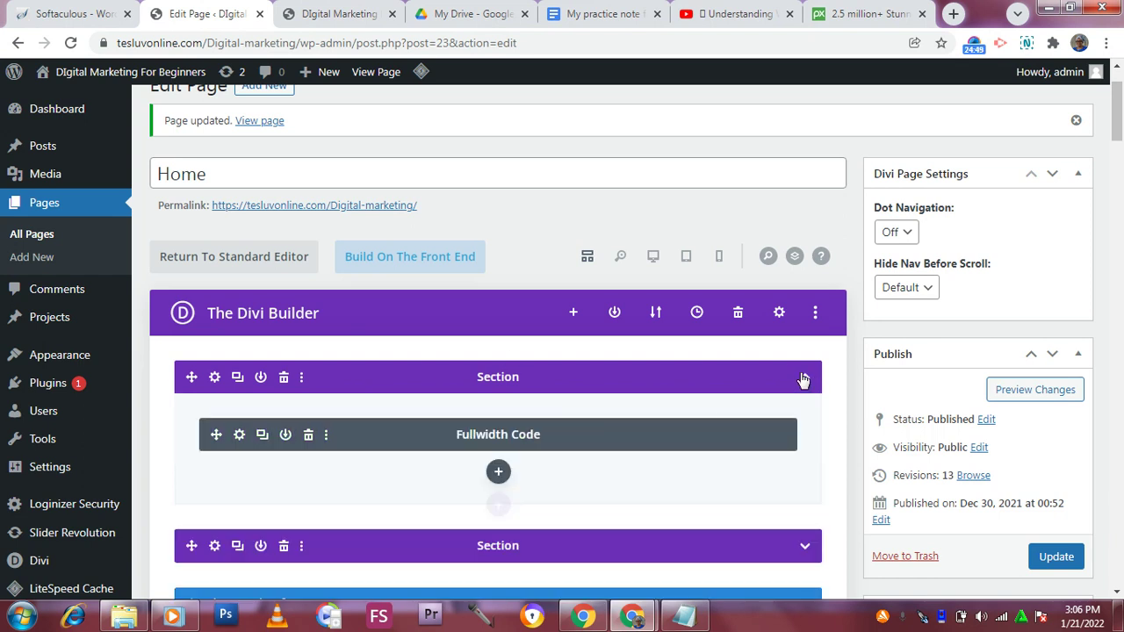
click(498, 474)
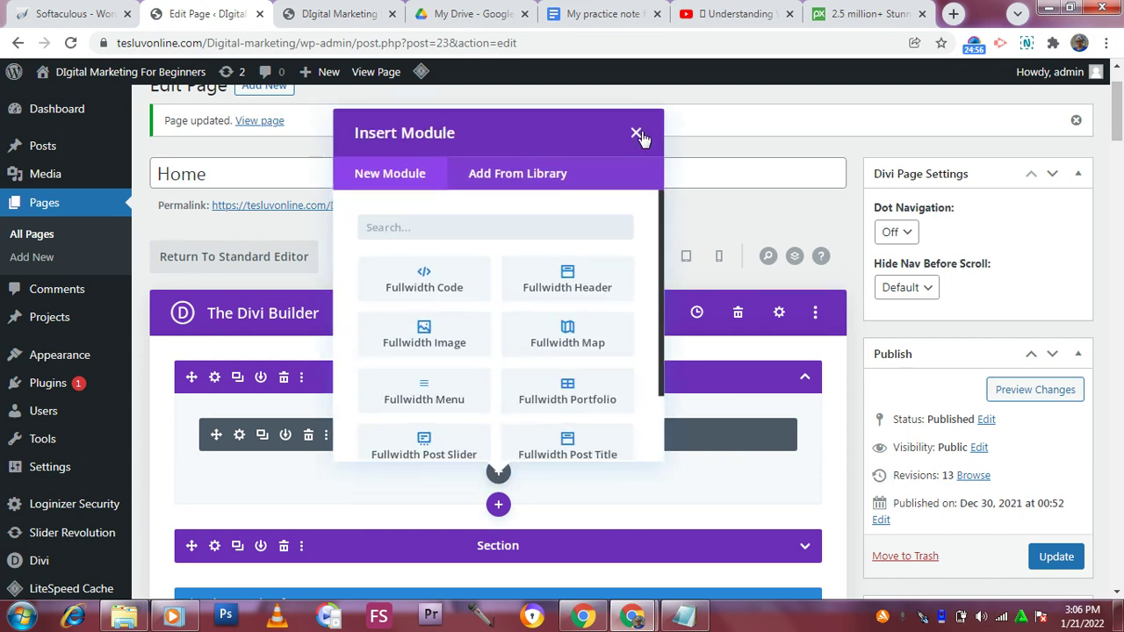
click(637, 134)
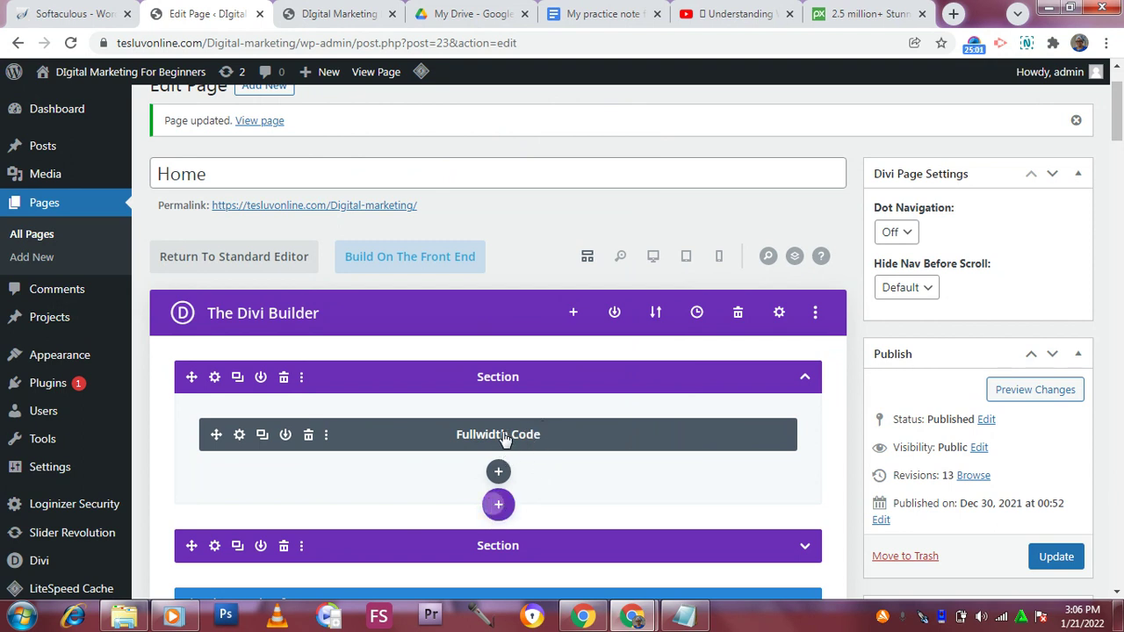
drag(503, 436, 495, 439)
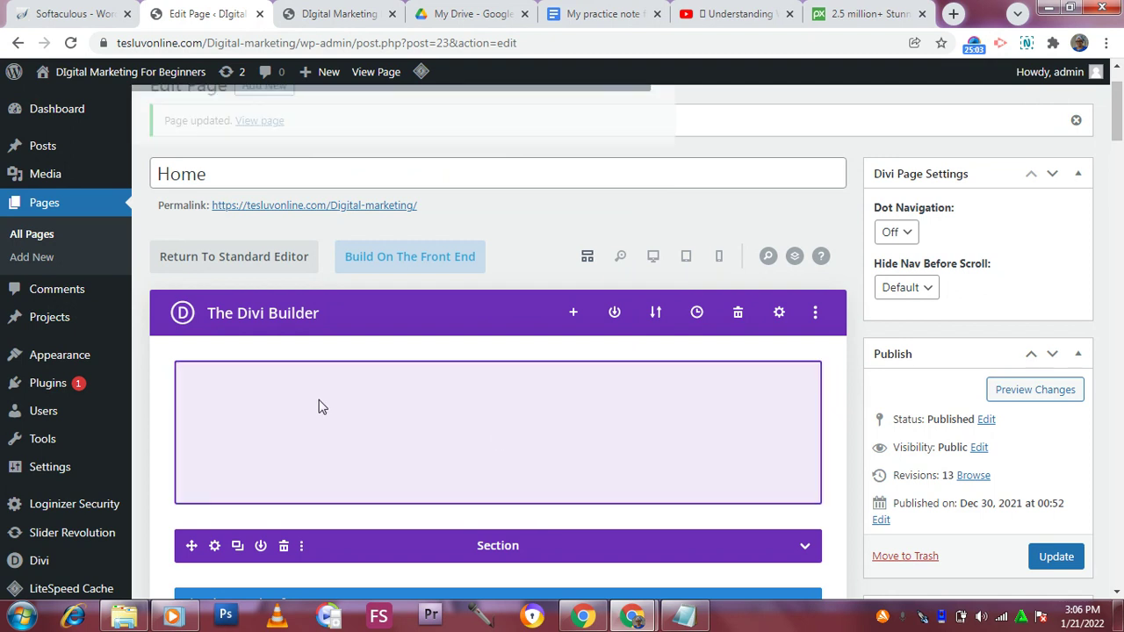
drag(321, 406, 445, 424)
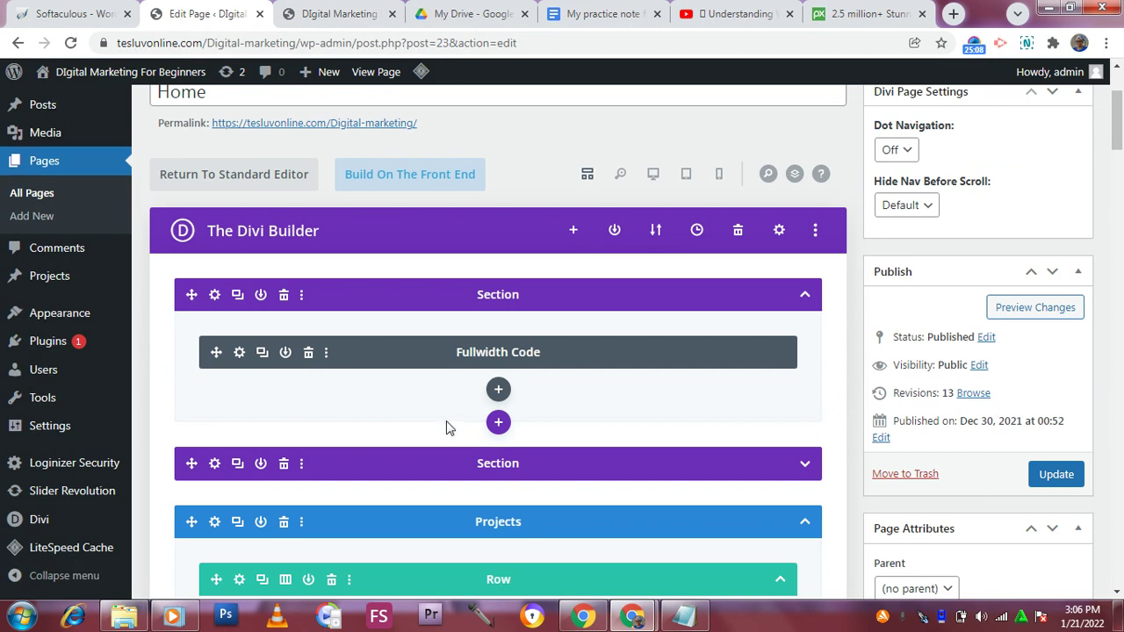
Expand the empty section above Projects, search its available modules for "tex", browse the full list and close it
scroll(446, 427, down, 1)
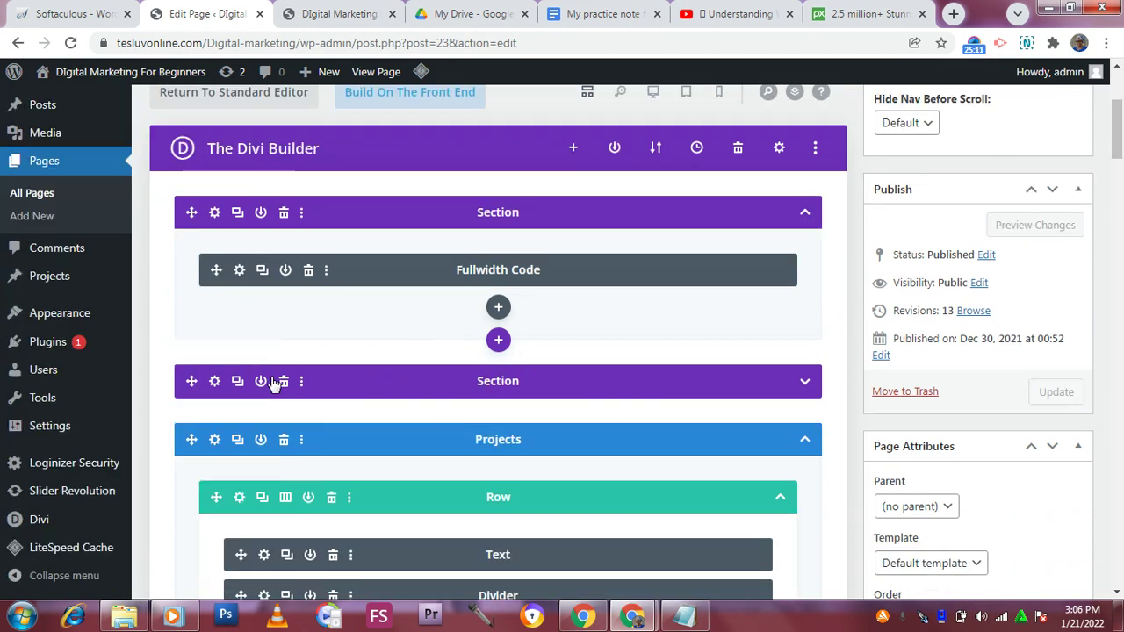
click(805, 384)
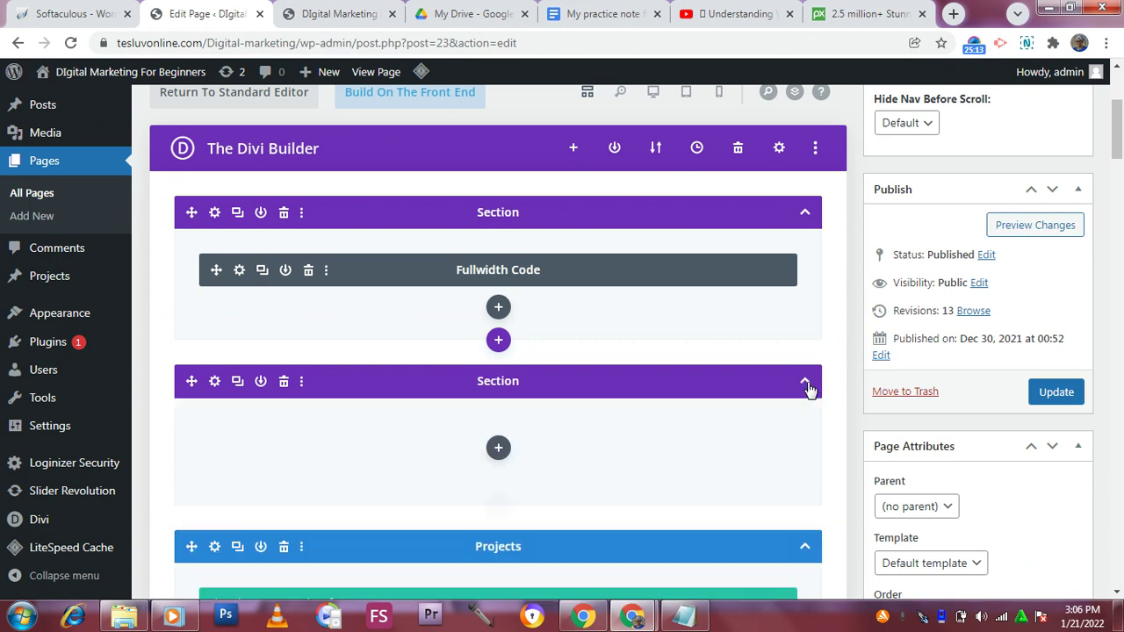
click(497, 447)
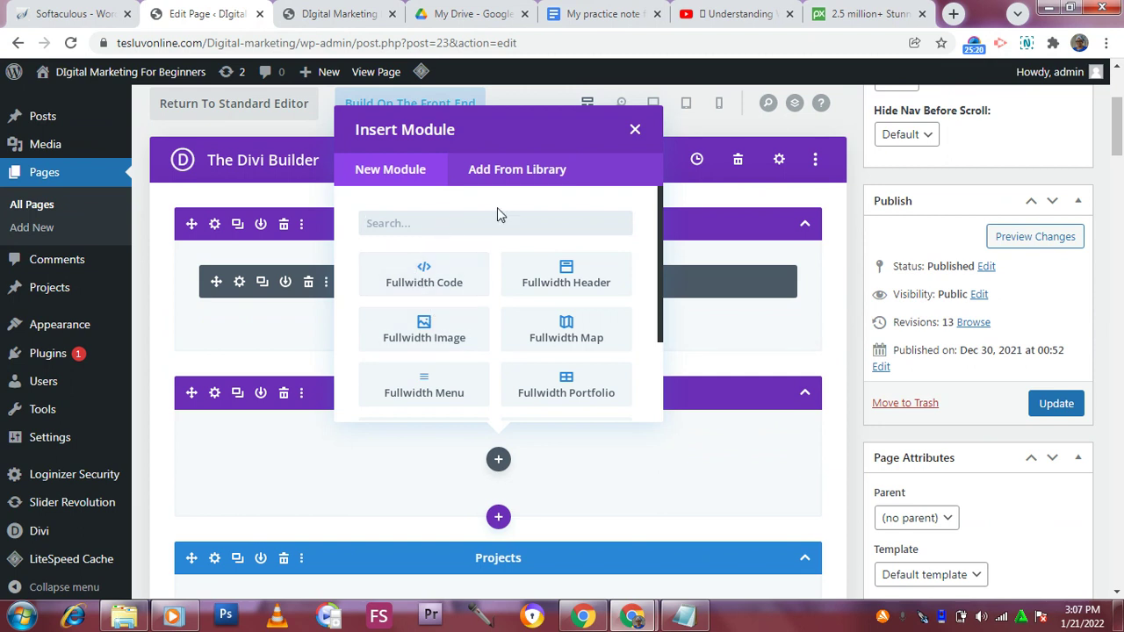
text(tex)
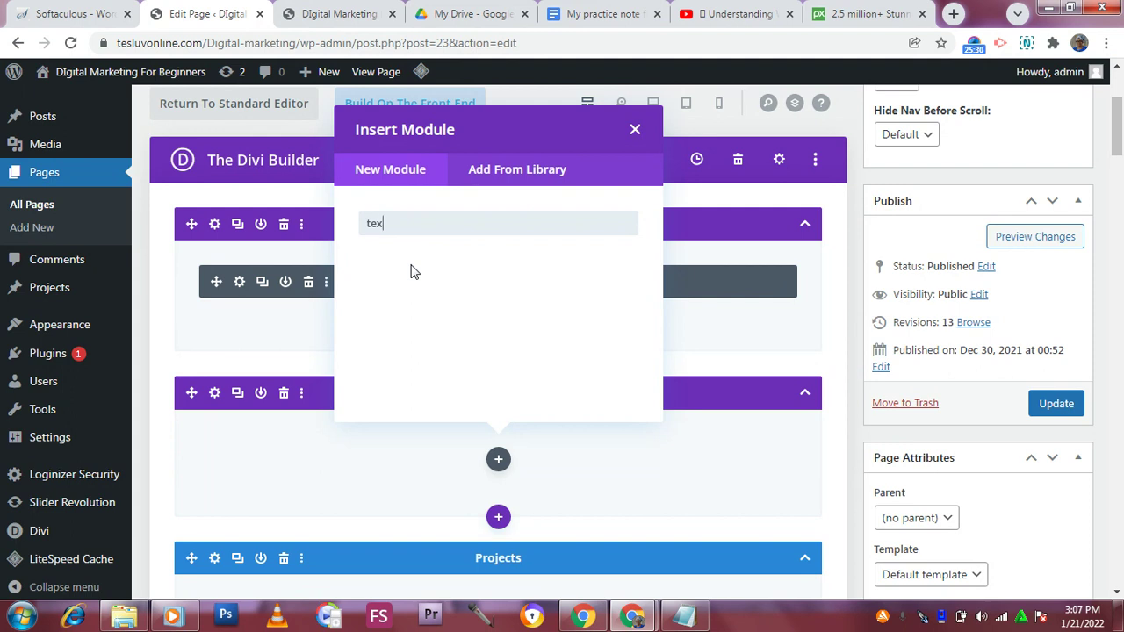
key(BackSpace)
key(BackSpace)
key(BackSpace)
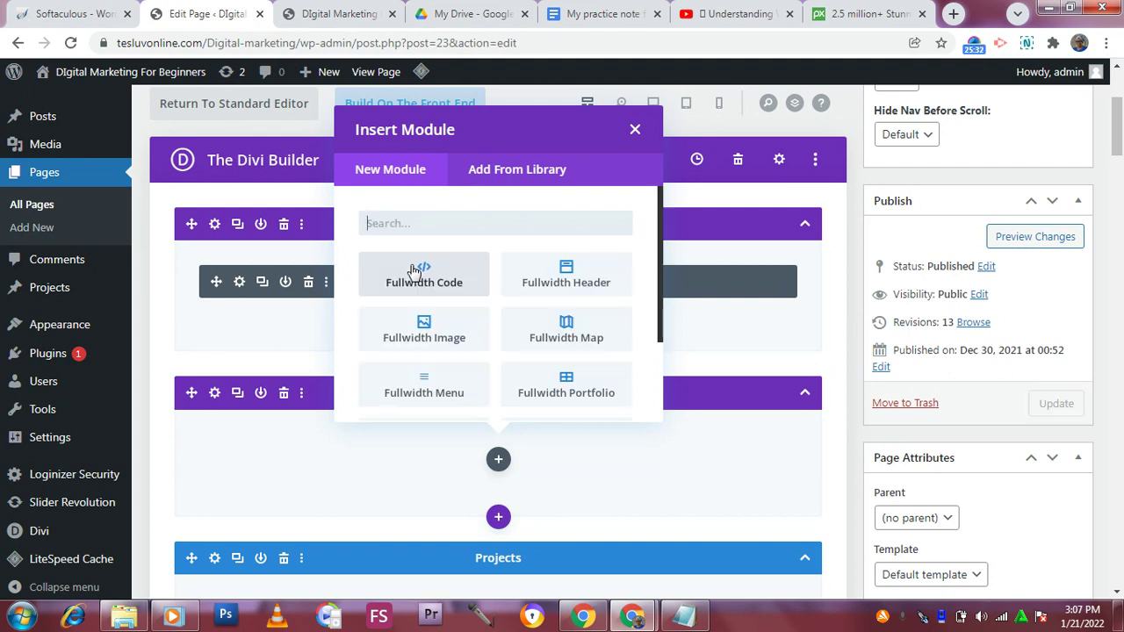
text(te)
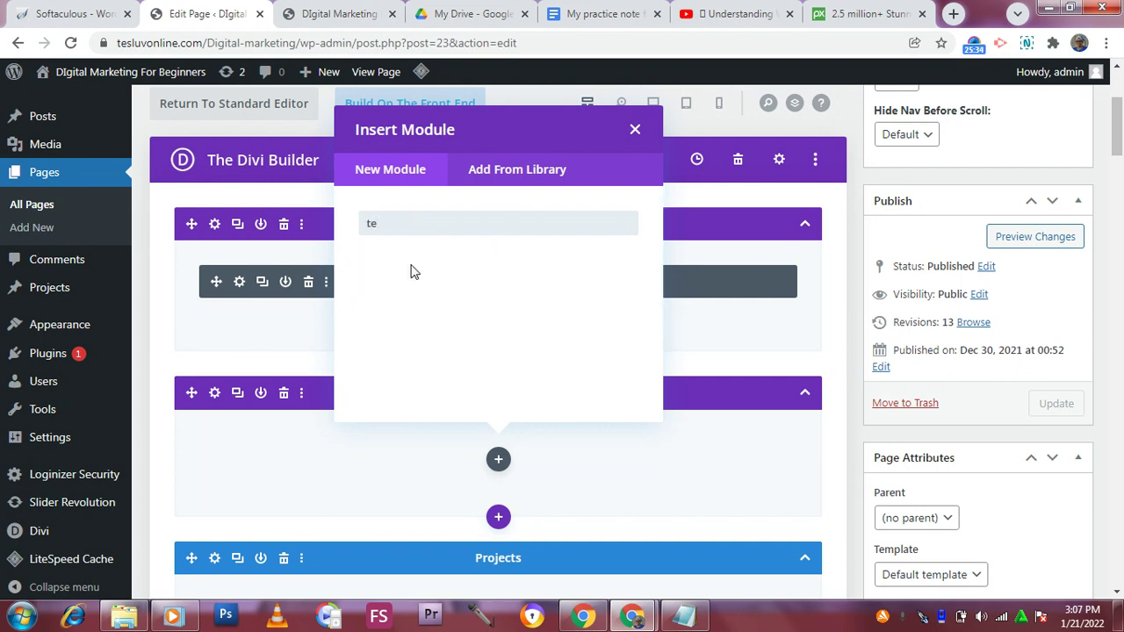
key(BackSpace)
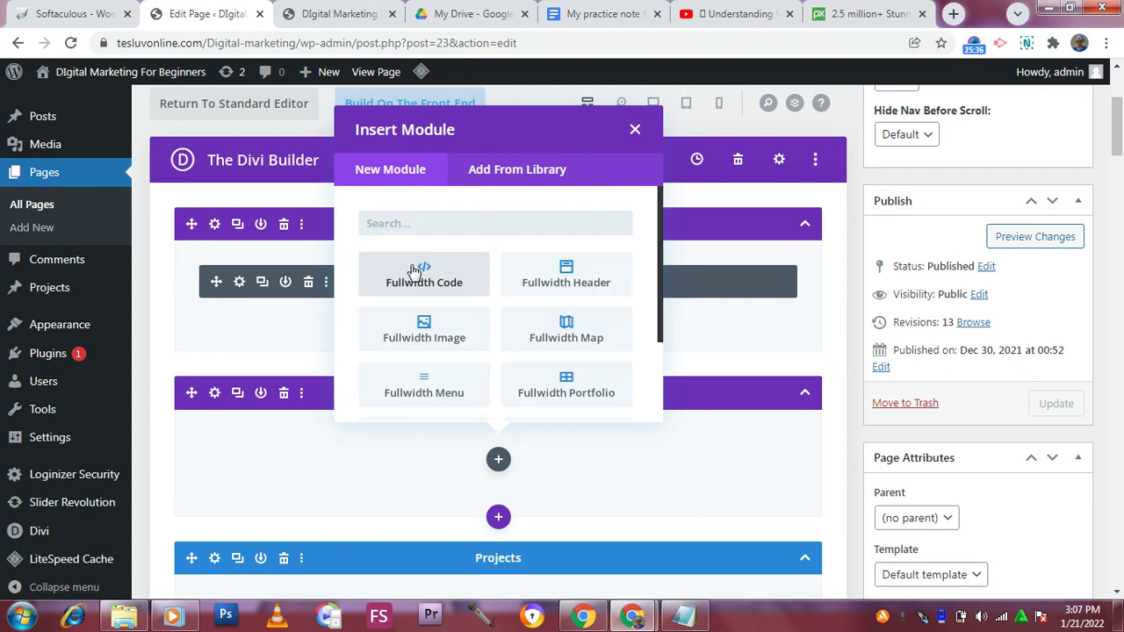
scroll(536, 360, down, 2)
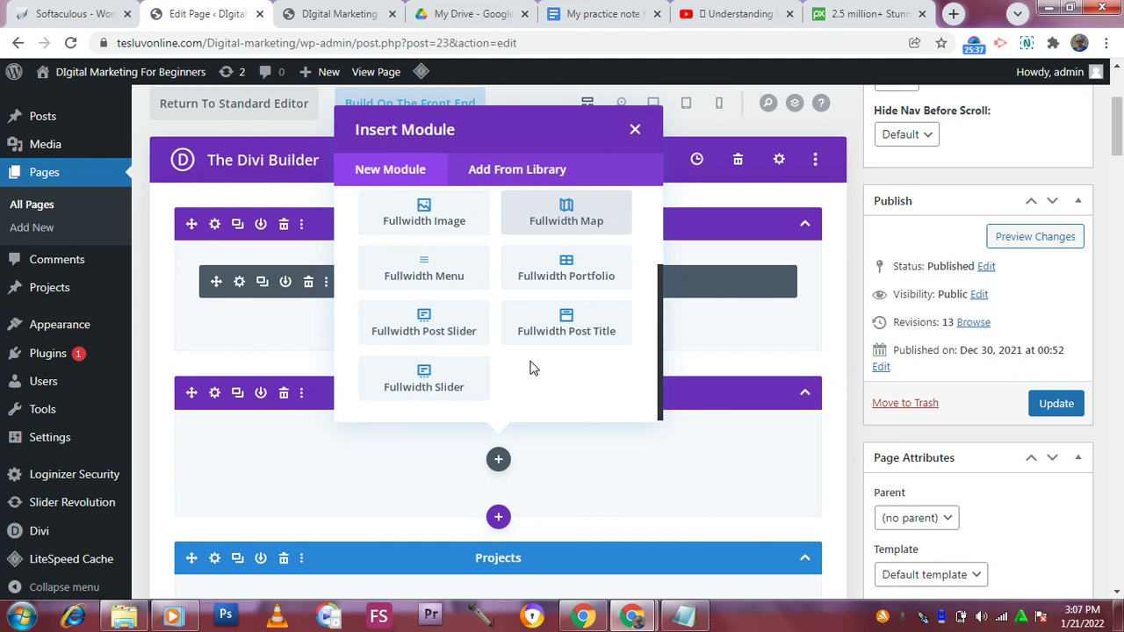
scroll(518, 342, up, 3)
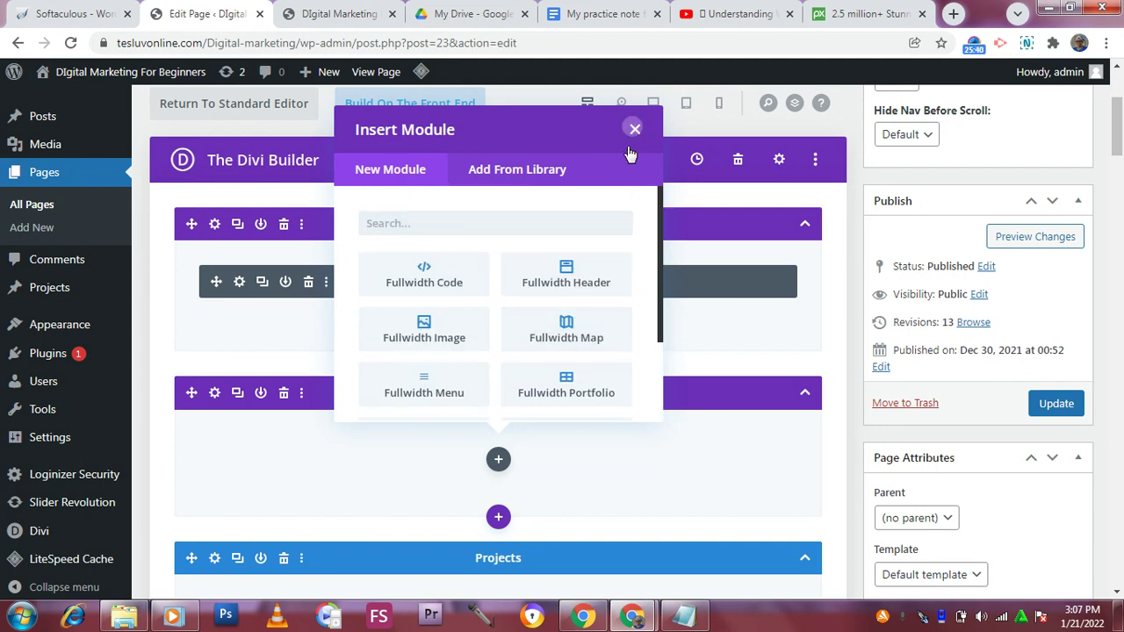
click(633, 129)
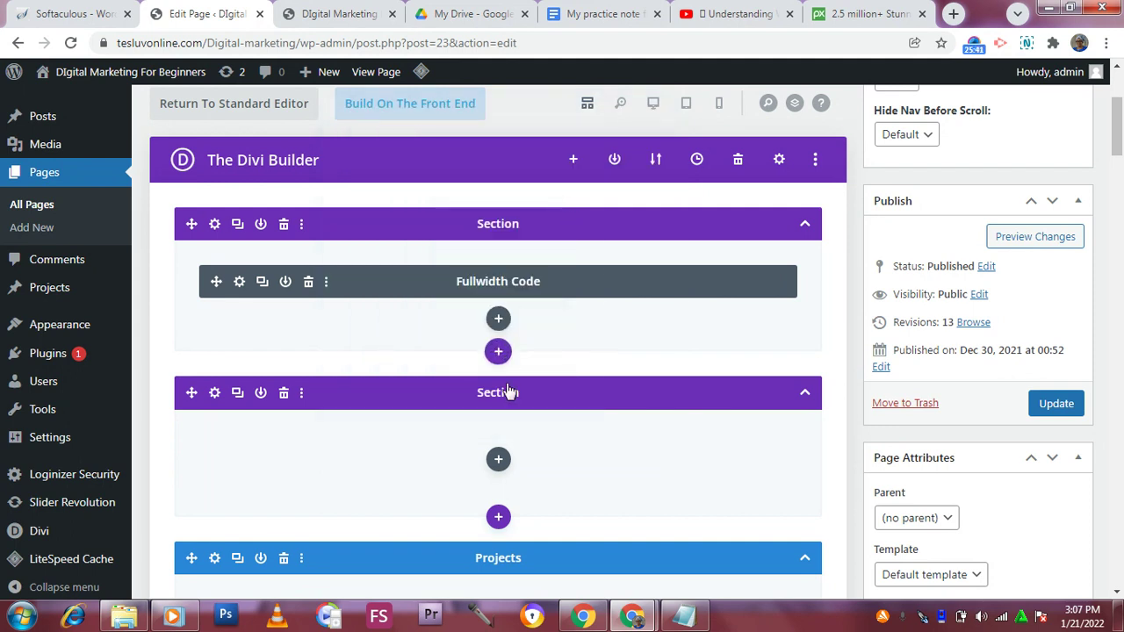
Recheck the fullwidth modules offered for the empty section above Projects and close the list without inserting one
click(804, 396)
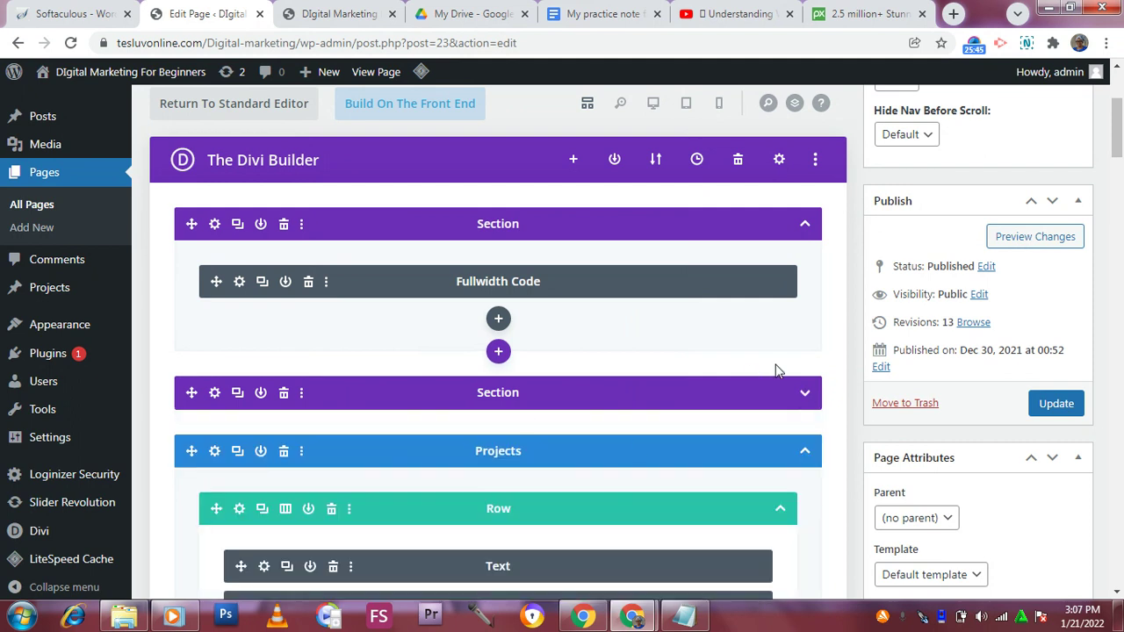
click(805, 392)
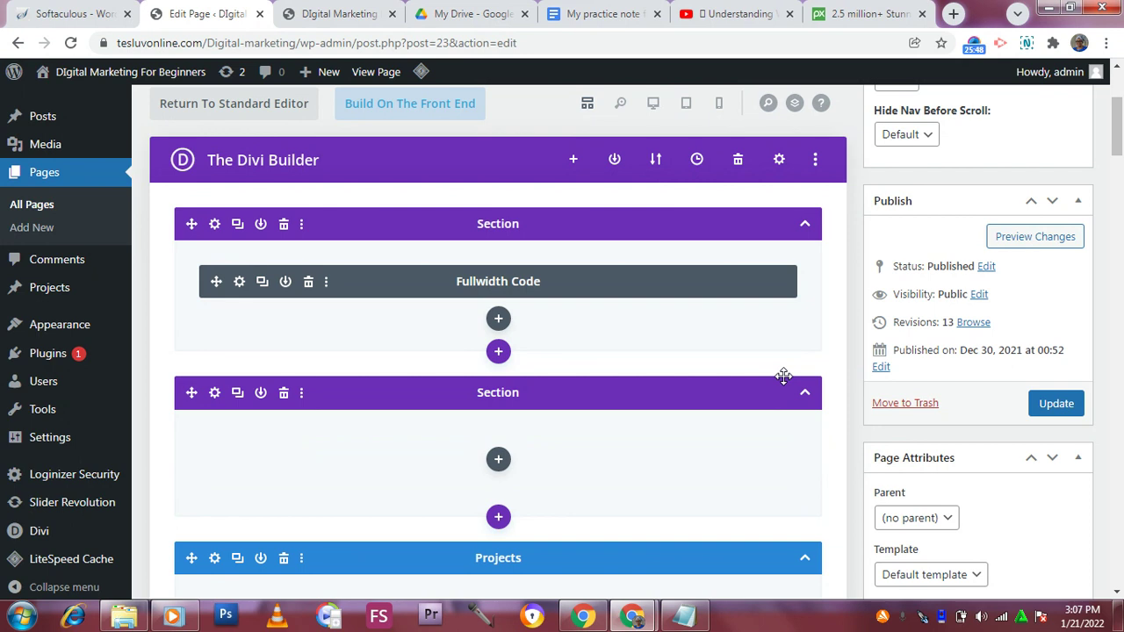
click(498, 460)
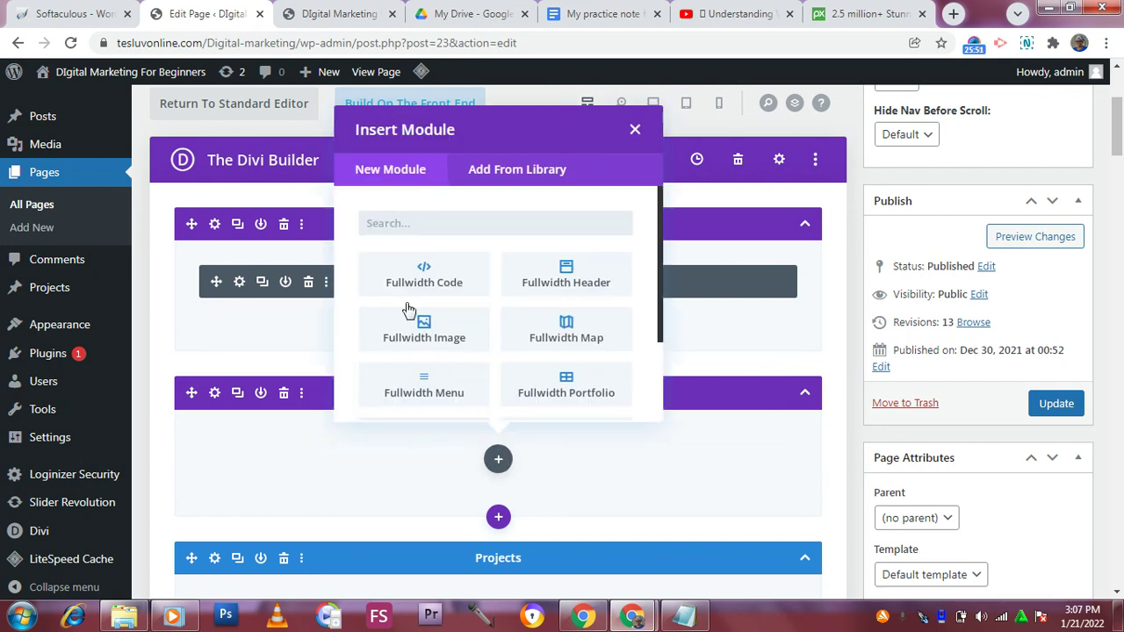
scroll(418, 342, down, 4)
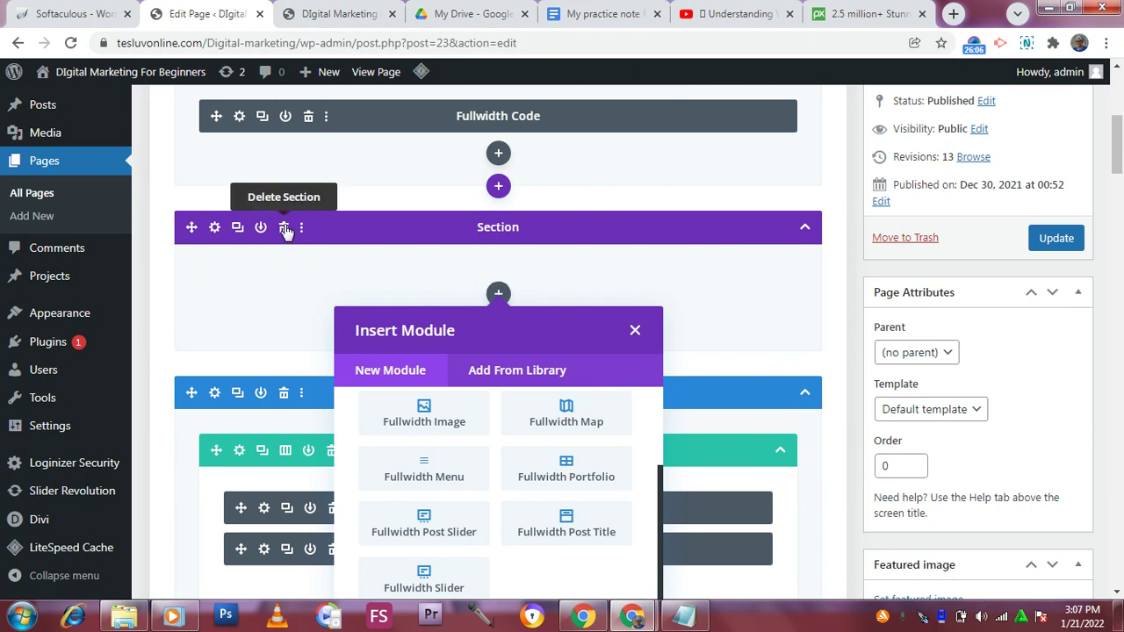
key(Escape)
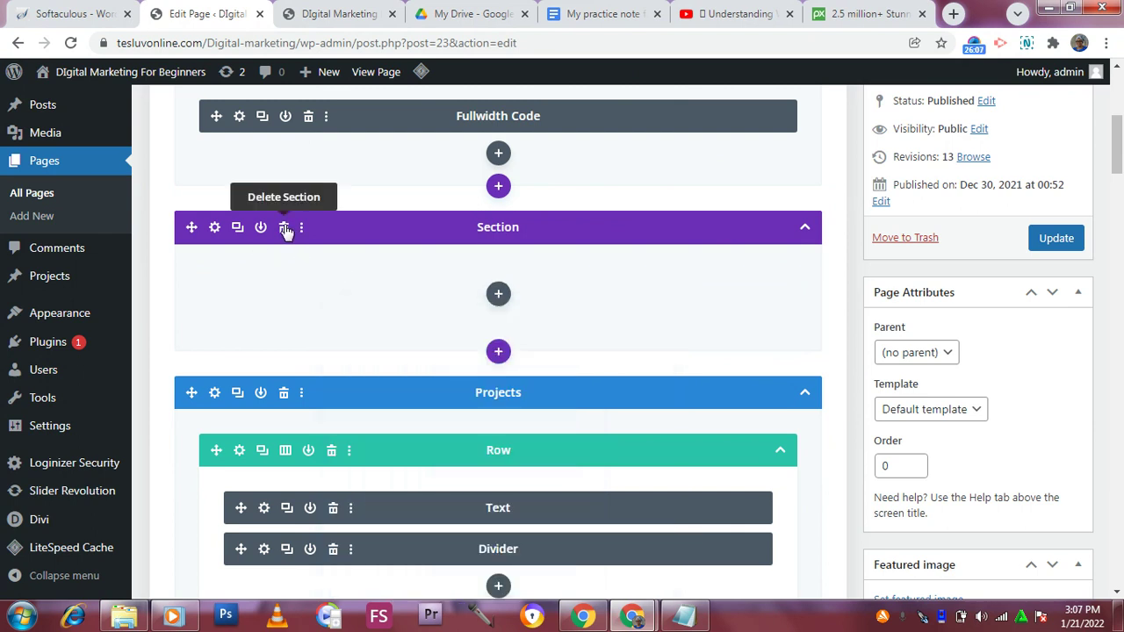
Delete the empty section above Projects from the Divi Builder layout and update the Home page
click(284, 227)
scroll(669, 325, down, 2)
scroll(654, 326, up, 5)
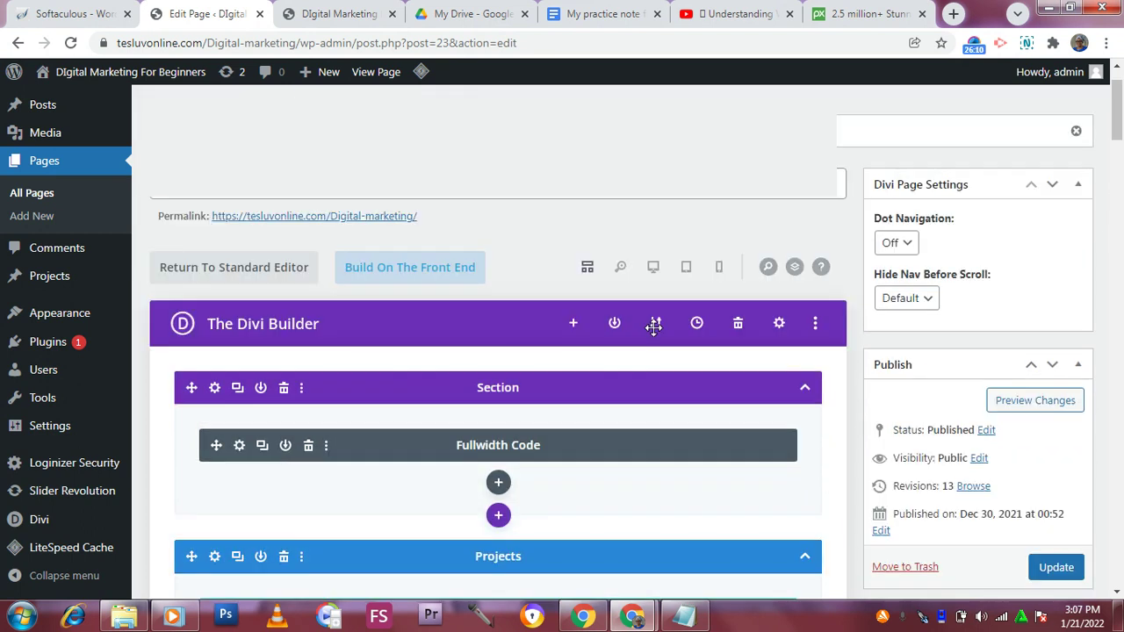
scroll(654, 325, up, 2)
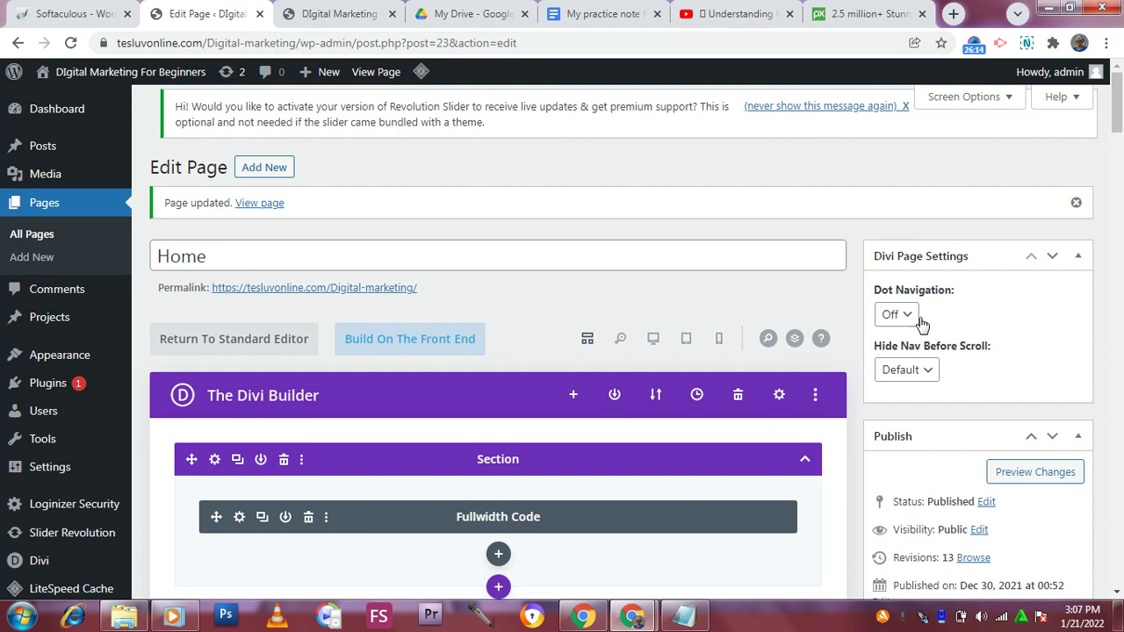
scroll(878, 404, down, 2)
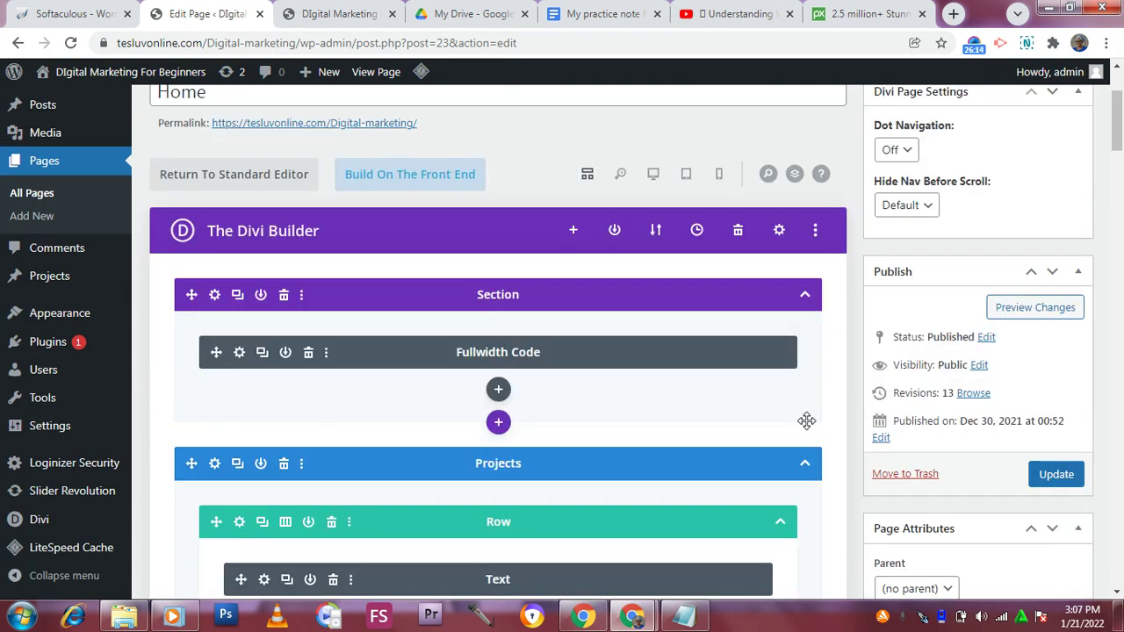
click(1056, 475)
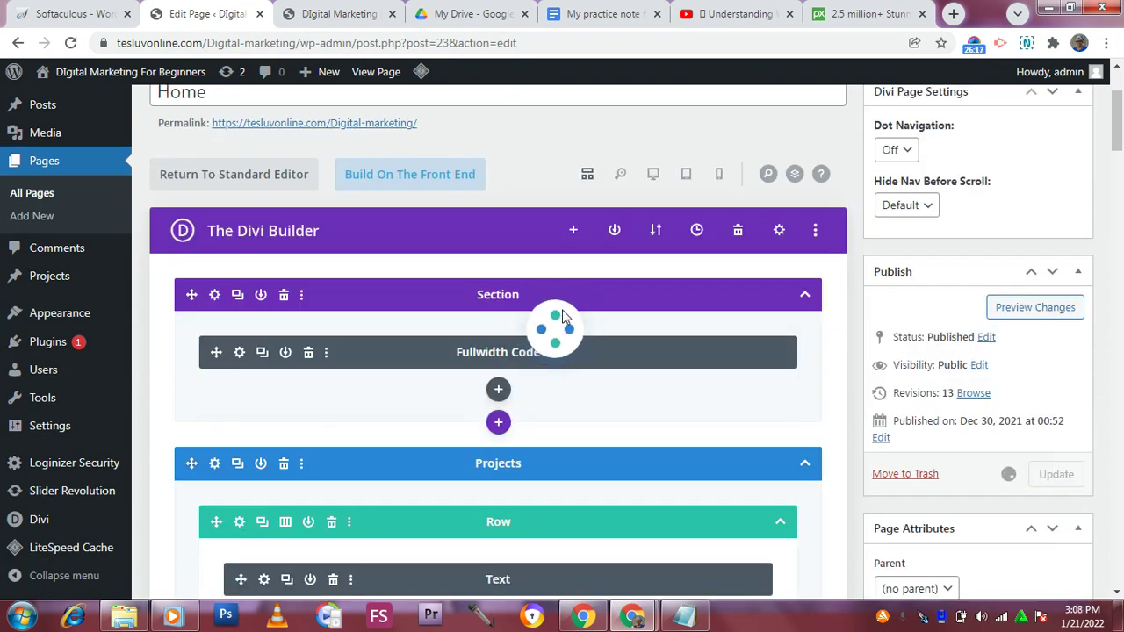
Switch to the Home page's visual builder, look over the Latest Projects area and reload the page, accepting the loss of unsaved changes
click(342, 12)
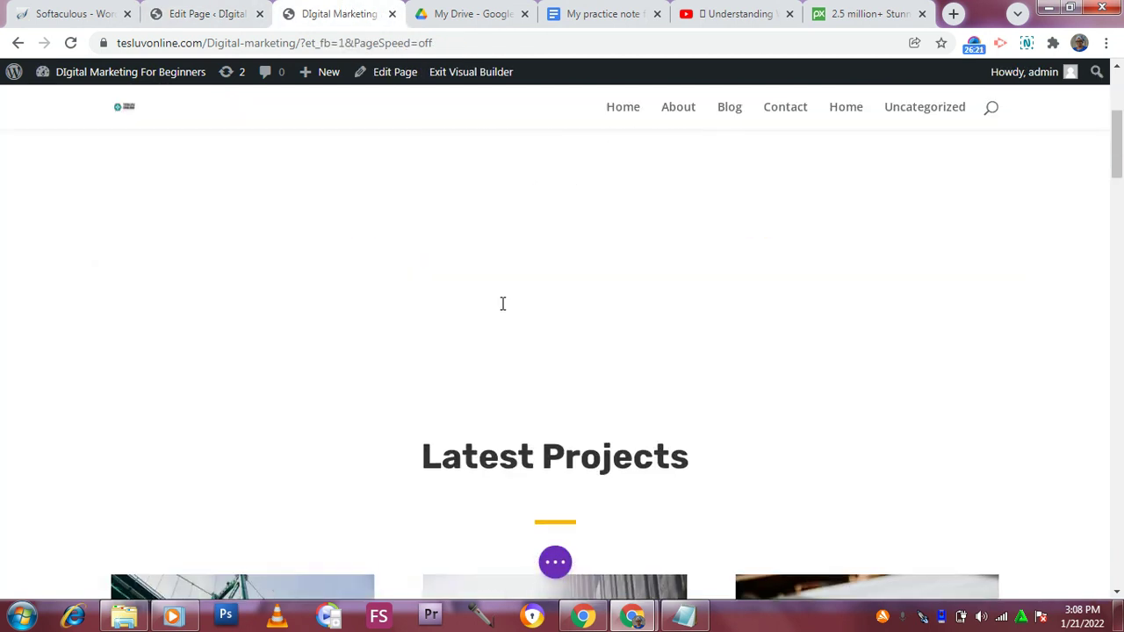
scroll(503, 304, down, 9)
scroll(500, 284, up, 3)
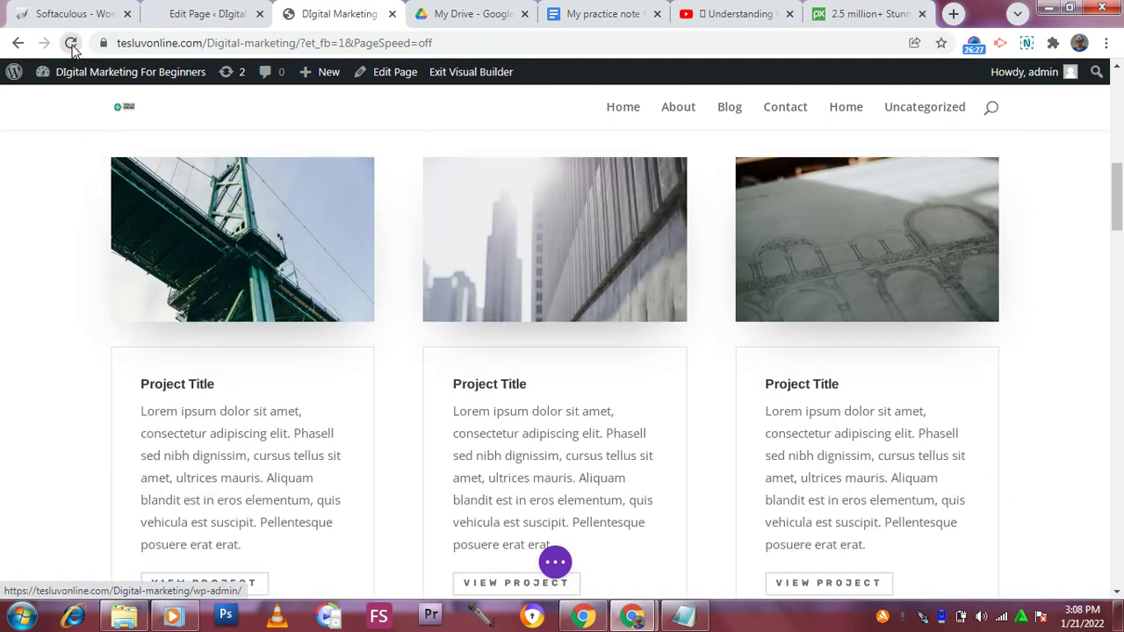
click(70, 43)
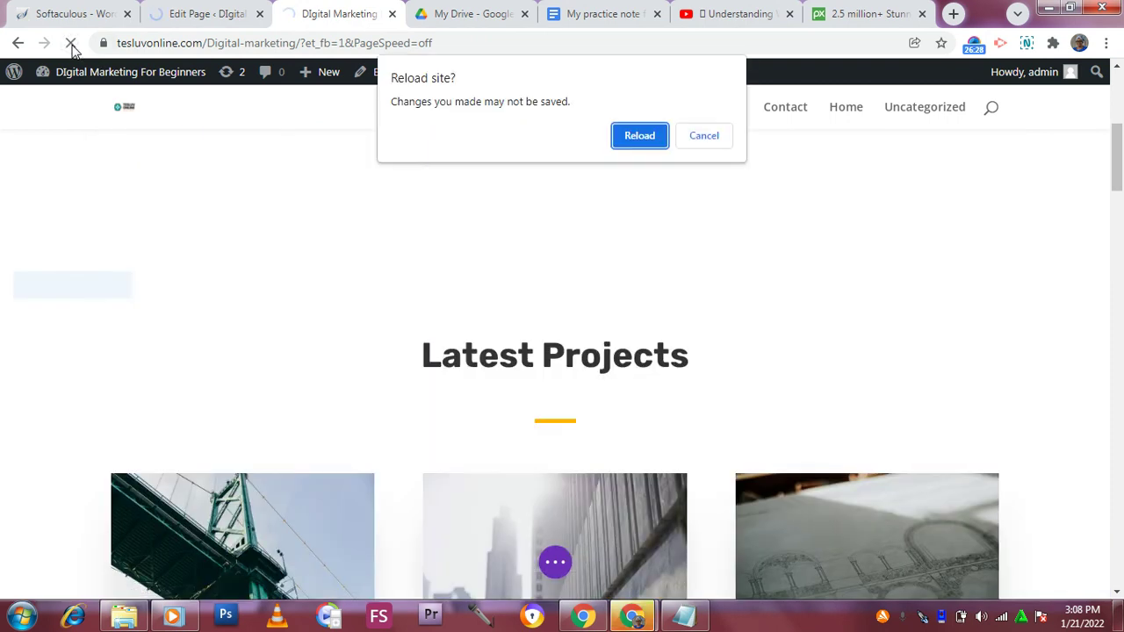
click(639, 136)
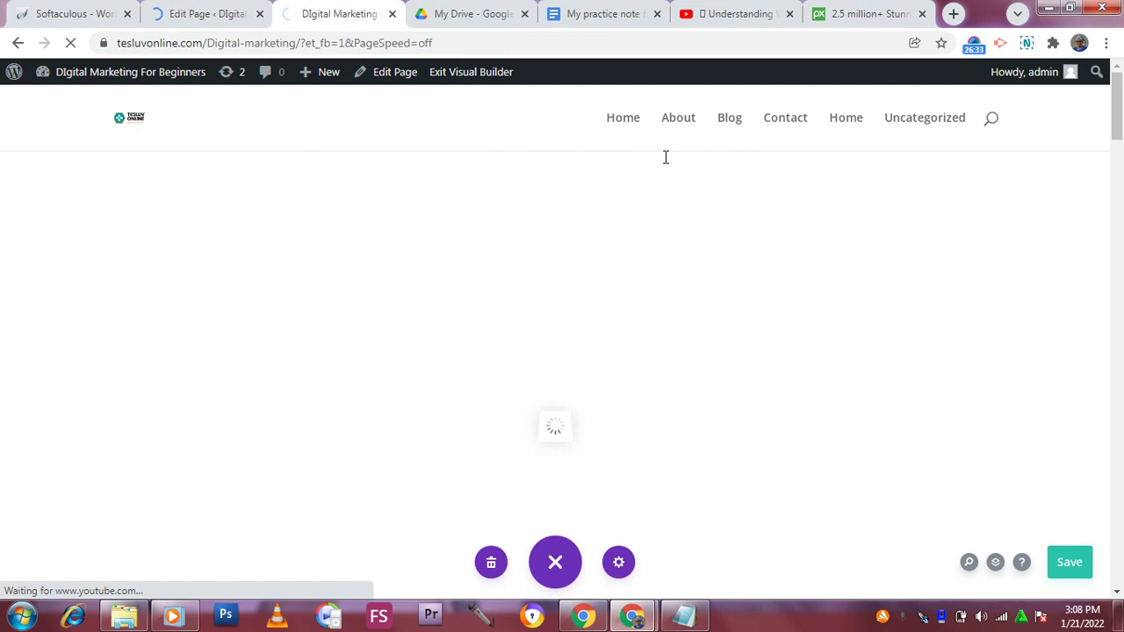